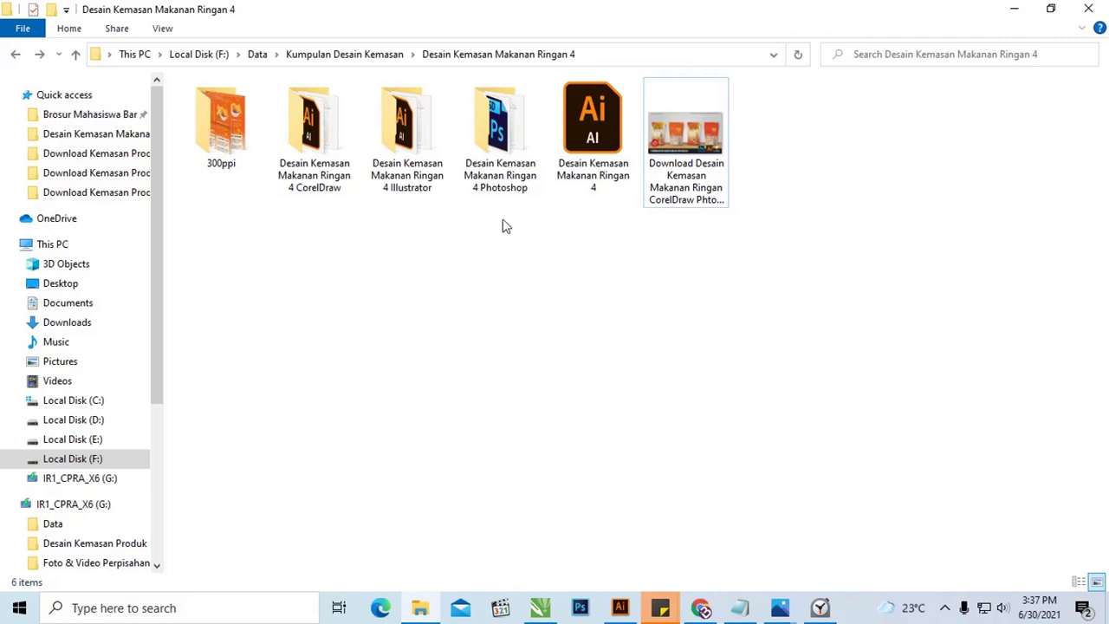
Select the version folders in Desain Kemasan Makanan Ringan 4, ending on the Photoshop folder.
{"action": "left_click_drag", "start_coordinate": [520, 220], "coordinate": [315, 140]}
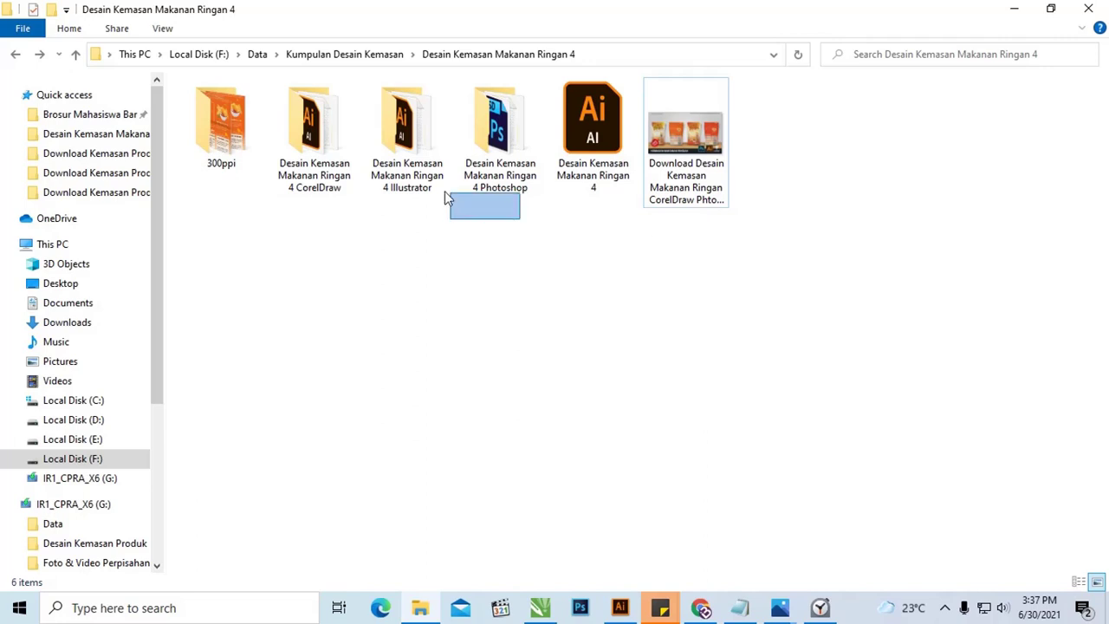
{"action": "left_click", "coordinate": [363, 237]}
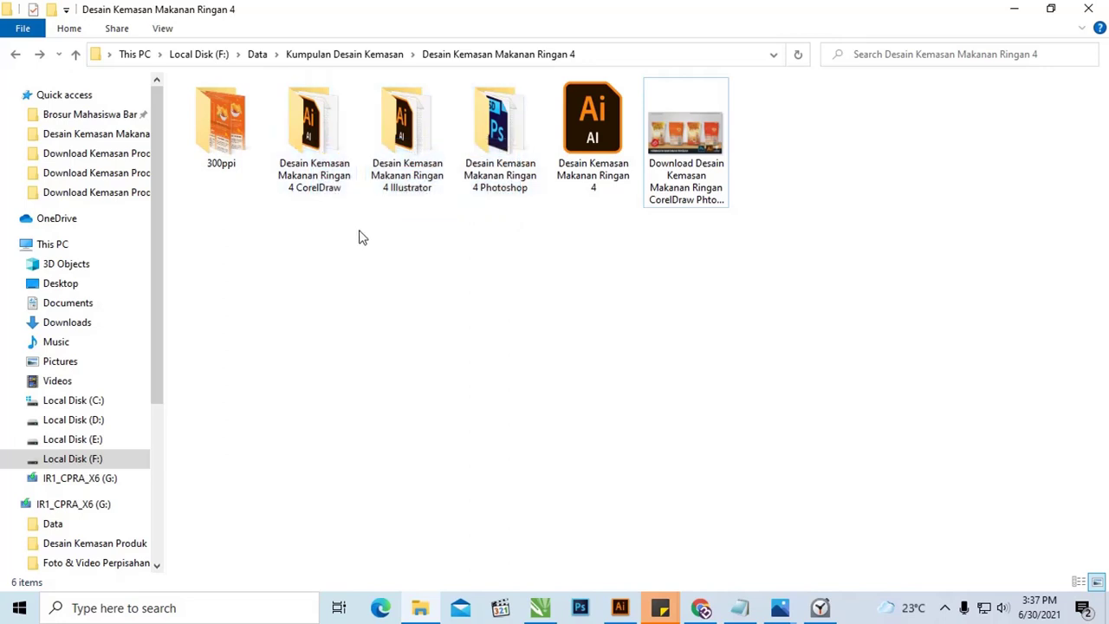
{"action": "left_click", "coordinate": [420, 132]}
{"action": "left_click", "coordinate": [500, 139]}
Open design files 4-01 and 4-02 in Photoshop, then go up to Kumpulan Desain Kemasan.
{"action": "double_click", "coordinate": [500, 138]}
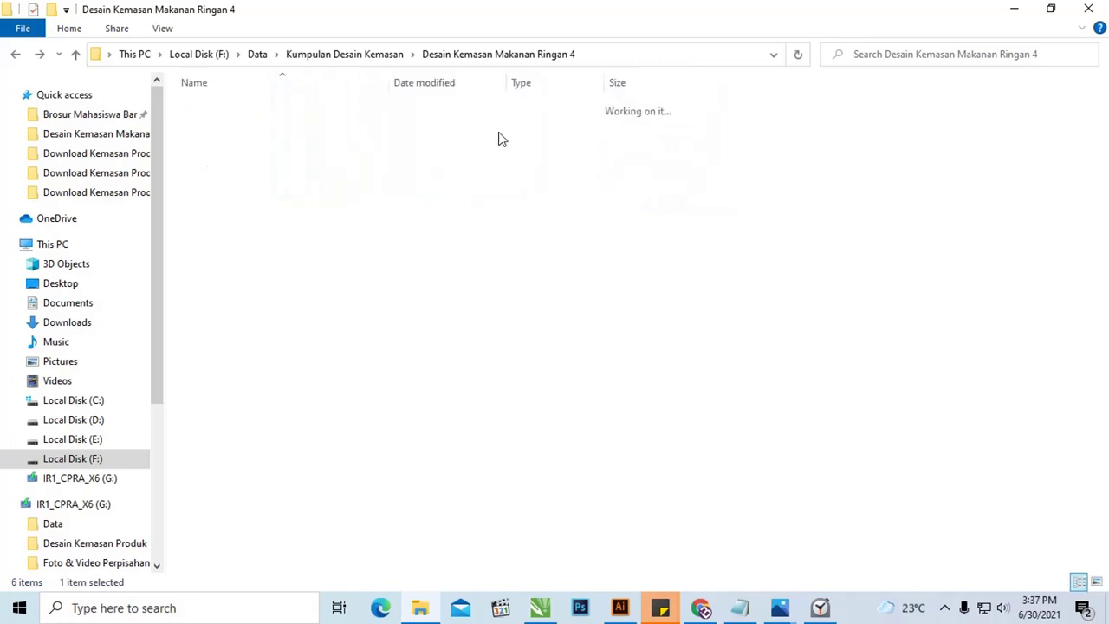
{"action": "left_click", "coordinate": [338, 123]}
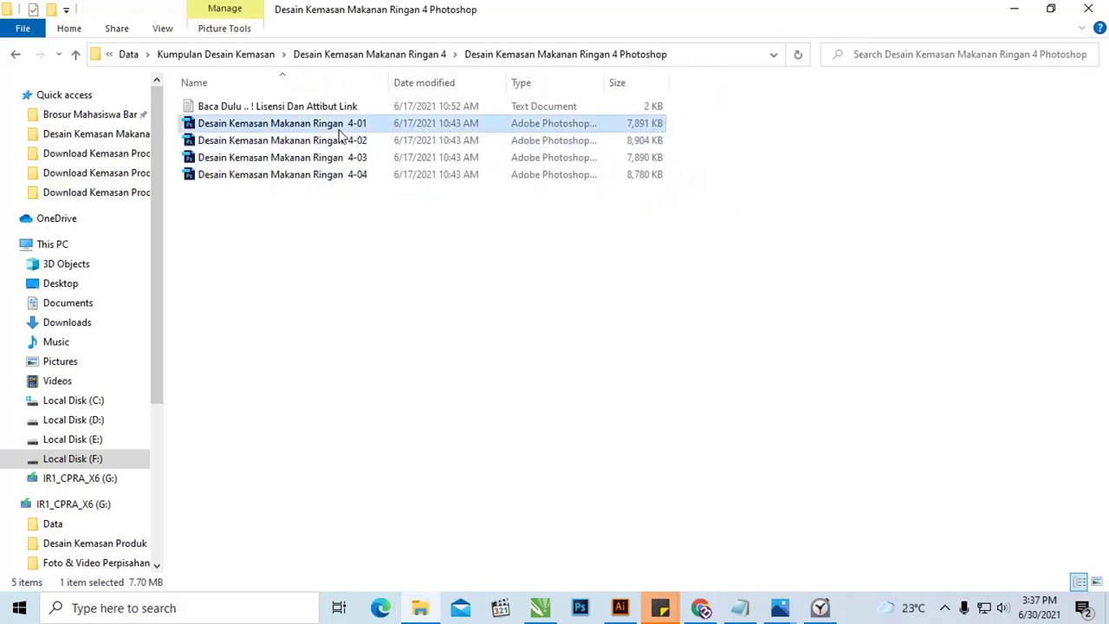
{"action": "left_click", "coordinate": [344, 143], "text": "ctrl"}
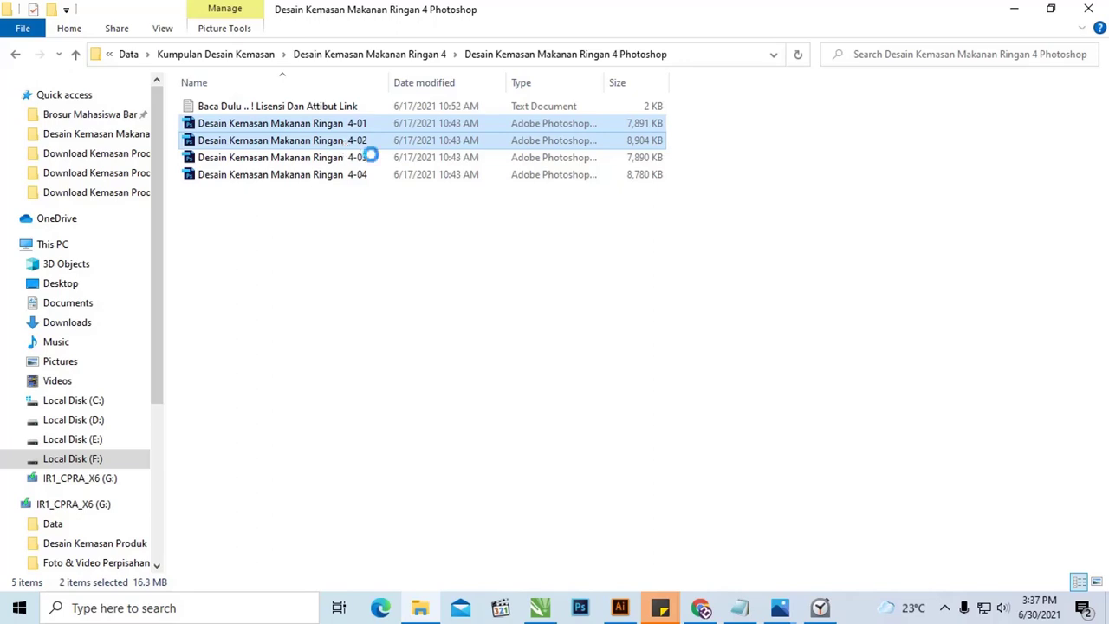
{"action": "right_click", "coordinate": [362, 143]}
{"action": "key", "text": "Escape"}
{"action": "left_click", "coordinate": [395, 55]}
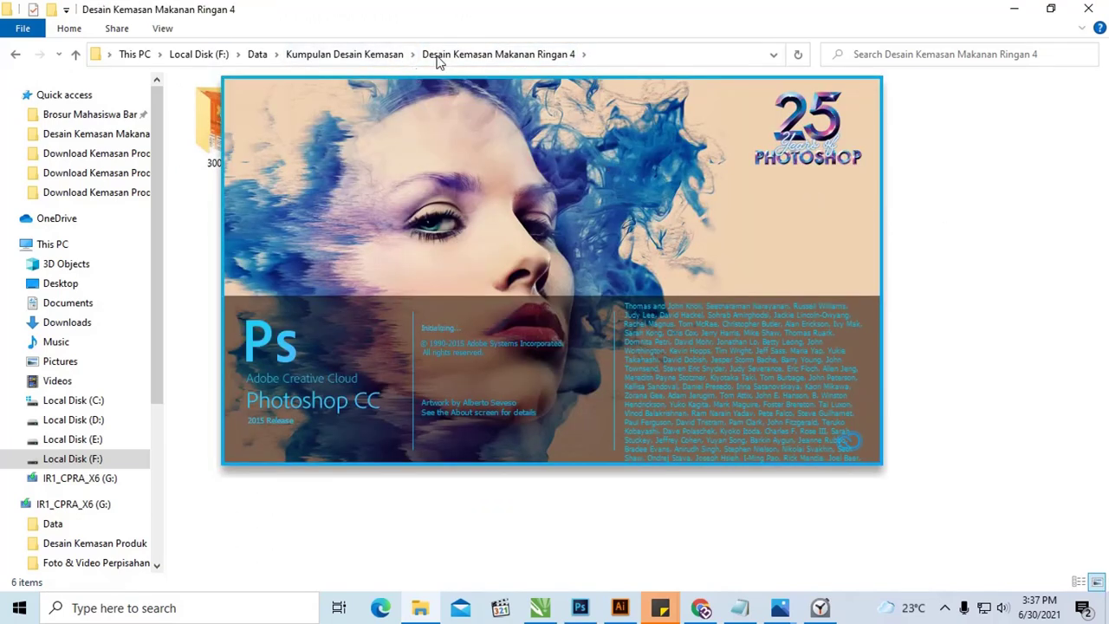
{"action": "left_click", "coordinate": [384, 57]}
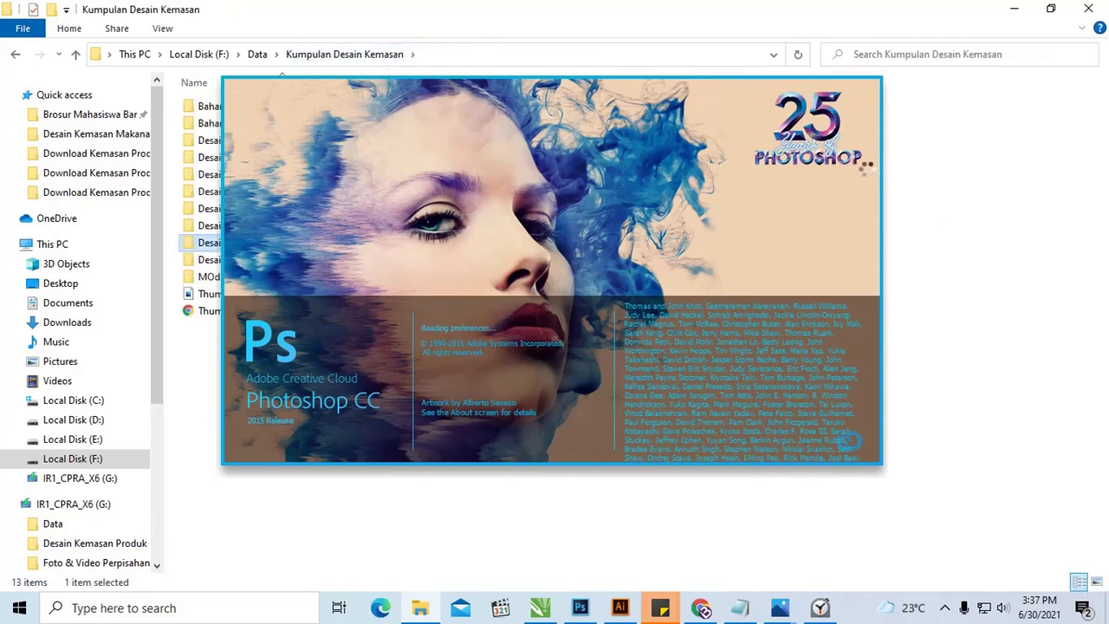
{"action": "mouse_move", "coordinate": [539, 608]}
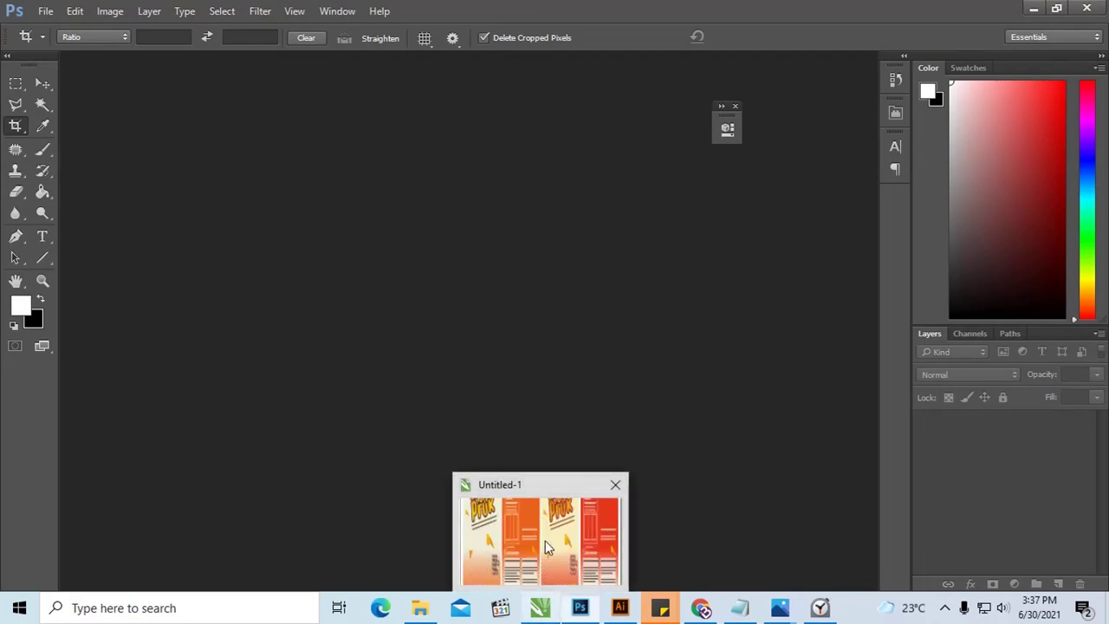
Bring up CorelDRAW's Untitled-1 Krip Pruk four-panel layout and pan across it.
{"action": "left_click", "coordinate": [545, 541]}
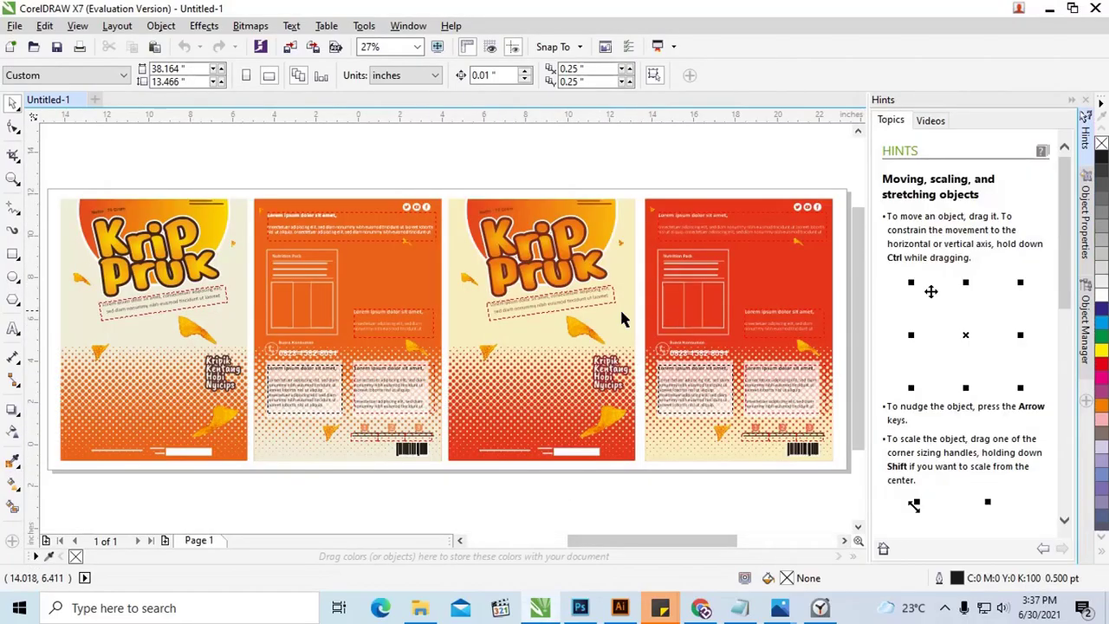
{"action": "left_click_drag", "start_coordinate": [673, 539], "coordinate": [655, 536]}
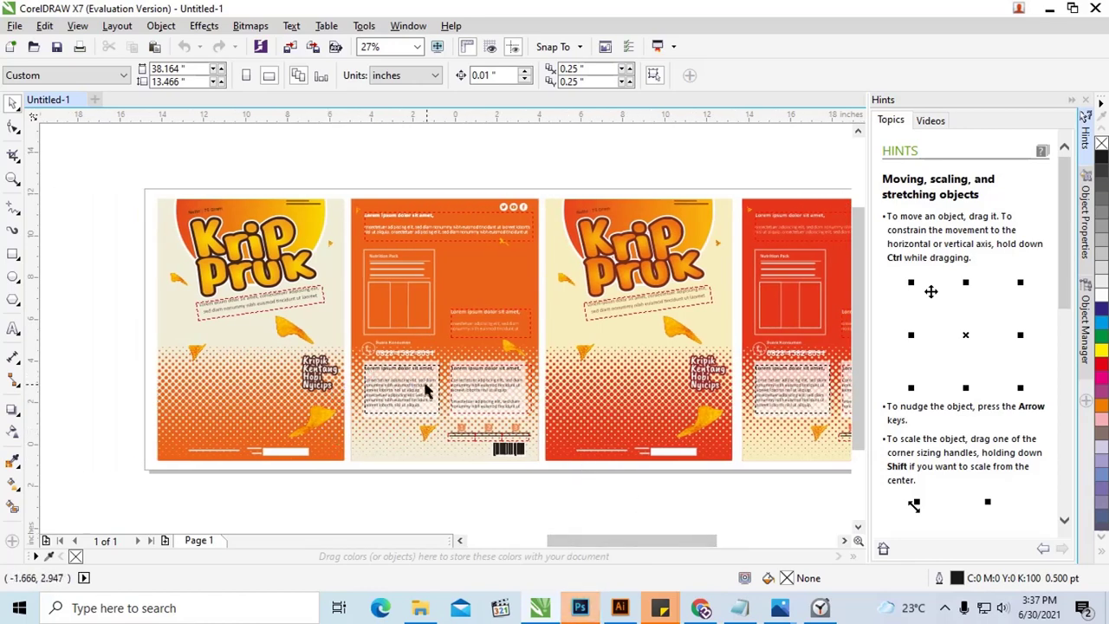
{"action": "left_click_drag", "start_coordinate": [633, 539], "coordinate": [659, 541]}
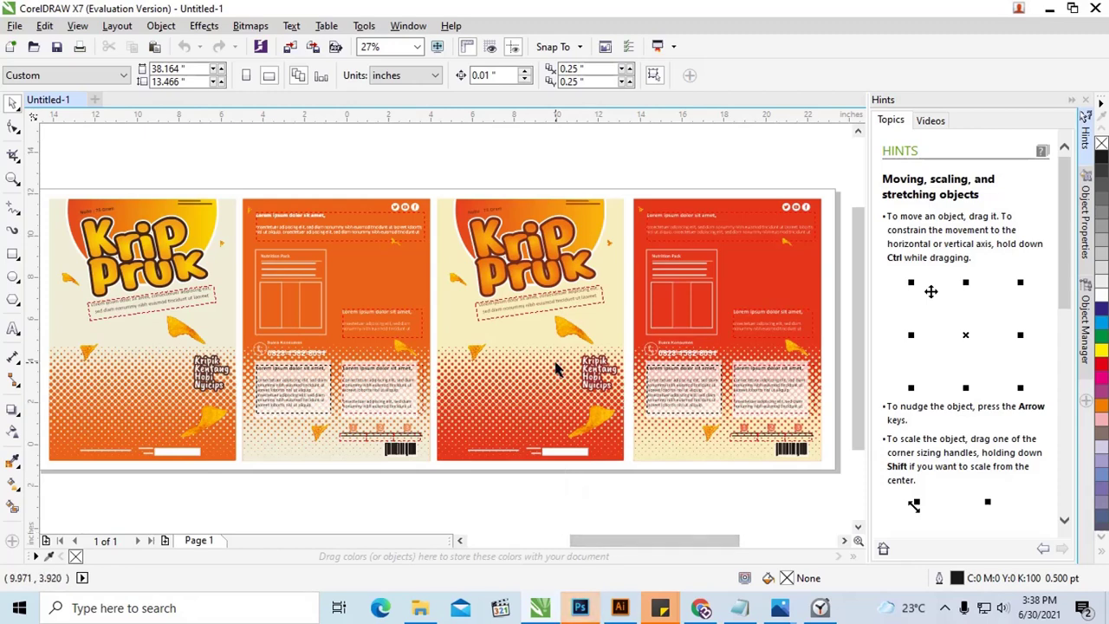
Open the Makanan Ringan 4 Illustrator .ai file, then return to the Photoshop 4-01 document.
{"action": "left_click", "coordinate": [421, 609]}
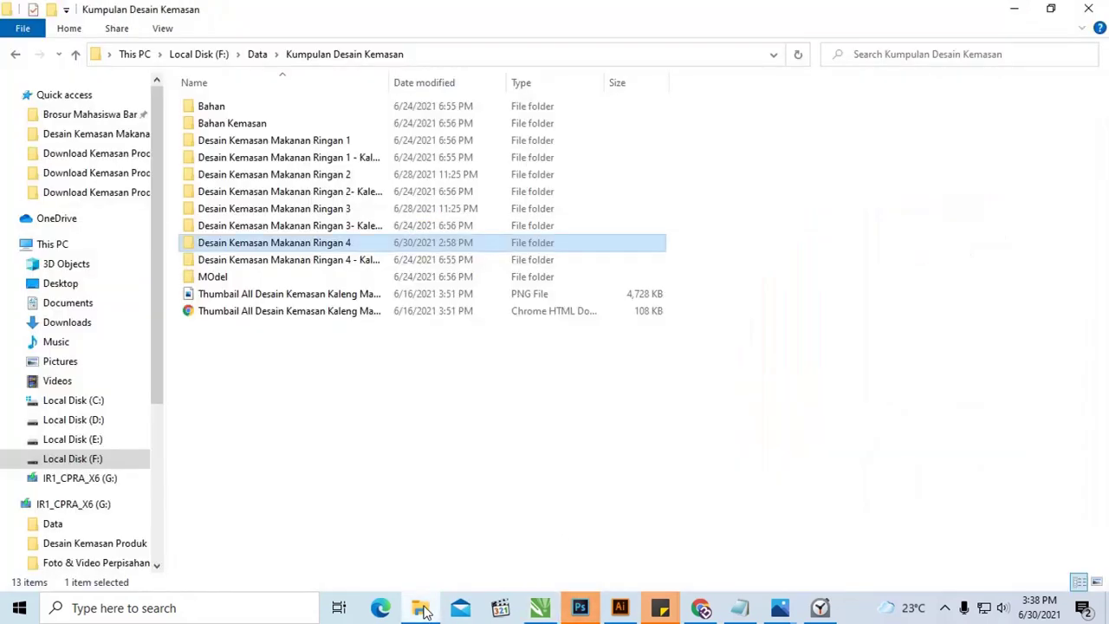
{"action": "double_click", "coordinate": [334, 245]}
{"action": "double_click", "coordinate": [428, 154]}
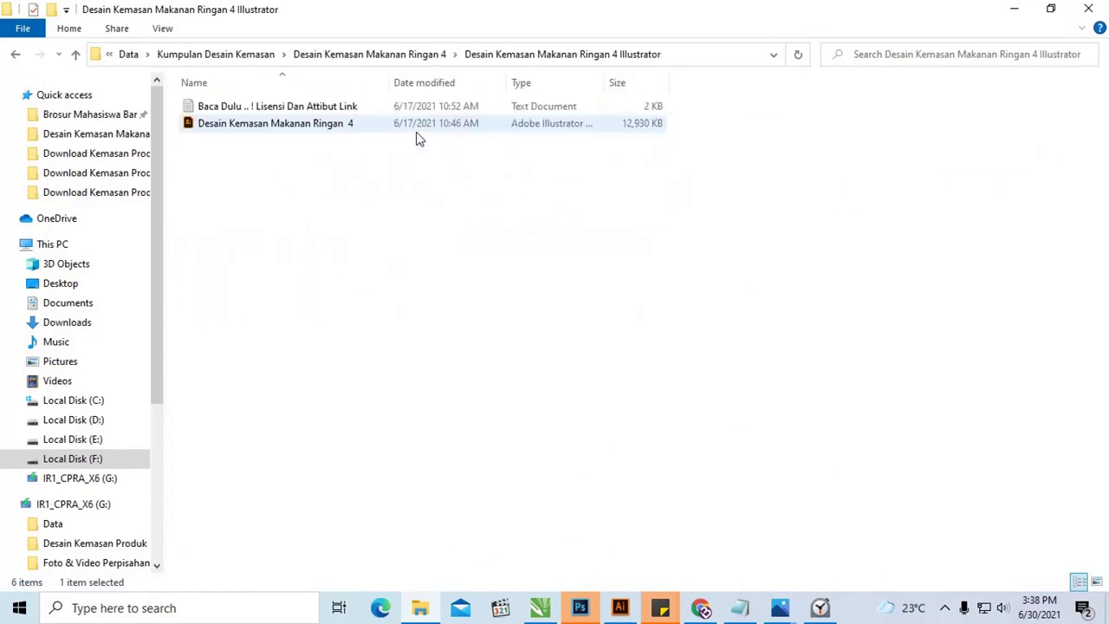
{"action": "left_click", "coordinate": [330, 128]}
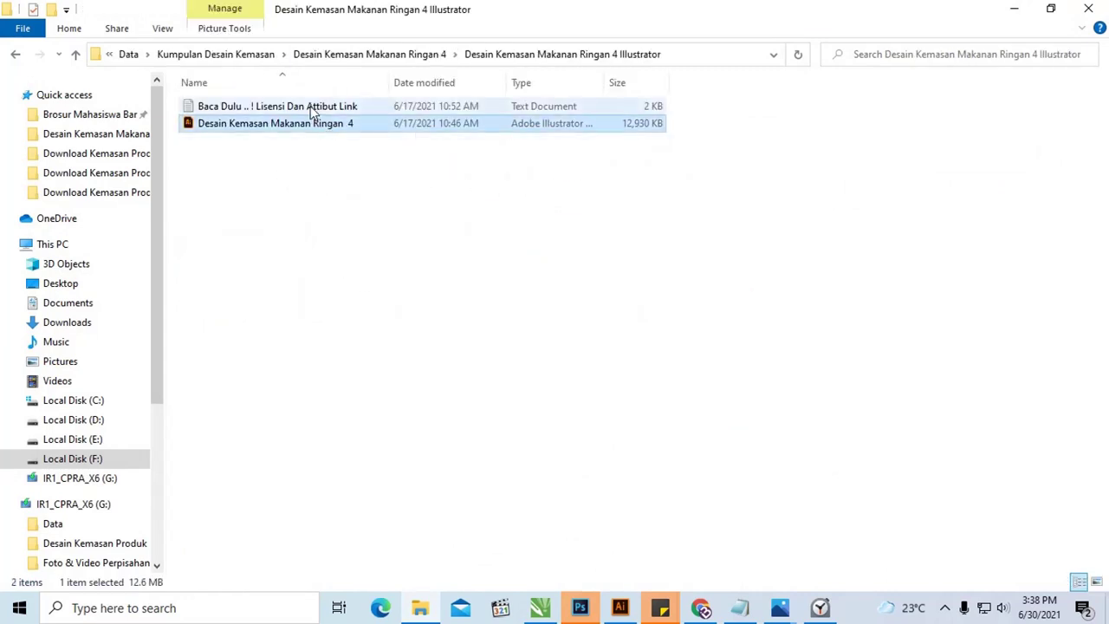
{"action": "left_click", "coordinate": [312, 107]}
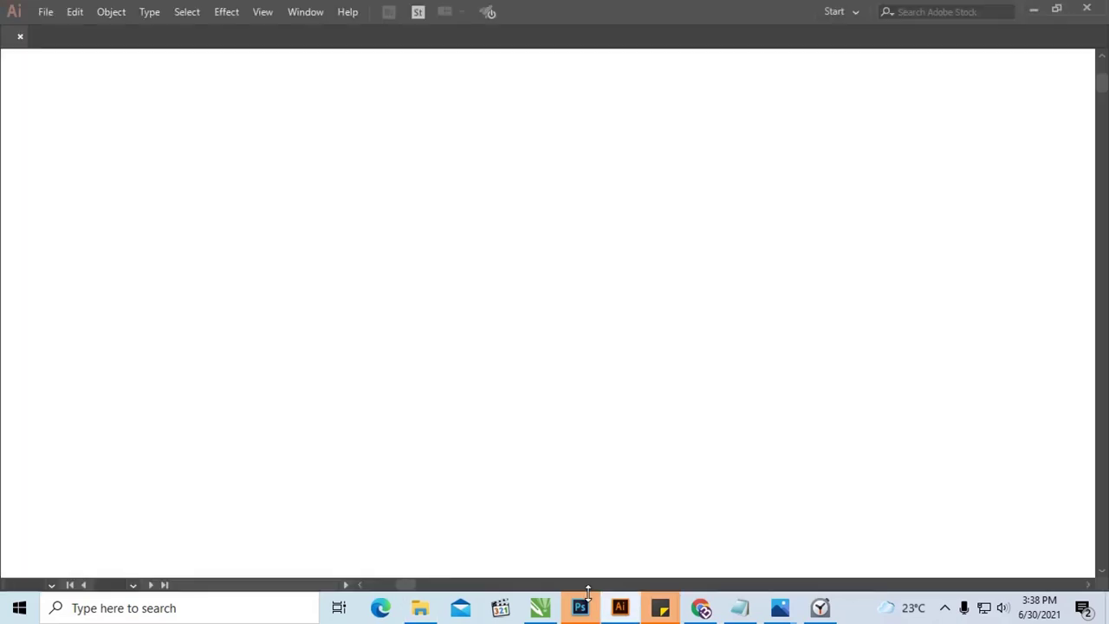
{"action": "left_click", "coordinate": [582, 607]}
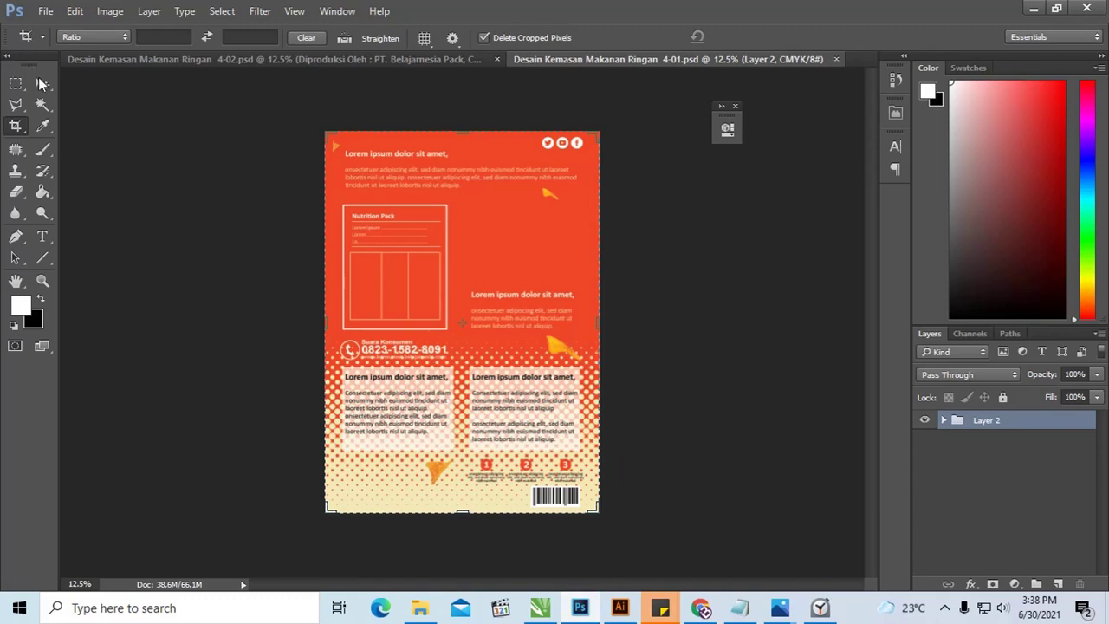
{"action": "key", "text": "v"}
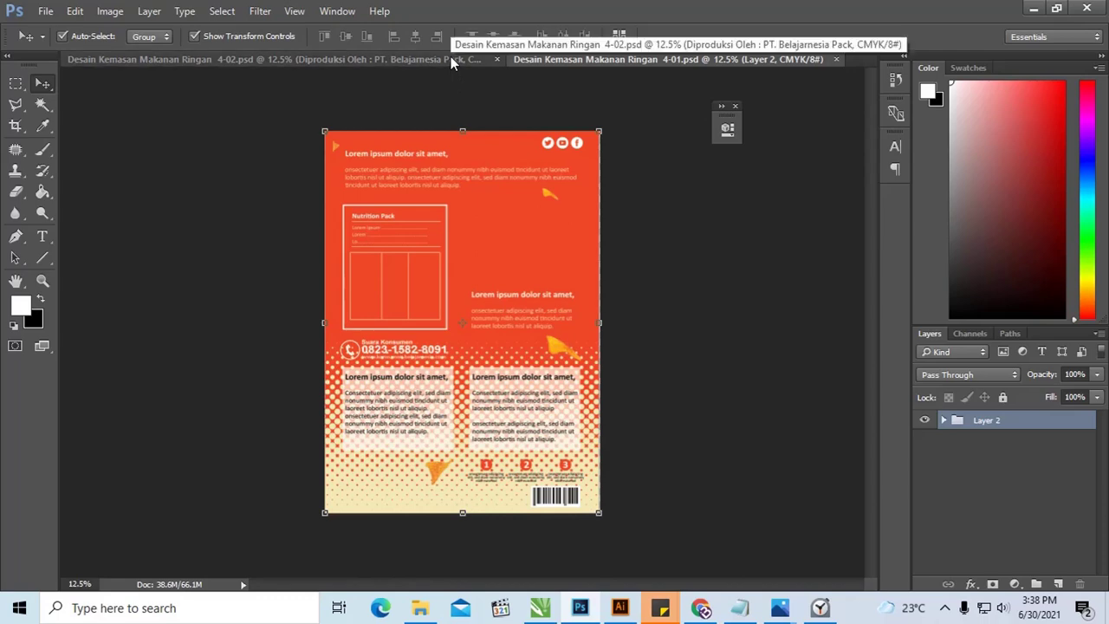
{"action": "left_click", "coordinate": [451, 58]}
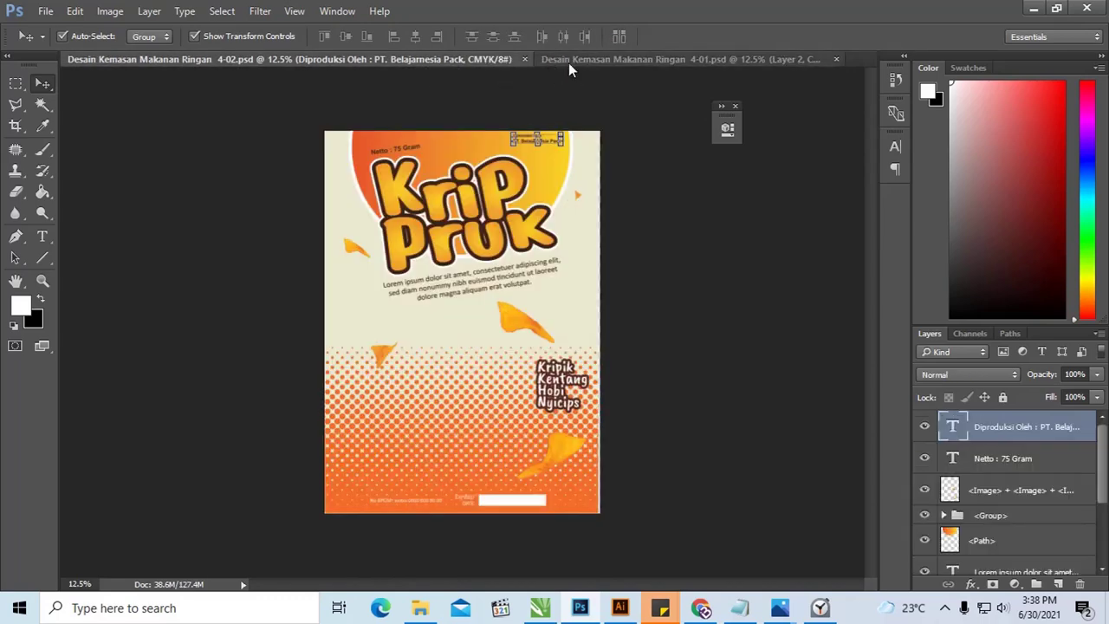
{"action": "left_click", "coordinate": [568, 62]}
{"action": "left_click", "coordinate": [448, 61]}
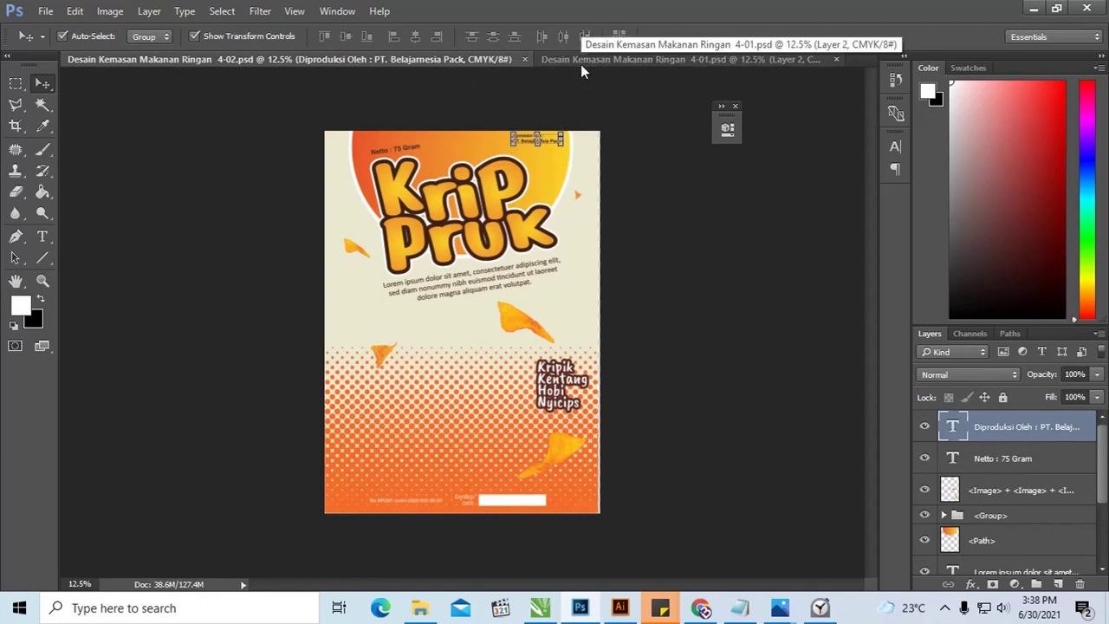
{"action": "left_click", "coordinate": [548, 114]}
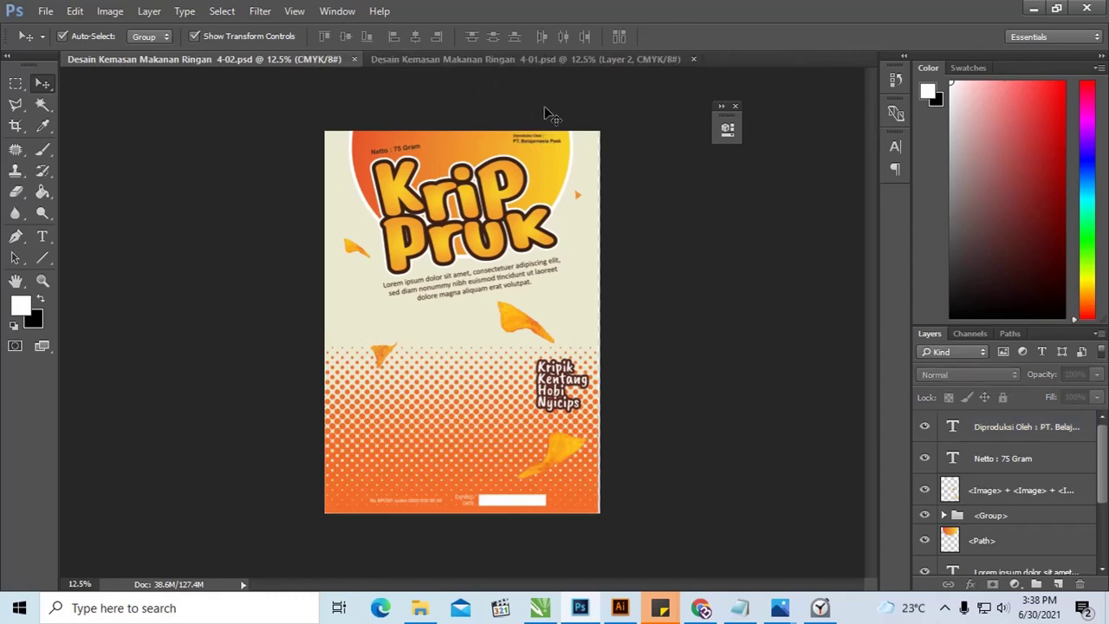
{"action": "left_click", "coordinate": [459, 60]}
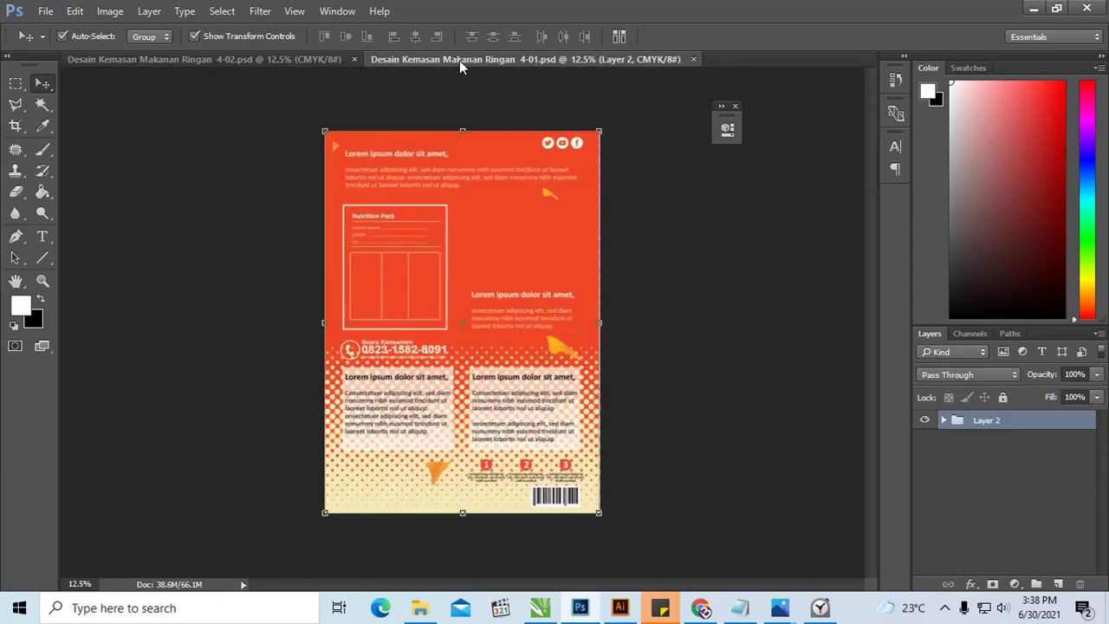
{"action": "left_click", "coordinate": [290, 58]}
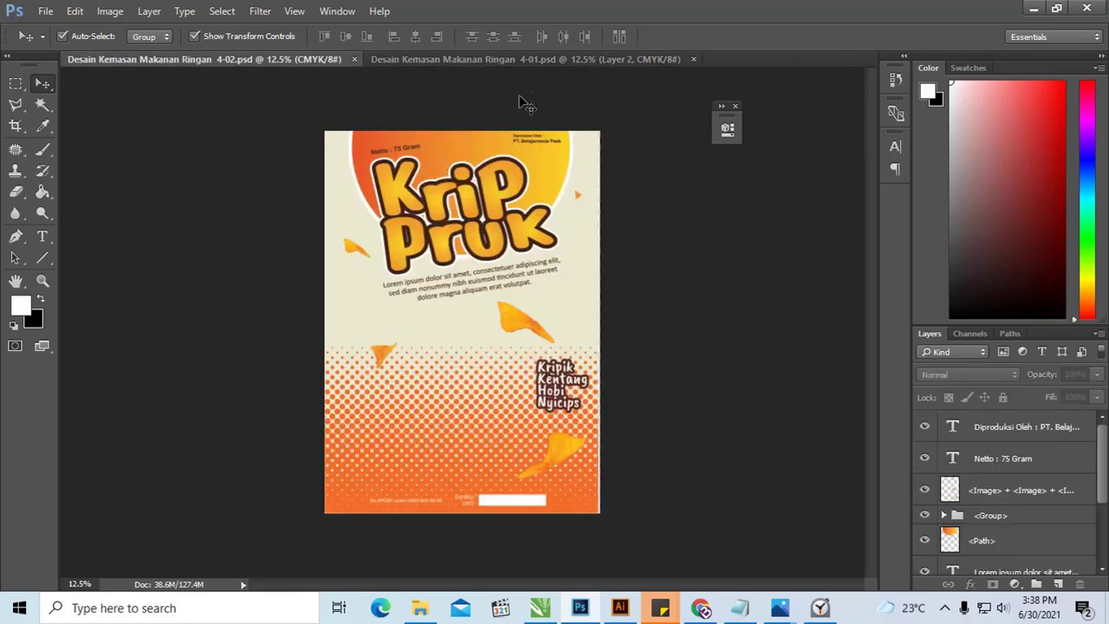
{"action": "left_click", "coordinate": [508, 60]}
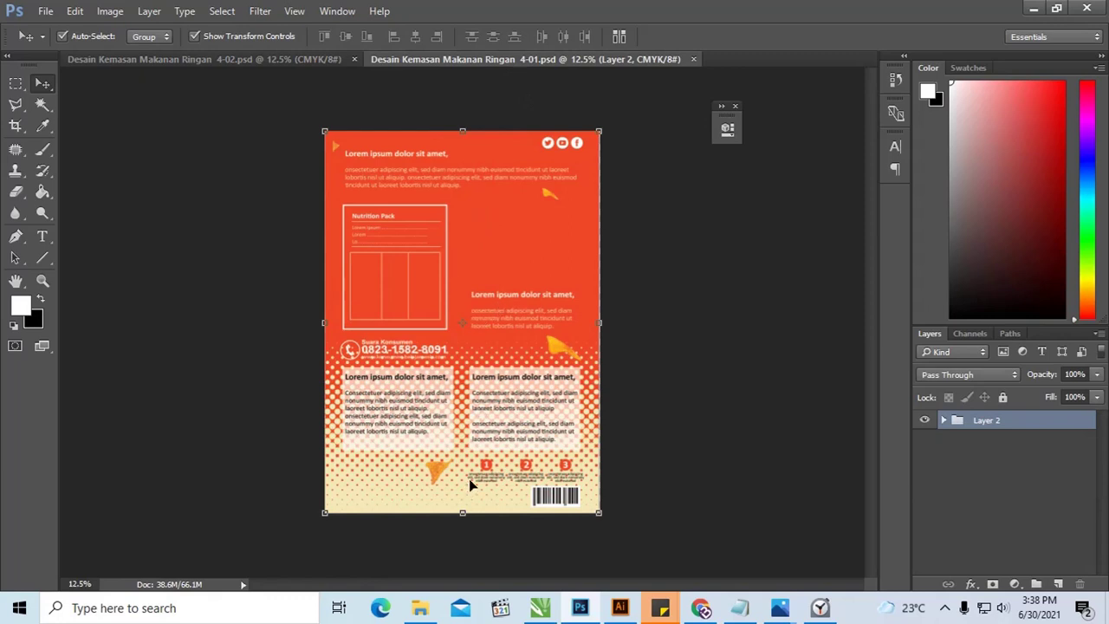
{"action": "mouse_move", "coordinate": [420, 608]}
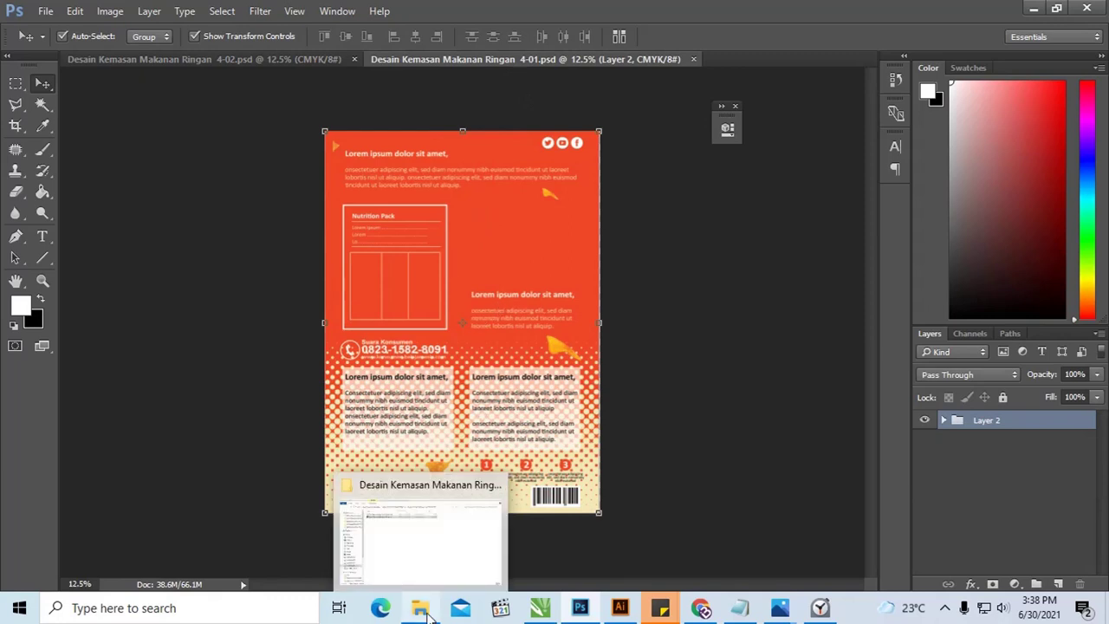
Hide the Layers panel and marquee-select all objects of the left Krip Pruk front panel.
{"action": "left_click", "coordinate": [431, 544]}
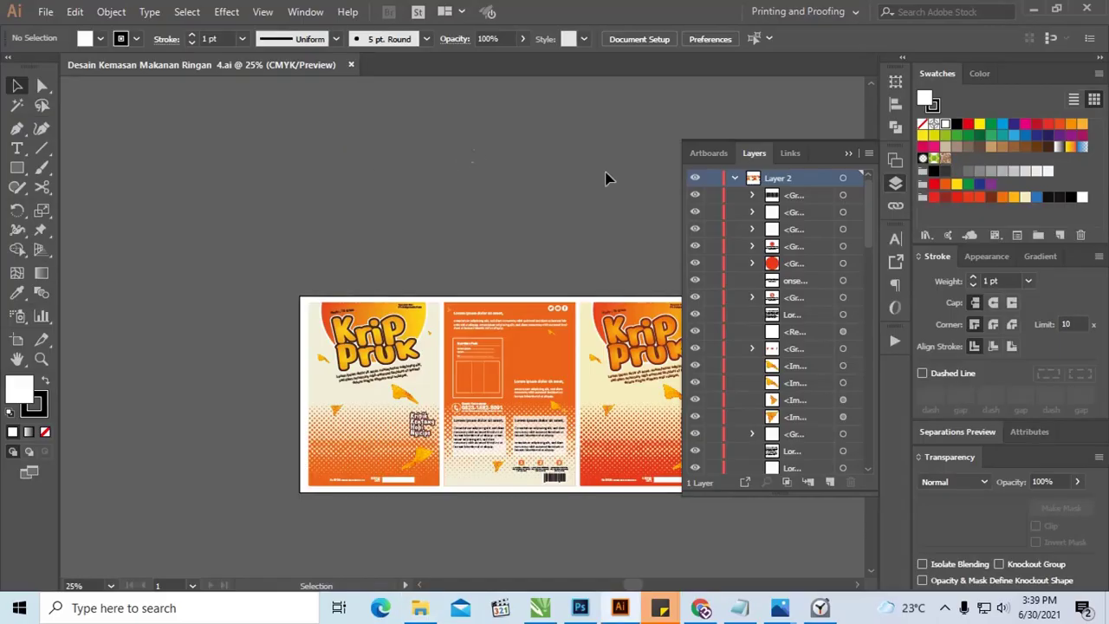
{"action": "left_click", "coordinate": [846, 154]}
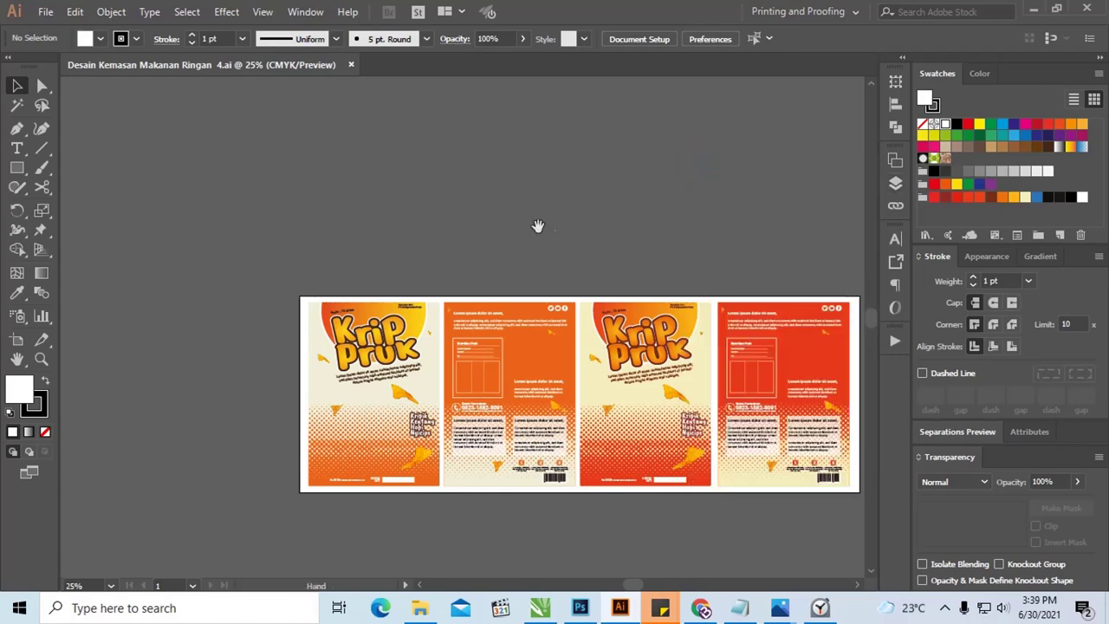
{"action": "left_click_drag", "start_coordinate": [511, 218], "coordinate": [659, 96]}
{"action": "left_click_drag", "start_coordinate": [462, 186], "coordinate": [579, 362]}
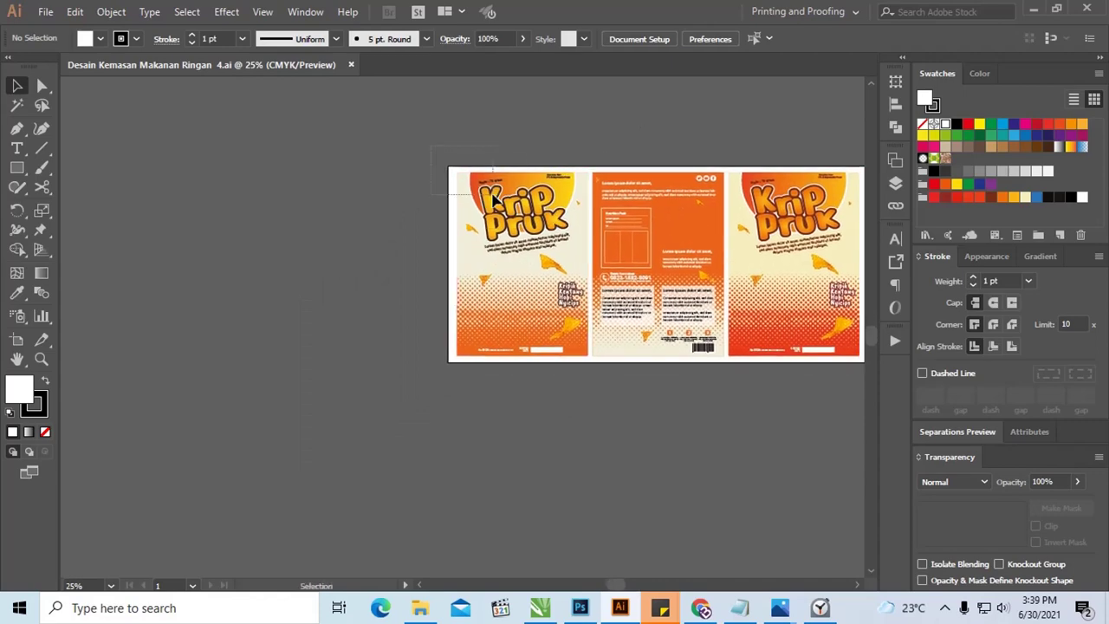
{"action": "left_click_drag", "start_coordinate": [540, 197], "coordinate": [630, 220]}
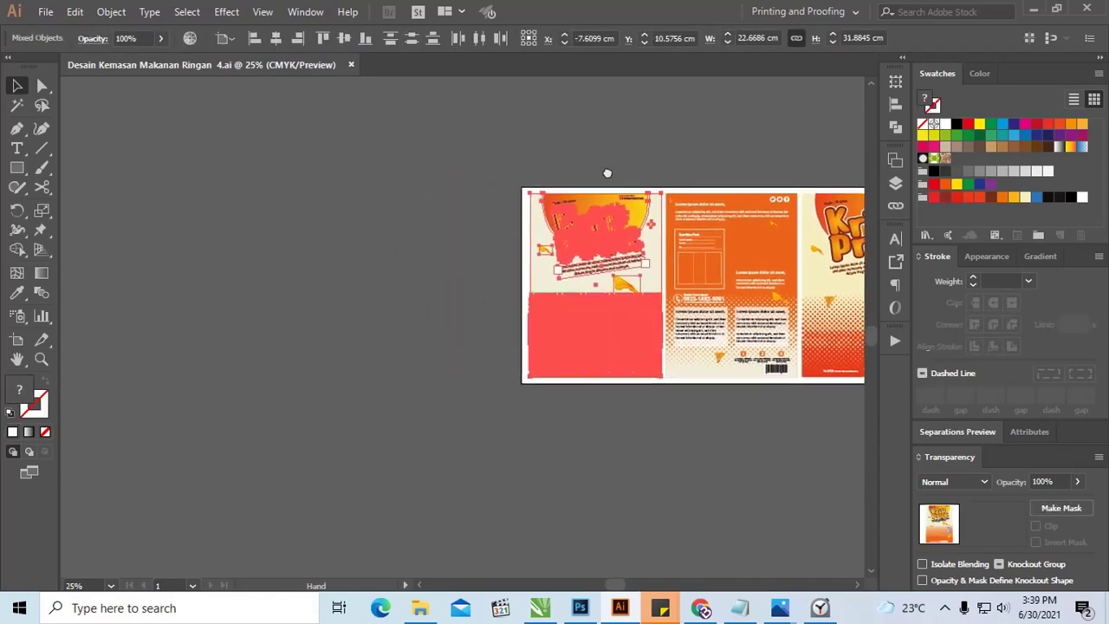
{"action": "left_click", "coordinate": [419, 607]}
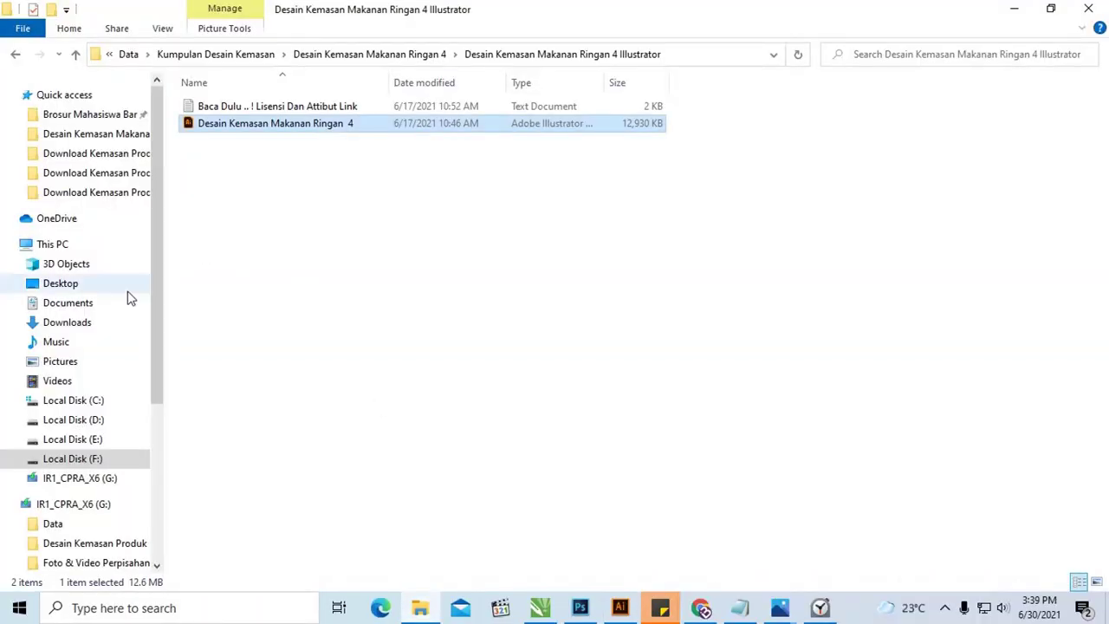
Drag the Kemasan 2~1 pouch image from Pictures onto the Illustrator artboard.
{"action": "left_click", "coordinate": [69, 362]}
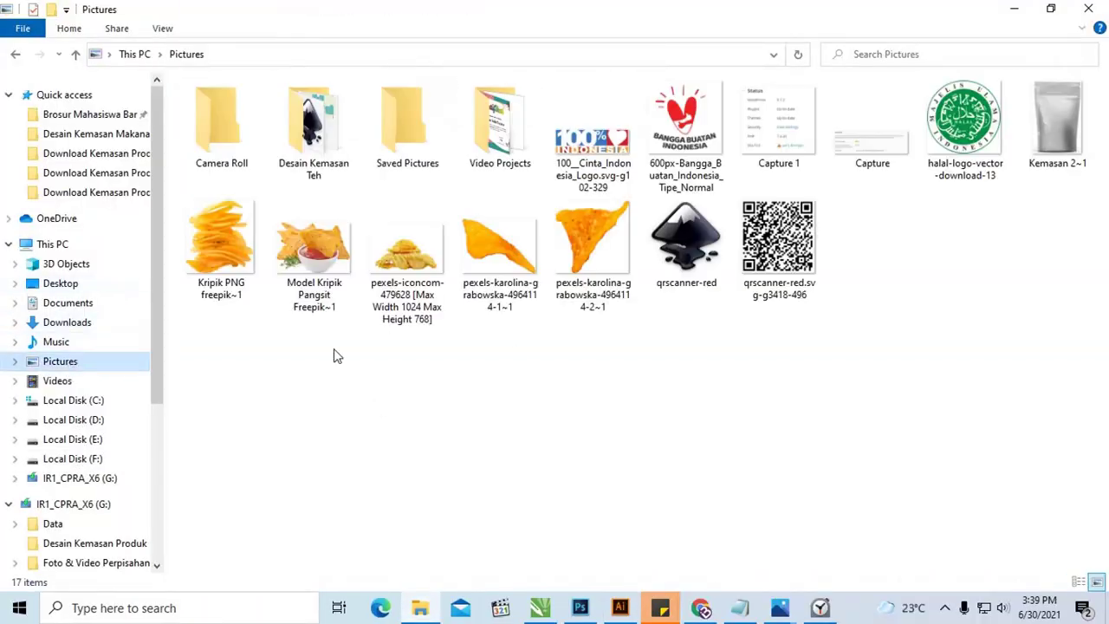
{"action": "mouse_move", "coordinate": [1053, 138]}
{"action": "left_mouse_down"}
{"action": "mouse_move", "coordinate": [825, 454]}
{"action": "mouse_move", "coordinate": [638, 544]}
{"action": "left_mouse_up"}
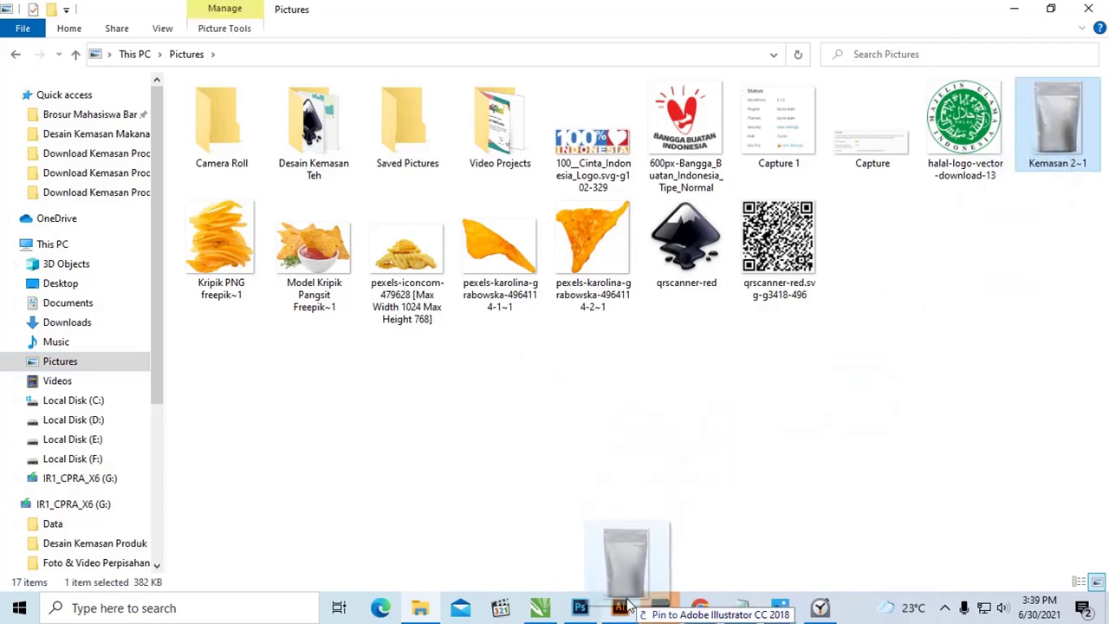
{"action": "mouse_move", "coordinate": [639, 544]}
{"action": "left_mouse_down"}
{"action": "mouse_move", "coordinate": [630, 607]}
{"action": "mouse_move", "coordinate": [387, 343]}
{"action": "left_mouse_up"}
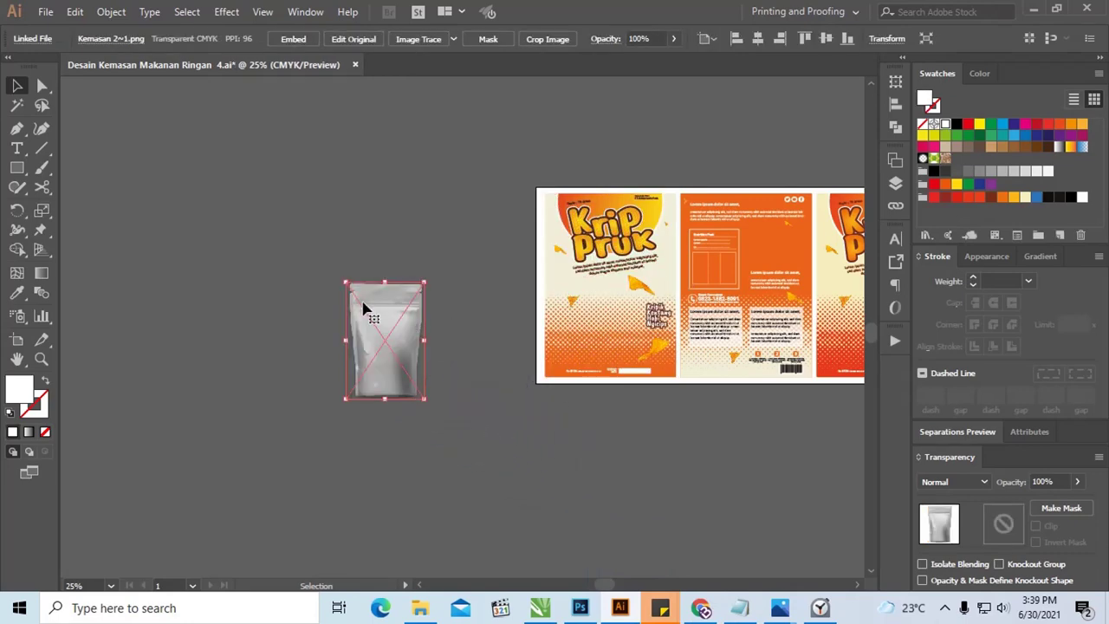
Enlarge the placed Kemasan 2~1 pouch image and zoom in to frame the pouch.
{"action": "left_click_drag", "start_coordinate": [346, 284], "coordinate": [250, 159]}
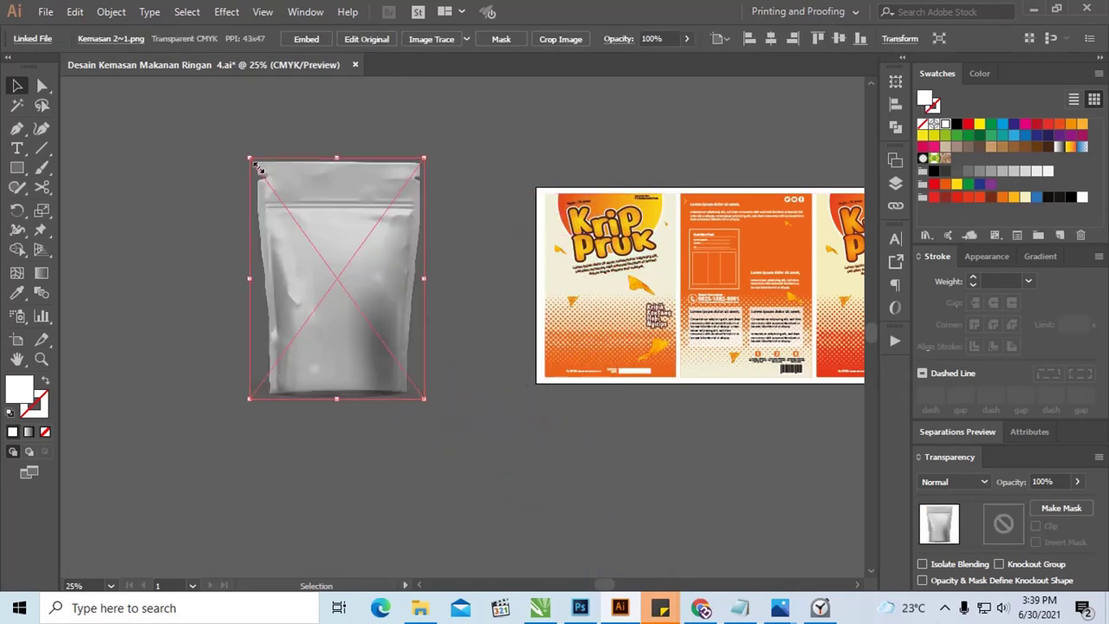
{"action": "left_click_drag", "start_coordinate": [340, 248], "coordinate": [254, 164]}
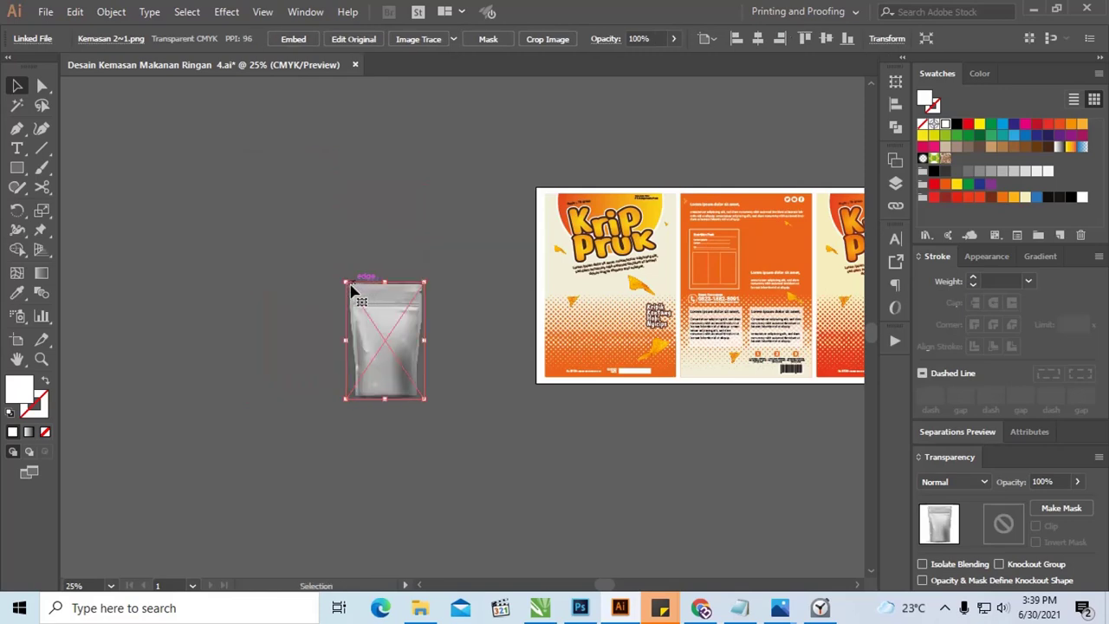
{"action": "left_click_drag", "start_coordinate": [424, 161], "coordinate": [467, 136]}
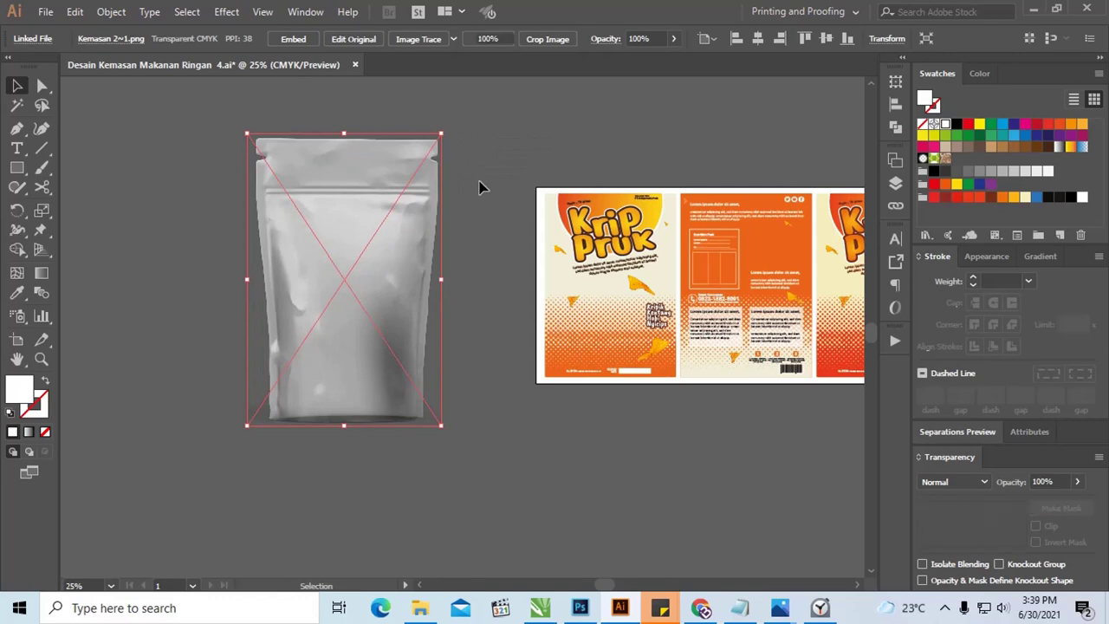
{"action": "left_click", "coordinate": [446, 203]}
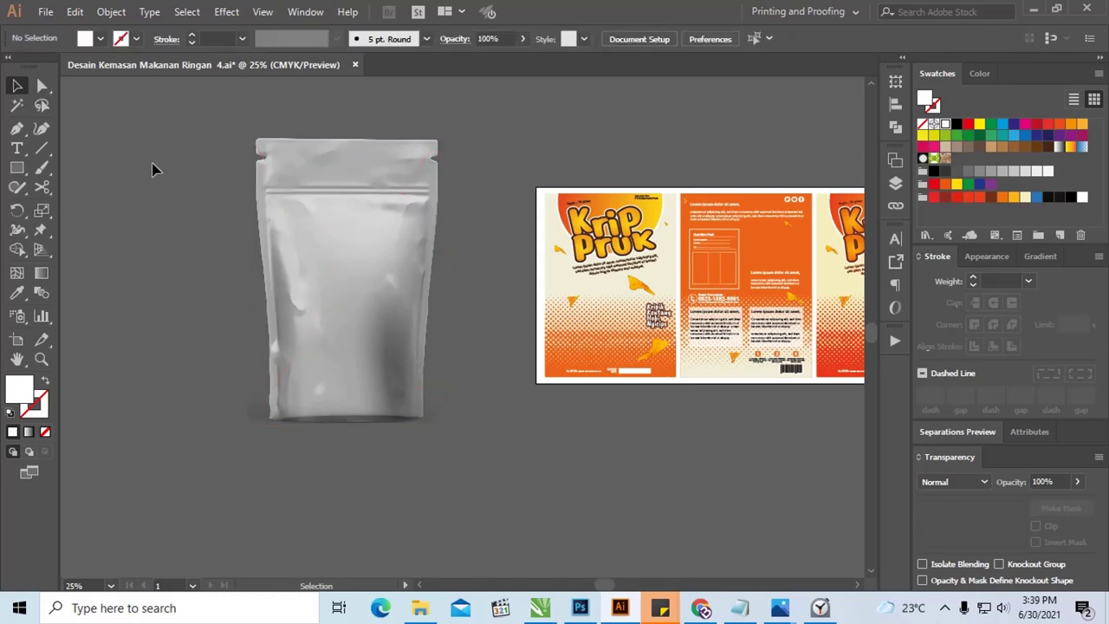
{"action": "key", "text": "z"}
{"action": "left_click_drag", "start_coordinate": [379, 266], "coordinate": [488, 424]}
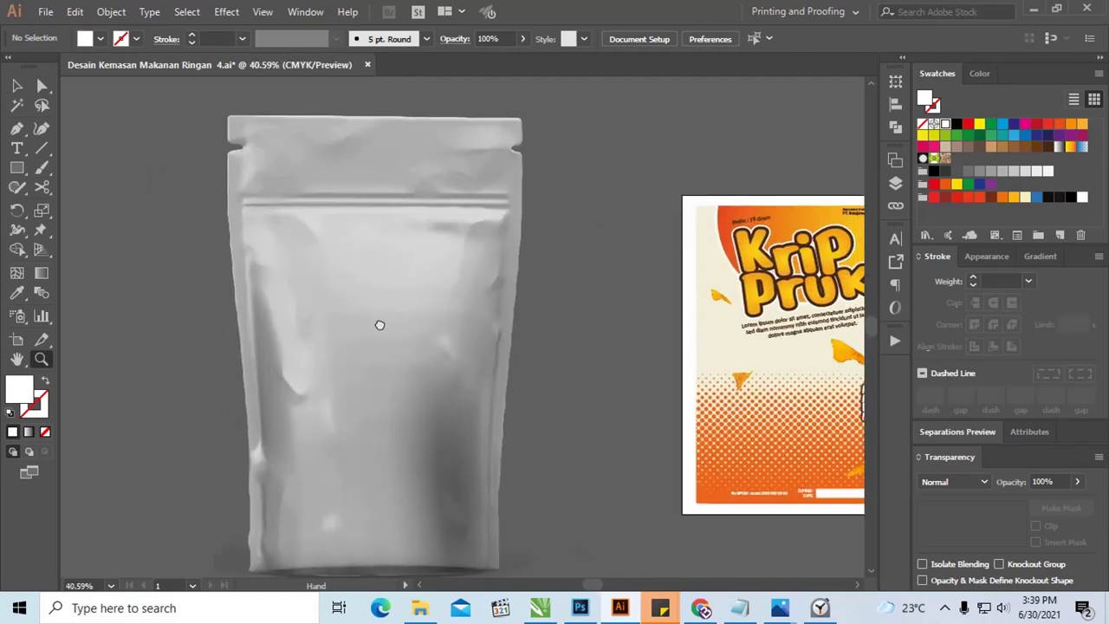
{"action": "left_click_drag", "start_coordinate": [379, 325], "coordinate": [373, 331]}
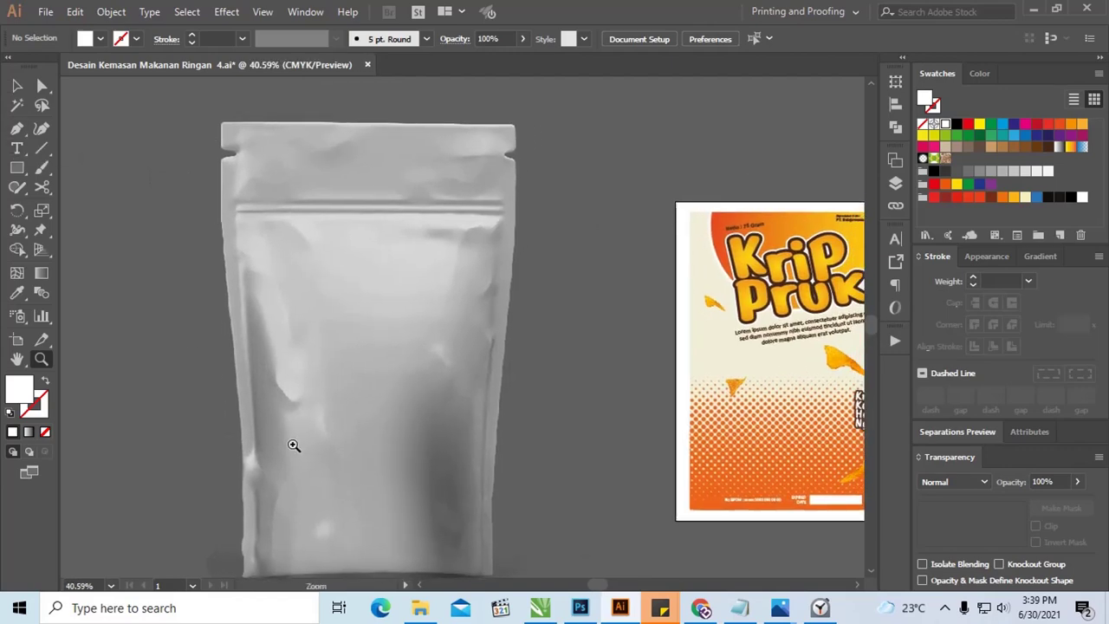
{"action": "left_click", "coordinate": [541, 608]}
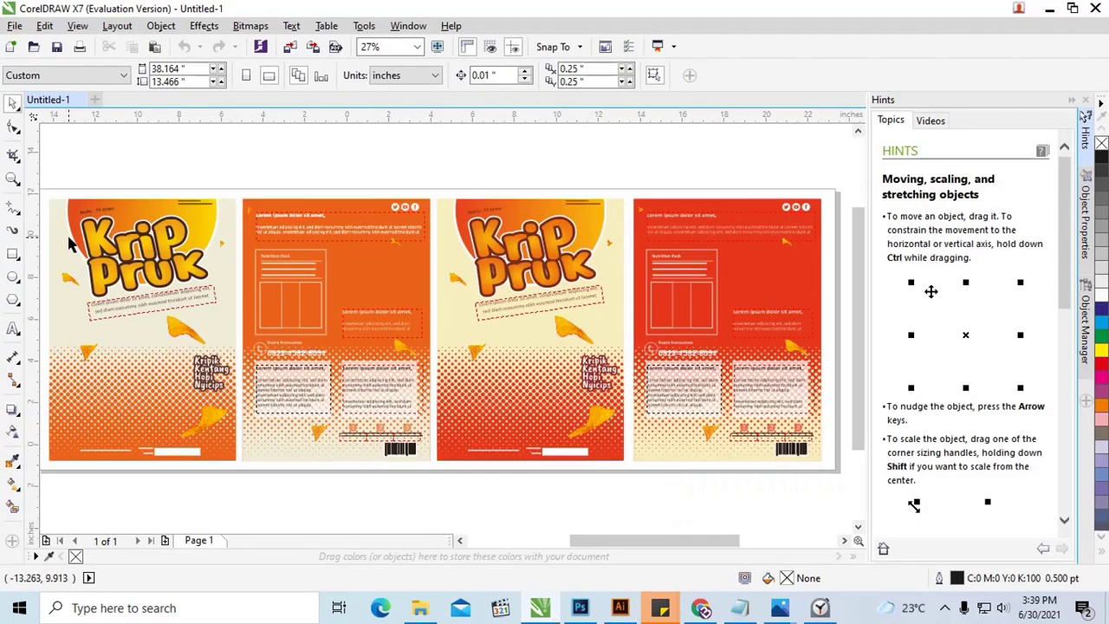
Choose the Bézier tool from CorelDRAW's Freehand flyout, then go back to Illustrator.
{"action": "left_click", "coordinate": [17, 212]}
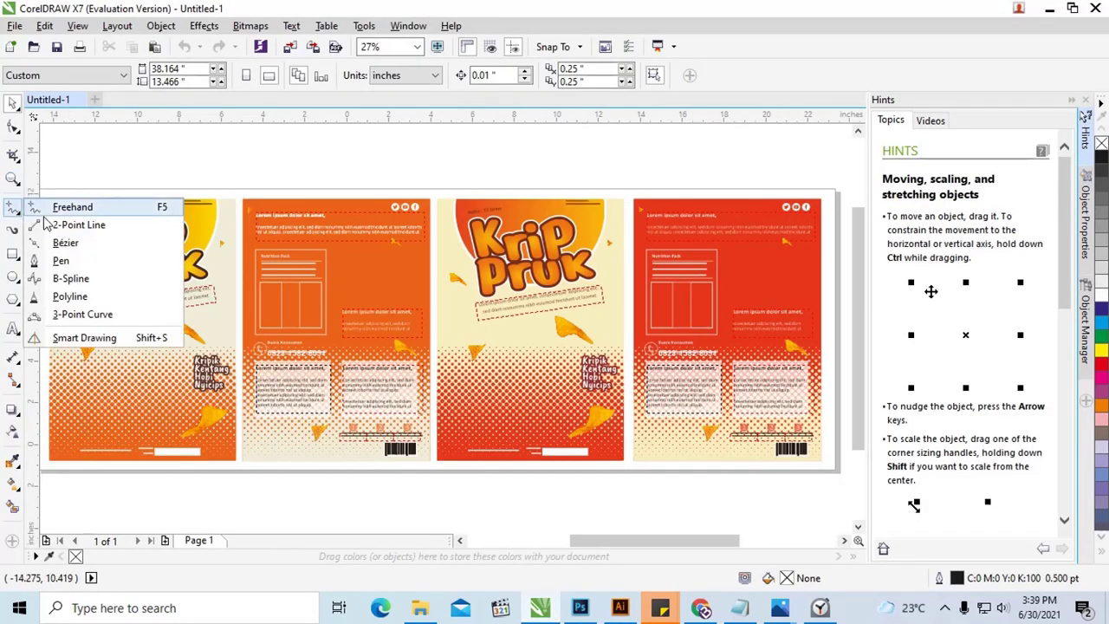
{"action": "left_click", "coordinate": [59, 245]}
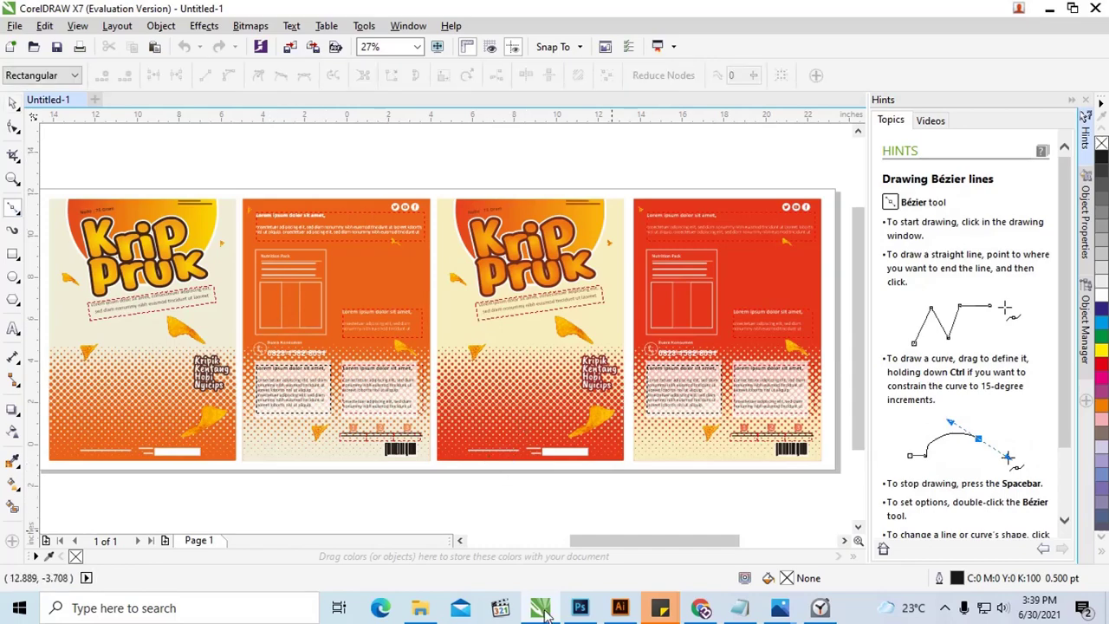
{"action": "left_click", "coordinate": [625, 610]}
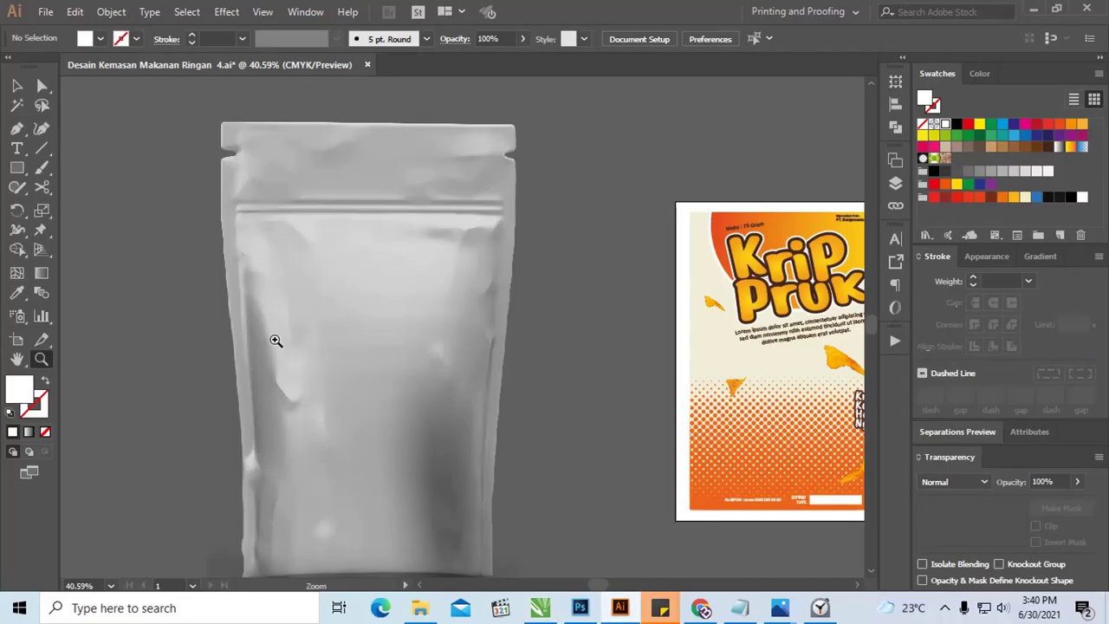
Start a Pen path at the pouch's top-left corner, then discard it after zooming in.
{"action": "left_click", "coordinate": [17, 127]}
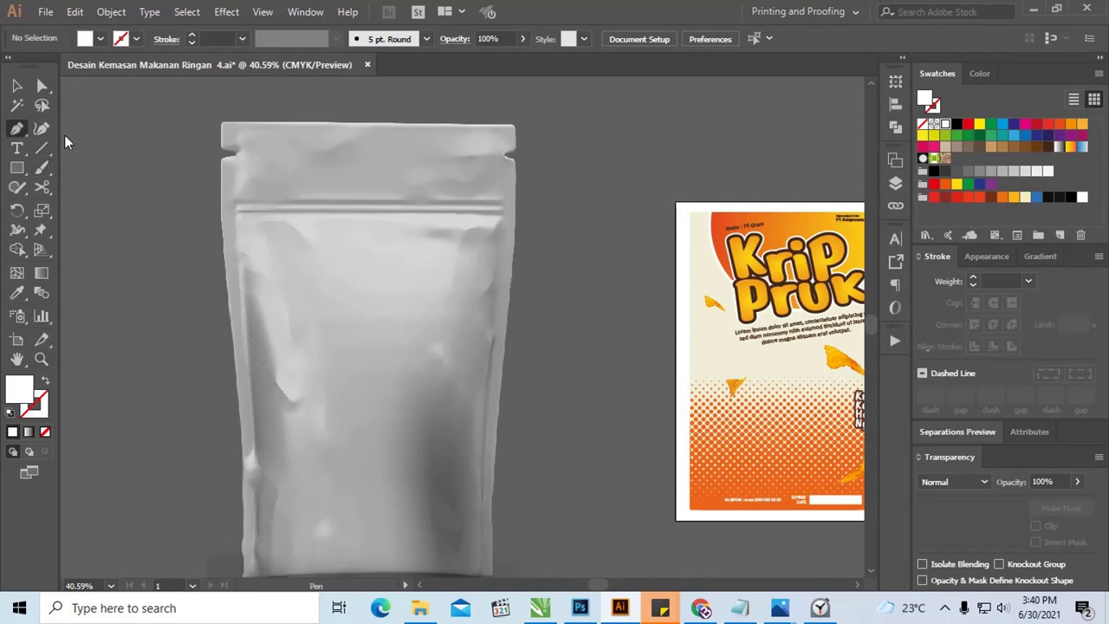
{"action": "left_click", "coordinate": [223, 154]}
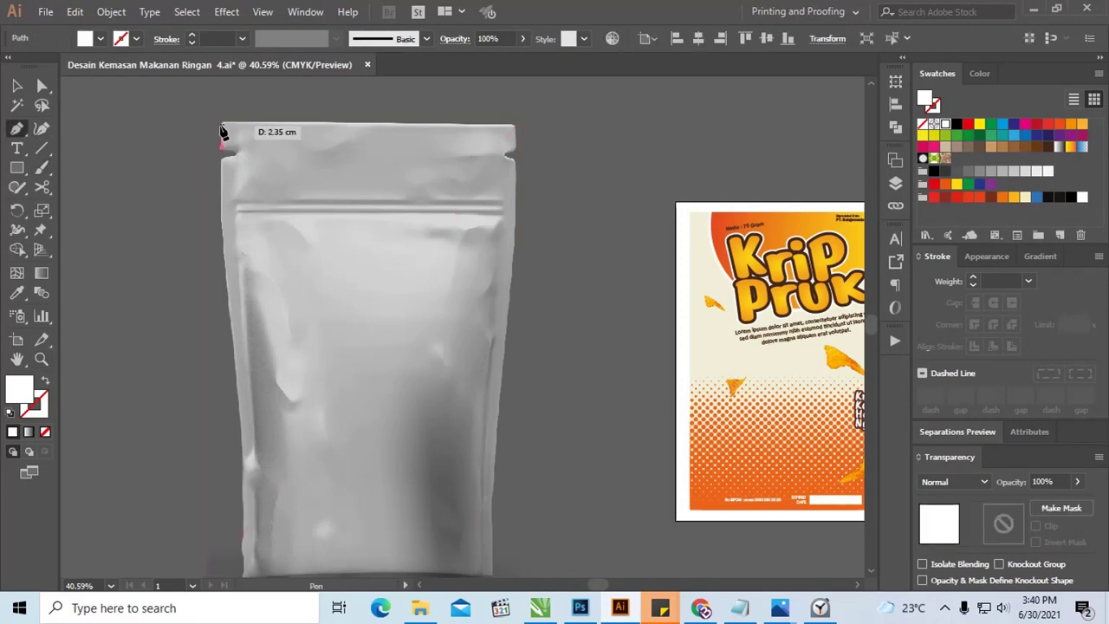
{"action": "left_click", "coordinate": [223, 128]}
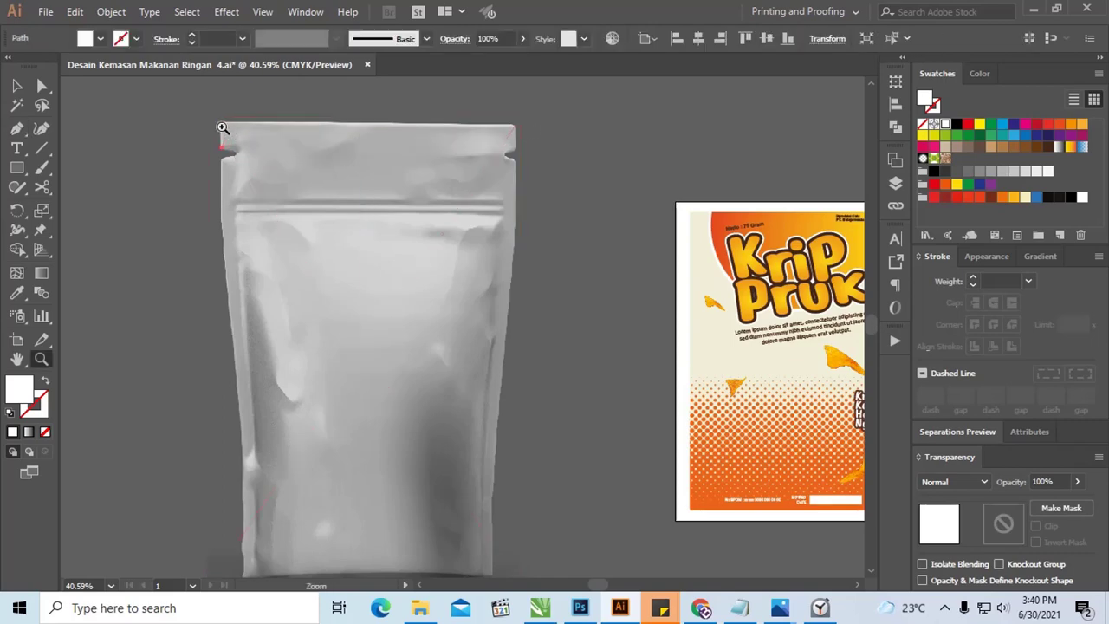
{"action": "scroll", "coordinate": [589, 202], "scroll_direction": "up", "scroll_amount": 3}
{"action": "left_click_drag", "start_coordinate": [566, 184], "coordinate": [590, 149]}
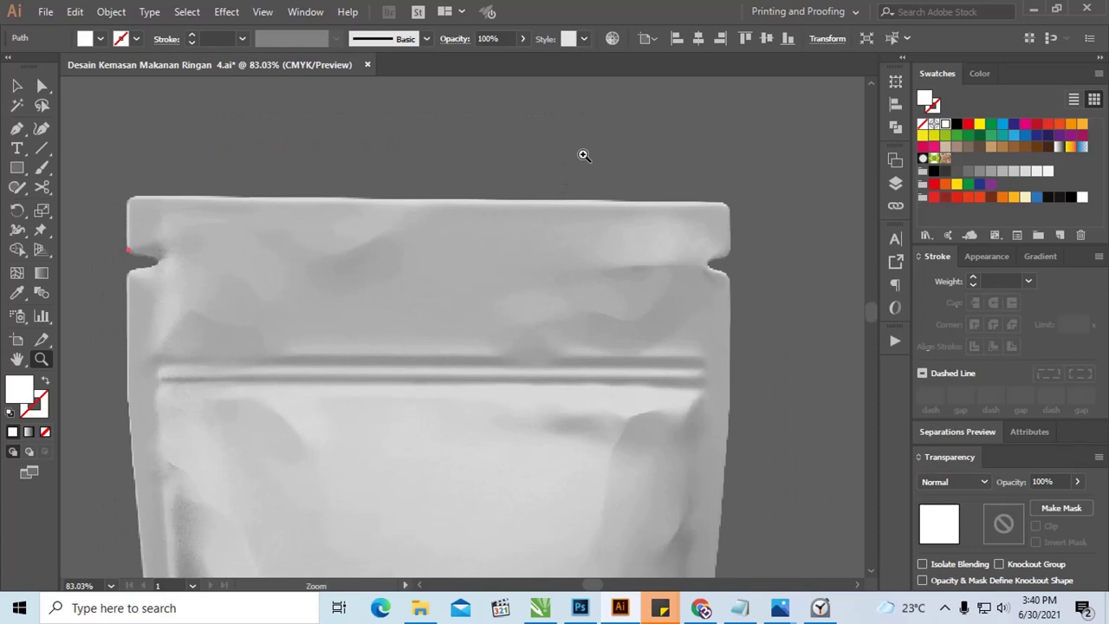
{"action": "key", "text": "Escape"}
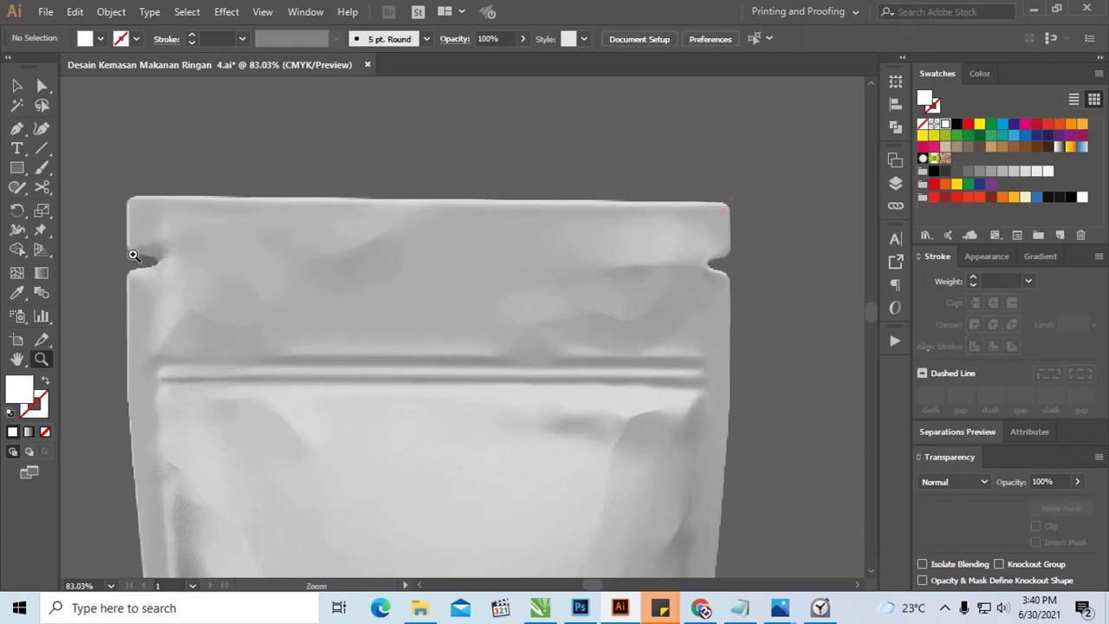
{"action": "key", "text": "p"}
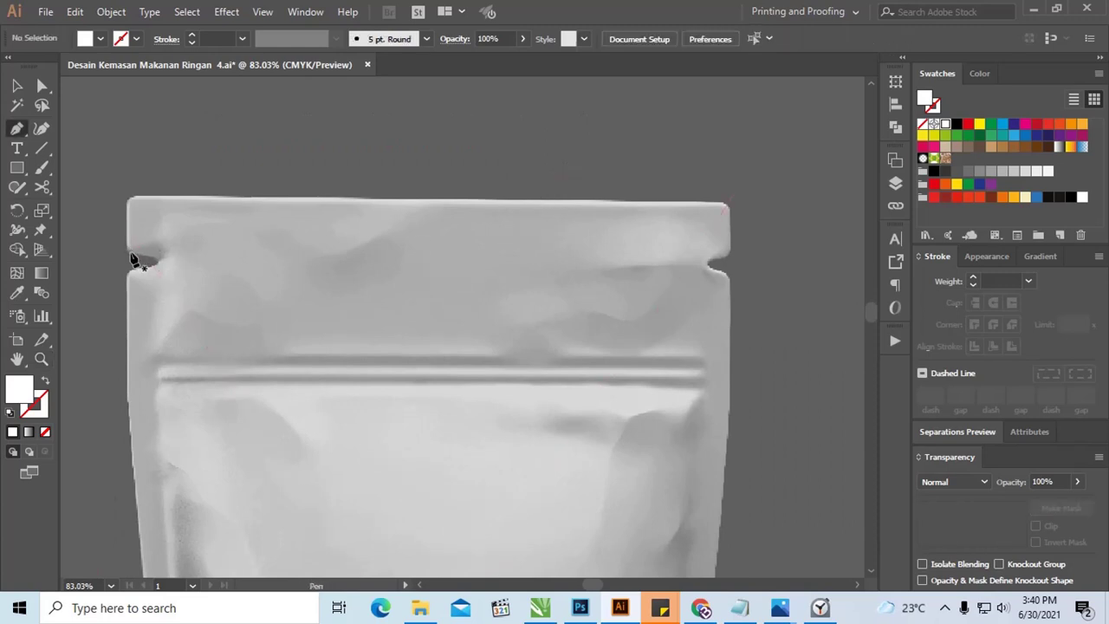
Trace an unfilled Pen outline from the left notch across the top seal to the right notch.
{"action": "left_click", "coordinate": [128, 255]}
{"action": "left_click", "coordinate": [130, 193]}
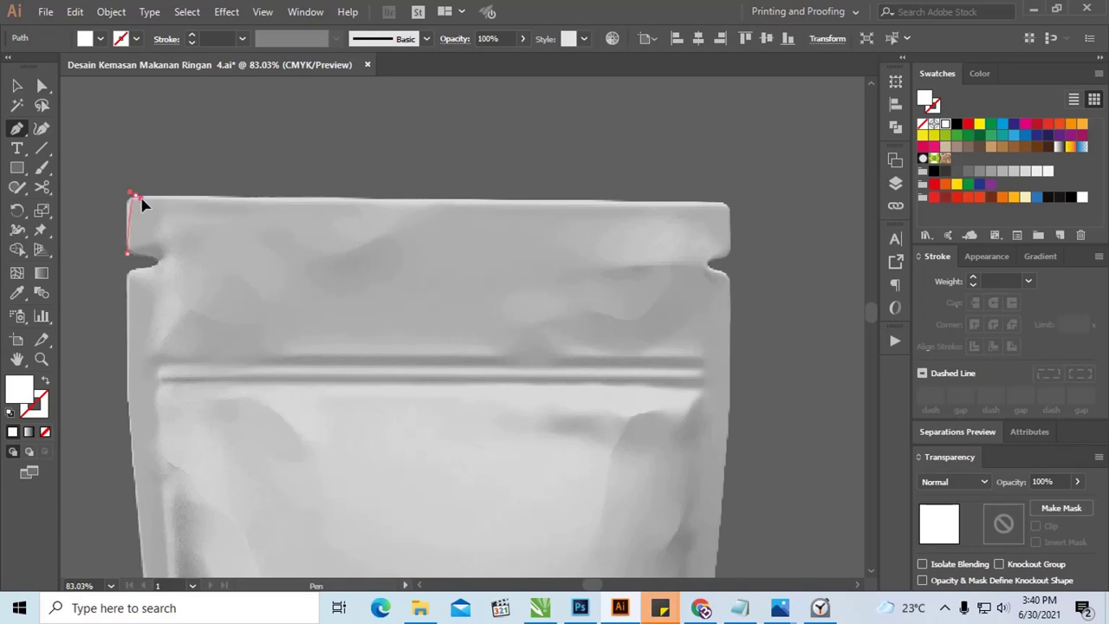
{"action": "scroll", "coordinate": [156, 199], "scroll_direction": "right", "scroll_amount": 1}
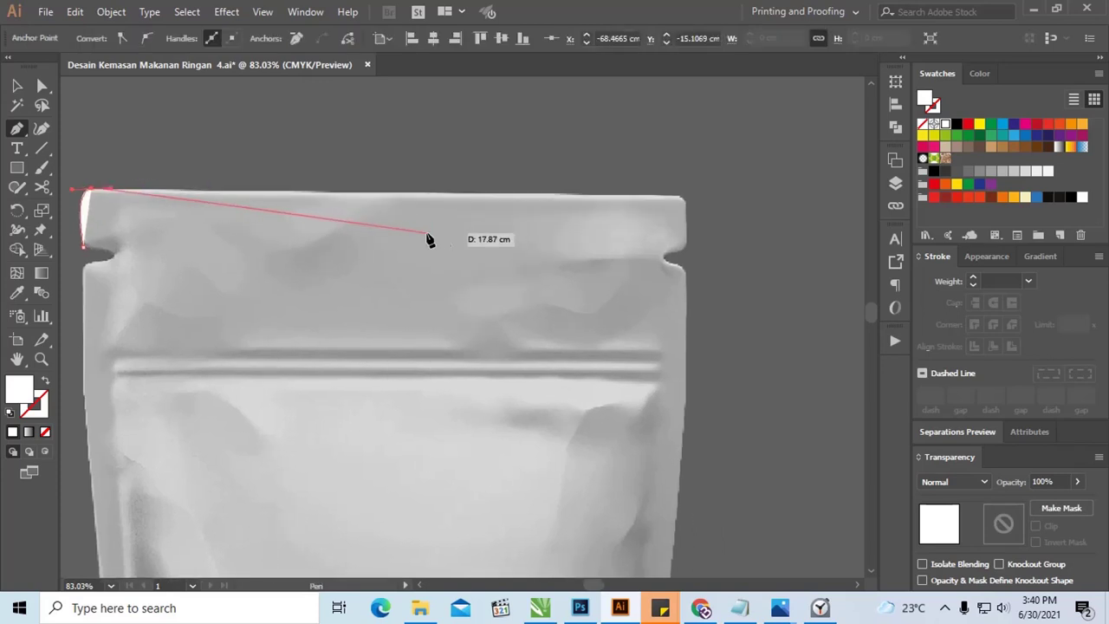
{"action": "left_click", "coordinate": [681, 200]}
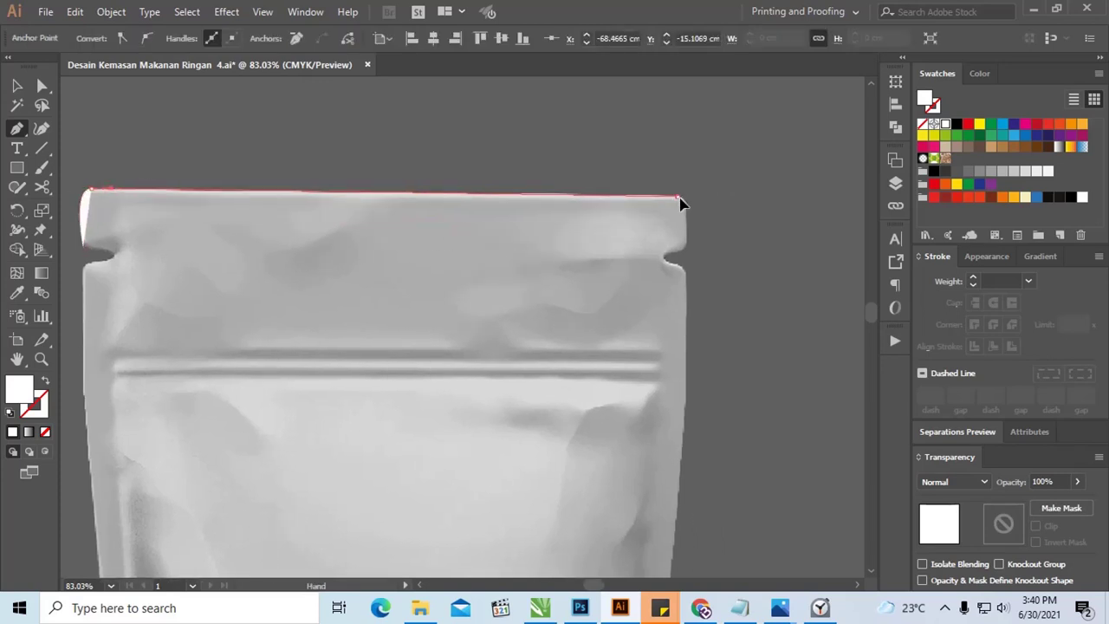
{"action": "left_click_drag", "start_coordinate": [680, 203], "coordinate": [675, 168]}
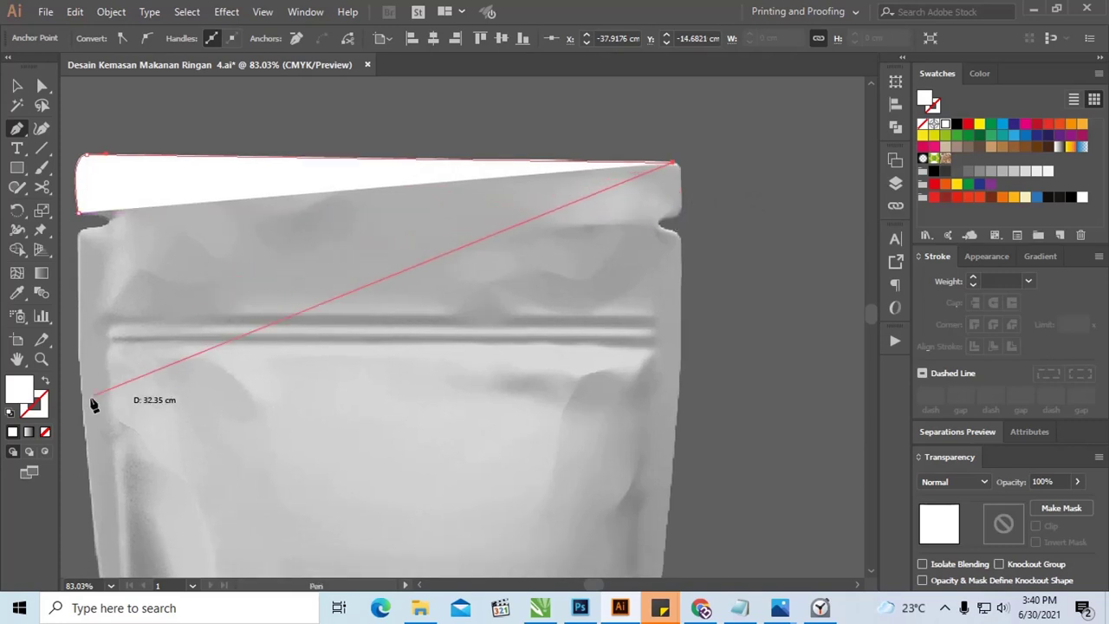
{"action": "left_click", "coordinate": [45, 382]}
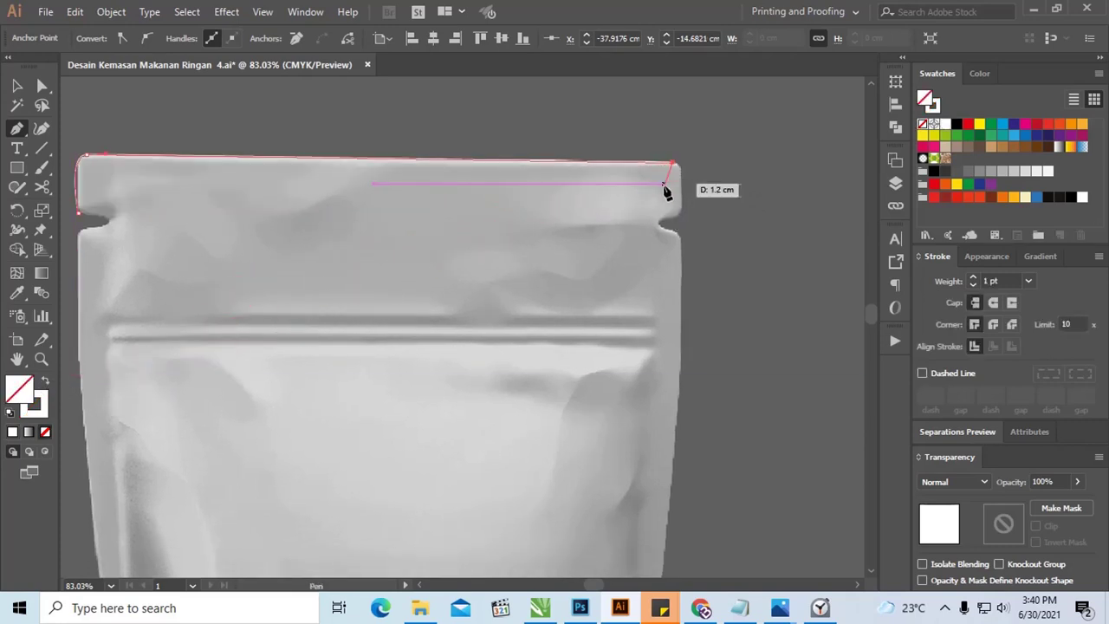
{"action": "left_click_drag", "start_coordinate": [682, 179], "coordinate": [689, 175]}
{"action": "left_click", "coordinate": [691, 192]}
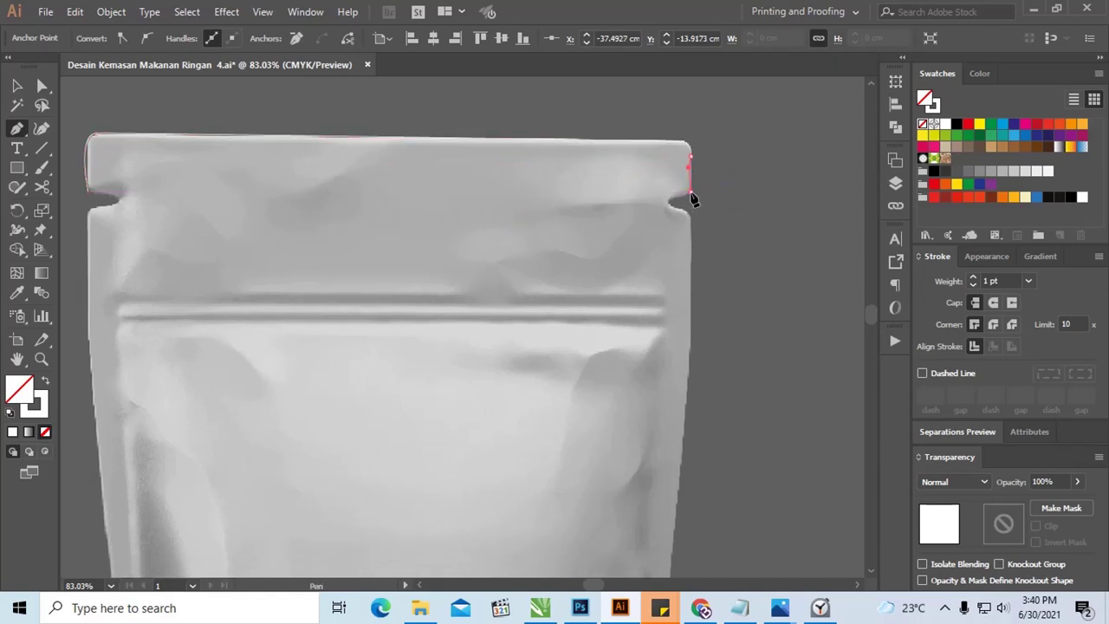
{"action": "left_click", "coordinate": [672, 205]}
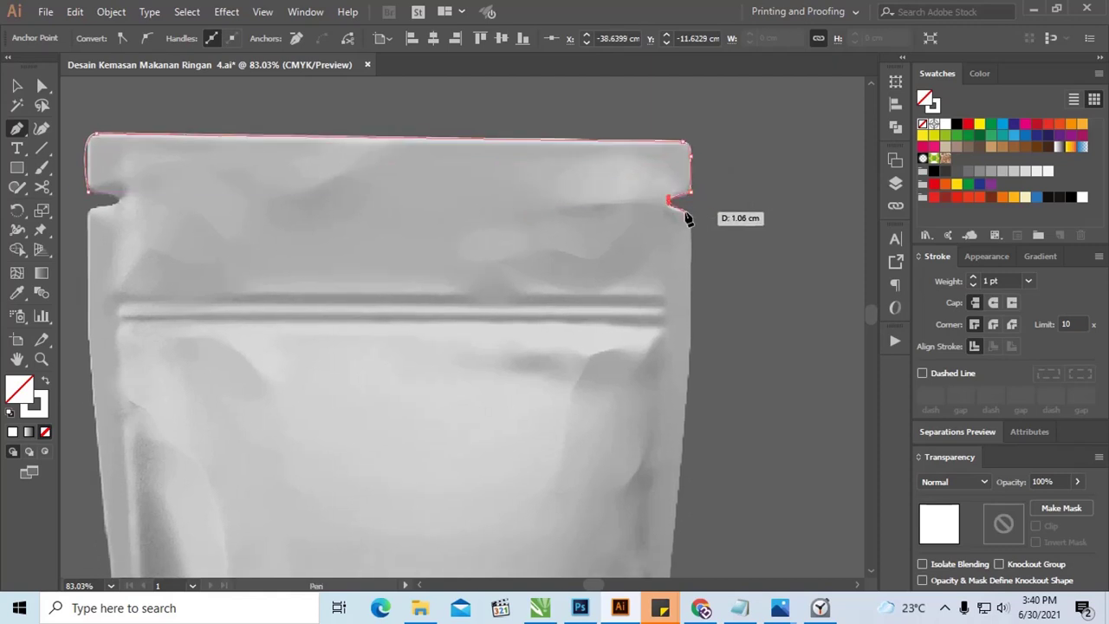
{"action": "left_click", "coordinate": [688, 212]}
Continue the outline with two anchors down the pouch's right edge.
{"action": "scroll", "coordinate": [693, 216], "scroll_direction": "down", "scroll_amount": 5}
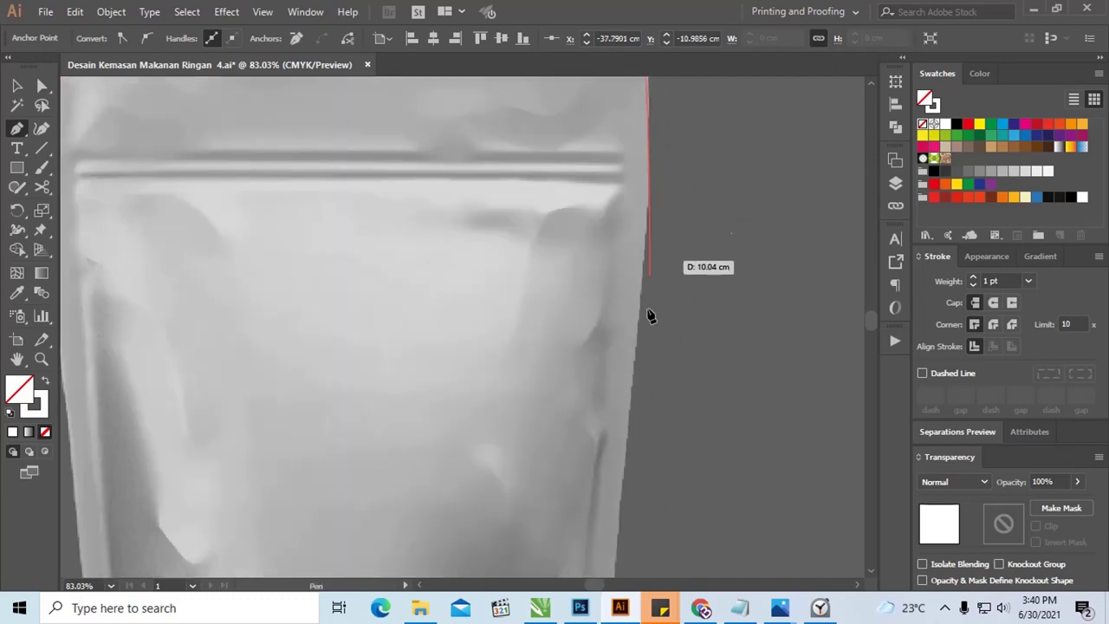
{"action": "key", "text": "ctrl+minus"}
{"action": "key", "text": "ctrl+minus"}
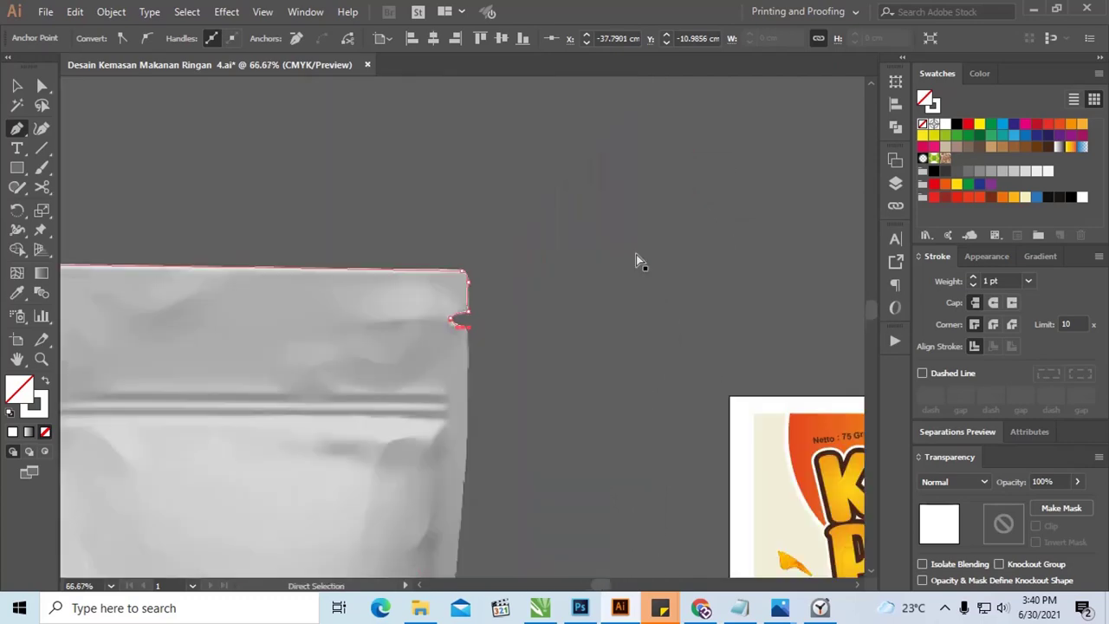
{"action": "key", "text": "ctrl+minus"}
{"action": "left_click_drag", "start_coordinate": [590, 280], "coordinate": [640, 111]}
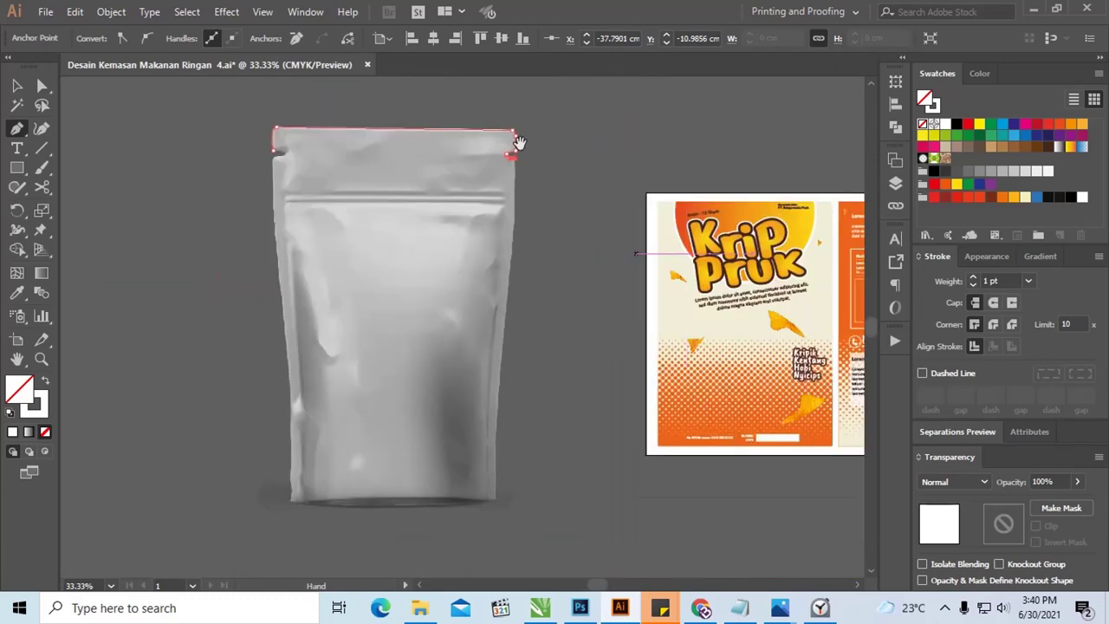
{"action": "scroll", "coordinate": [515, 210], "scroll_direction": "down", "scroll_amount": 3}
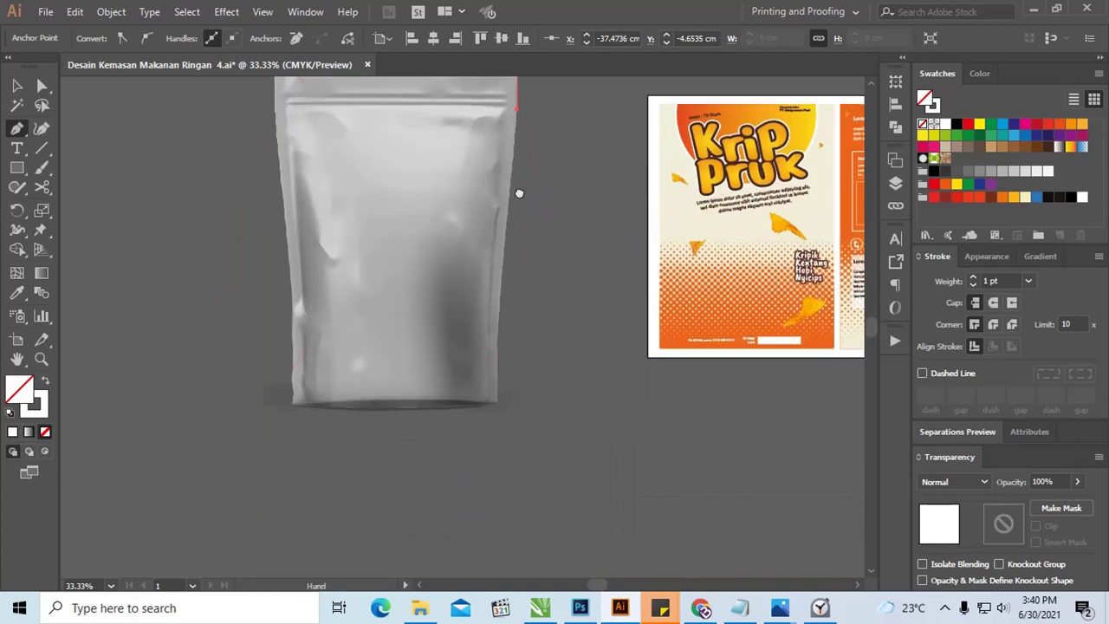
{"action": "scroll", "coordinate": [510, 260], "scroll_direction": "down", "scroll_amount": 2}
{"action": "left_click", "coordinate": [502, 262]}
{"action": "scroll", "coordinate": [503, 264], "scroll_direction": "down", "scroll_amount": 2}
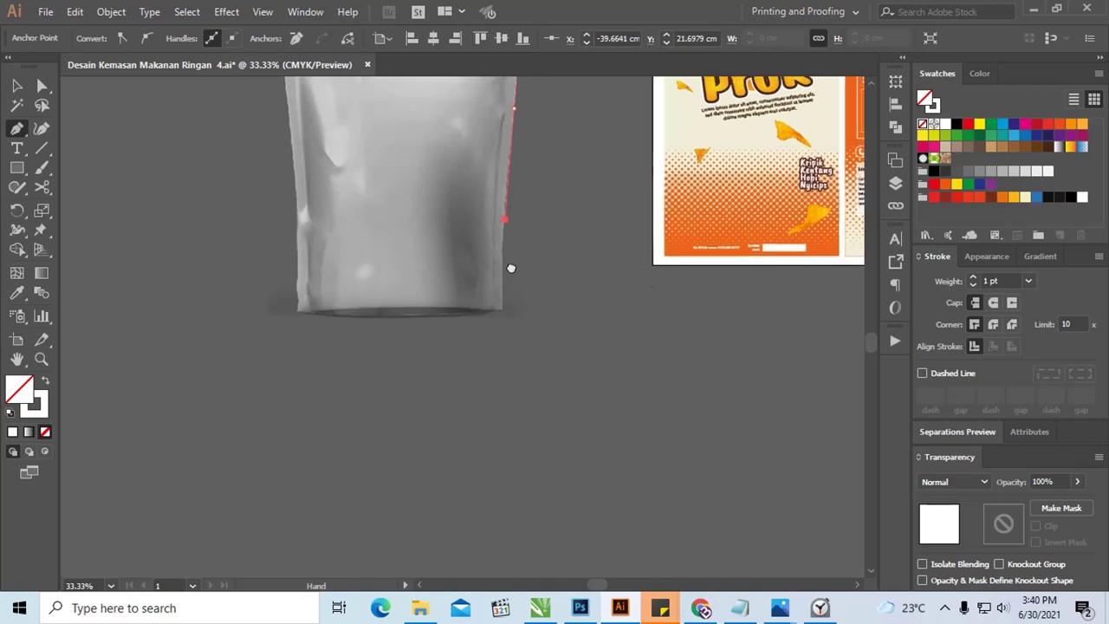
{"action": "left_click", "coordinate": [503, 275]}
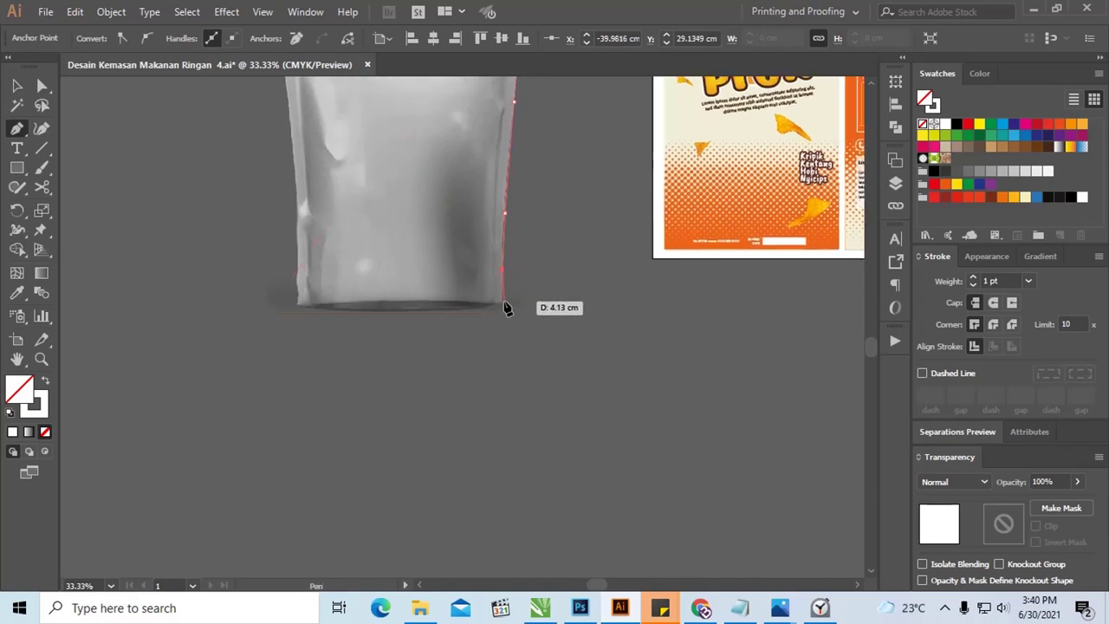
{"action": "mouse_move", "coordinate": [509, 302]}
{"action": "left_mouse_down"}
{"action": "mouse_move", "coordinate": [507, 371]}
{"action": "mouse_move", "coordinate": [493, 396]}
{"action": "left_mouse_up"}
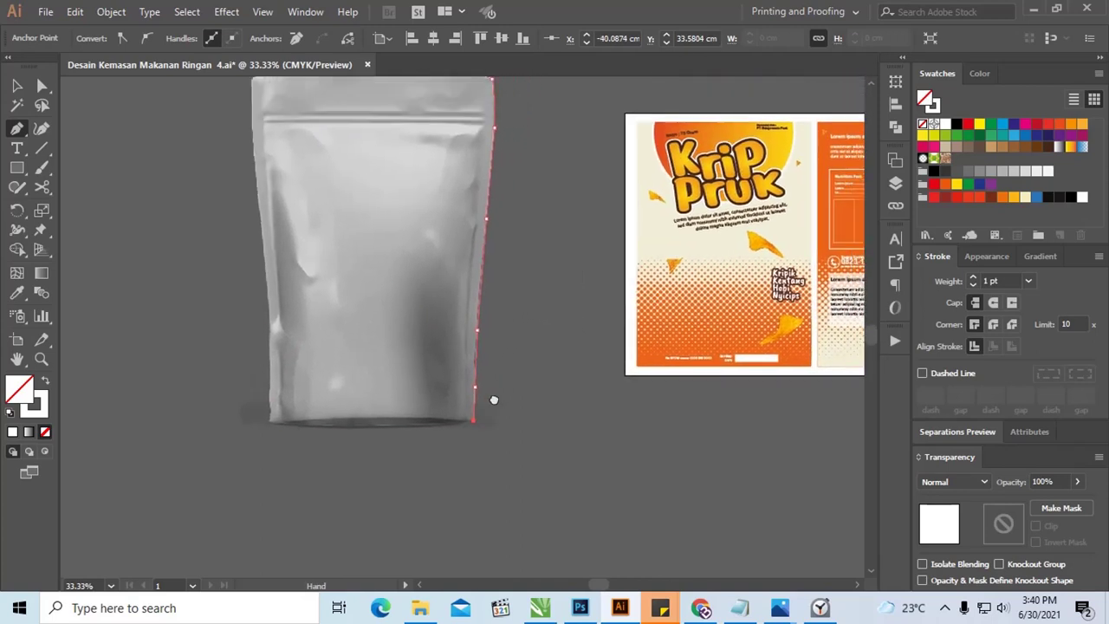
{"action": "left_click_drag", "start_coordinate": [485, 298], "coordinate": [472, 327]}
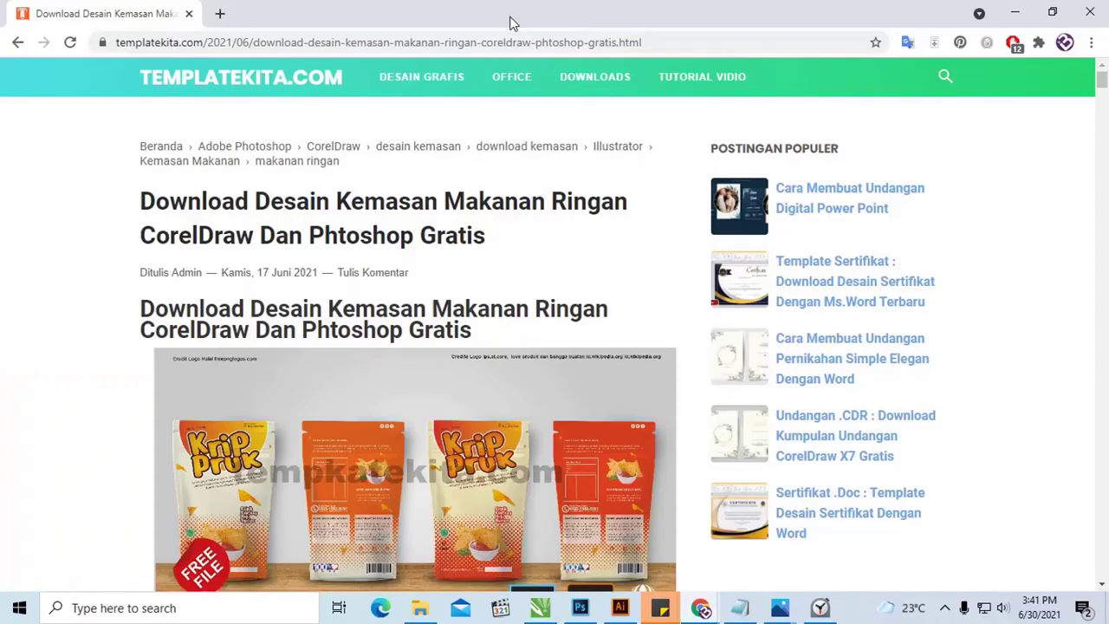
Scroll down the templatekita Krip Pruk packaging article, then minimize Chrome.
{"action": "scroll", "coordinate": [381, 104], "scroll_direction": "down", "scroll_amount": 5}
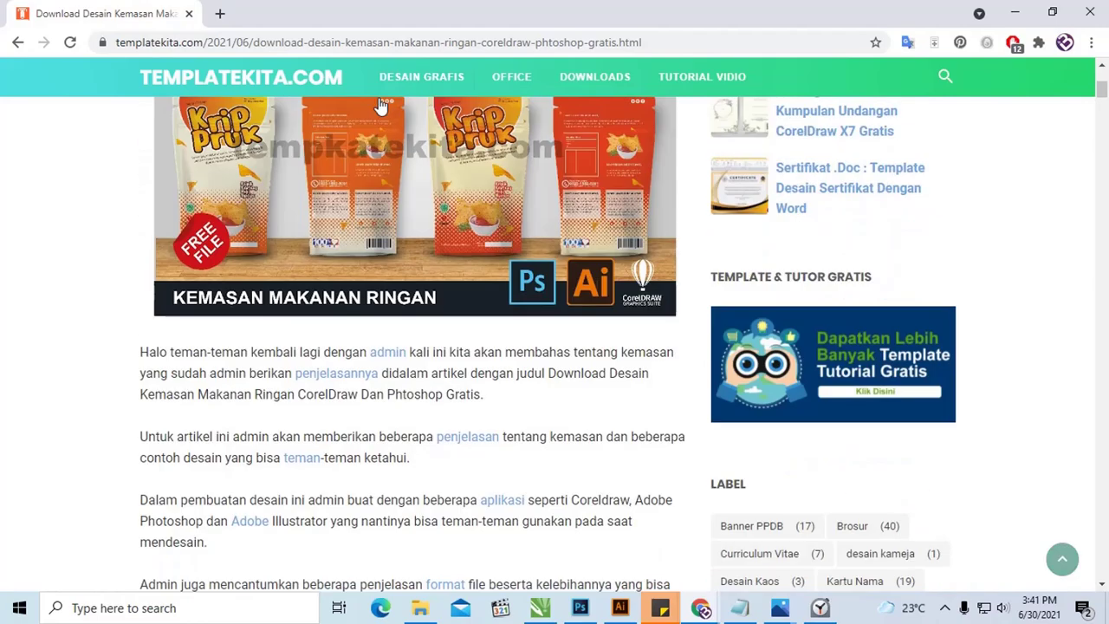
{"action": "scroll", "coordinate": [379, 109], "scroll_direction": "down", "scroll_amount": 2}
{"action": "scroll", "coordinate": [378, 111], "scroll_direction": "down", "scroll_amount": 3}
{"action": "scroll", "coordinate": [375, 114], "scroll_direction": "down", "scroll_amount": 5}
{"action": "scroll", "coordinate": [404, 133], "scroll_direction": "down", "scroll_amount": 5}
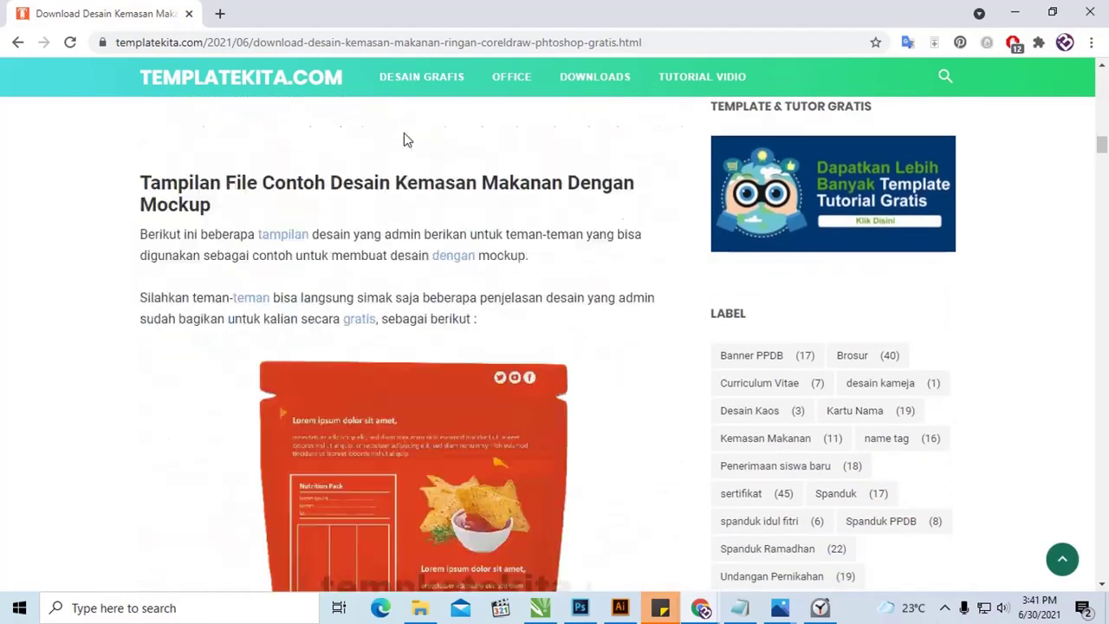
{"action": "left_click_drag", "start_coordinate": [1098, 151], "coordinate": [1100, 360]}
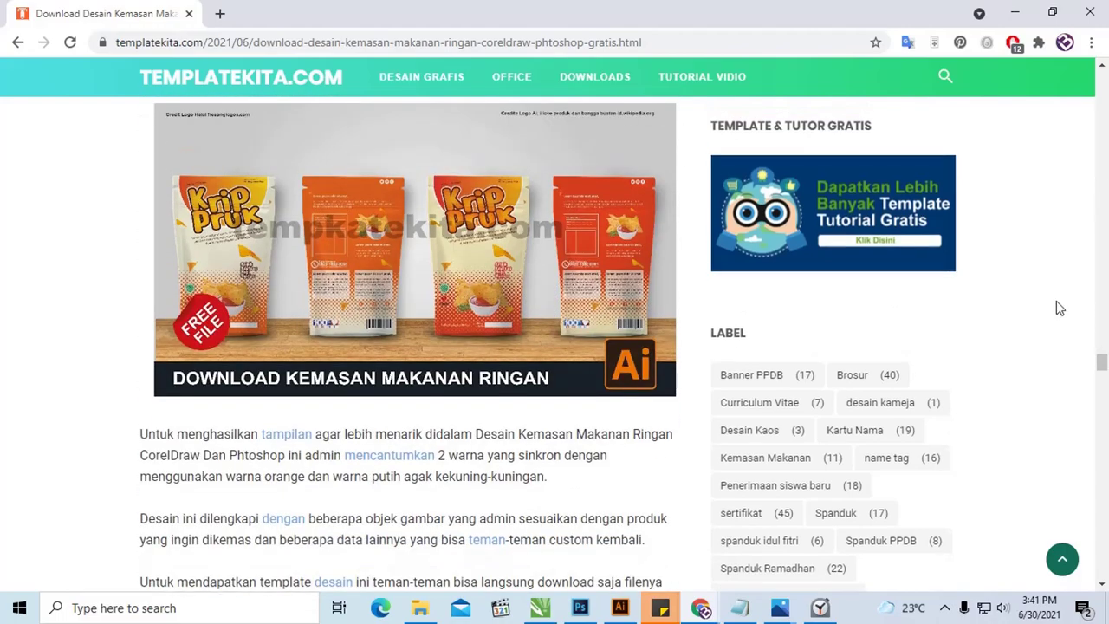
{"action": "scroll", "coordinate": [532, 283], "scroll_direction": "down", "scroll_amount": 3}
{"action": "scroll", "coordinate": [328, 283], "scroll_direction": "down", "scroll_amount": 3}
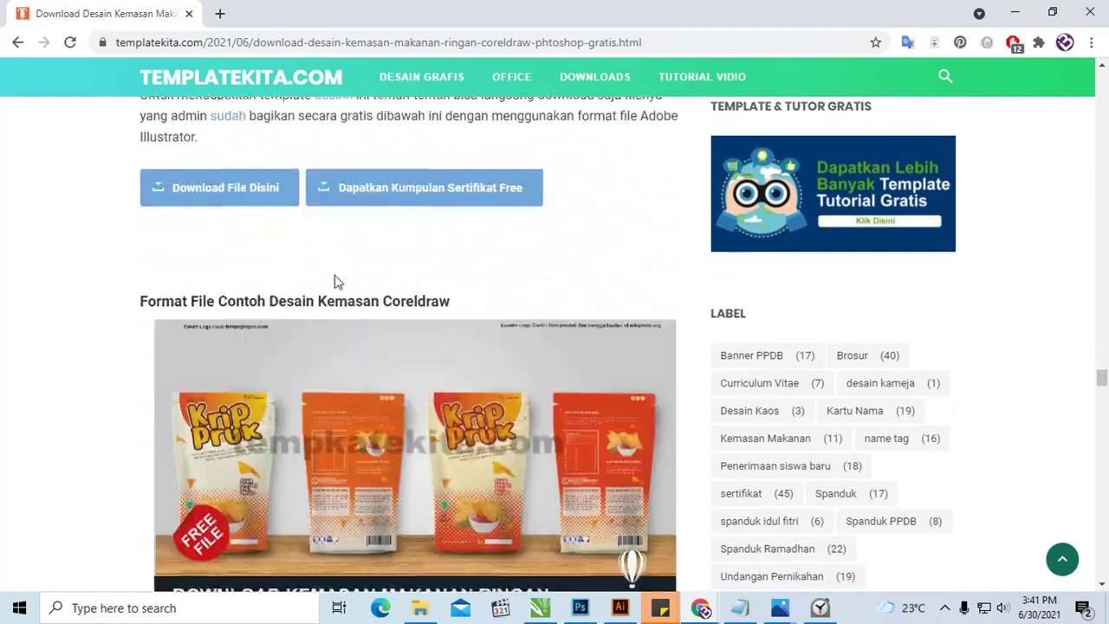
{"action": "scroll", "coordinate": [400, 222], "scroll_direction": "down", "scroll_amount": 3}
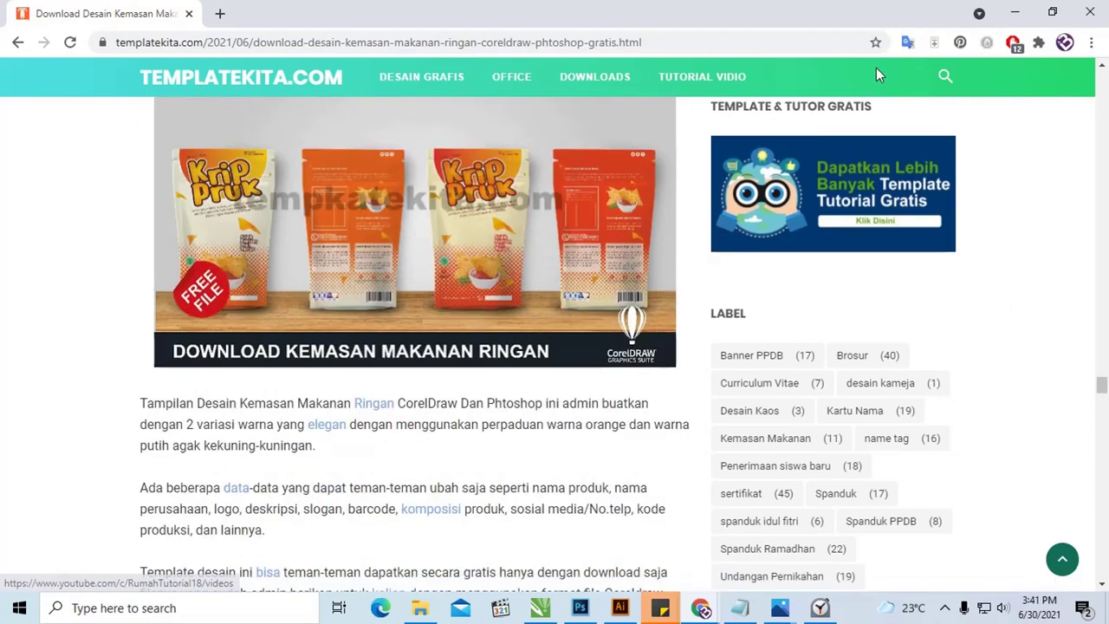
{"action": "left_click", "coordinate": [1018, 13]}
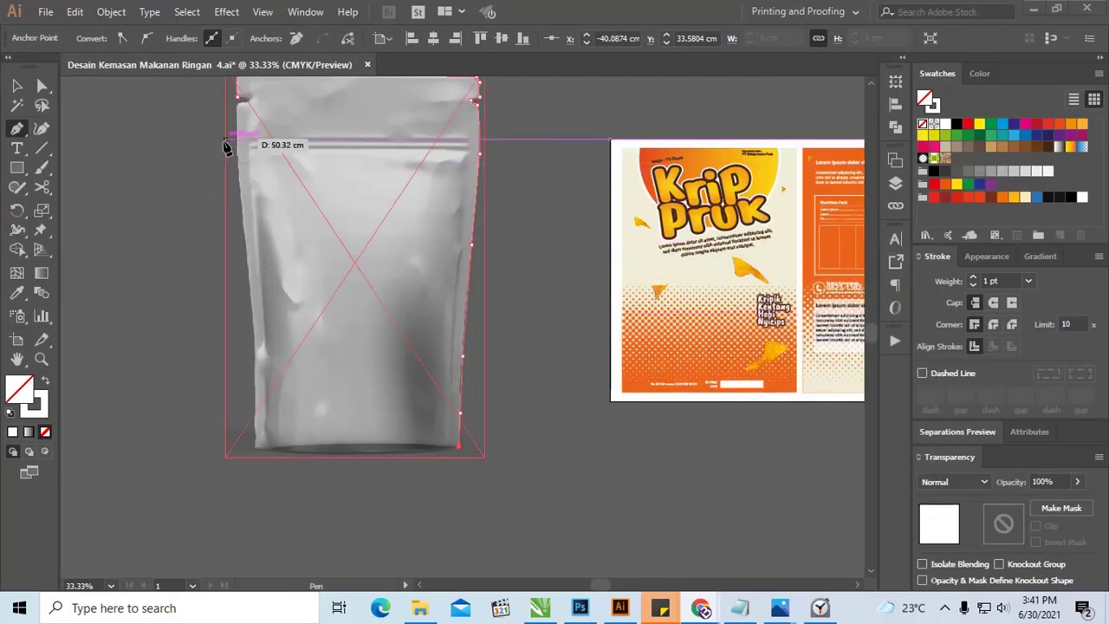
Zoom in on the pouch bottom and start the outline at its bottom-left corner.
{"action": "key", "text": "space"}
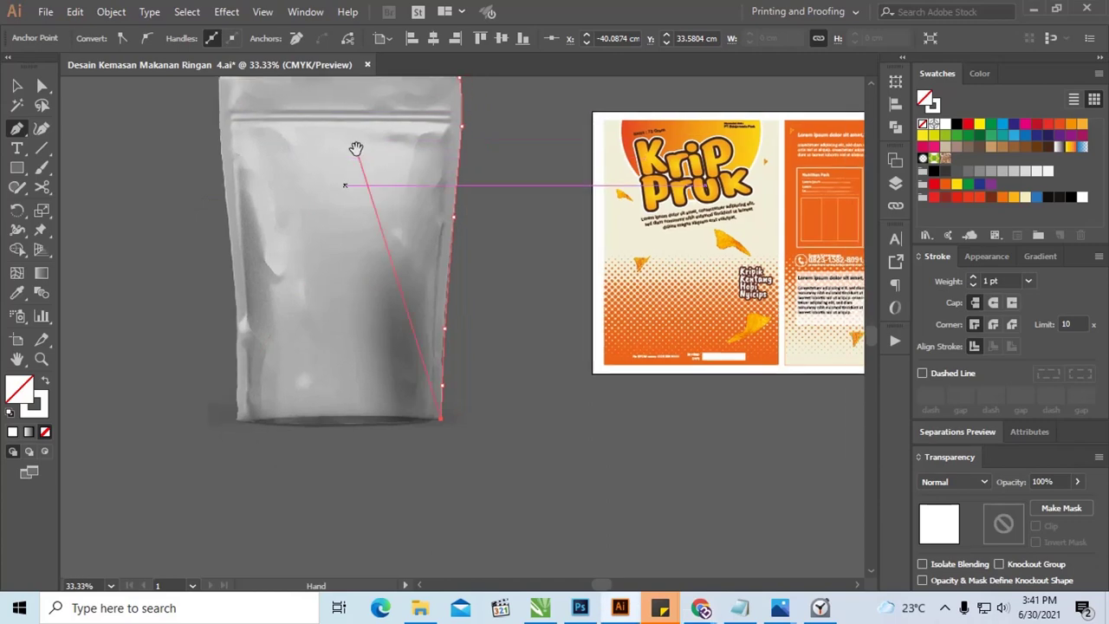
{"action": "left_click_drag", "start_coordinate": [378, 410], "coordinate": [378, 256]}
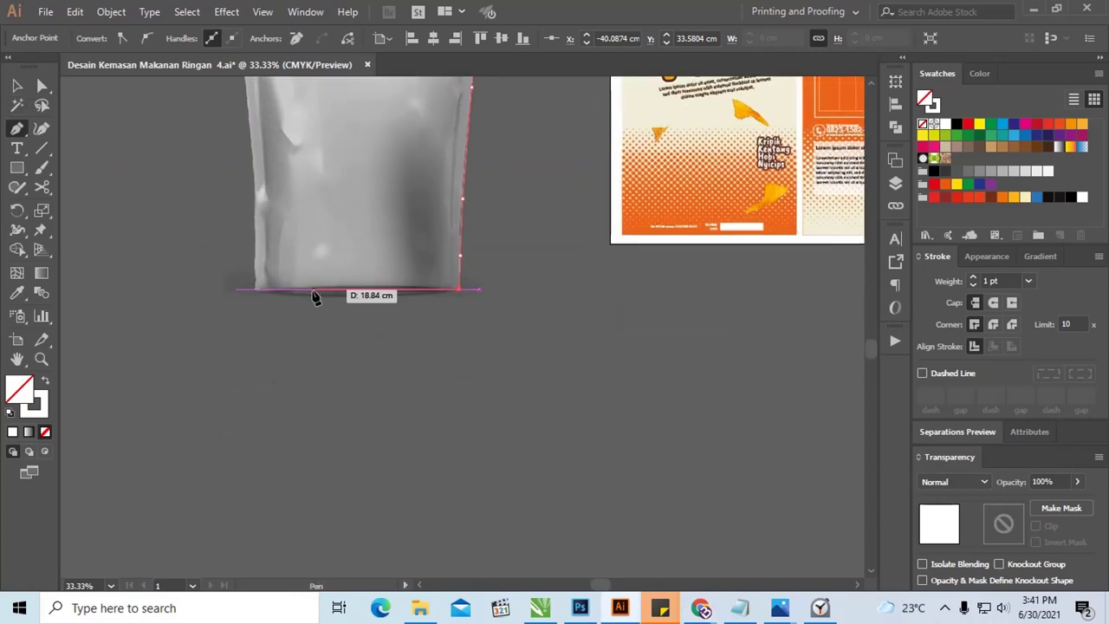
{"action": "left_click_drag", "start_coordinate": [231, 265], "coordinate": [530, 339]}
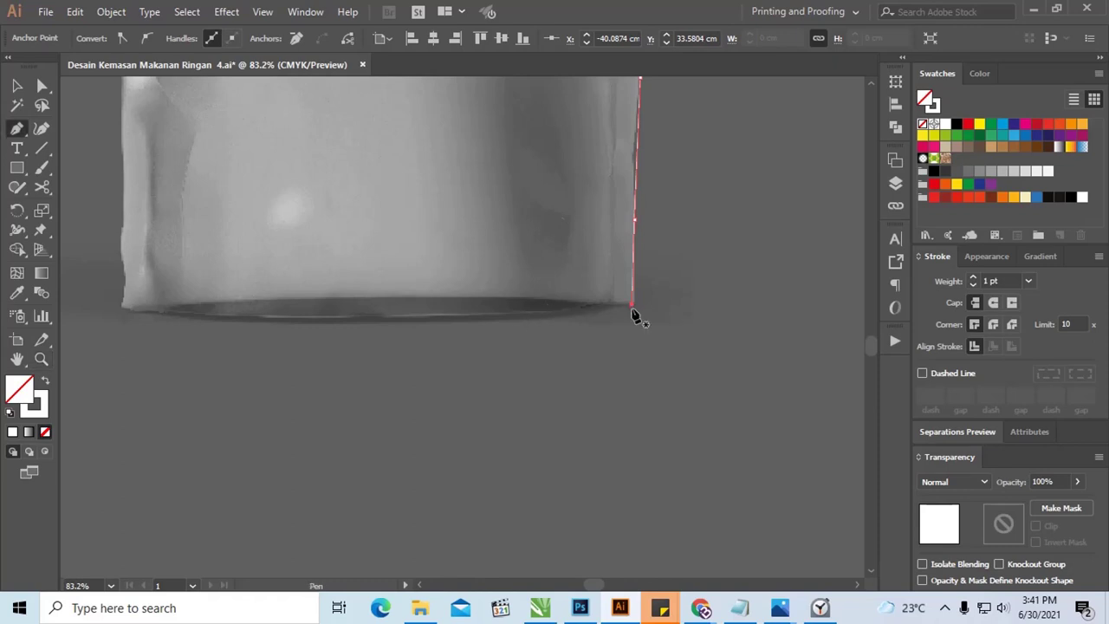
{"action": "left_click", "coordinate": [125, 305]}
{"action": "mouse_move", "coordinate": [111, 303]}
{"action": "left_mouse_down"}
{"action": "mouse_move", "coordinate": [138, 273]}
{"action": "mouse_move", "coordinate": [121, 255]}
{"action": "mouse_move", "coordinate": [121, 265]}
{"action": "left_mouse_up"}
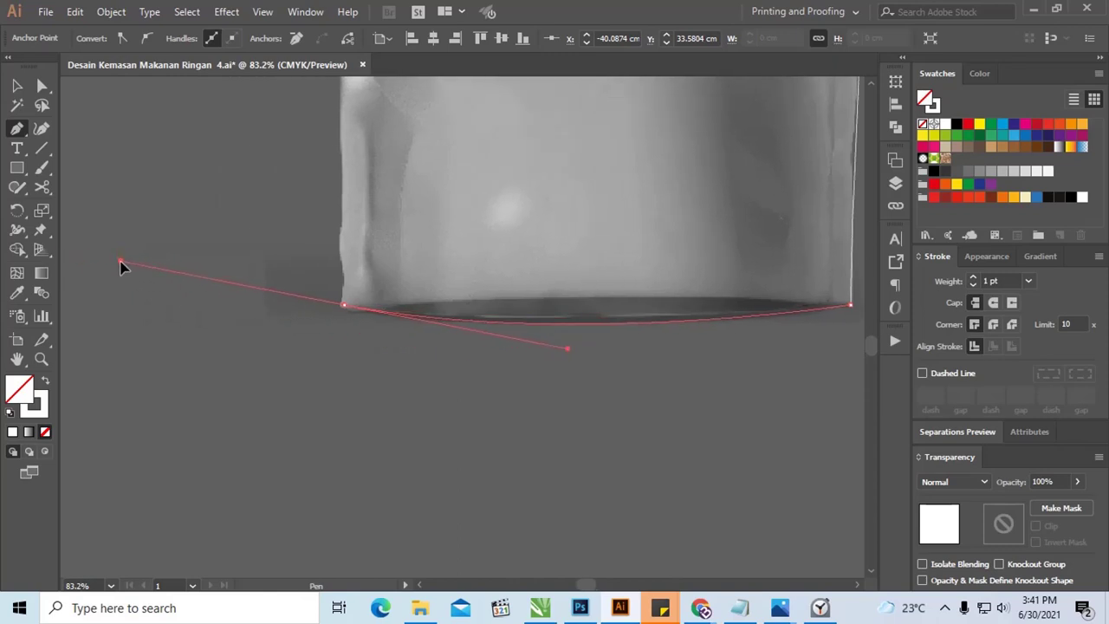
{"action": "left_click", "coordinate": [344, 306]}
Continue the outline up the left edge, through the top-left notch toward the top-left corner.
{"action": "scroll", "coordinate": [344, 312], "scroll_direction": "up", "scroll_amount": 3}
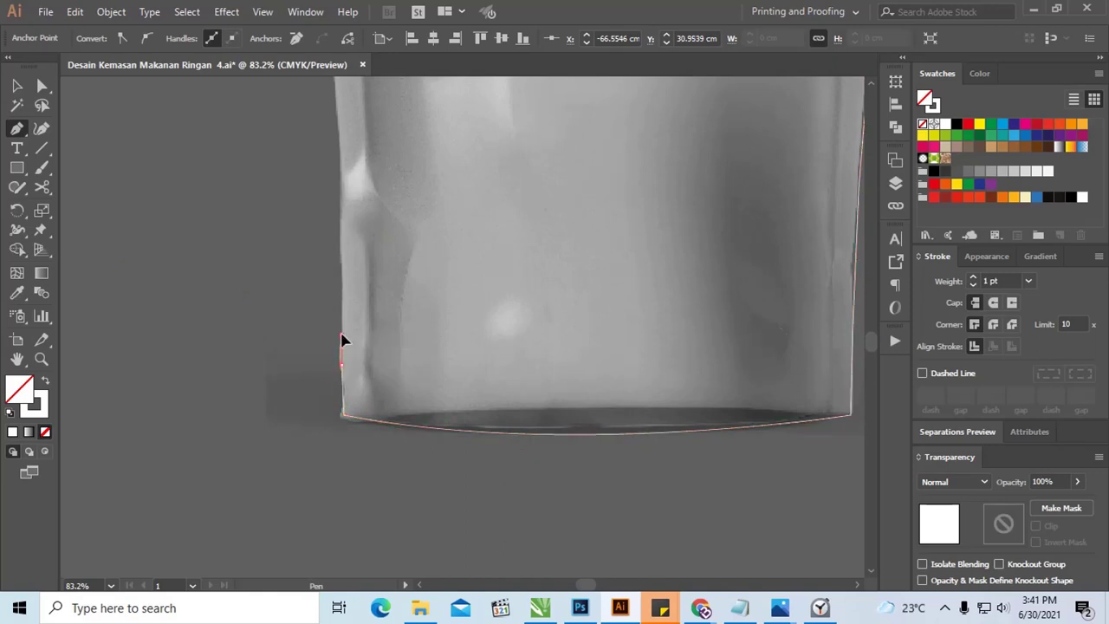
{"action": "scroll", "coordinate": [351, 286], "scroll_direction": "up", "scroll_amount": 3}
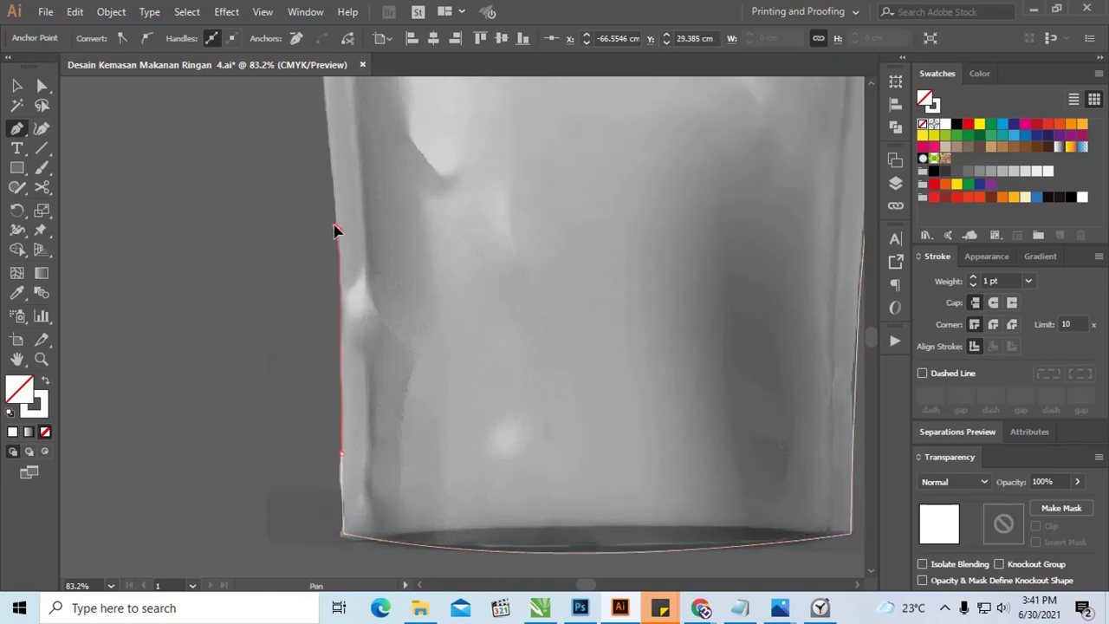
{"action": "scroll", "coordinate": [362, 334], "scroll_direction": "up", "scroll_amount": 3}
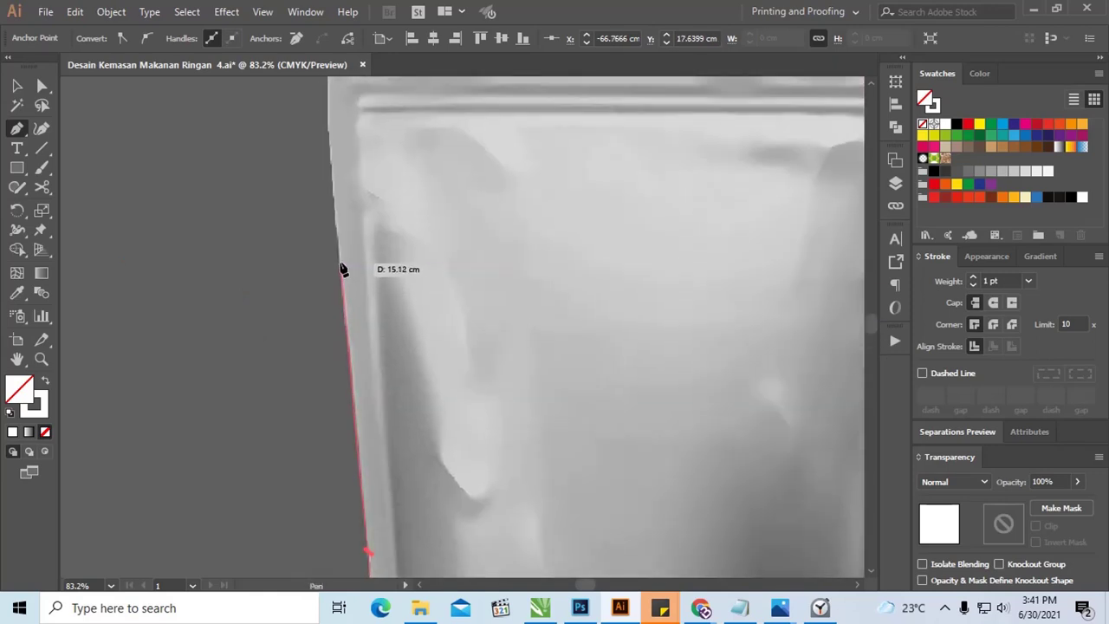
{"action": "left_click", "coordinate": [343, 269]}
{"action": "scroll", "coordinate": [338, 212], "scroll_direction": "up", "scroll_amount": 3}
{"action": "scroll", "coordinate": [325, 247], "scroll_direction": "up", "scroll_amount": 3}
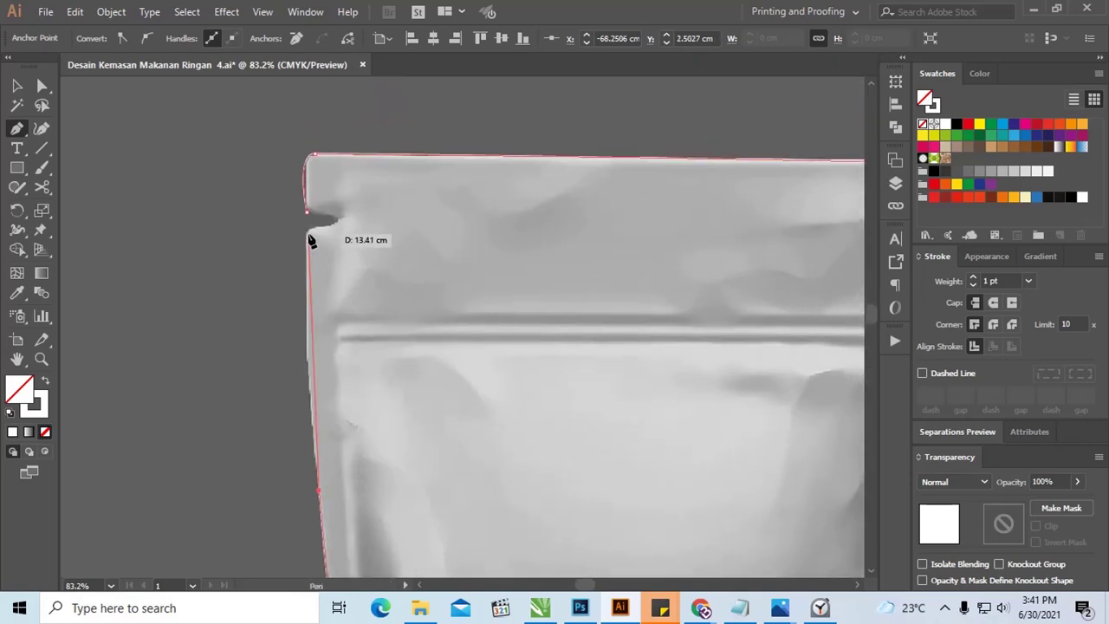
{"action": "left_click", "coordinate": [312, 232]}
{"action": "left_click_drag", "start_coordinate": [338, 228], "coordinate": [310, 252]}
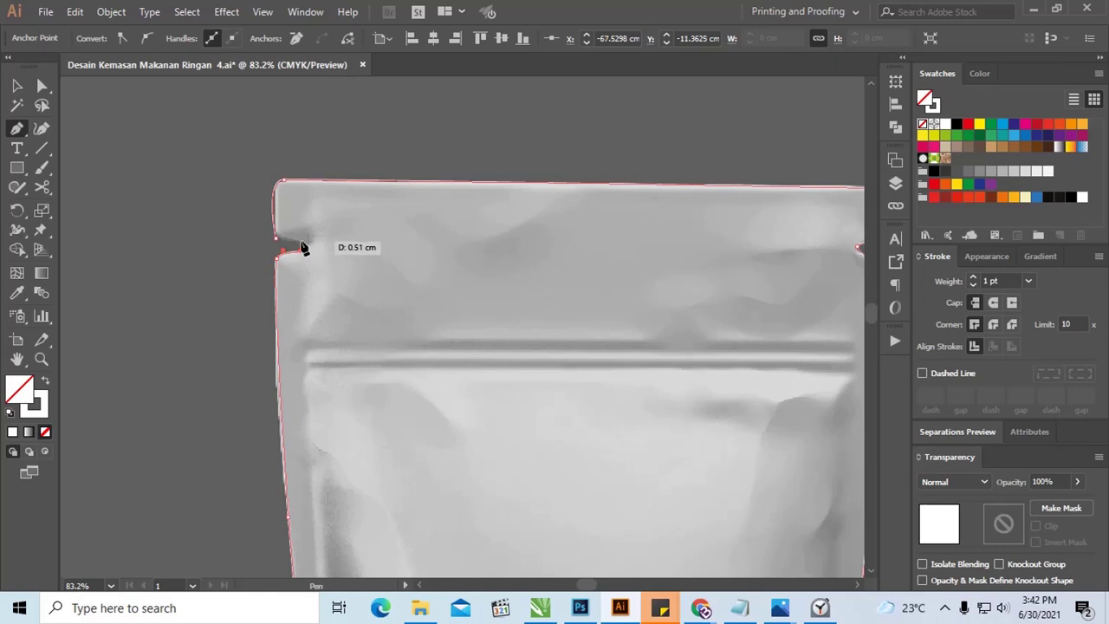
{"action": "left_click", "coordinate": [281, 243]}
{"action": "mouse_move", "coordinate": [357, 259]}
{"action": "left_mouse_down"}
{"action": "mouse_move", "coordinate": [260, 178]}
{"action": "mouse_move", "coordinate": [266, 193]}
{"action": "left_mouse_up"}
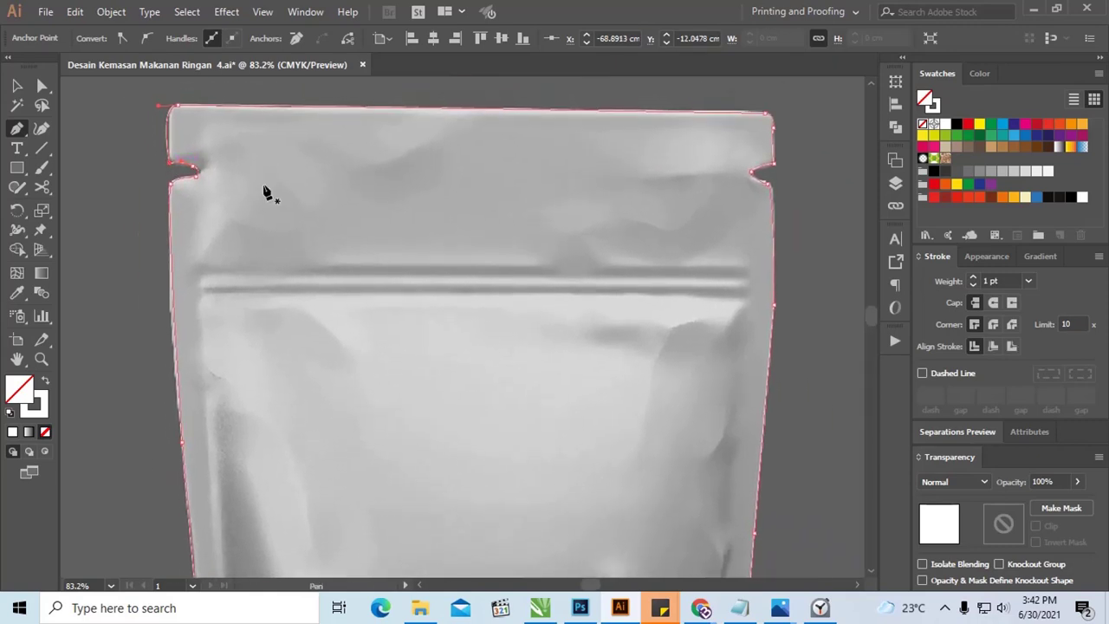
{"action": "left_click_drag", "start_coordinate": [256, 236], "coordinate": [264, 245]}
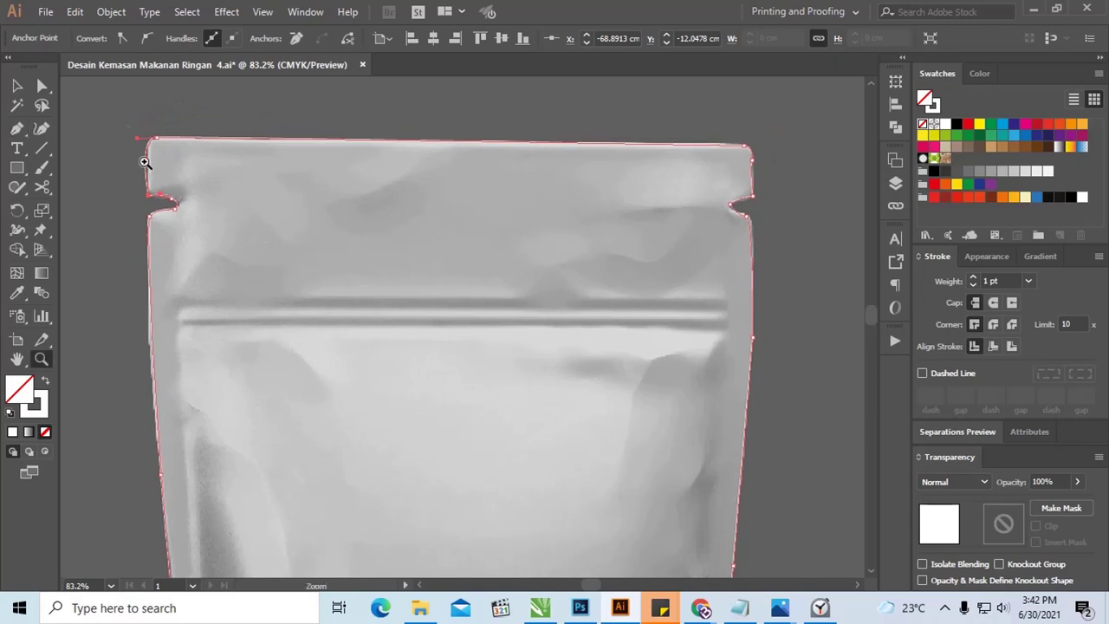
Add an anchor on the top-left corner curve and drag its handles to hug the rounded edge.
{"action": "left_click_drag", "start_coordinate": [143, 164], "coordinate": [273, 205]}
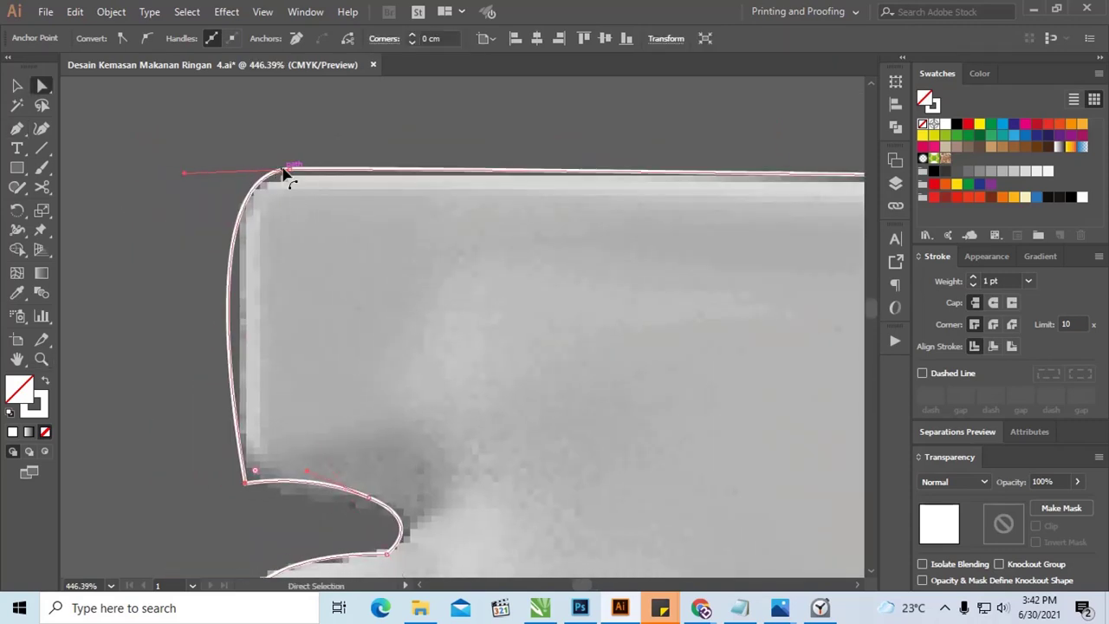
{"action": "left_click", "coordinate": [288, 170]}
{"action": "left_click", "coordinate": [245, 483]}
{"action": "left_click_drag", "start_coordinate": [184, 174], "coordinate": [185, 173]}
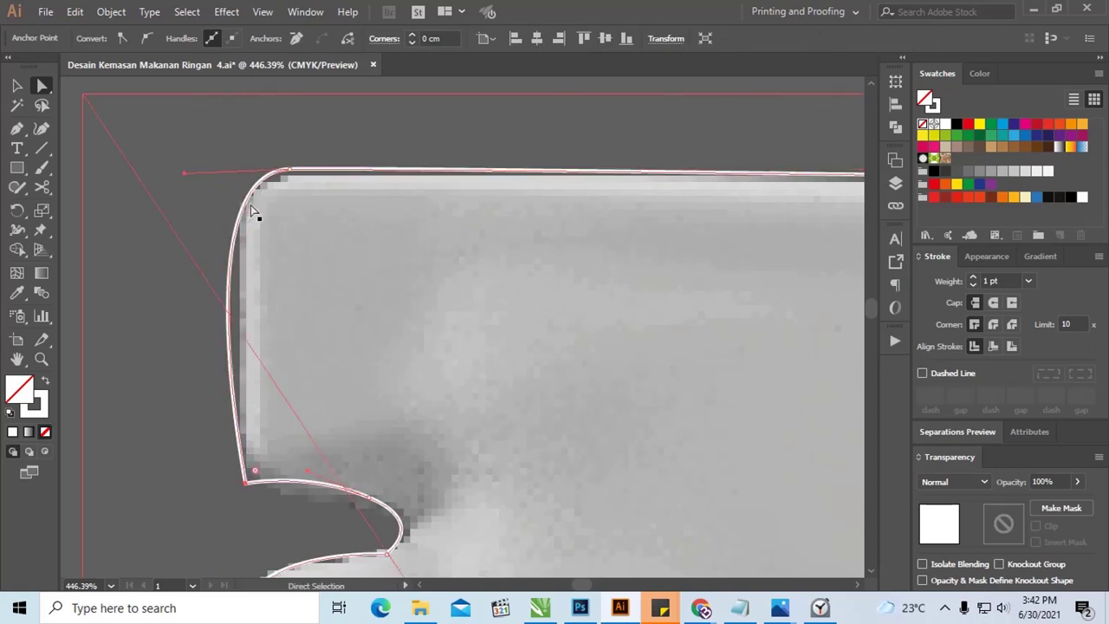
{"action": "key", "text": "p"}
{"action": "left_click", "coordinate": [261, 182]}
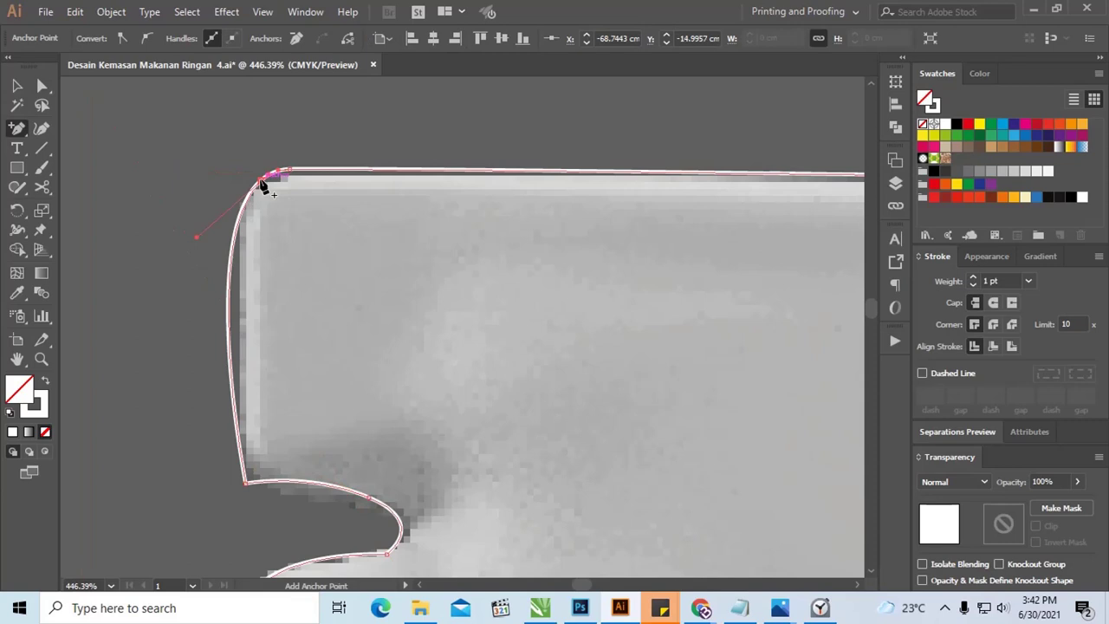
{"action": "key", "text": "a"}
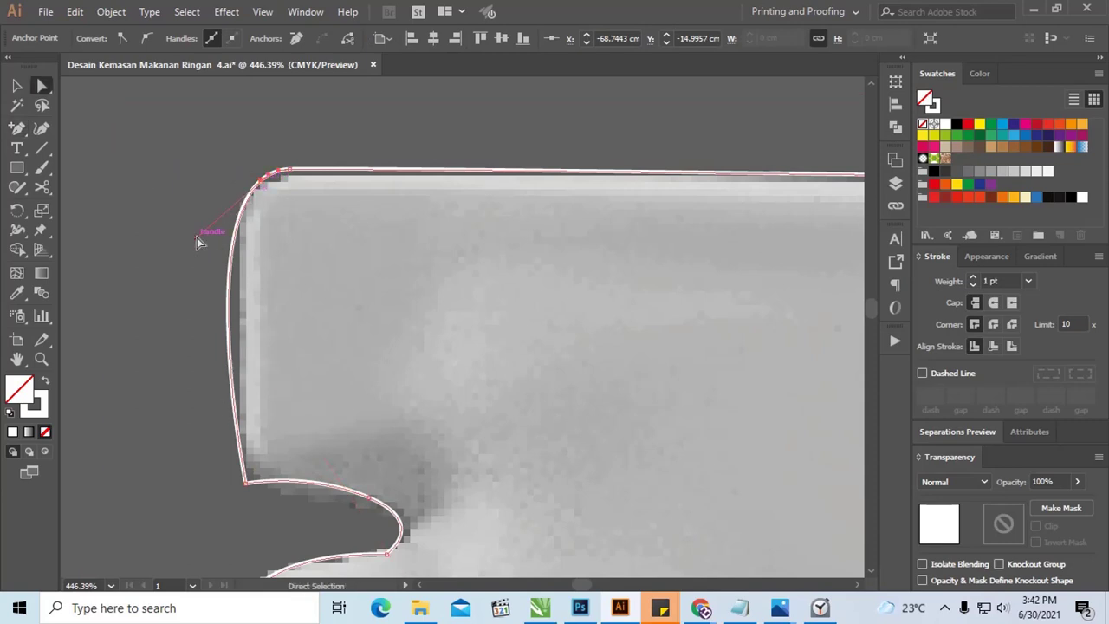
{"action": "left_click_drag", "start_coordinate": [197, 236], "coordinate": [235, 253]}
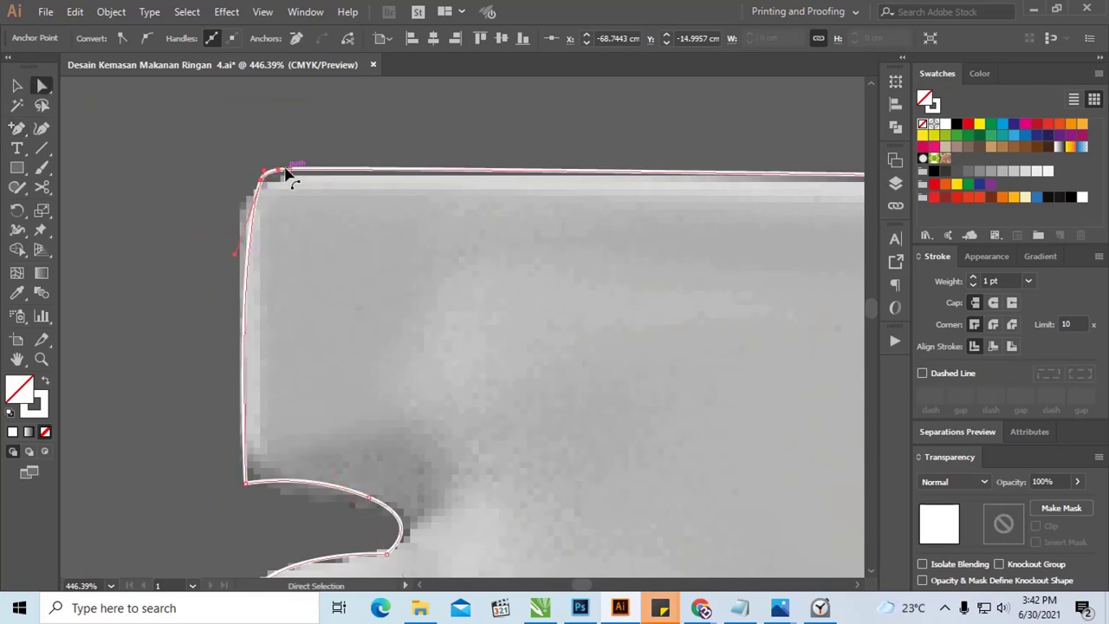
{"action": "left_click_drag", "start_coordinate": [287, 170], "coordinate": [395, 174]}
{"action": "left_click_drag", "start_coordinate": [265, 181], "coordinate": [260, 186]}
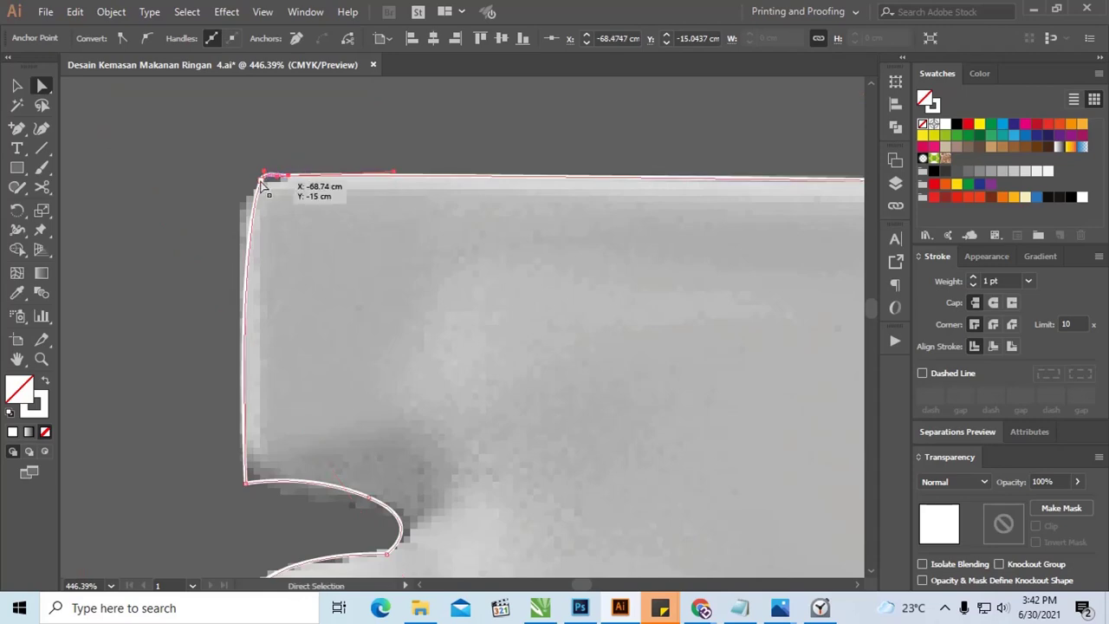
{"action": "left_click", "coordinate": [266, 161]}
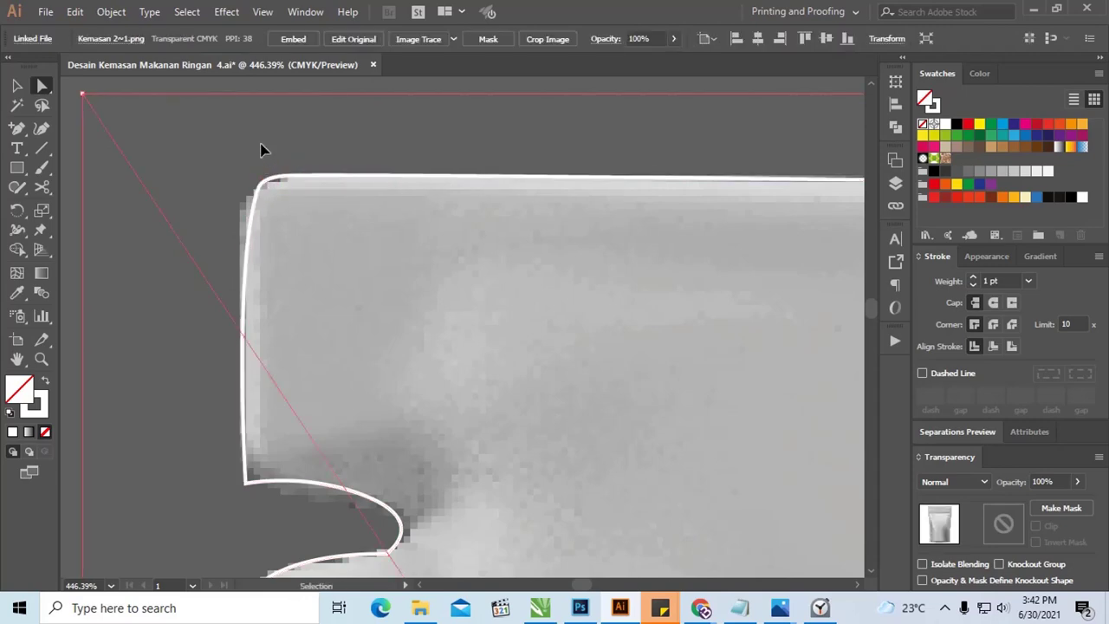
Select the traced outline and set the pouch image Kemasan 2~1.png to Multiply.
{"action": "key", "text": "ctrl+minus"}
{"action": "key", "text": "ctrl+minus"}
{"action": "key", "text": "ctrl+minus"}
{"action": "key", "text": "ctrl+minus"}
{"action": "key", "text": "ctrl+minus"}
{"action": "key", "text": "ctrl+minus"}
{"action": "key", "text": "ctrl+minus"}
{"action": "key", "text": "ctrl+minus"}
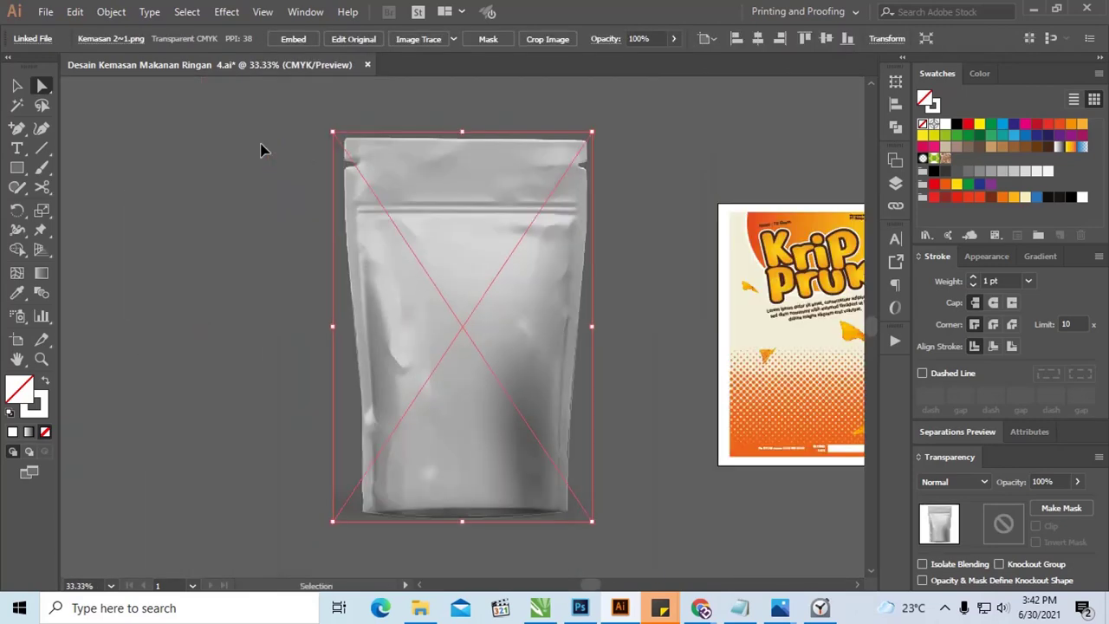
{"action": "left_click_drag", "start_coordinate": [357, 165], "coordinate": [315, 161]}
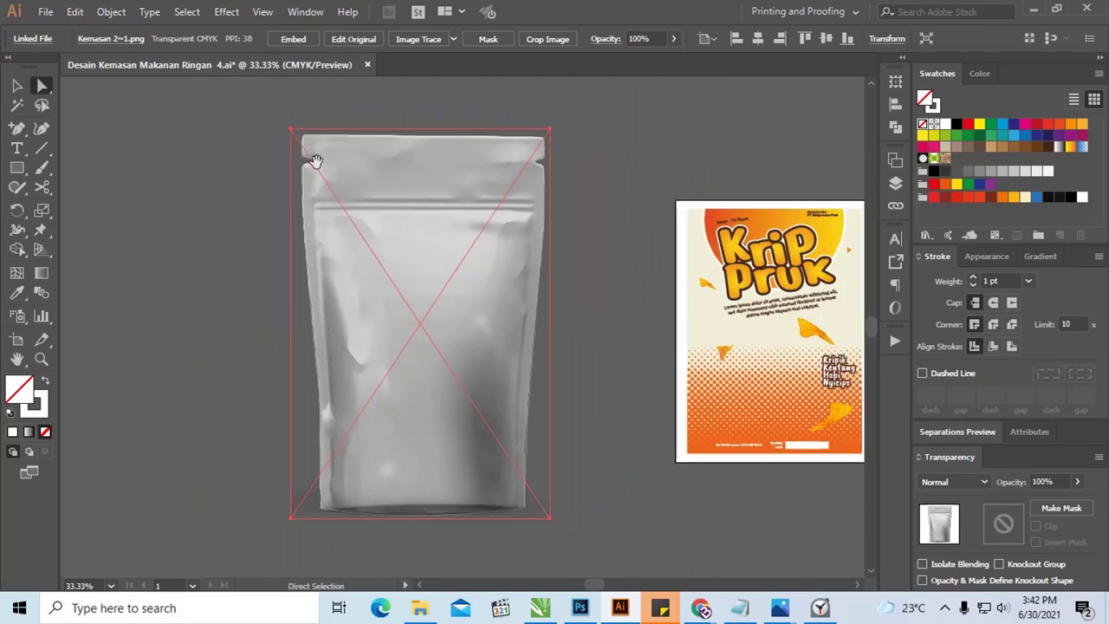
{"action": "left_click", "coordinate": [547, 150]}
{"action": "left_click", "coordinate": [544, 154]}
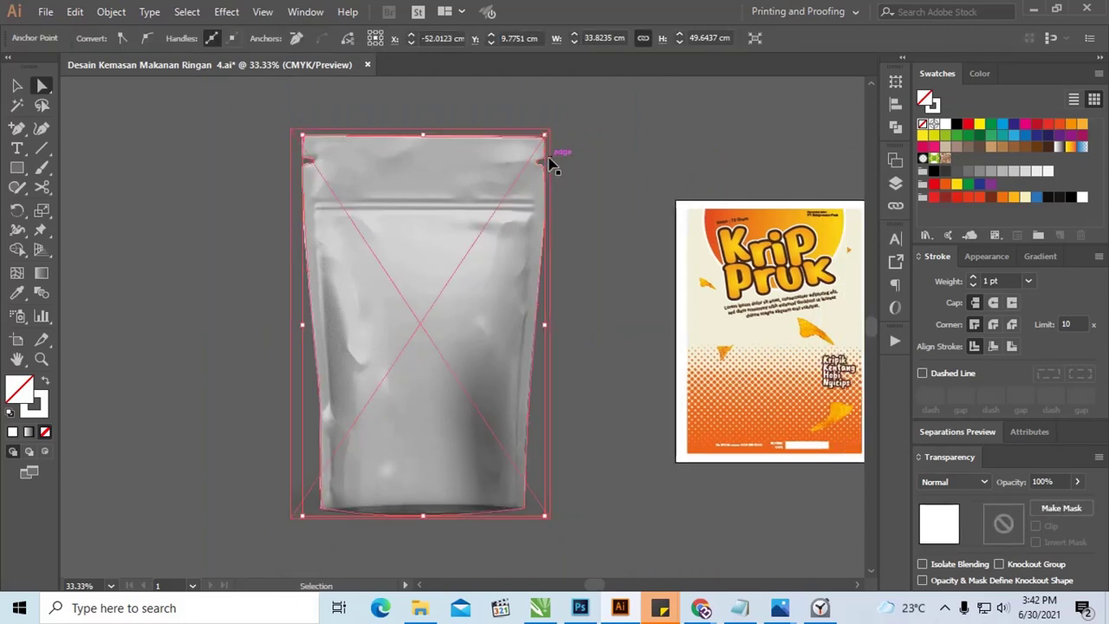
{"action": "key", "text": "v"}
{"action": "mouse_move", "coordinate": [547, 178]}
{"action": "left_mouse_down"}
{"action": "mouse_move", "coordinate": [476, 180]}
{"action": "mouse_move", "coordinate": [537, 185]}
{"action": "left_mouse_up"}
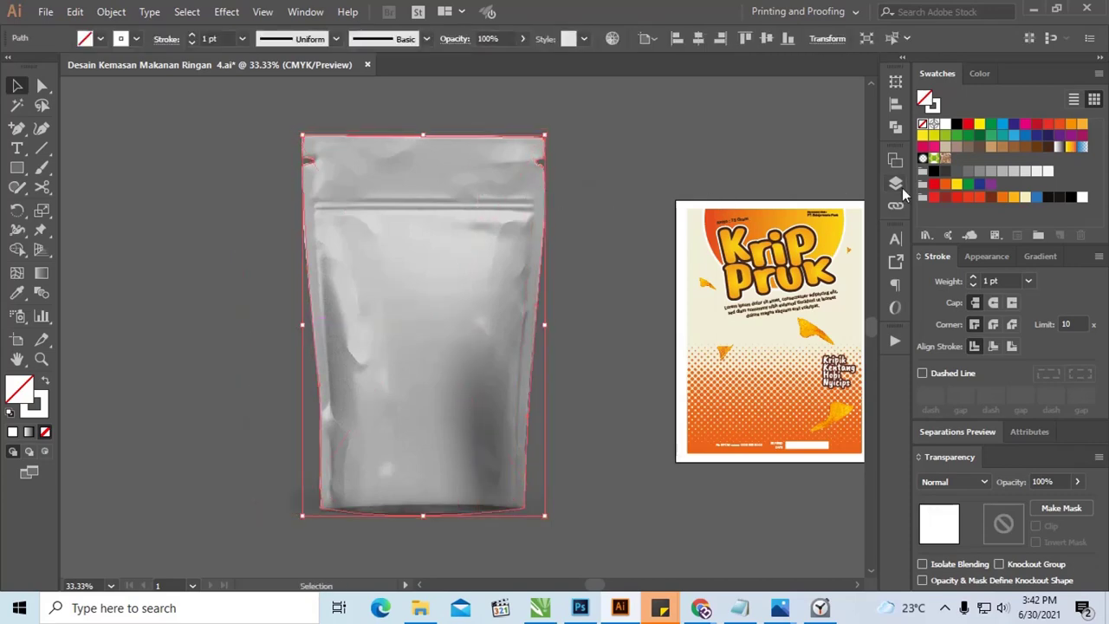
{"action": "left_click", "coordinate": [896, 184]}
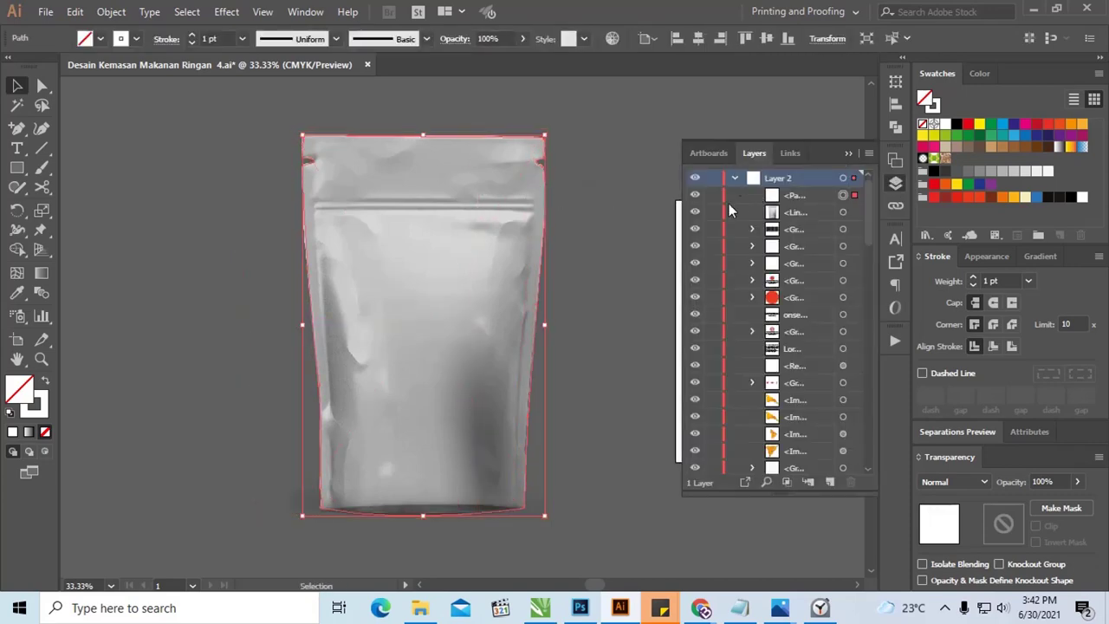
{"action": "left_click", "coordinate": [843, 212]}
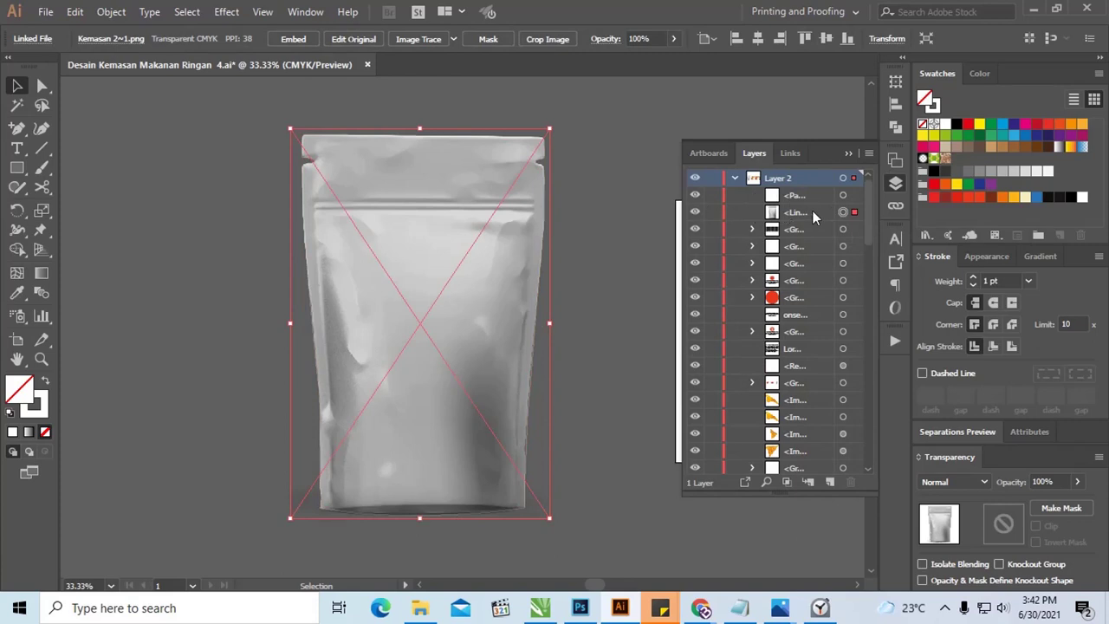
{"action": "left_click", "coordinate": [958, 481]}
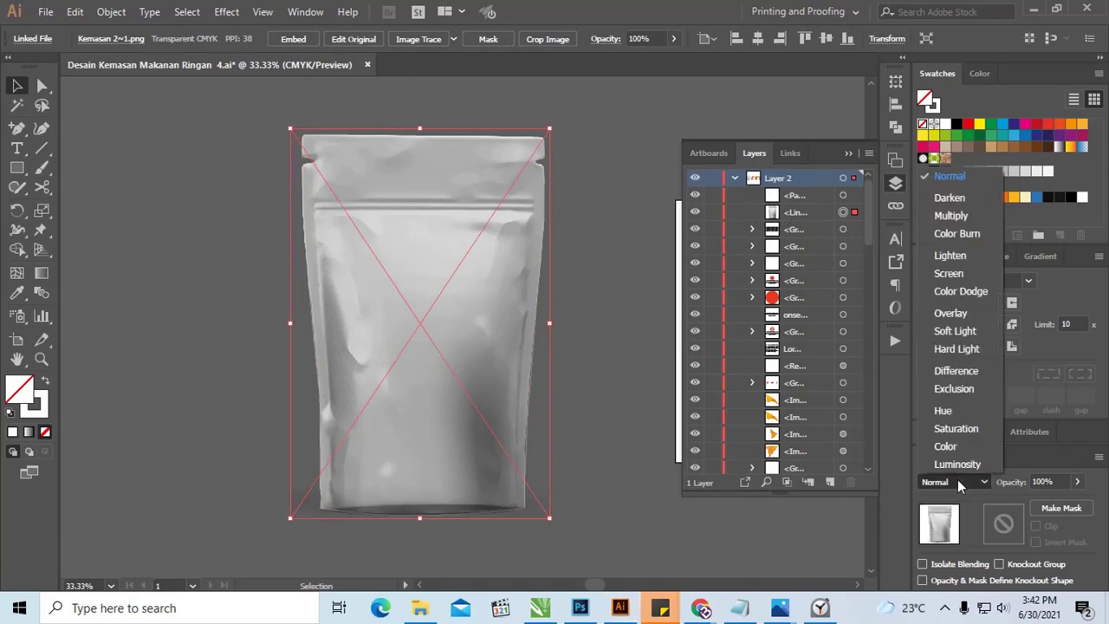
{"action": "left_click", "coordinate": [954, 212]}
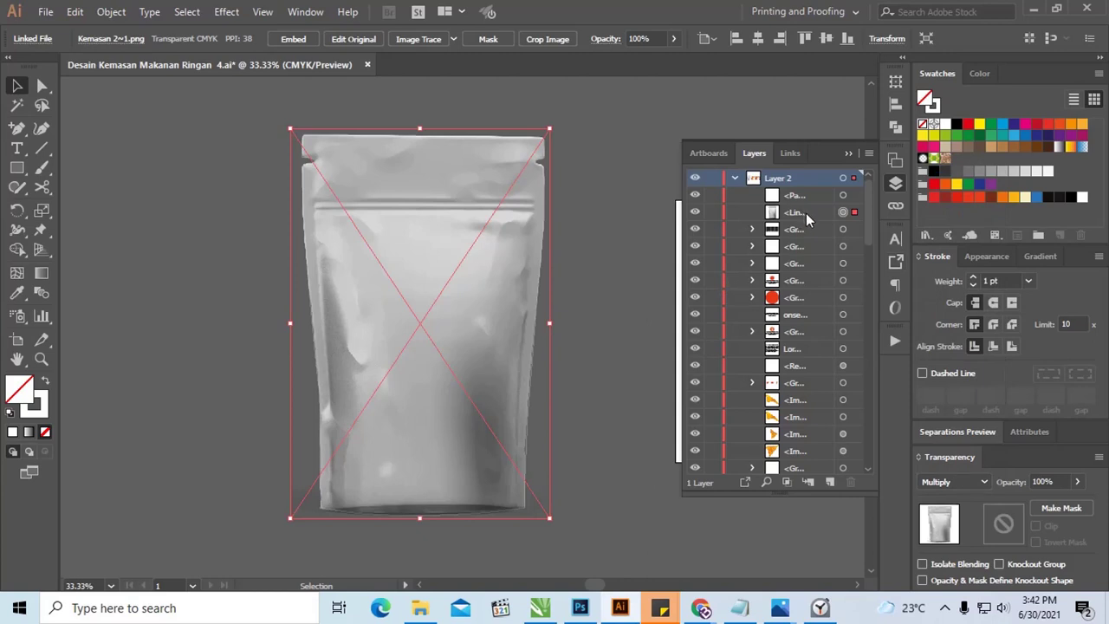
Move the bag photo above the bag path and give the path a white fill with no stroke.
{"action": "mouse_move", "coordinate": [806, 215]}
{"action": "left_mouse_down"}
{"action": "mouse_move", "coordinate": [805, 190]}
{"action": "mouse_move", "coordinate": [790, 204]}
{"action": "left_mouse_up"}
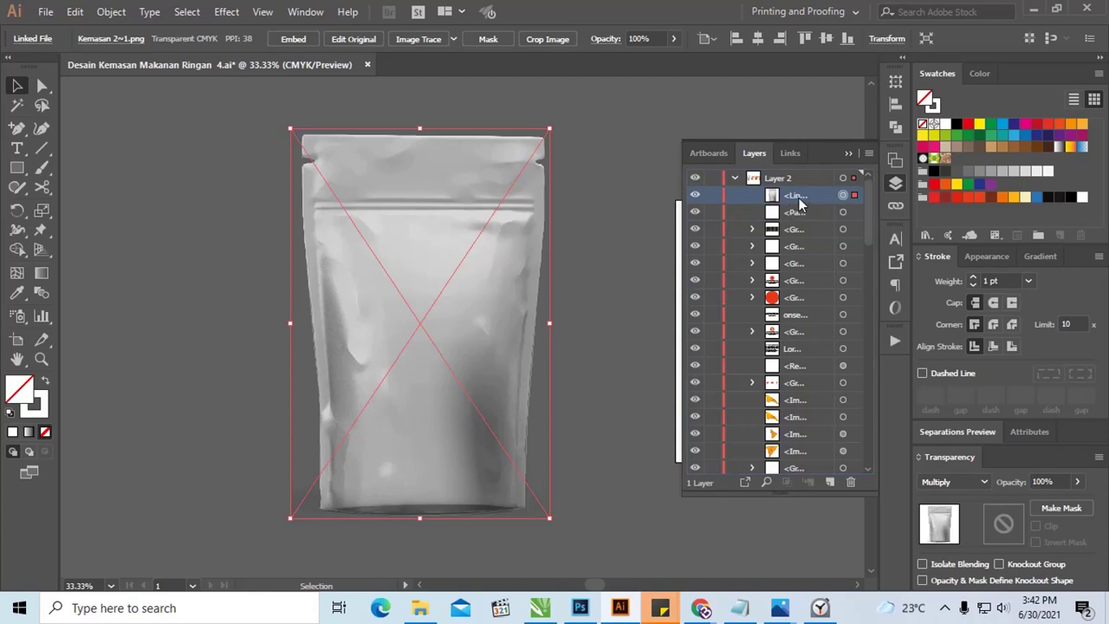
{"action": "left_click", "coordinate": [843, 213]}
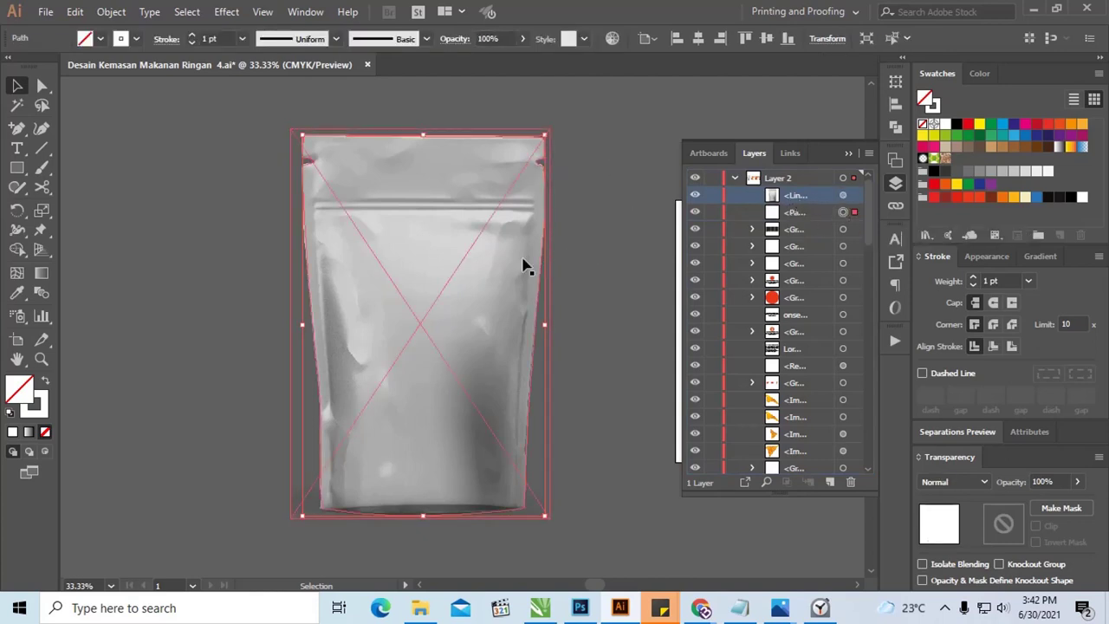
{"action": "left_click", "coordinate": [842, 196]}
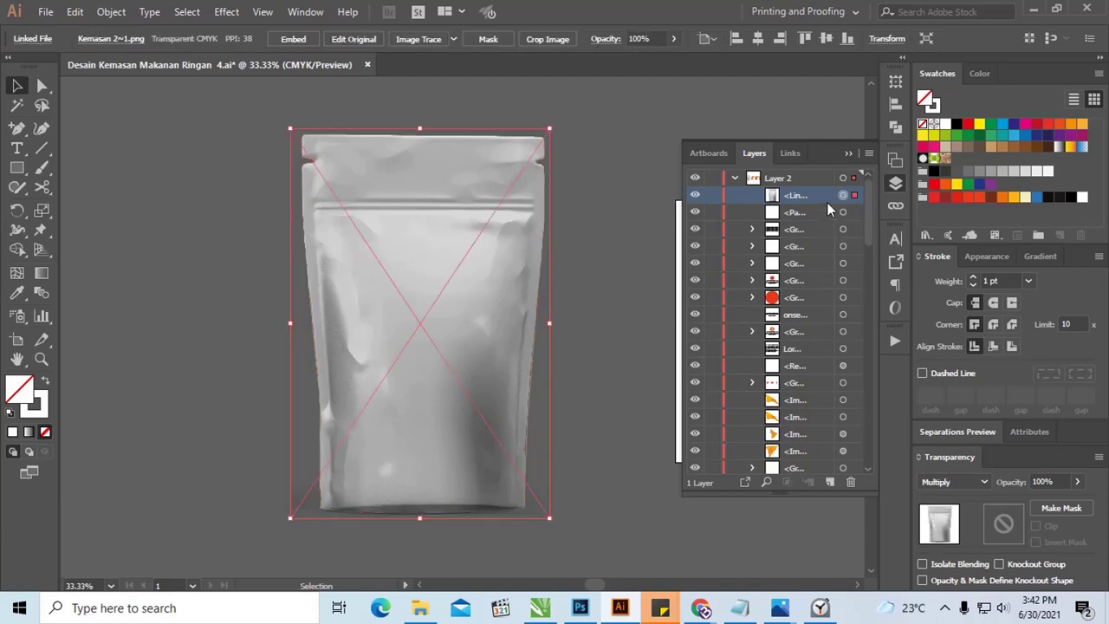
{"action": "key", "text": "d"}
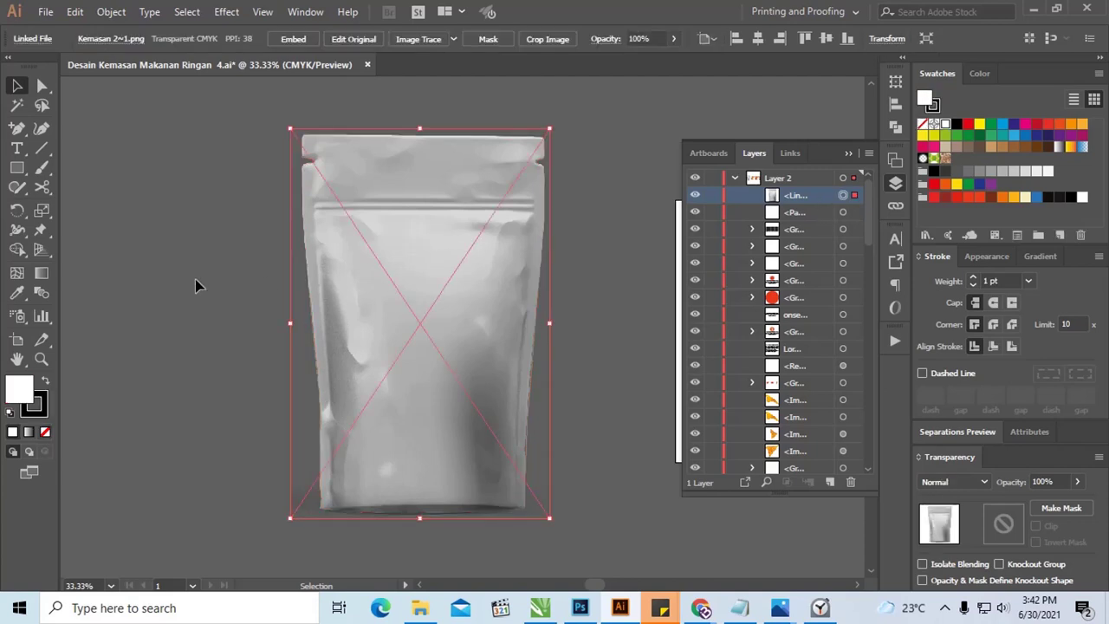
{"action": "left_click", "coordinate": [843, 213]}
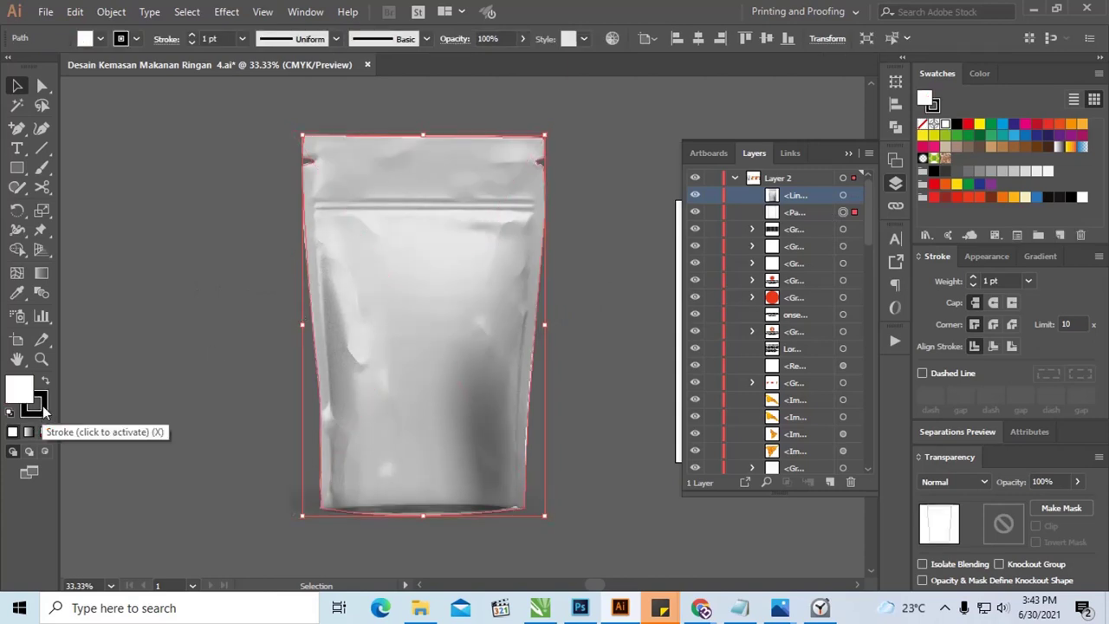
{"action": "left_click", "coordinate": [34, 403]}
{"action": "left_click", "coordinate": [45, 431]}
{"action": "left_click", "coordinate": [19, 387]}
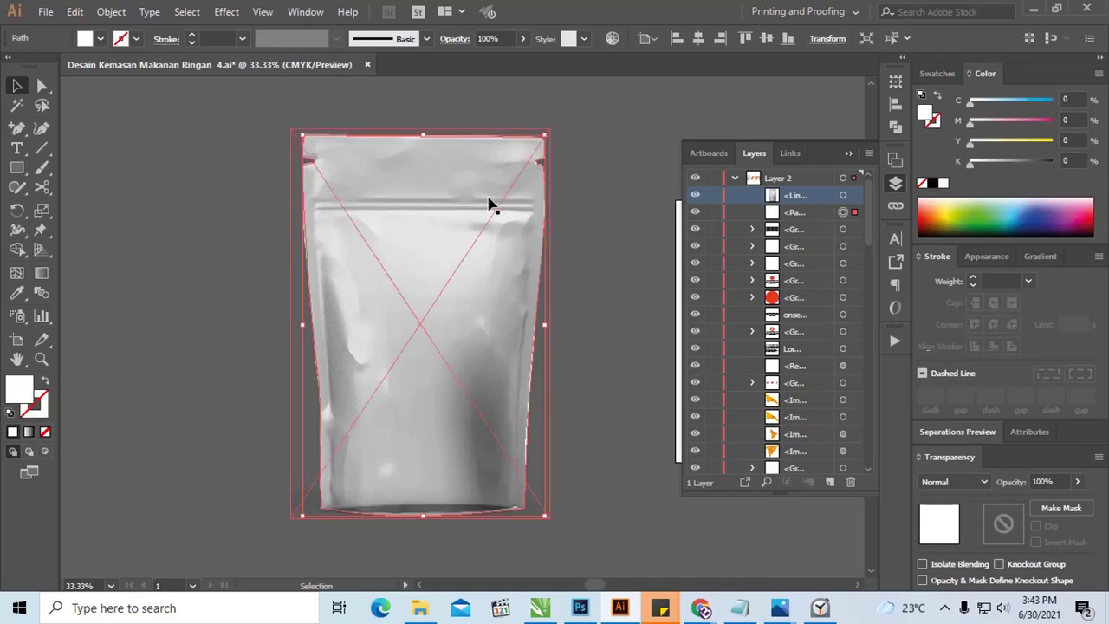
Set the bag photo's blending mode to Multiply.
{"action": "left_click_drag", "start_coordinate": [482, 231], "coordinate": [302, 235]}
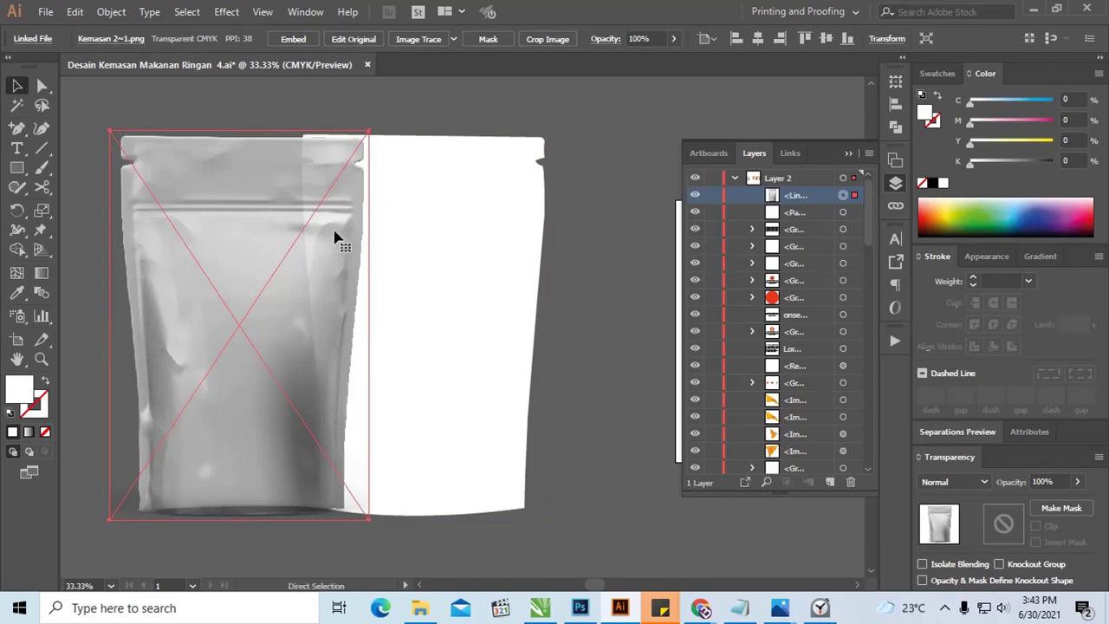
{"action": "key", "text": "ctrl+z"}
{"action": "left_click", "coordinate": [624, 212]}
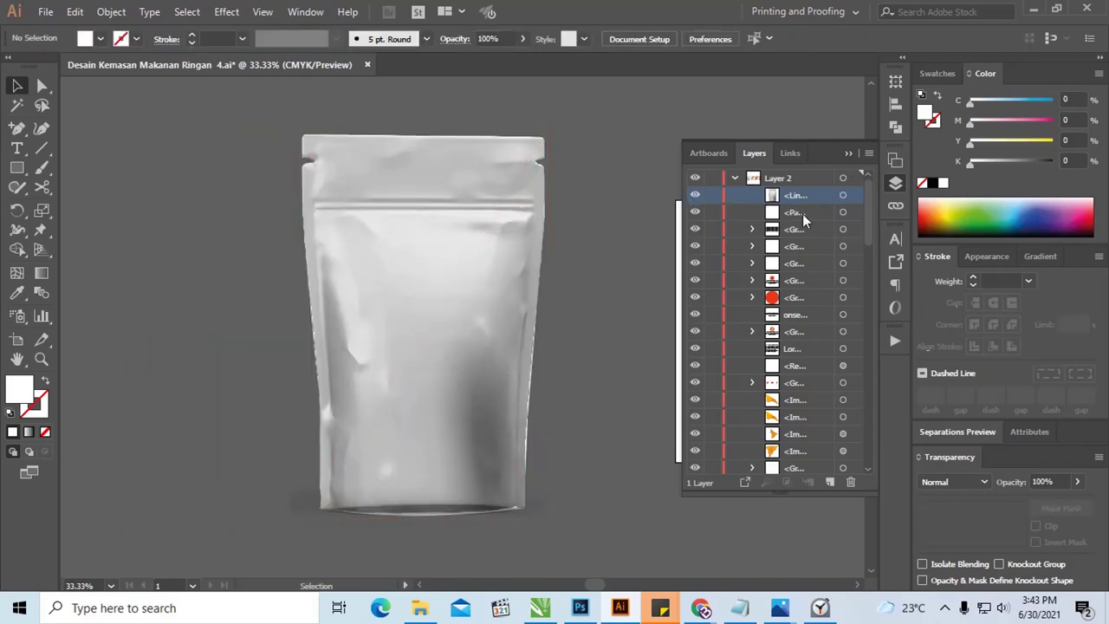
{"action": "left_click", "coordinate": [843, 195]}
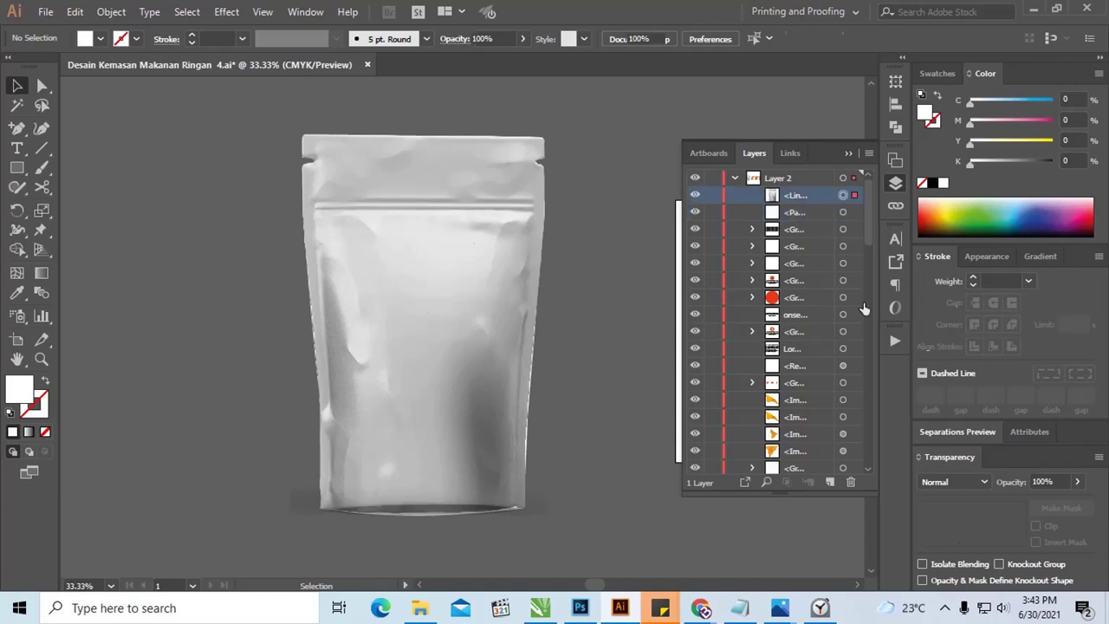
{"action": "left_click", "coordinate": [950, 481]}
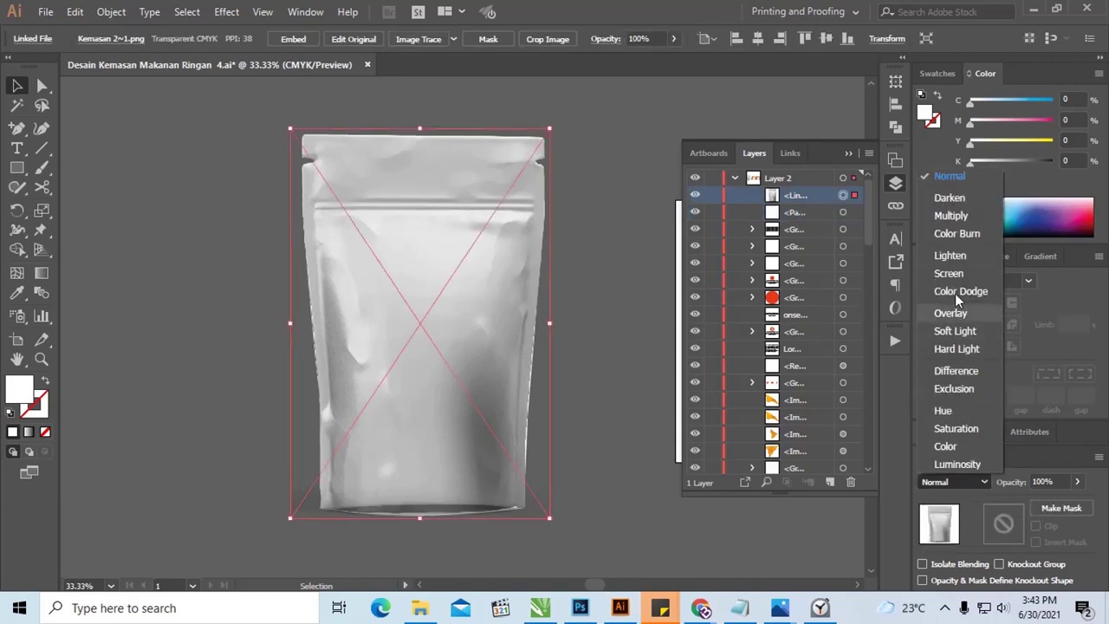
{"action": "left_click", "coordinate": [964, 483]}
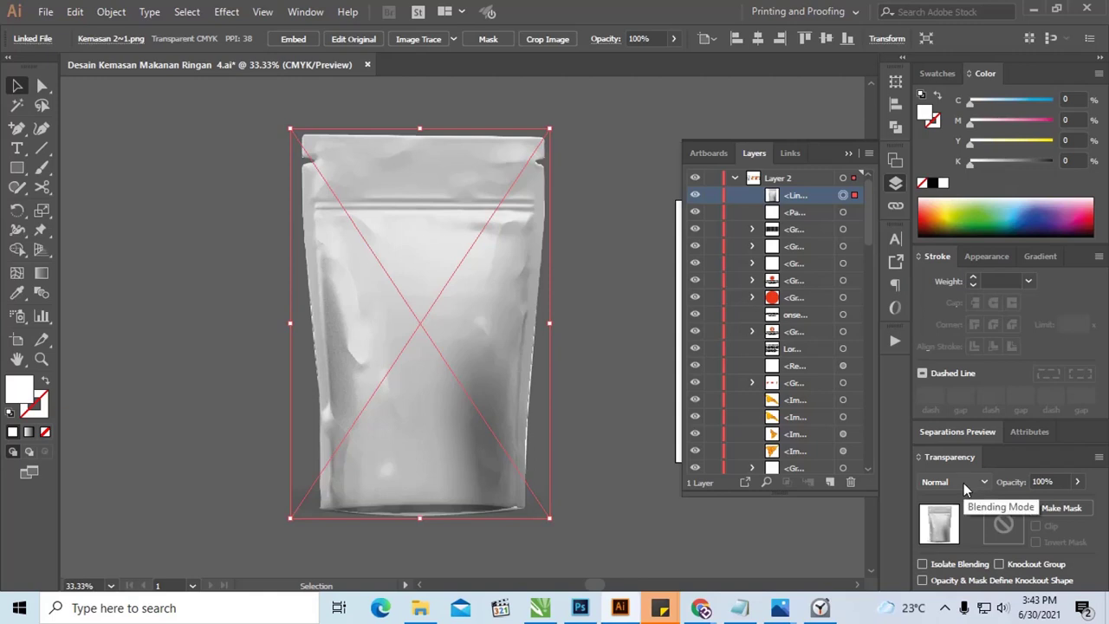
{"action": "left_click", "coordinate": [964, 483]}
{"action": "left_click", "coordinate": [962, 215]}
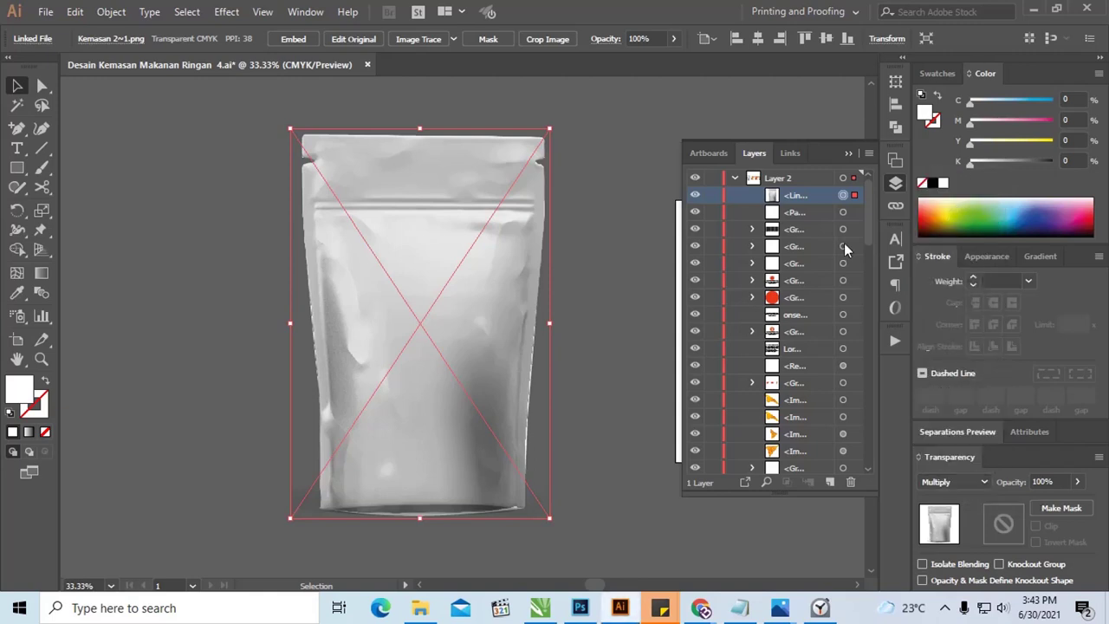
Test-move the bag photo aside to reveal the white shape, then undo.
{"action": "left_click", "coordinate": [813, 212]}
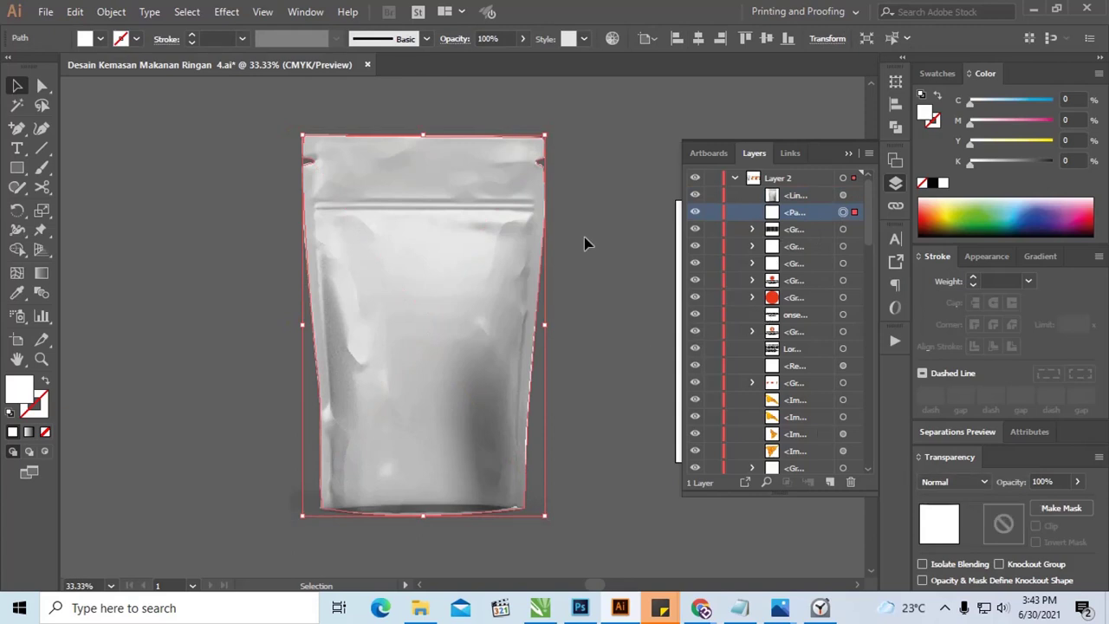
{"action": "left_click", "coordinate": [327, 203], "text": "shift"}
{"action": "left_click", "coordinate": [520, 201], "text": "shift"}
{"action": "left_click_drag", "start_coordinate": [524, 230], "coordinate": [283, 223]}
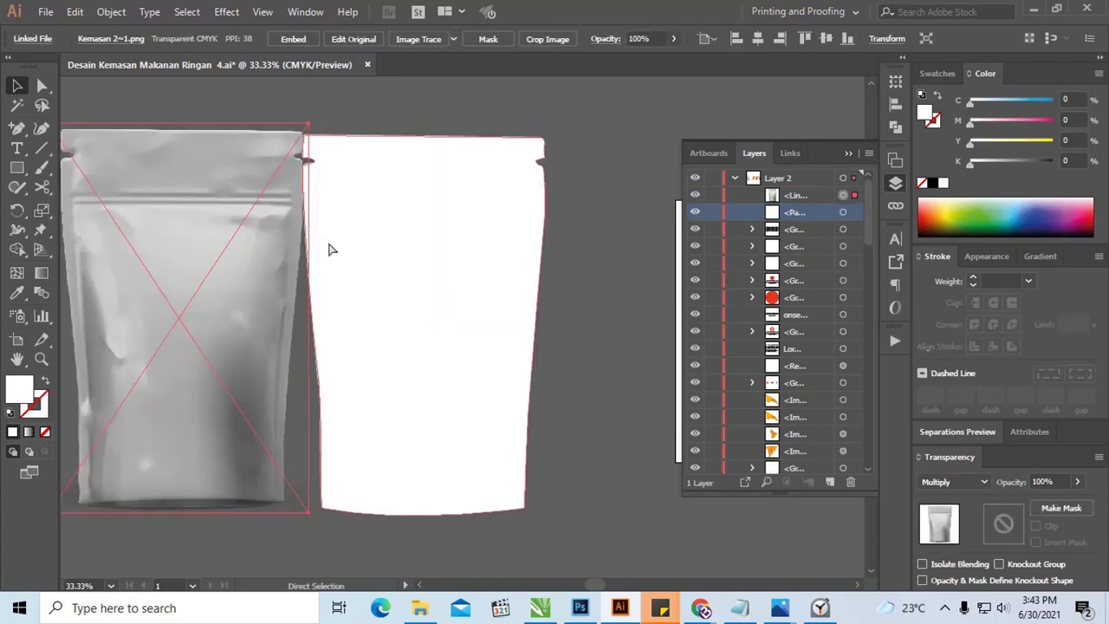
{"action": "key", "text": "ctrl+z"}
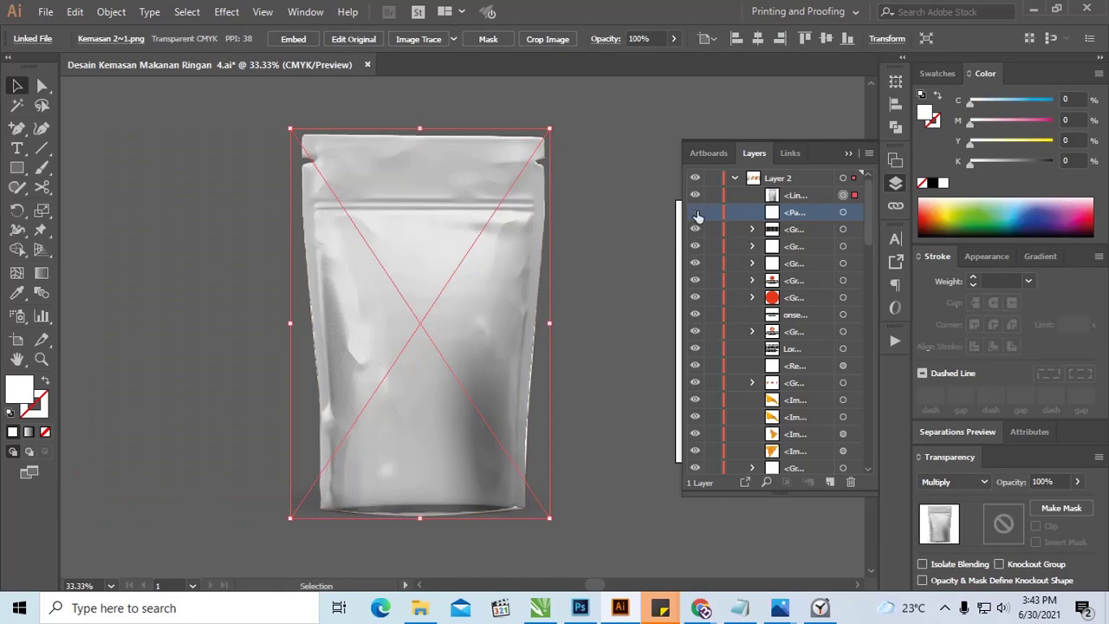
Toggle the white bag path's visibility to compare the shading, then reselect the path.
{"action": "left_click", "coordinate": [696, 212]}
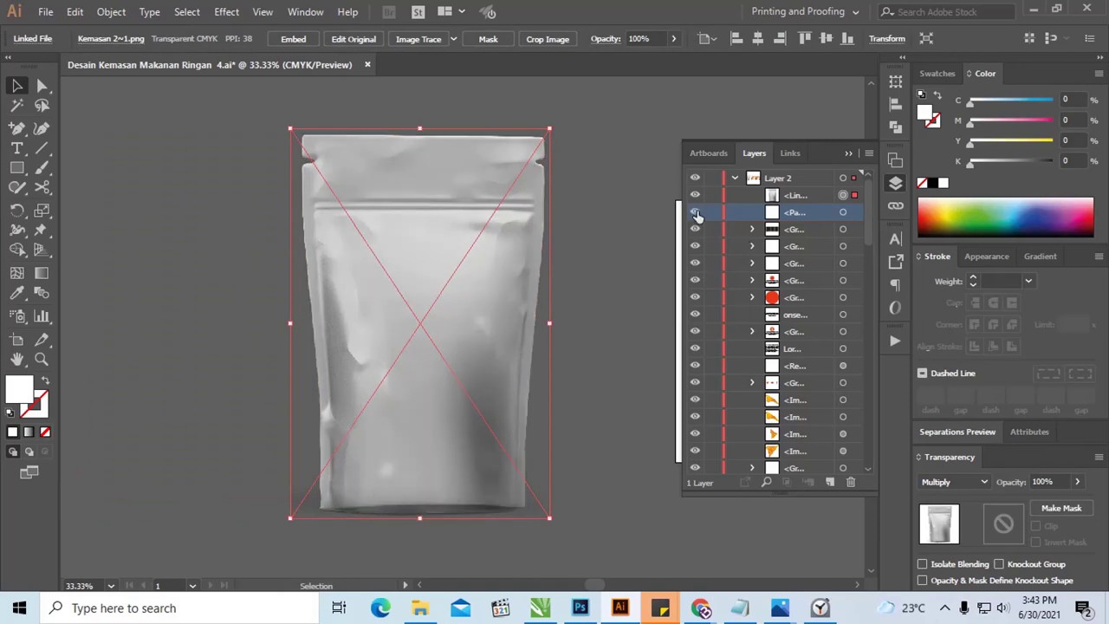
{"action": "left_click", "coordinate": [696, 213]}
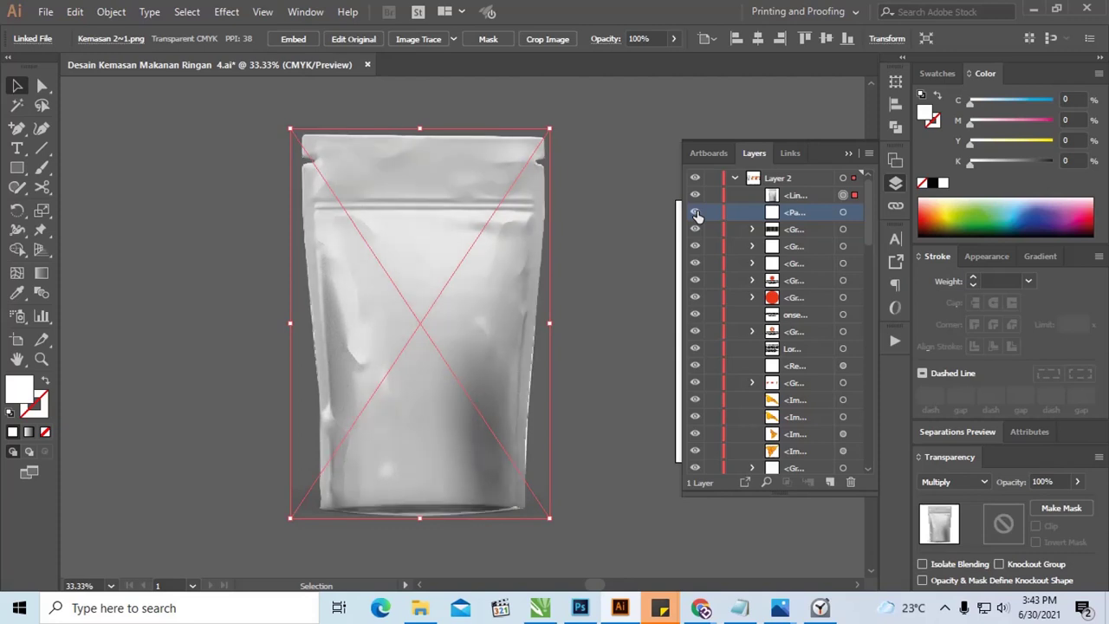
{"action": "left_click", "coordinate": [696, 213]}
{"action": "left_click", "coordinate": [808, 194]}
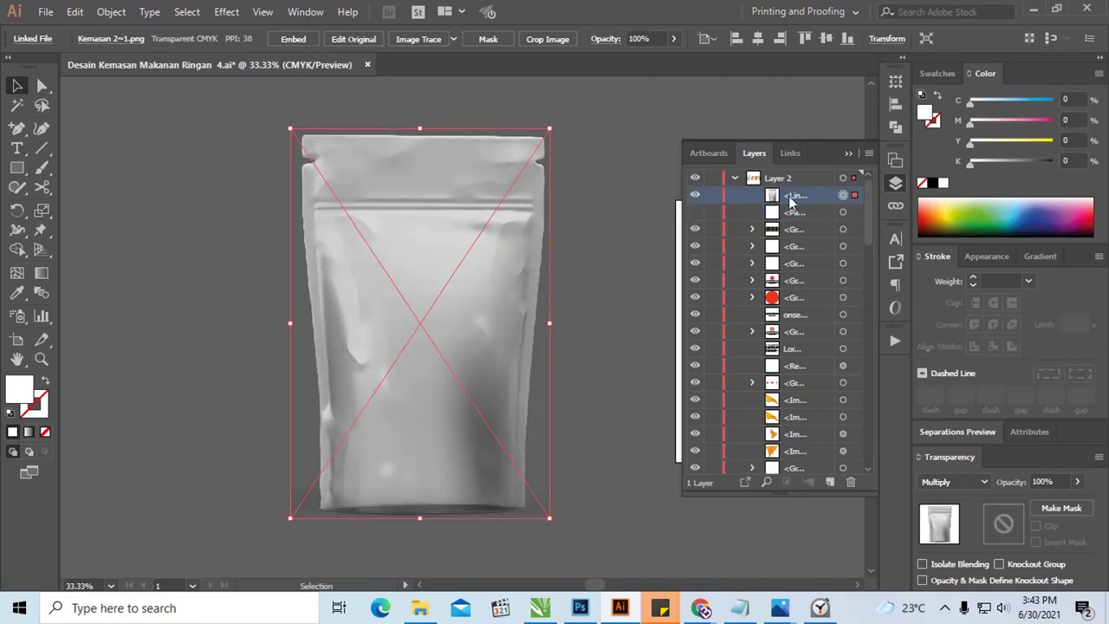
{"action": "left_click", "coordinate": [695, 213]}
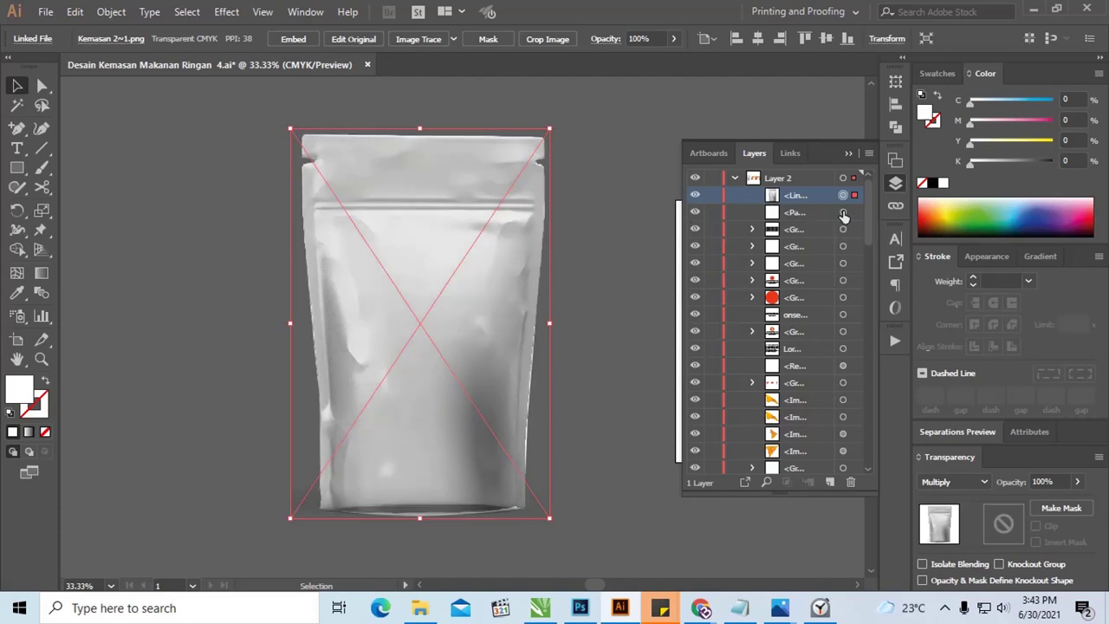
{"action": "left_click_drag", "start_coordinate": [511, 251], "coordinate": [489, 240]}
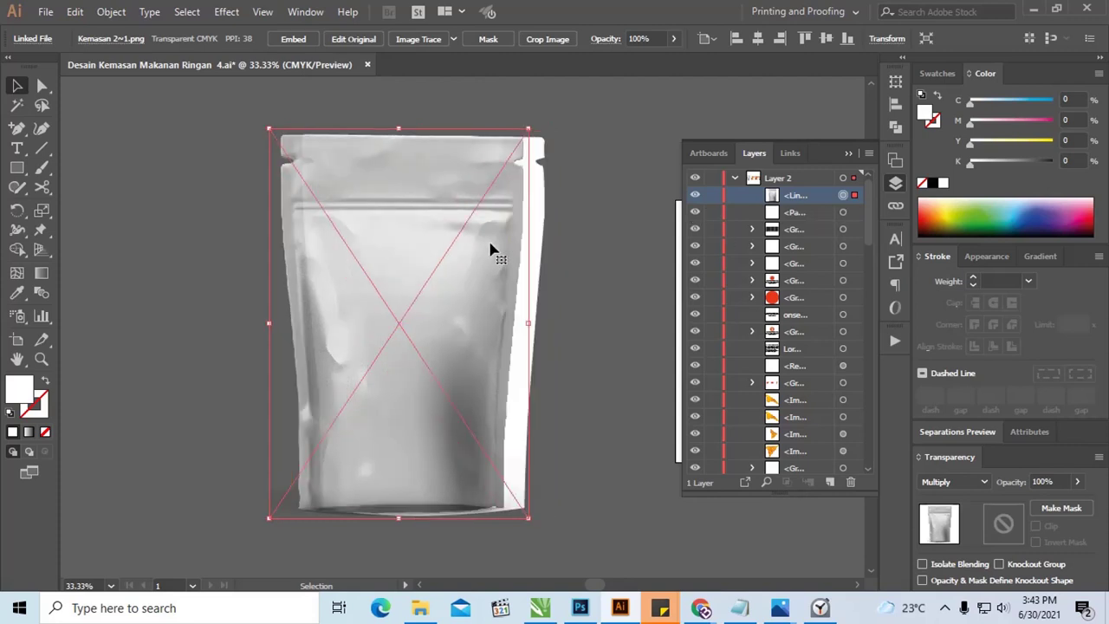
{"action": "key", "text": "ctrl+z"}
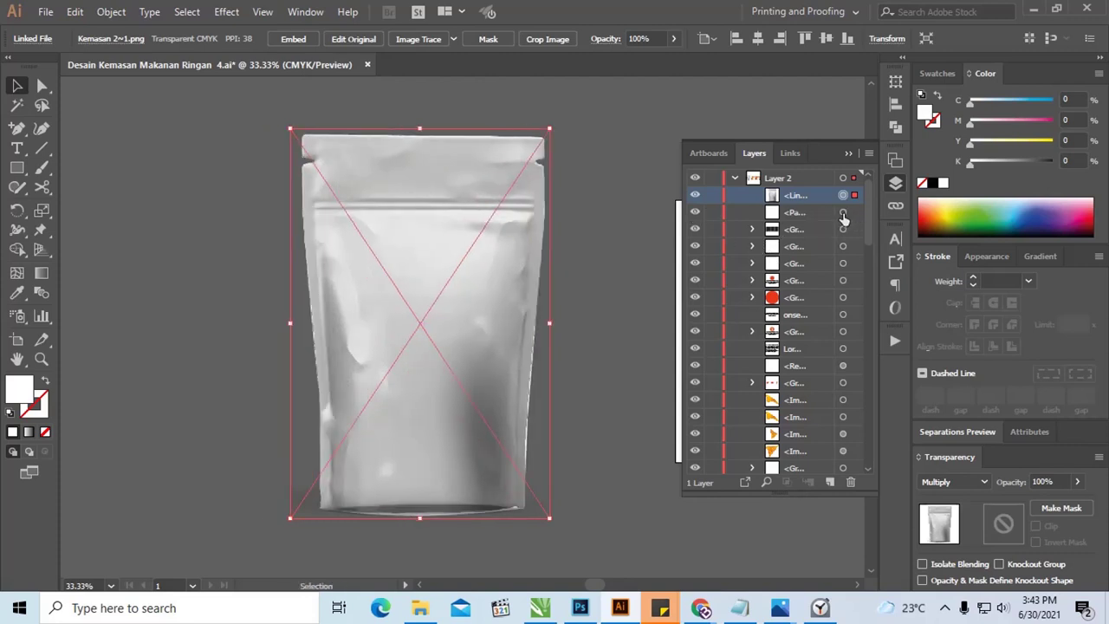
{"action": "left_click", "coordinate": [843, 213]}
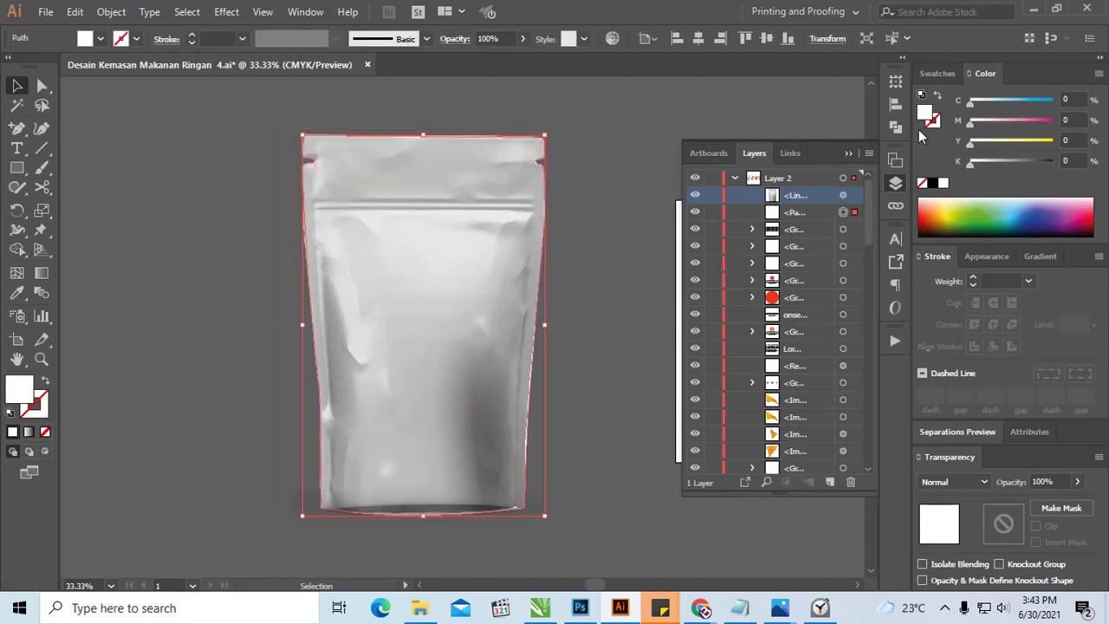
Fill the bag path with the bright red swatch, after briefly trying dark brown-red.
{"action": "left_click", "coordinate": [946, 74]}
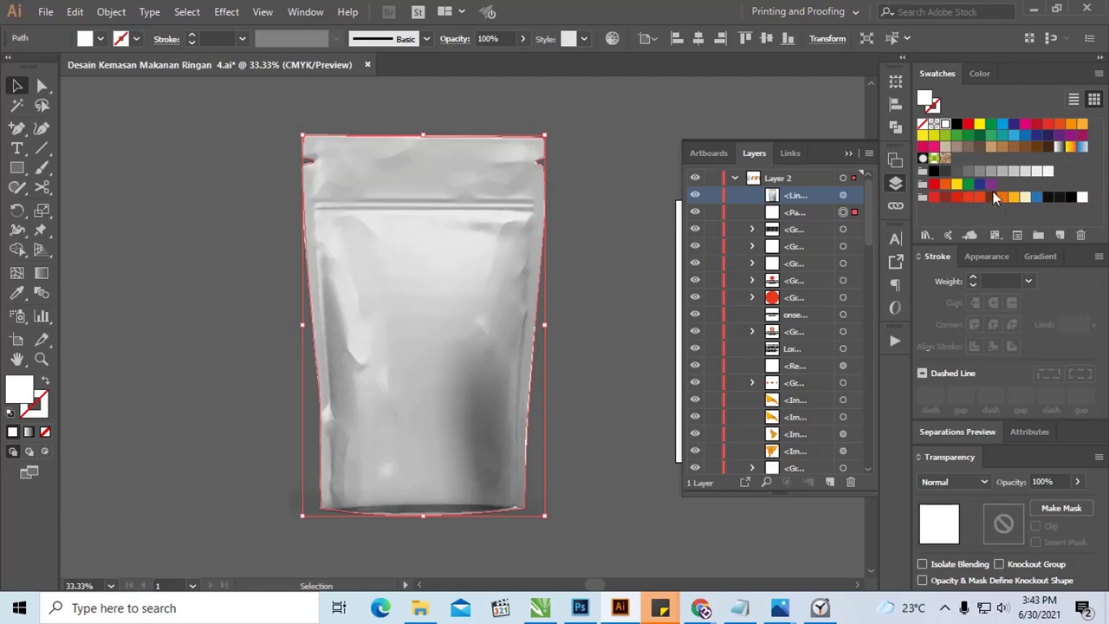
{"action": "left_click", "coordinate": [957, 196]}
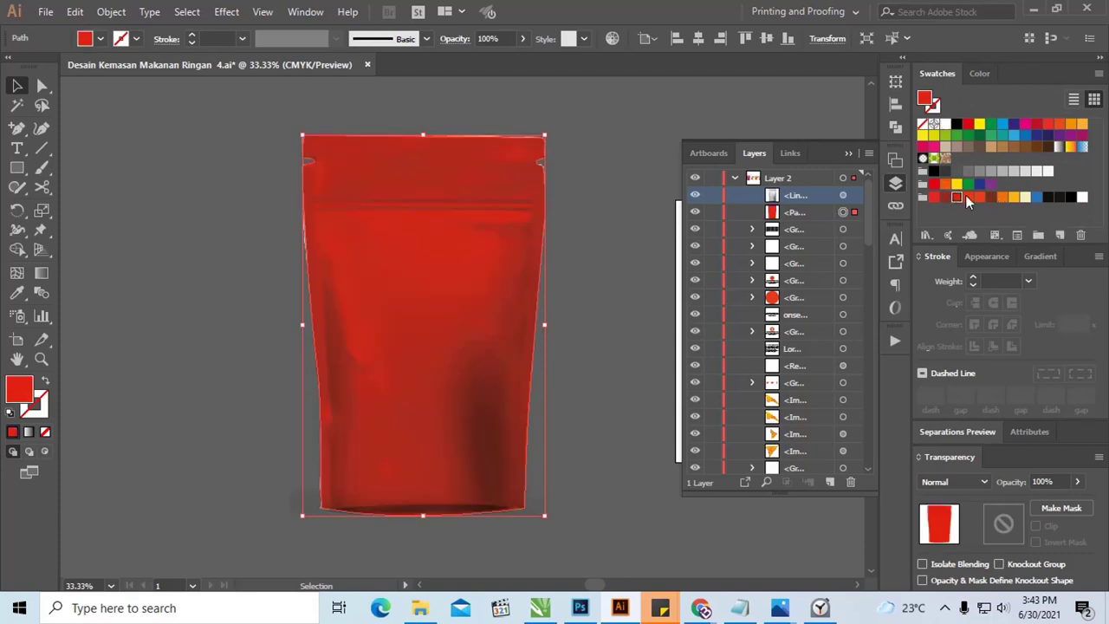
{"action": "left_click", "coordinate": [990, 196]}
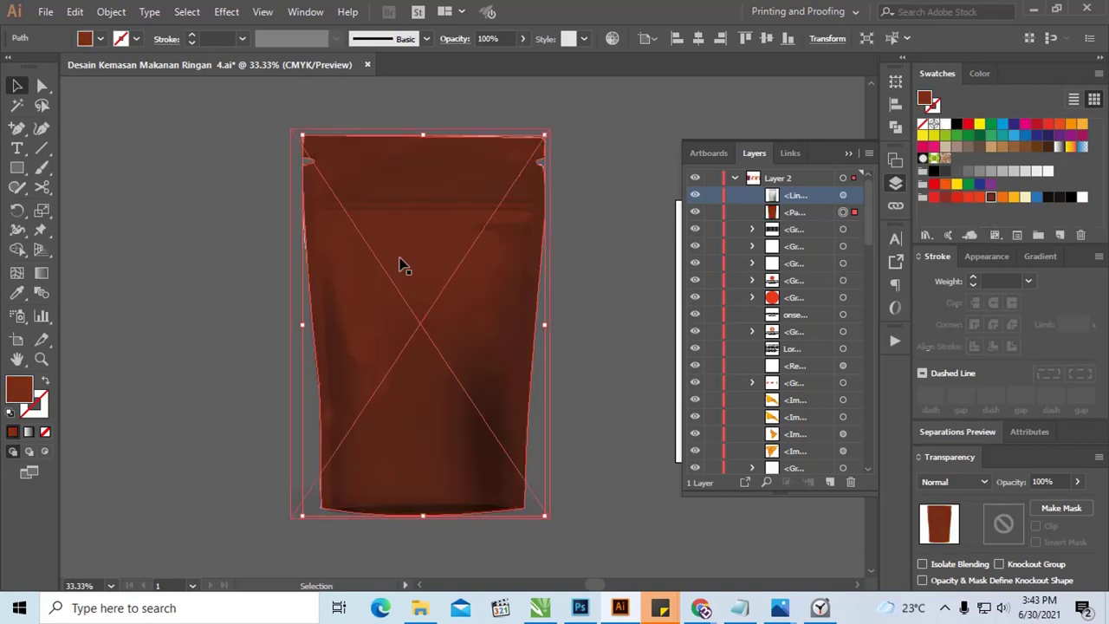
{"action": "left_click", "coordinate": [969, 197]}
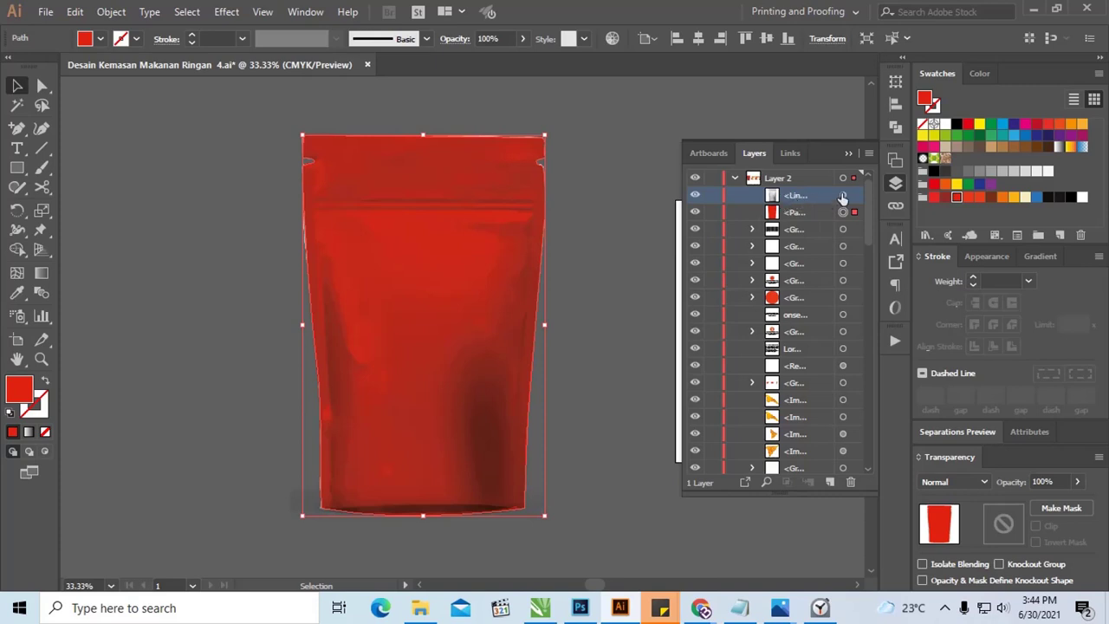
{"action": "left_click", "coordinate": [842, 197]}
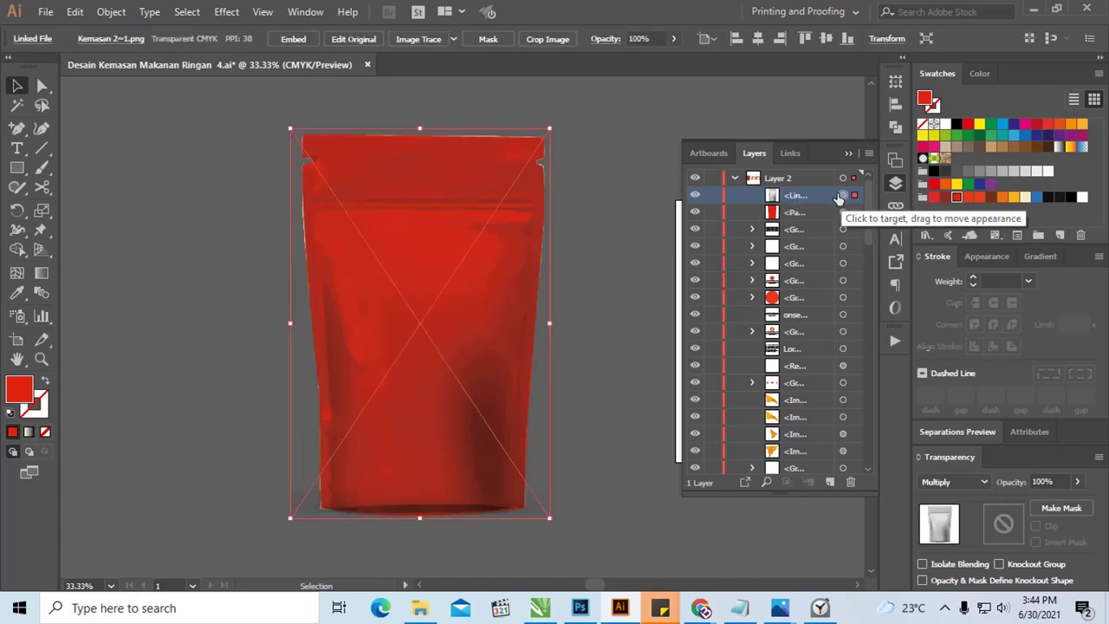
{"action": "left_click", "coordinate": [843, 212]}
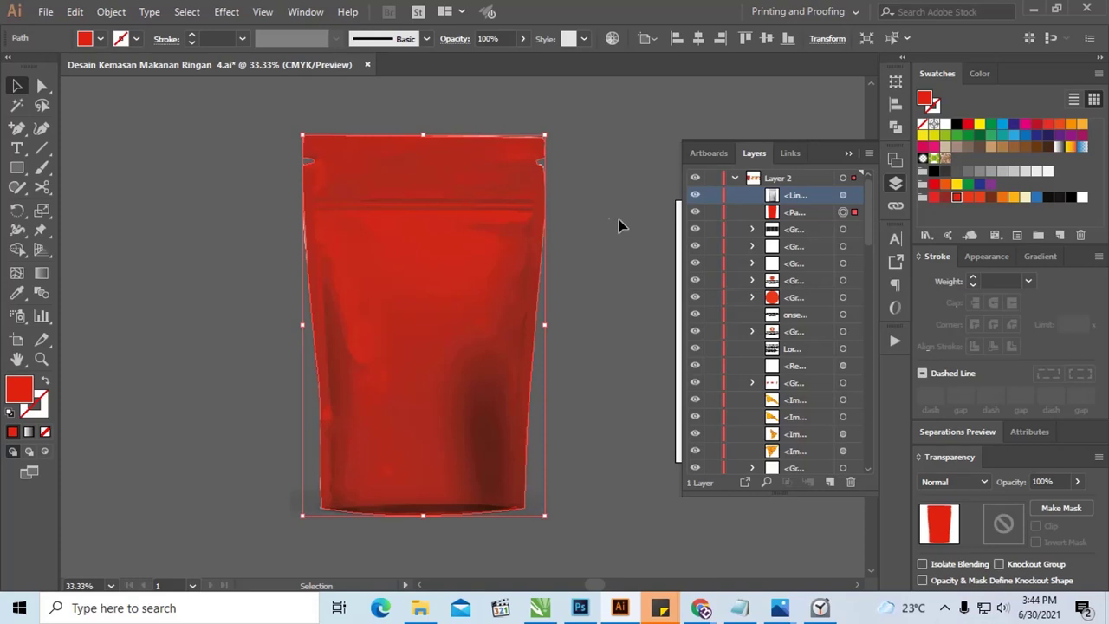
{"action": "left_click", "coordinate": [583, 206]}
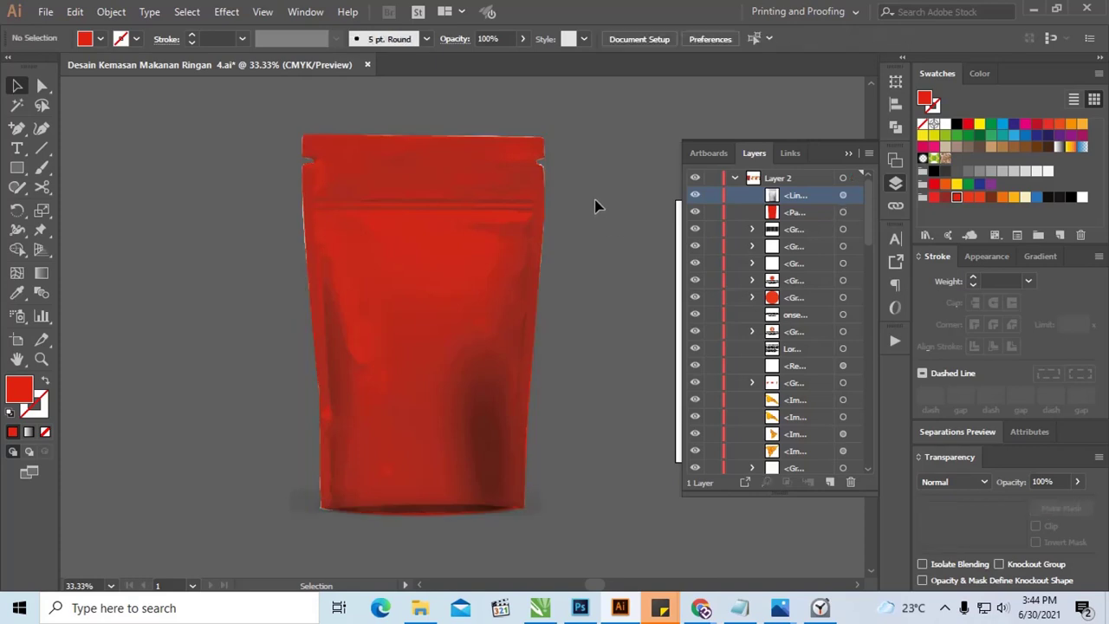
{"action": "left_click", "coordinate": [843, 154]}
Lock the grey pouch mockup image in the Layers panel.
{"action": "mouse_move", "coordinate": [718, 169]}
{"action": "left_mouse_down"}
{"action": "mouse_move", "coordinate": [664, 112]}
{"action": "mouse_move", "coordinate": [657, 140]}
{"action": "left_mouse_up"}
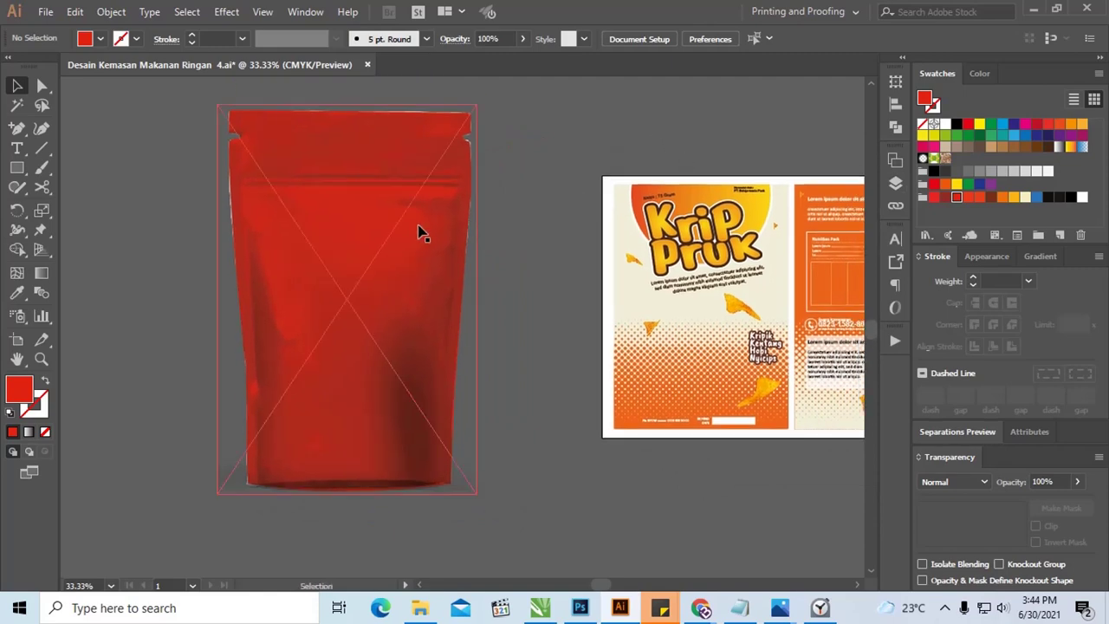
{"action": "left_click", "coordinate": [896, 183]}
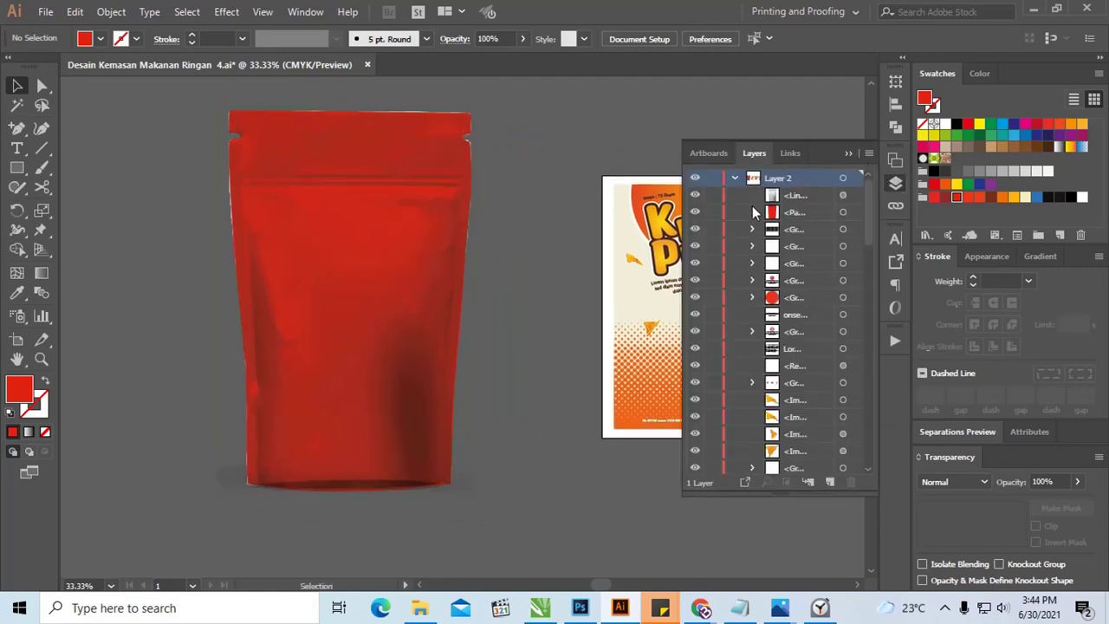
{"action": "left_click", "coordinate": [845, 195]}
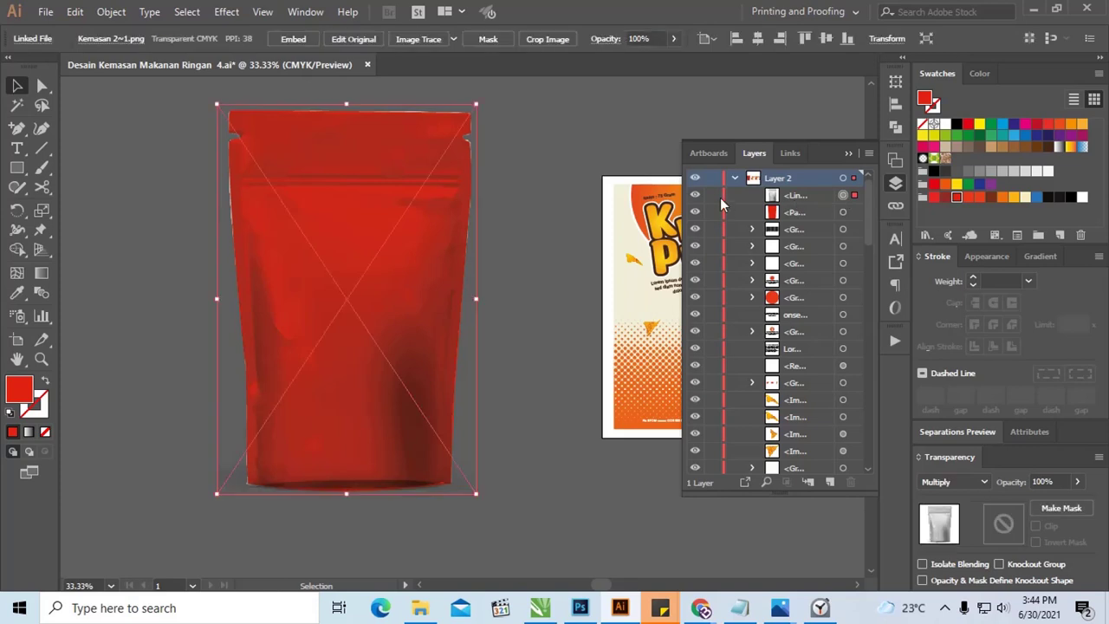
{"action": "left_click", "coordinate": [712, 195]}
{"action": "left_click_drag", "start_coordinate": [652, 164], "coordinate": [620, 149]}
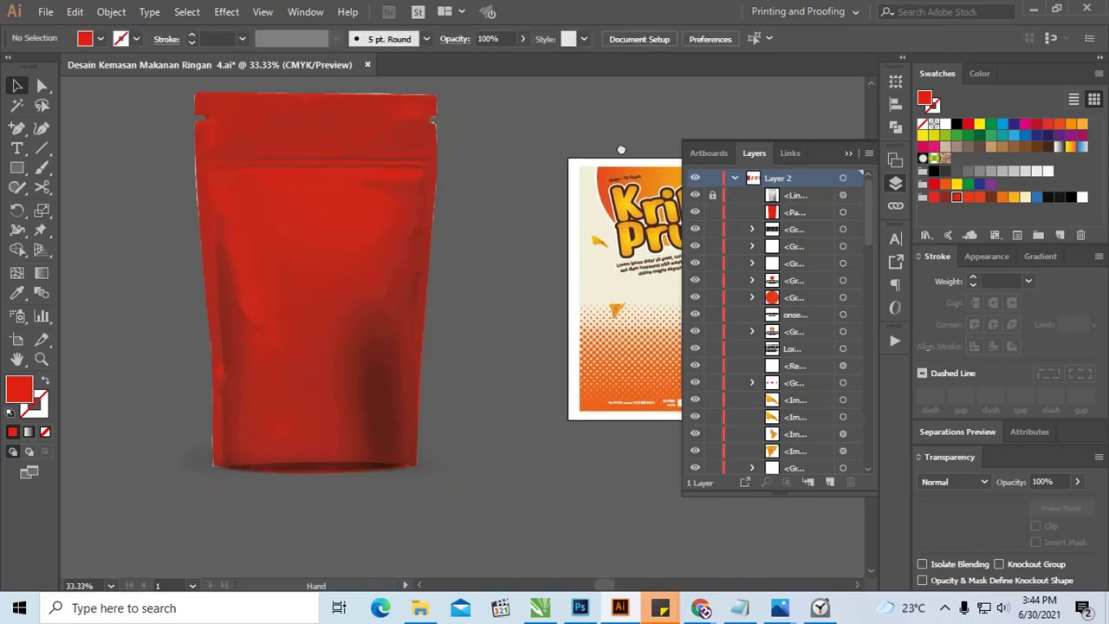
{"action": "left_click", "coordinate": [848, 153]}
Delete the red pouch shape covering the mockup.
{"action": "scroll", "coordinate": [731, 141], "scroll_direction": "left", "scroll_amount": 3}
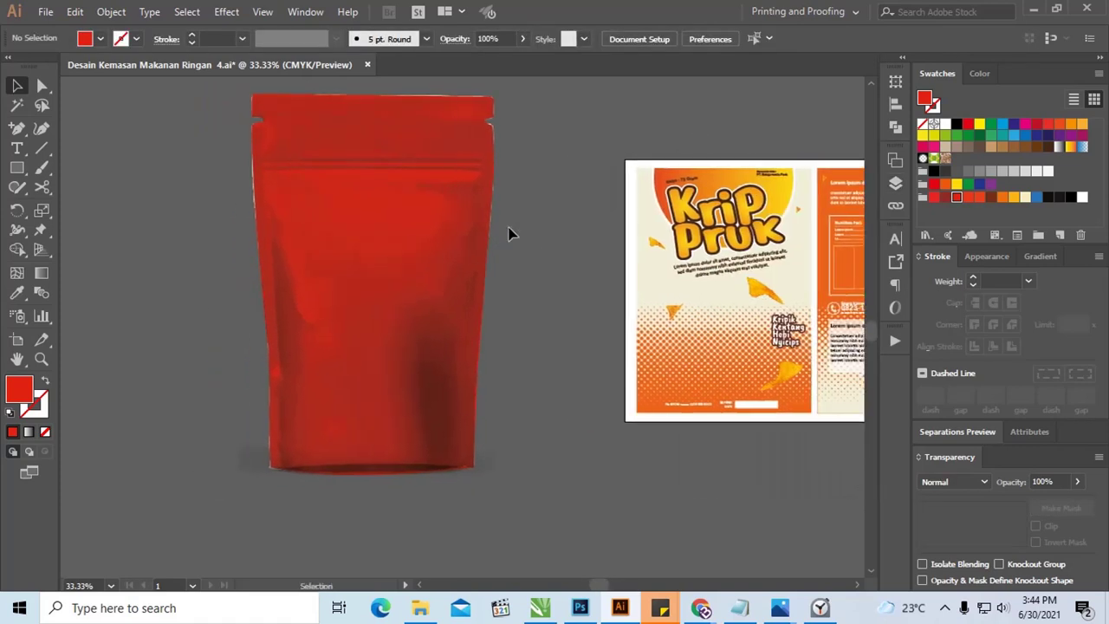
{"action": "left_click", "coordinate": [472, 230]}
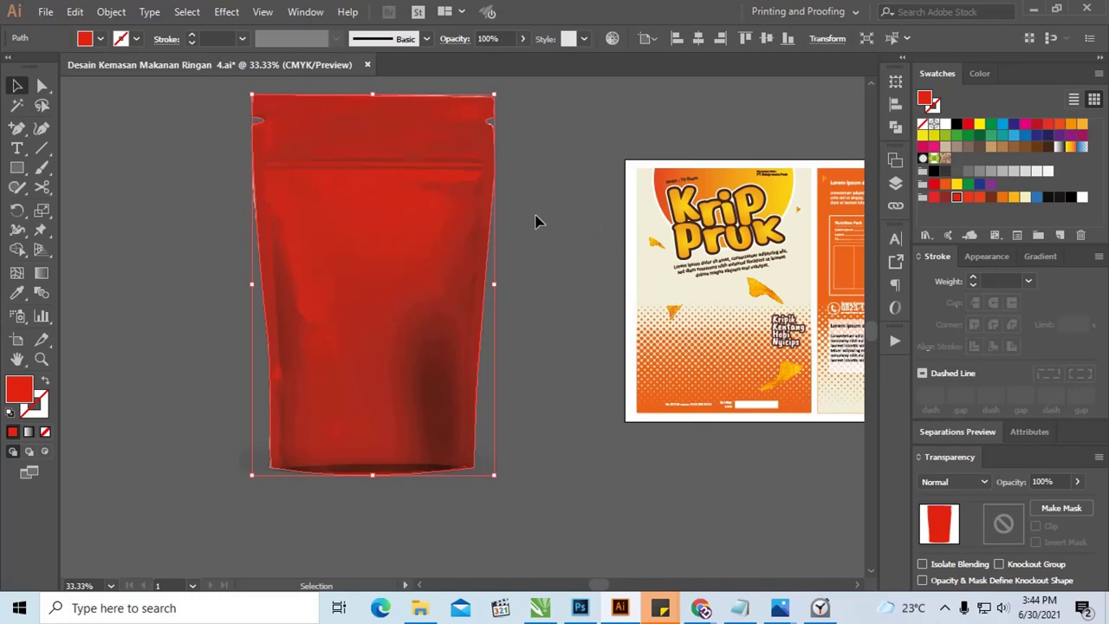
{"action": "key", "text": "Delete"}
Move the Krip Pruk front artwork onto the grey pouch and scale it up to cover it.
{"action": "mouse_move", "coordinate": [630, 142]}
{"action": "left_mouse_down"}
{"action": "mouse_move", "coordinate": [787, 422]}
{"action": "mouse_move", "coordinate": [802, 425]}
{"action": "left_mouse_up"}
{"action": "left_click_drag", "start_coordinate": [726, 226], "coordinate": [750, 239]}
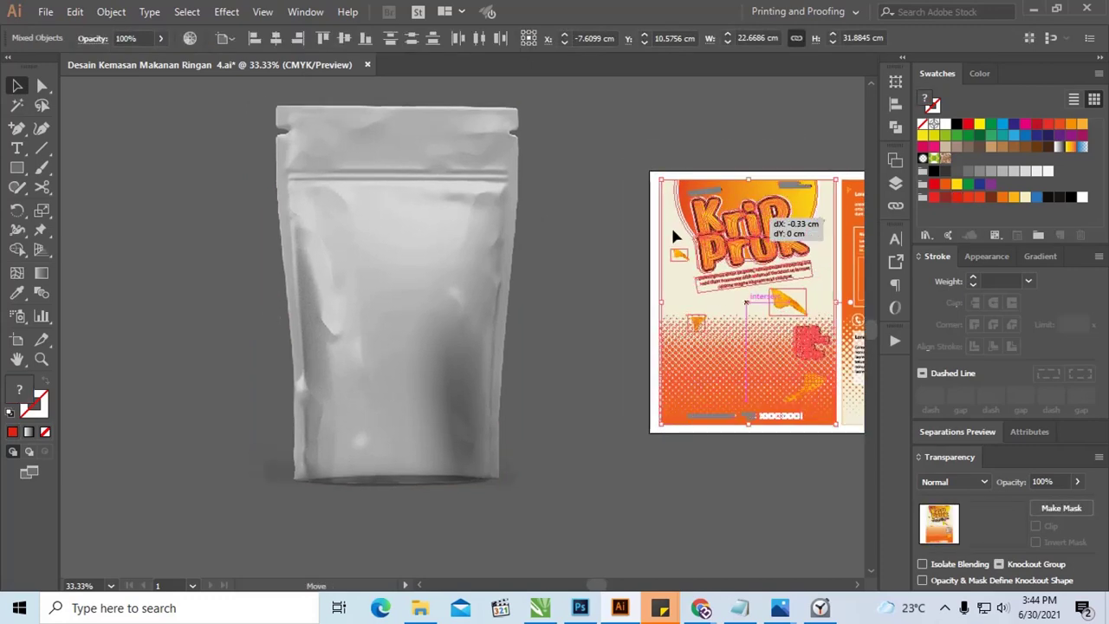
{"action": "left_click_drag", "start_coordinate": [675, 225], "coordinate": [392, 243]}
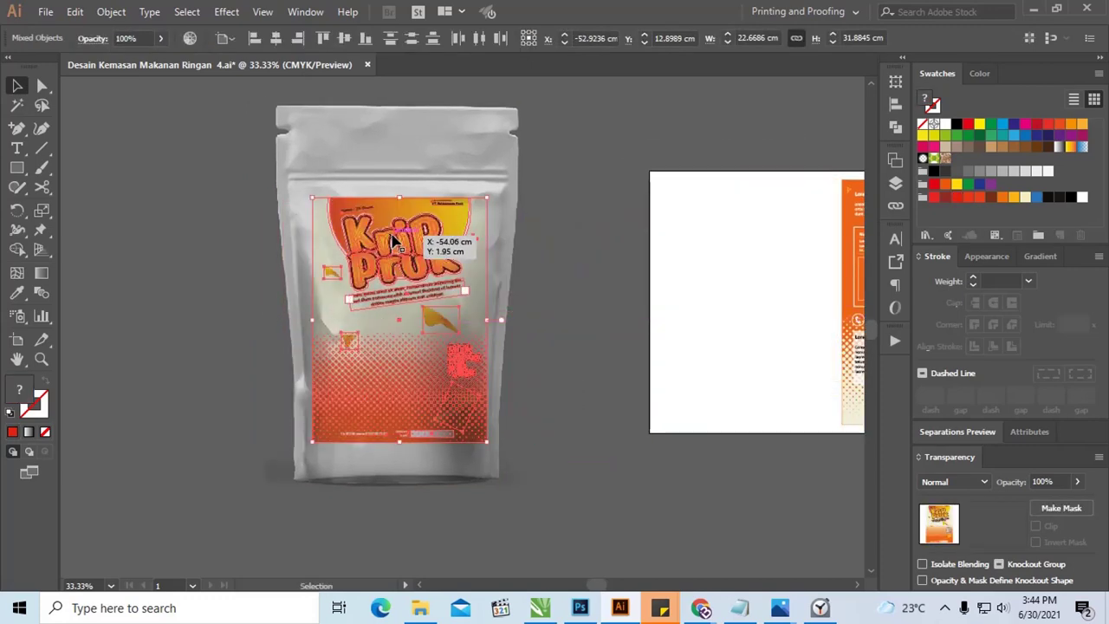
{"action": "mouse_move", "coordinate": [486, 198]}
{"action": "left_mouse_down"}
{"action": "mouse_move", "coordinate": [570, 102]}
{"action": "mouse_move", "coordinate": [562, 111]}
{"action": "left_mouse_up"}
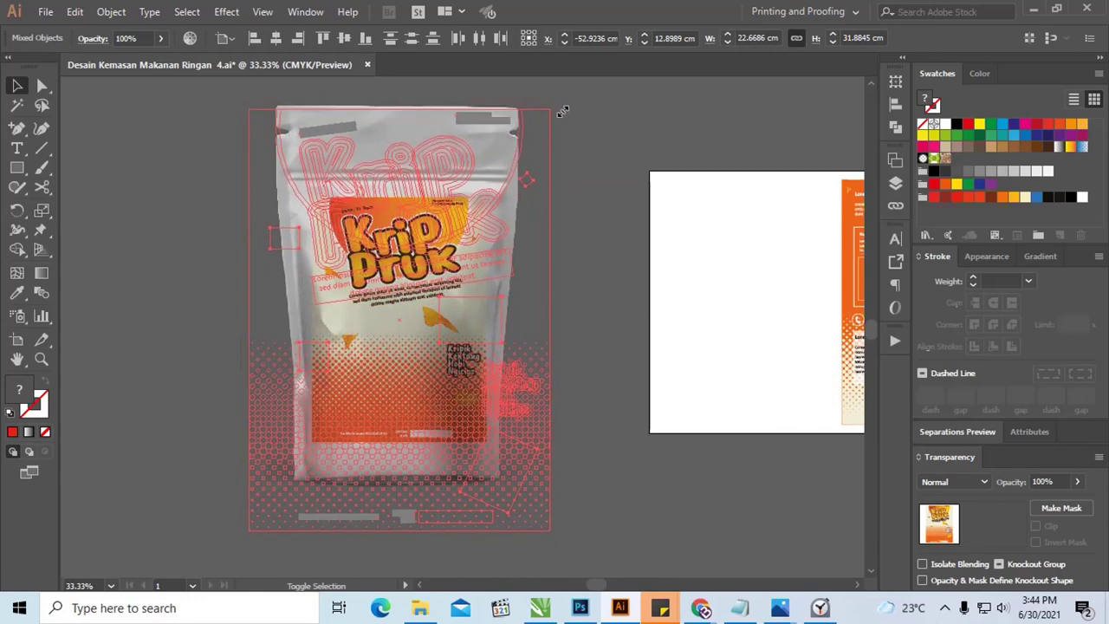
{"action": "left_click_drag", "start_coordinate": [591, 167], "coordinate": [591, 168]}
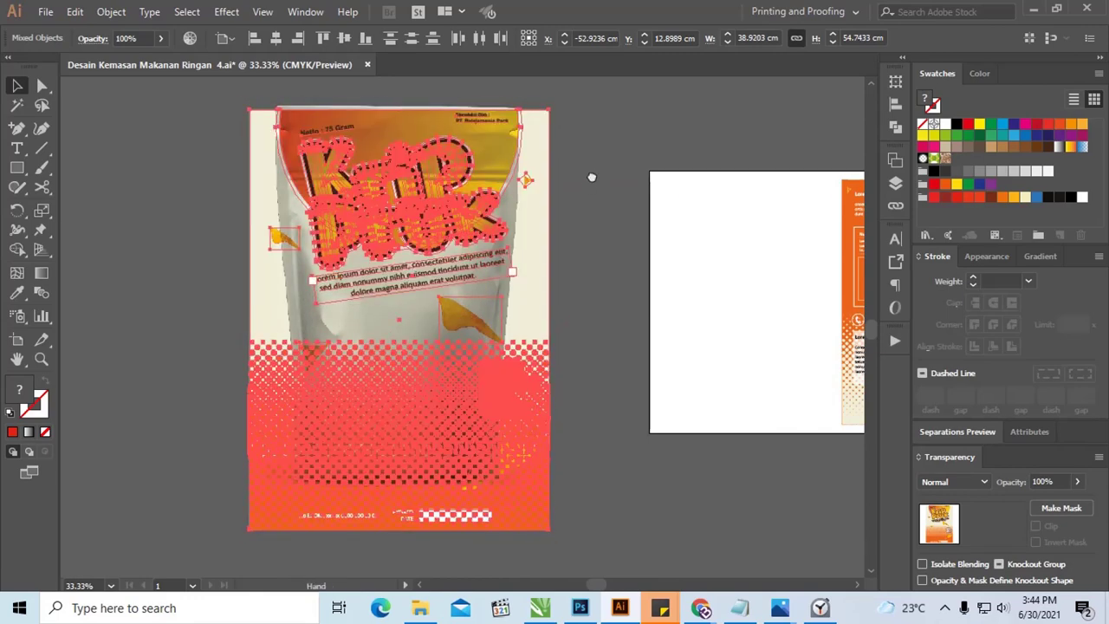
{"action": "left_click_drag", "start_coordinate": [546, 208], "coordinate": [544, 200]}
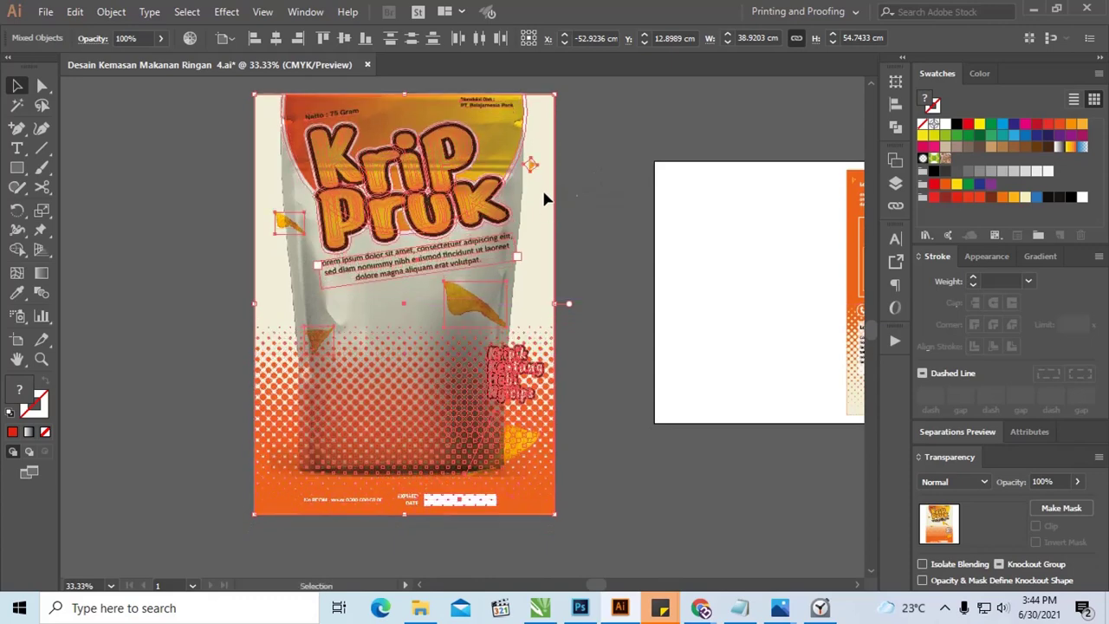
{"action": "left_click", "coordinate": [564, 193]}
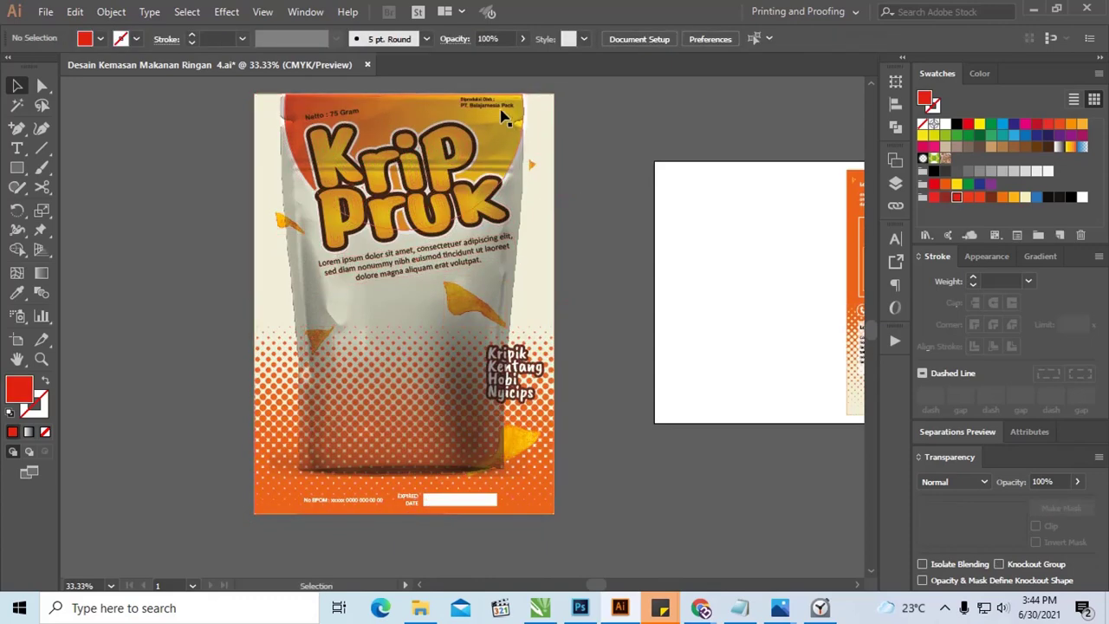
Reposition the producer text, Kripik Kentang text, expiry-date box and small chip, then switch to Pictures.
{"action": "left_click_drag", "start_coordinate": [500, 110], "coordinate": [583, 151]}
{"action": "left_click", "coordinate": [513, 342]}
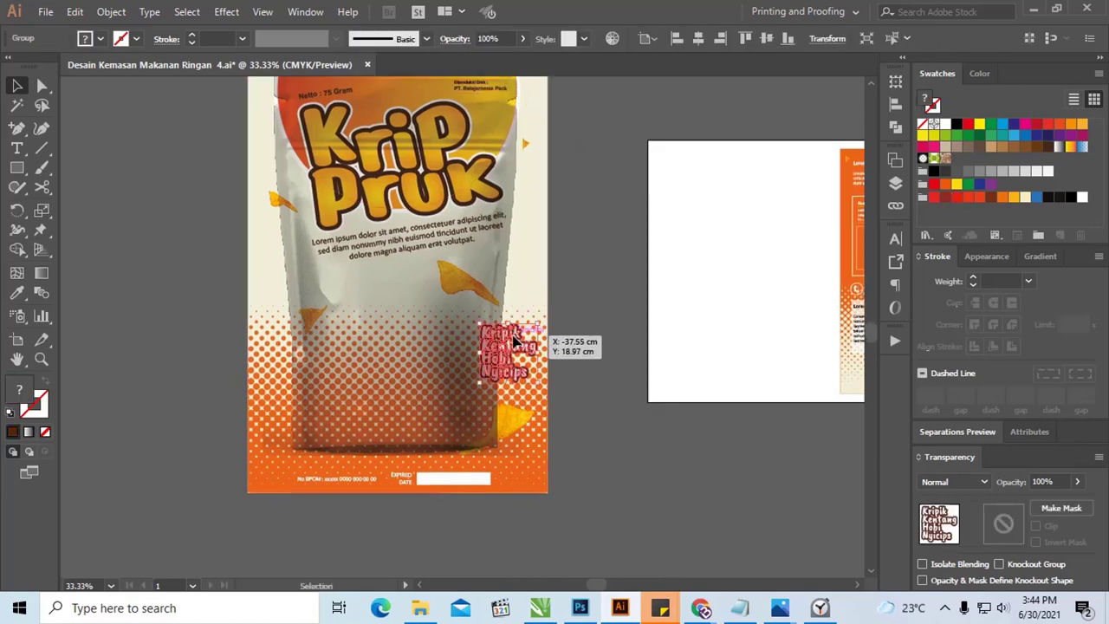
{"action": "left_click_drag", "start_coordinate": [513, 342], "coordinate": [485, 408]}
{"action": "left_click", "coordinate": [460, 472]}
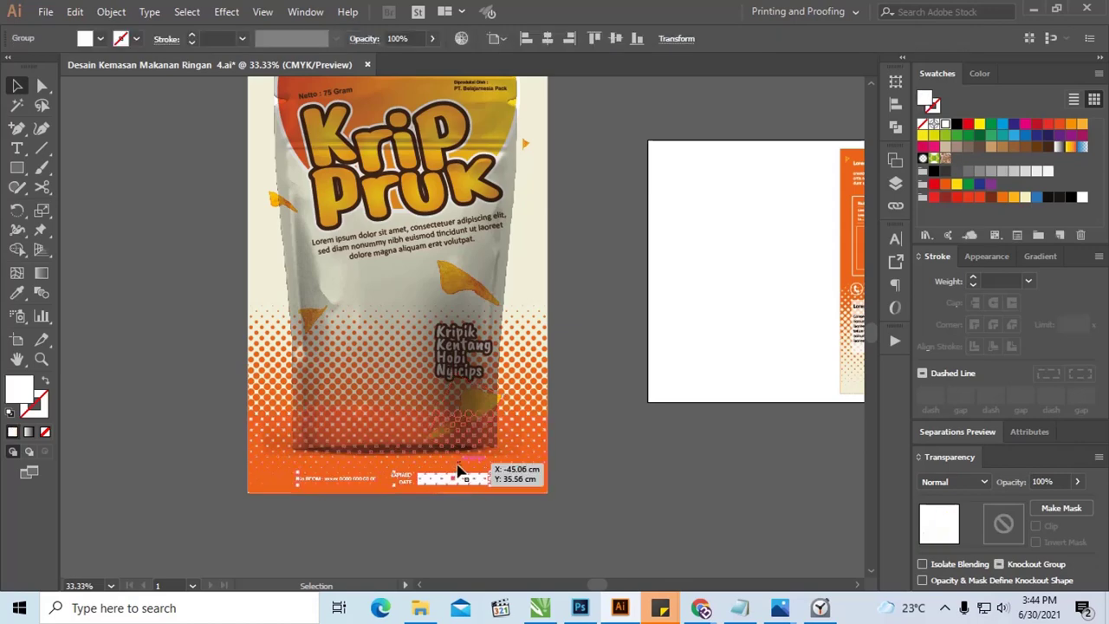
{"action": "left_click_drag", "start_coordinate": [435, 487], "coordinate": [435, 428]}
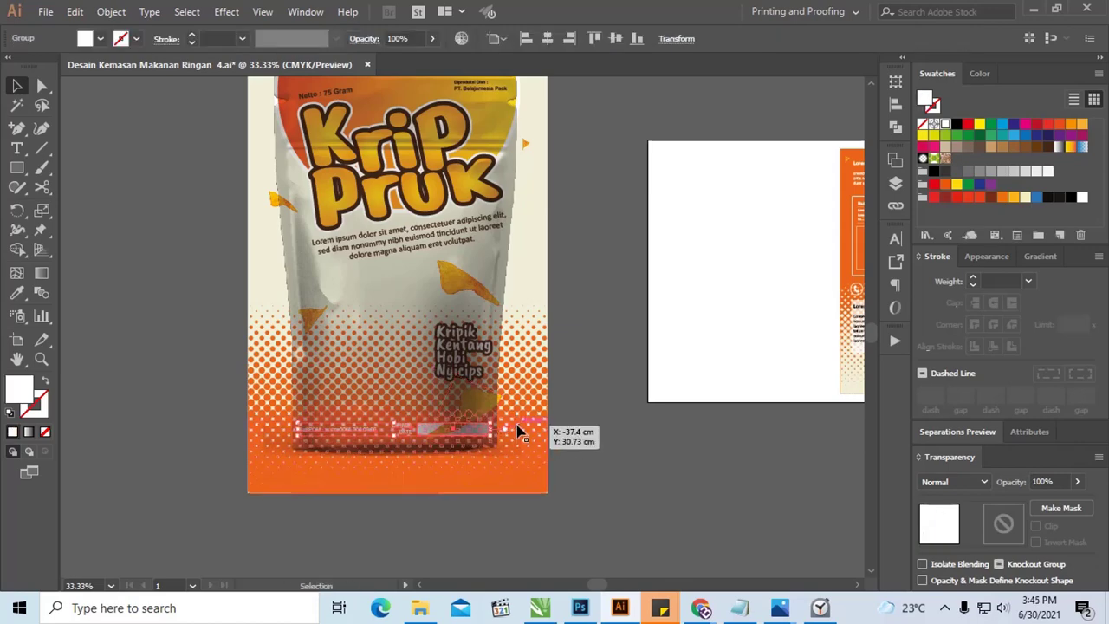
{"action": "left_click", "coordinate": [589, 367]}
{"action": "left_click_drag", "start_coordinate": [301, 246], "coordinate": [324, 250]}
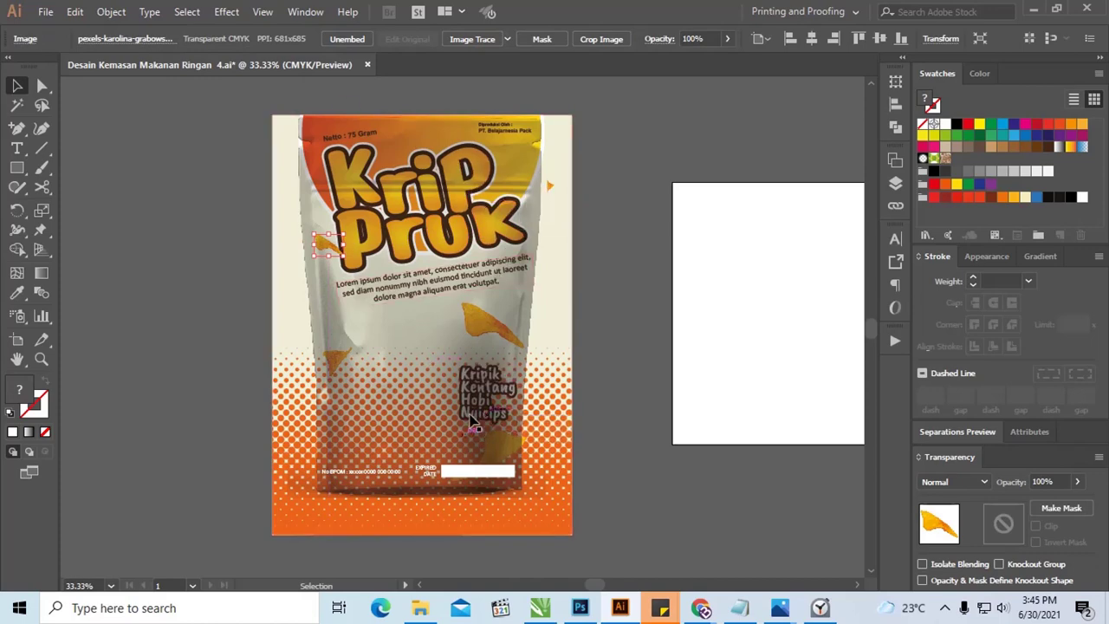
{"action": "left_click", "coordinate": [371, 476]}
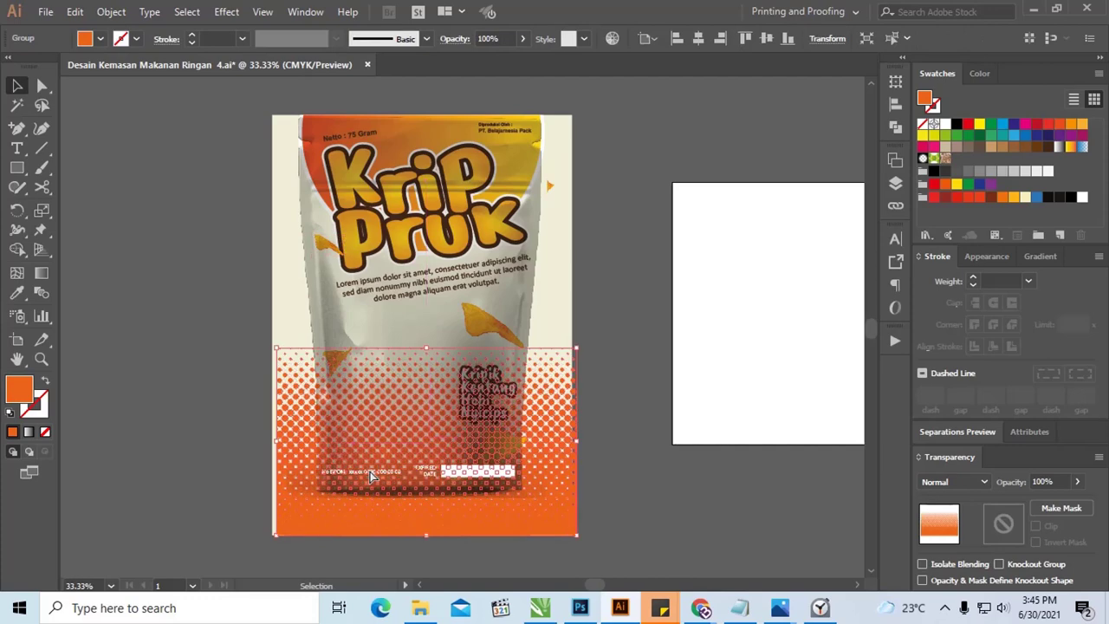
{"action": "left_click", "coordinate": [419, 607]}
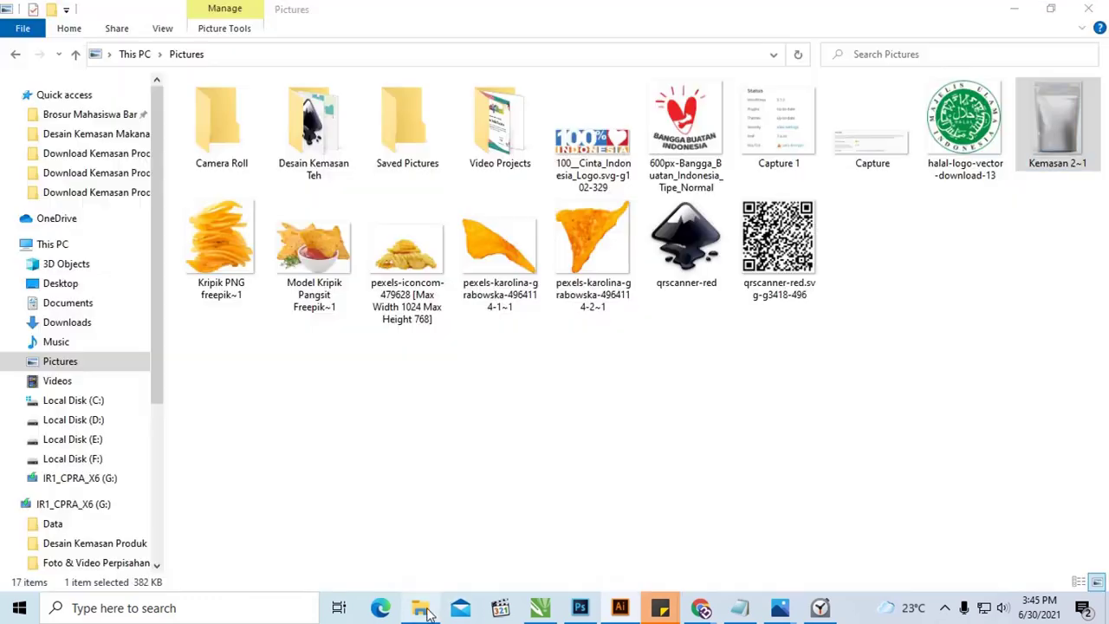
Drag the Model Kripik Pangsit photo, Bangga Buatan Indonesia logo and halal logo into Illustrator.
{"action": "left_click", "coordinate": [323, 283]}
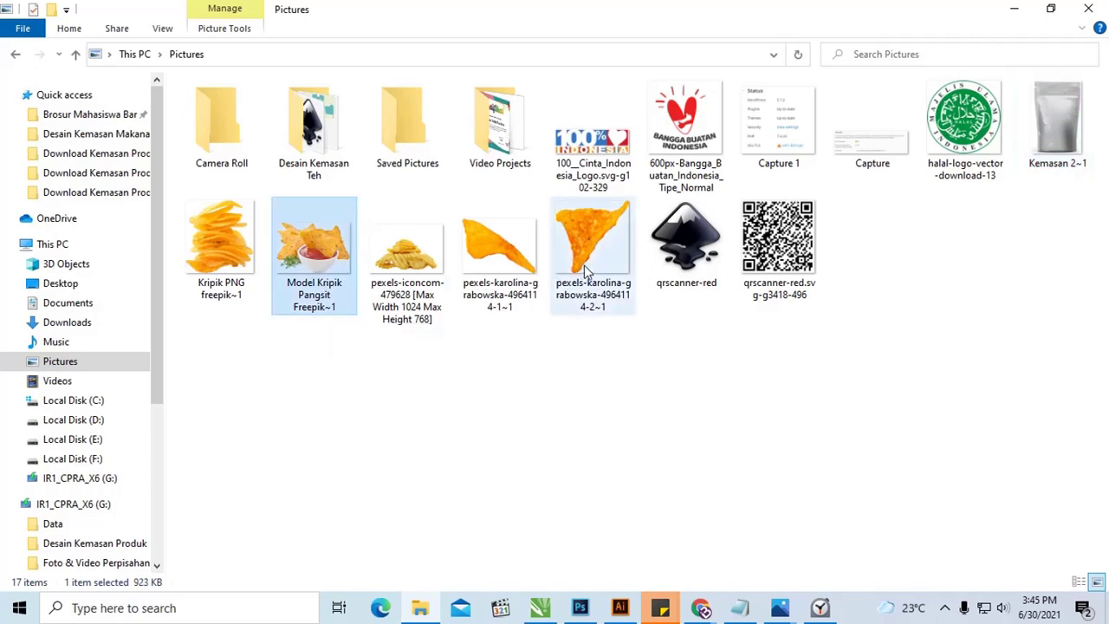
{"action": "left_click", "coordinate": [685, 143], "text": "ctrl"}
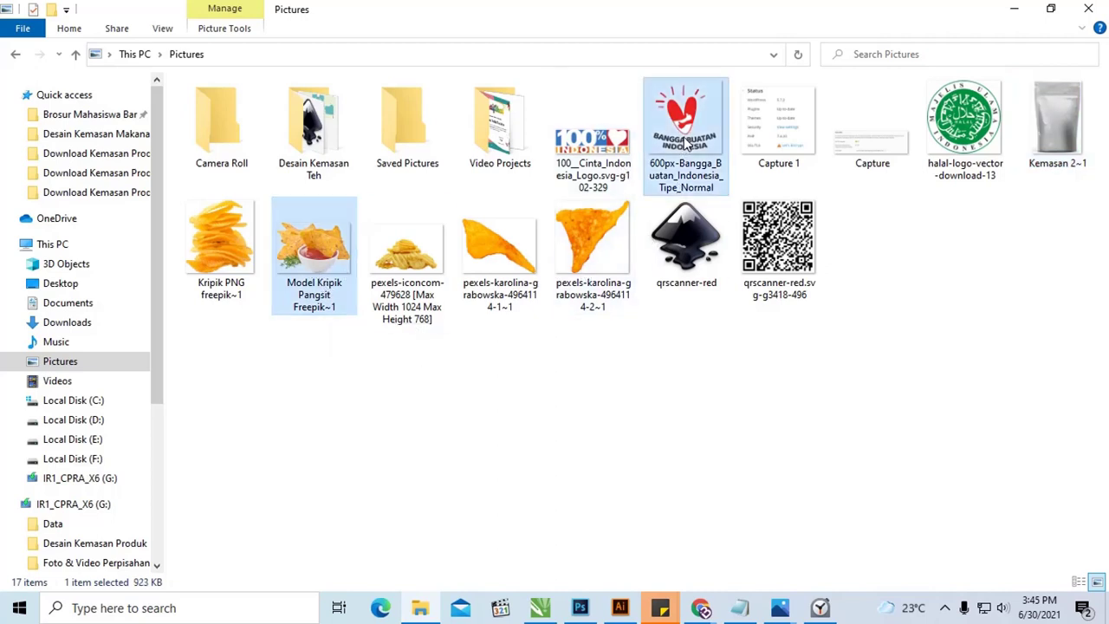
{"action": "left_click", "coordinate": [965, 144], "text": "ctrl"}
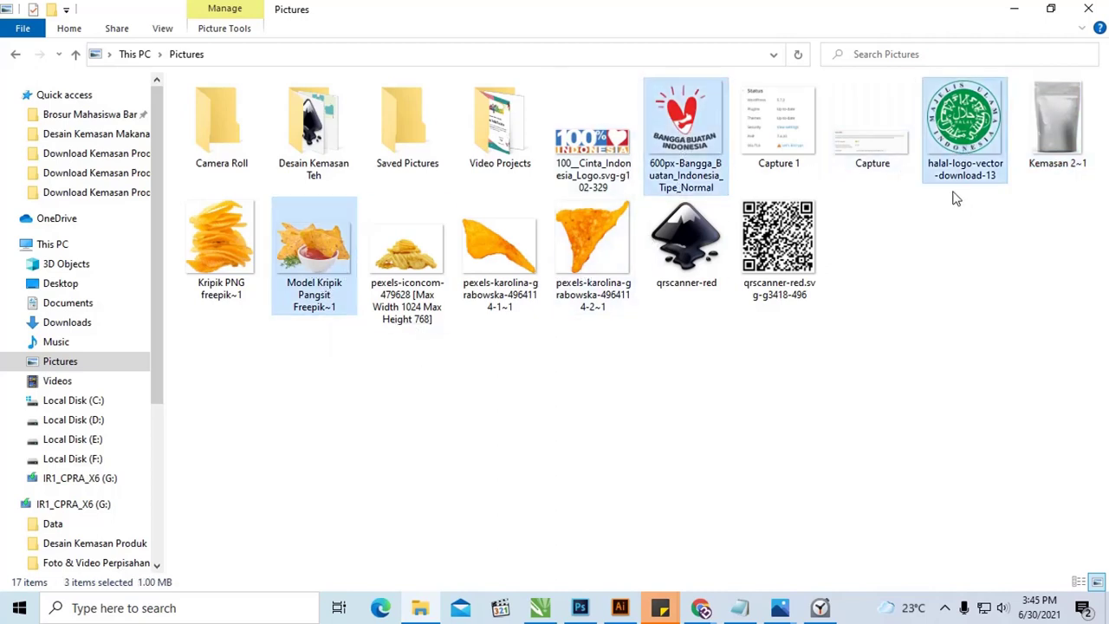
{"action": "mouse_move", "coordinate": [967, 143]}
{"action": "left_mouse_down"}
{"action": "mouse_move", "coordinate": [511, 438]}
{"action": "mouse_move", "coordinate": [683, 545]}
{"action": "left_mouse_up"}
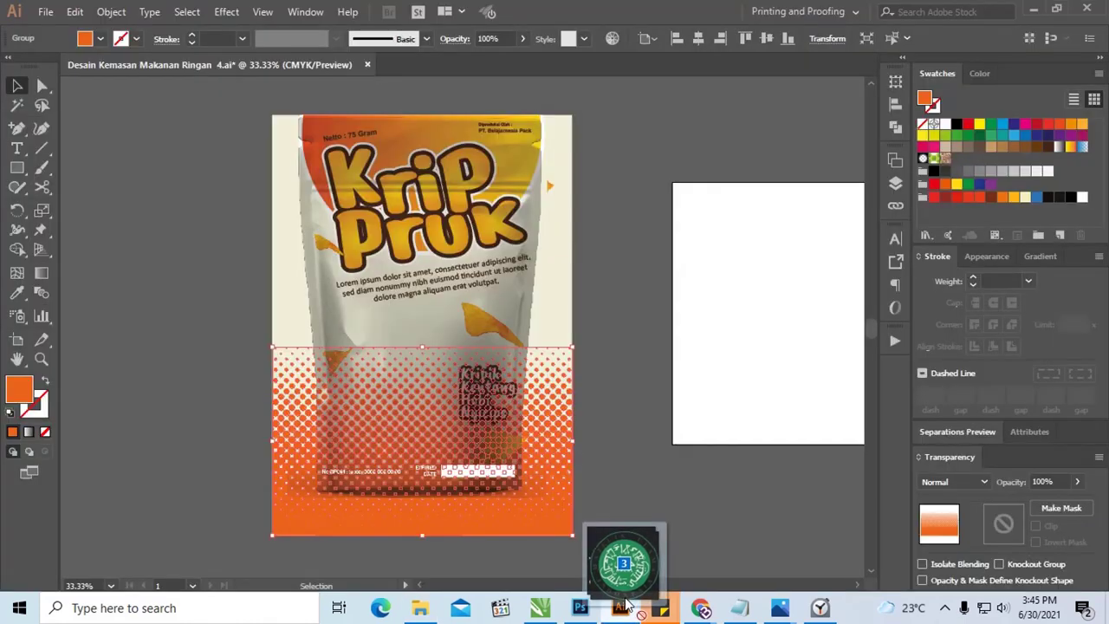
{"action": "mouse_move", "coordinate": [683, 545]}
{"action": "left_mouse_down"}
{"action": "mouse_move", "coordinate": [579, 396]}
{"action": "mouse_move", "coordinate": [626, 356]}
{"action": "left_mouse_up"}
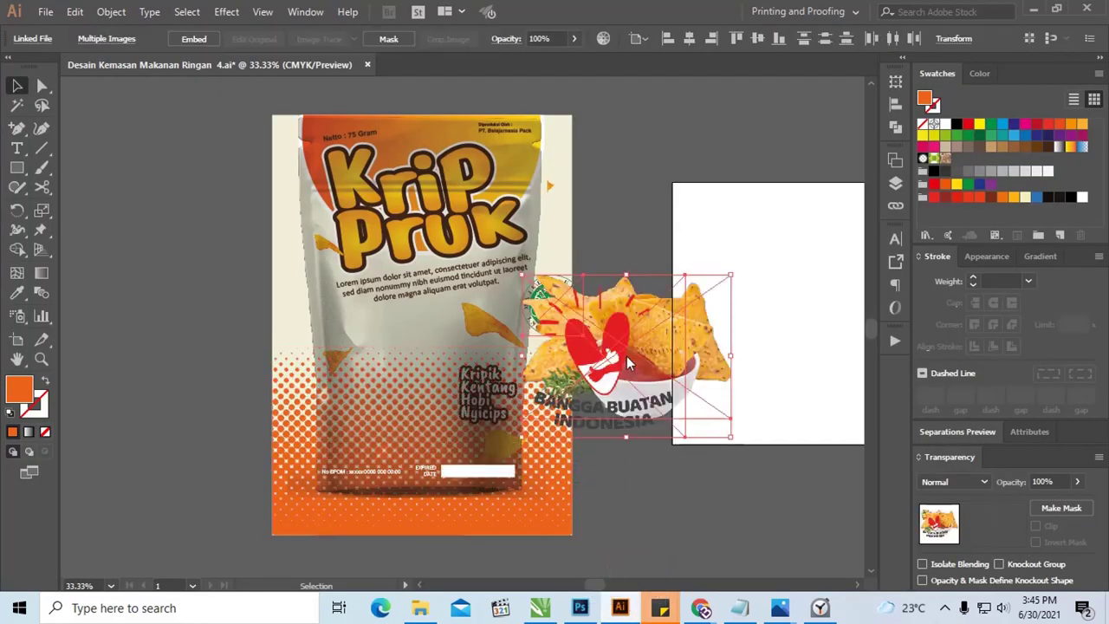
Move the chip-and-sauce photo onto the pouch's lower half and shrink it to fit.
{"action": "left_click", "coordinate": [621, 236]}
{"action": "mouse_move", "coordinate": [646, 345]}
{"action": "left_mouse_down"}
{"action": "mouse_move", "coordinate": [498, 363]}
{"action": "mouse_move", "coordinate": [624, 259]}
{"action": "mouse_move", "coordinate": [458, 371]}
{"action": "left_mouse_up"}
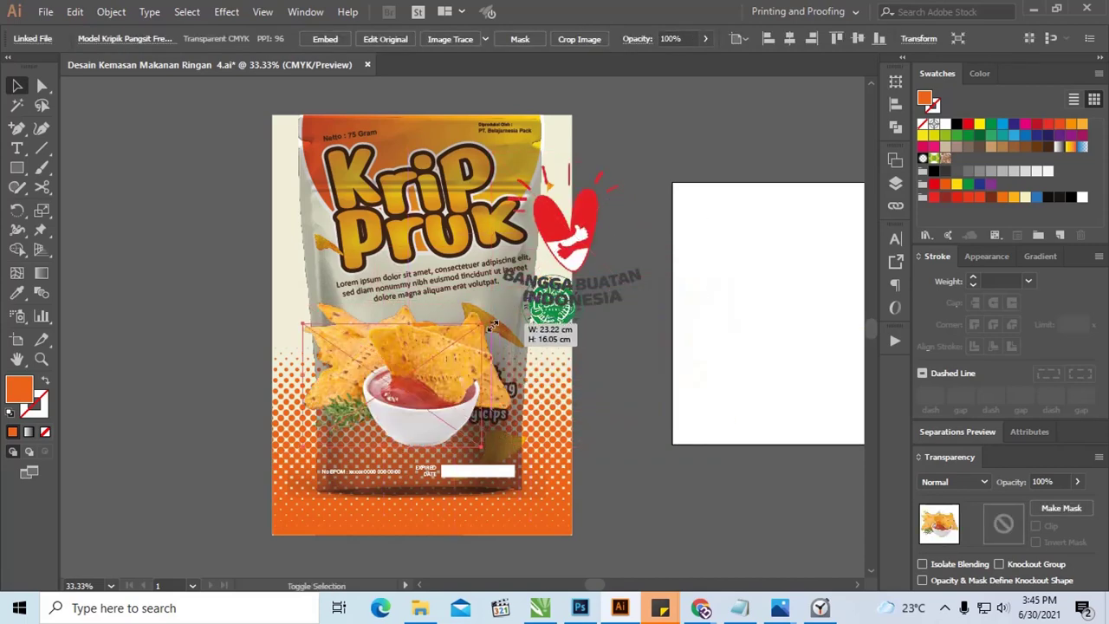
{"action": "left_click_drag", "start_coordinate": [511, 305], "coordinate": [450, 360]}
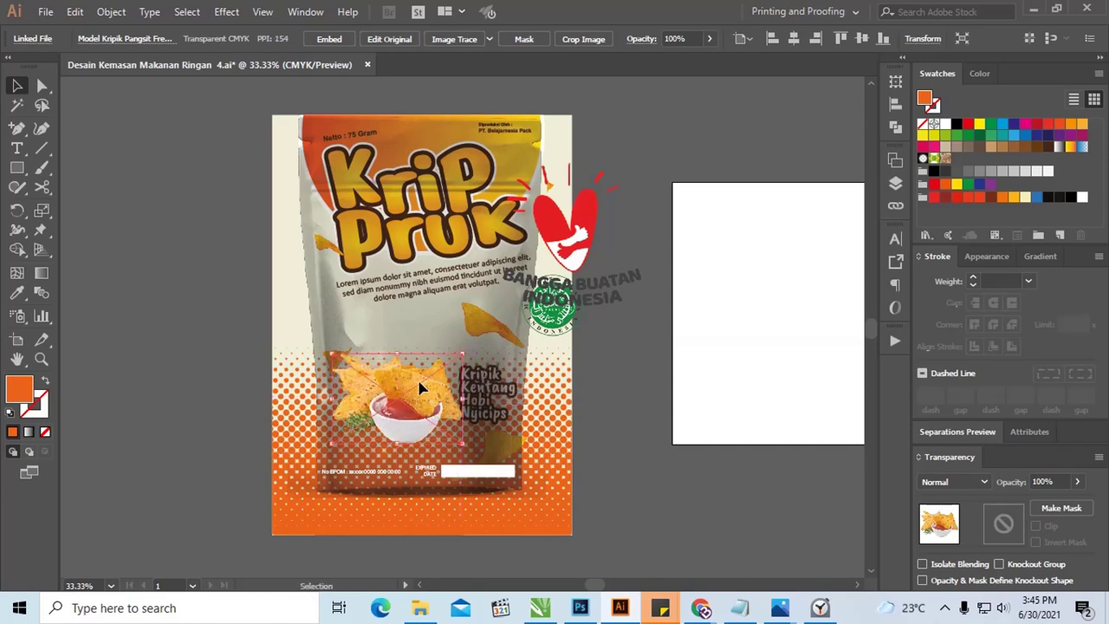
{"action": "left_click", "coordinate": [614, 351]}
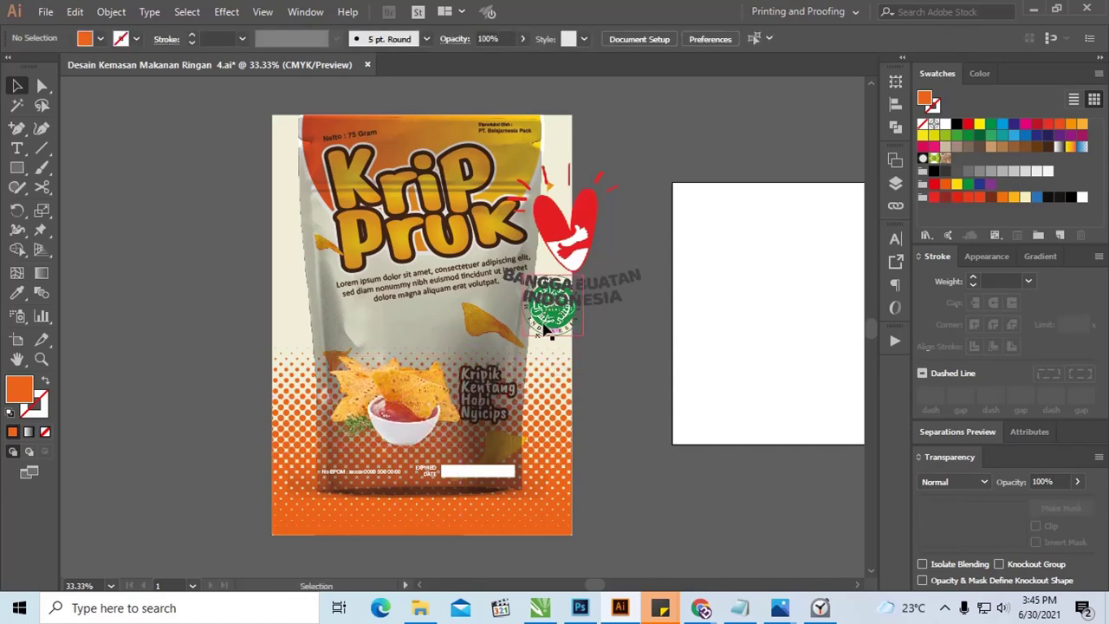
Place and shrink the Bangga Buatan Indonesia and halal logos side by side above the photo.
{"action": "left_click_drag", "start_coordinate": [593, 251], "coordinate": [440, 403]}
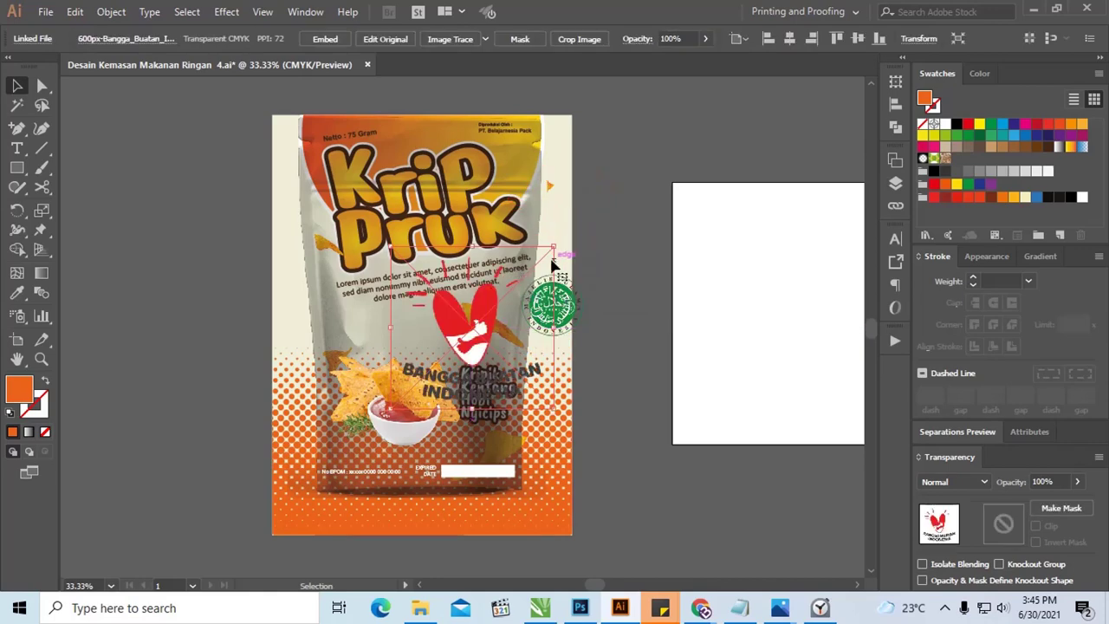
{"action": "mouse_move", "coordinate": [522, 286]}
{"action": "left_mouse_down"}
{"action": "mouse_move", "coordinate": [362, 338]}
{"action": "mouse_move", "coordinate": [378, 337]}
{"action": "left_mouse_up"}
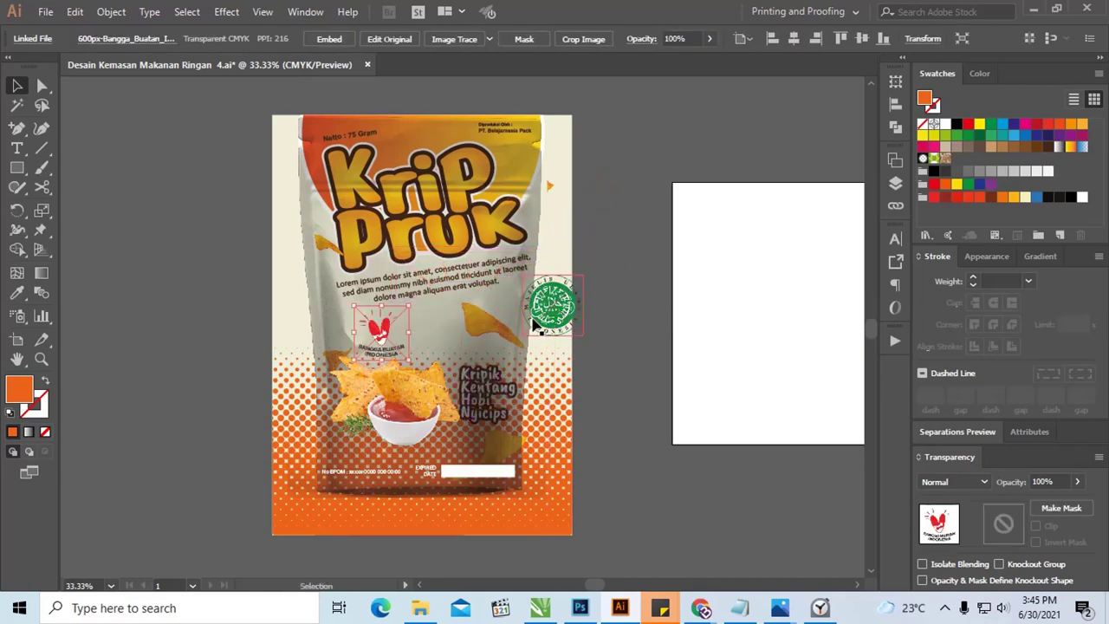
{"action": "left_click_drag", "start_coordinate": [558, 311], "coordinate": [441, 340]}
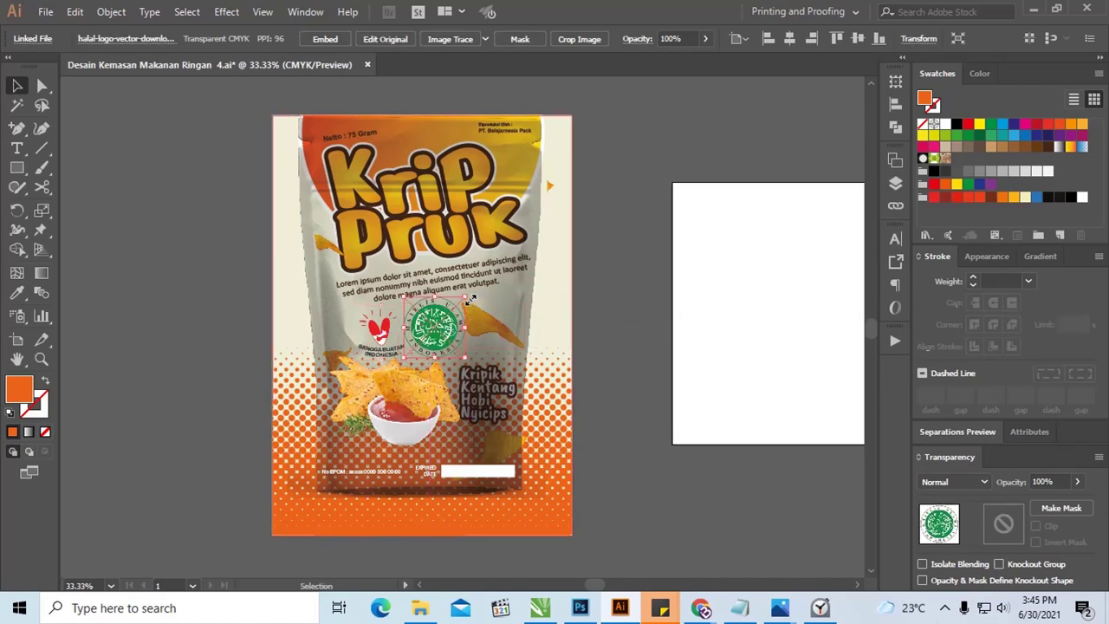
{"action": "left_click_drag", "start_coordinate": [461, 303], "coordinate": [423, 339]}
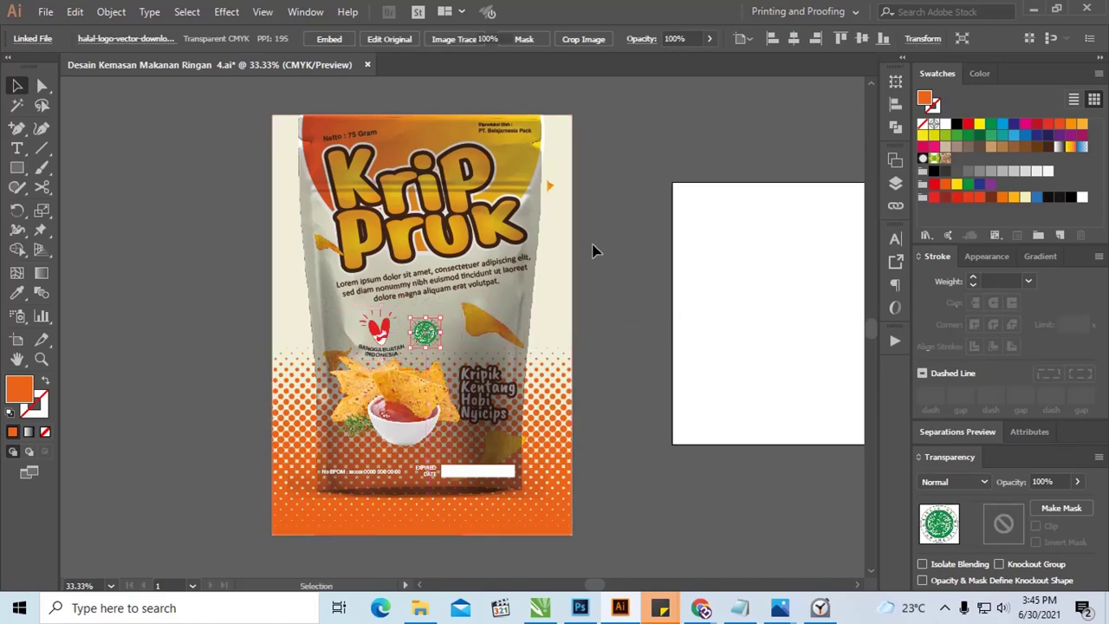
{"action": "left_click", "coordinate": [593, 251]}
{"action": "left_click_drag", "start_coordinate": [507, 442], "coordinate": [498, 433]}
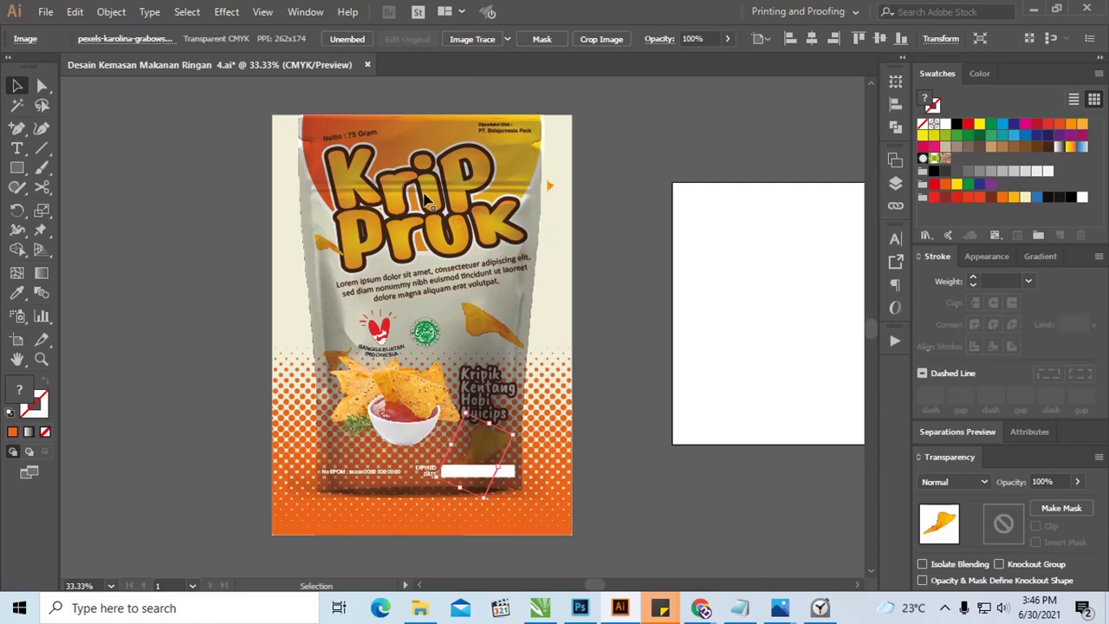
{"action": "left_click", "coordinate": [895, 184]}
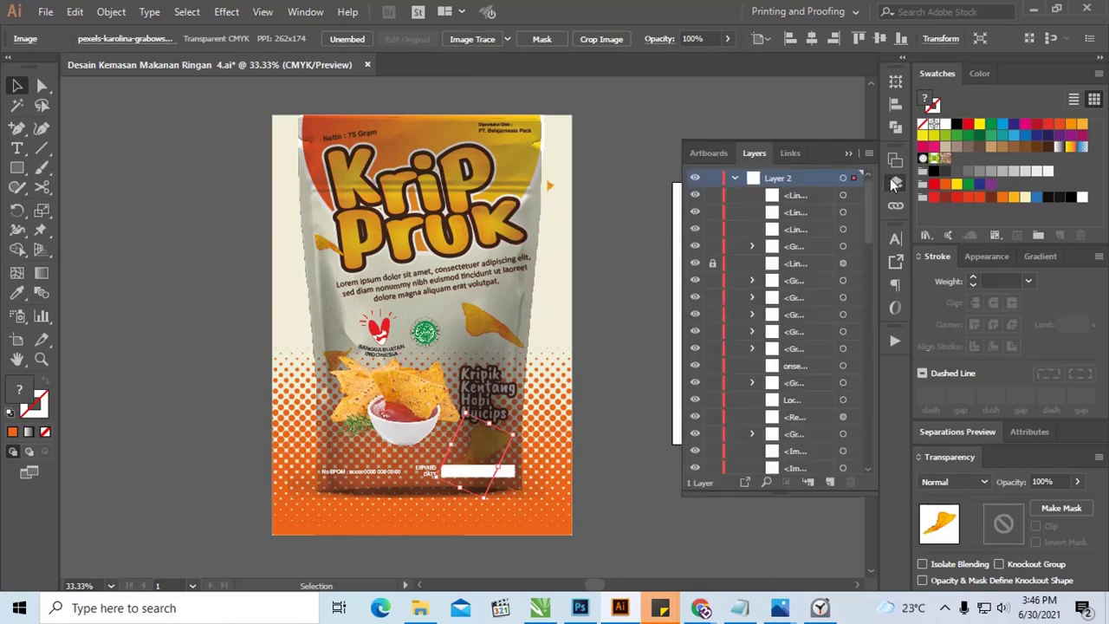
Locate the <Path> pouch row in Layers and marquee-select it along with the front artwork.
{"action": "left_click", "coordinate": [842, 246]}
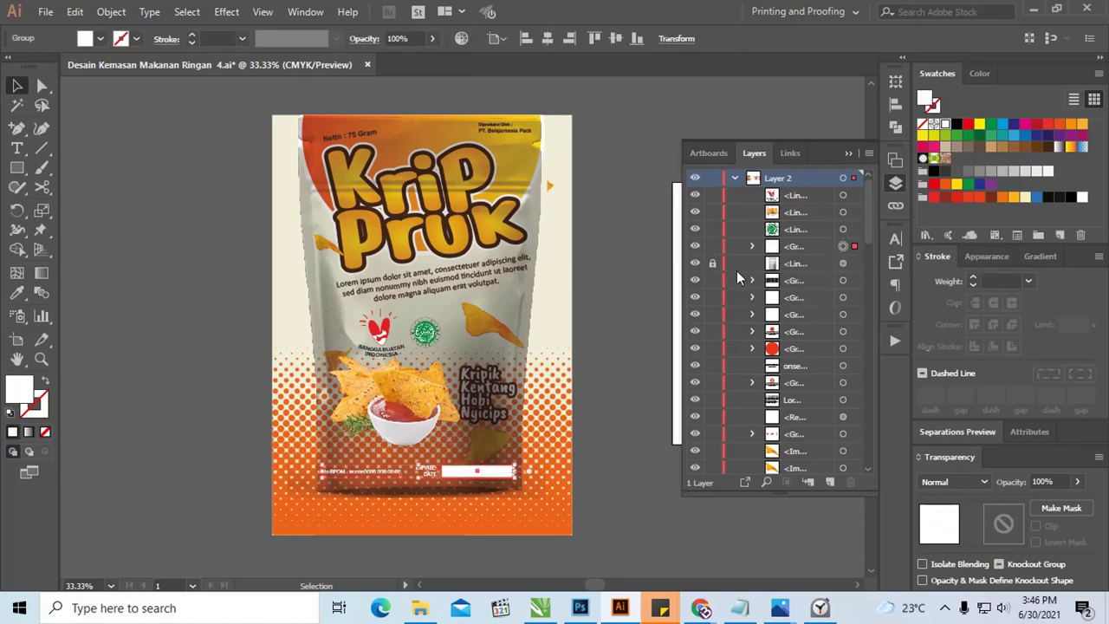
{"action": "left_click_drag", "start_coordinate": [865, 239], "coordinate": [860, 286]}
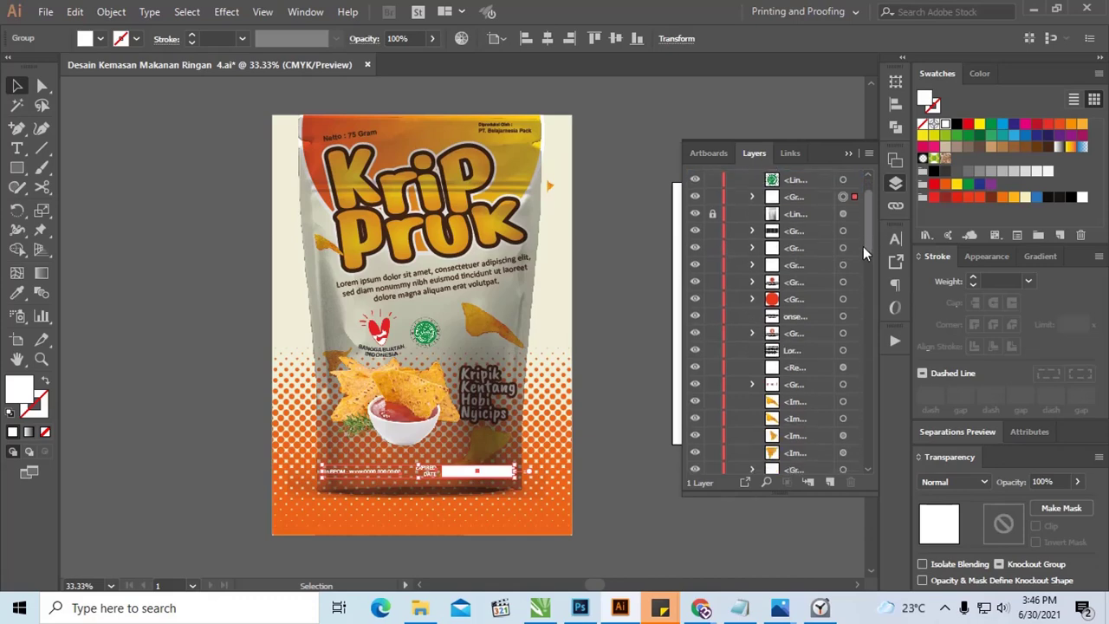
{"action": "scroll", "coordinate": [861, 286], "scroll_direction": "down", "scroll_amount": 2}
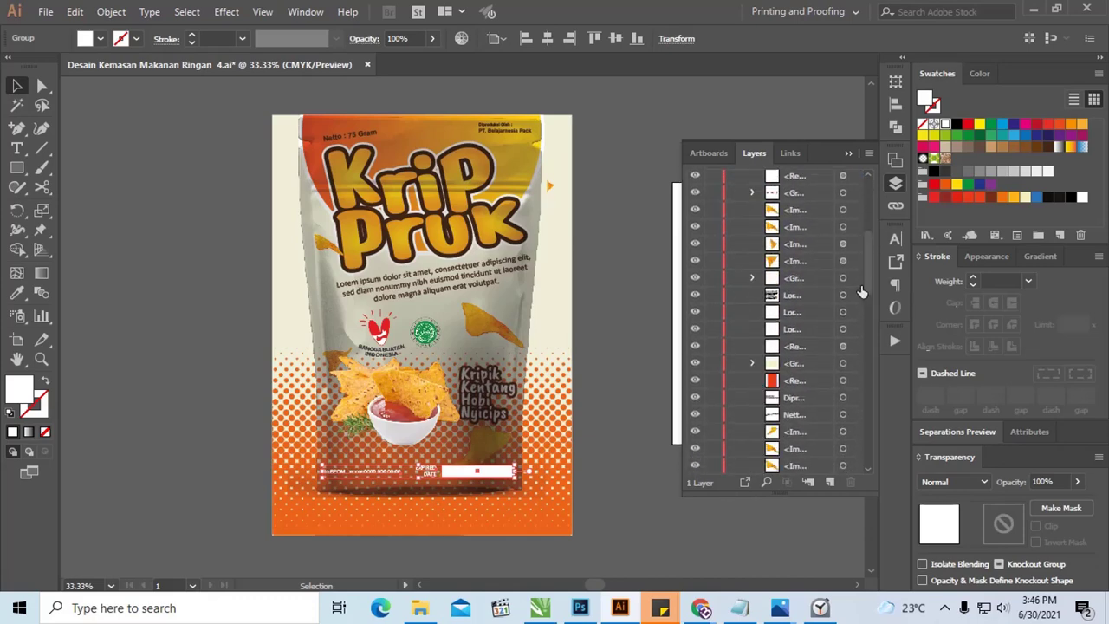
{"action": "left_click", "coordinate": [663, 211]}
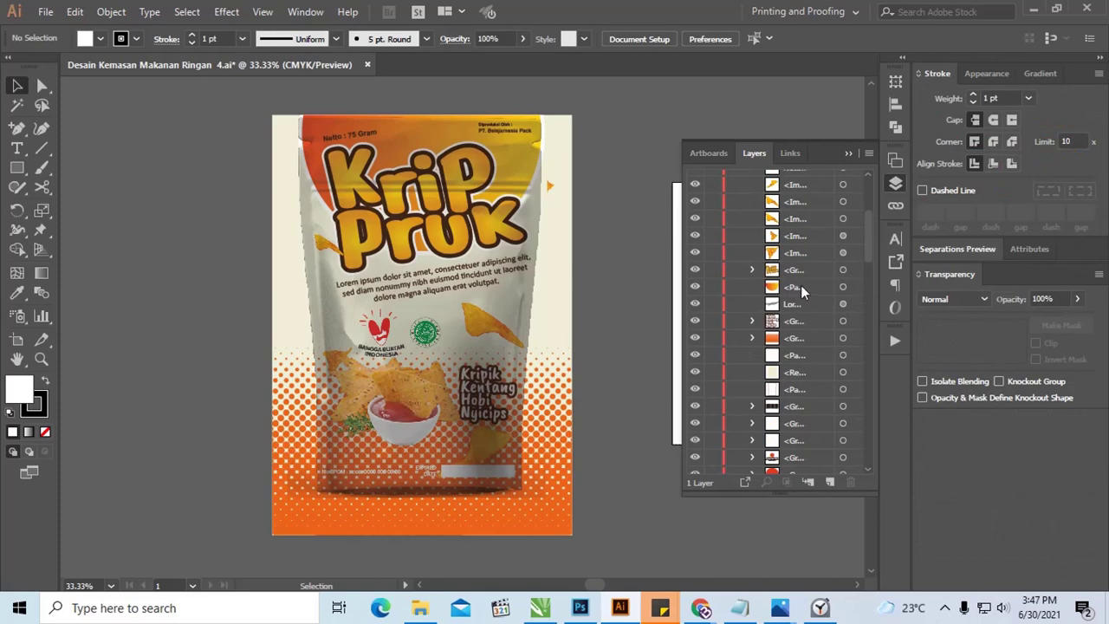
{"action": "left_click_drag", "start_coordinate": [869, 241], "coordinate": [865, 253]}
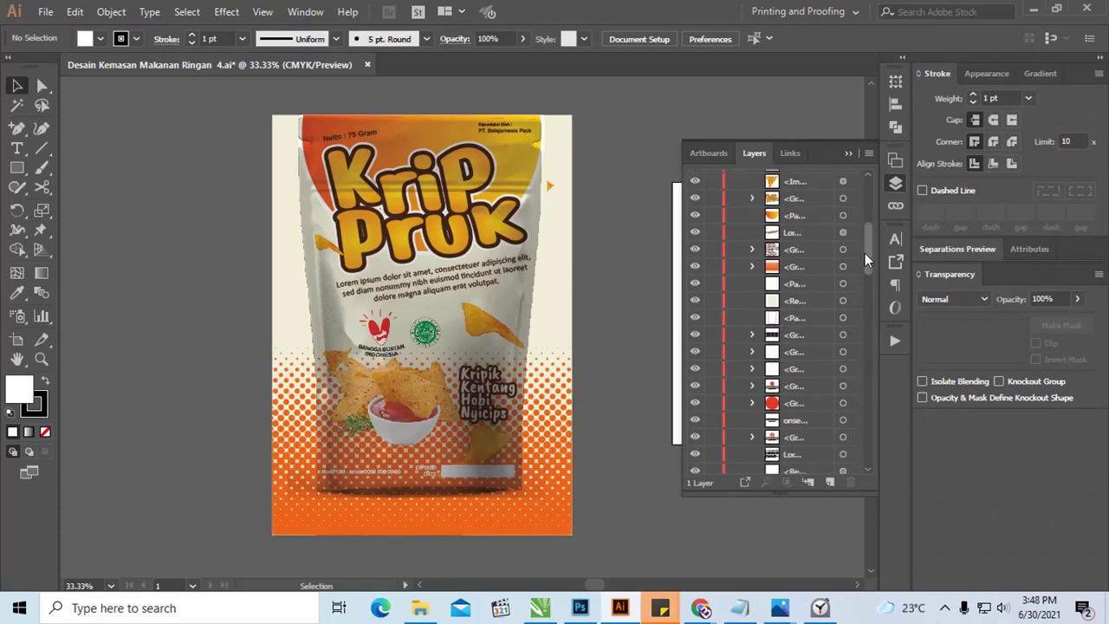
{"action": "left_click", "coordinate": [843, 319]}
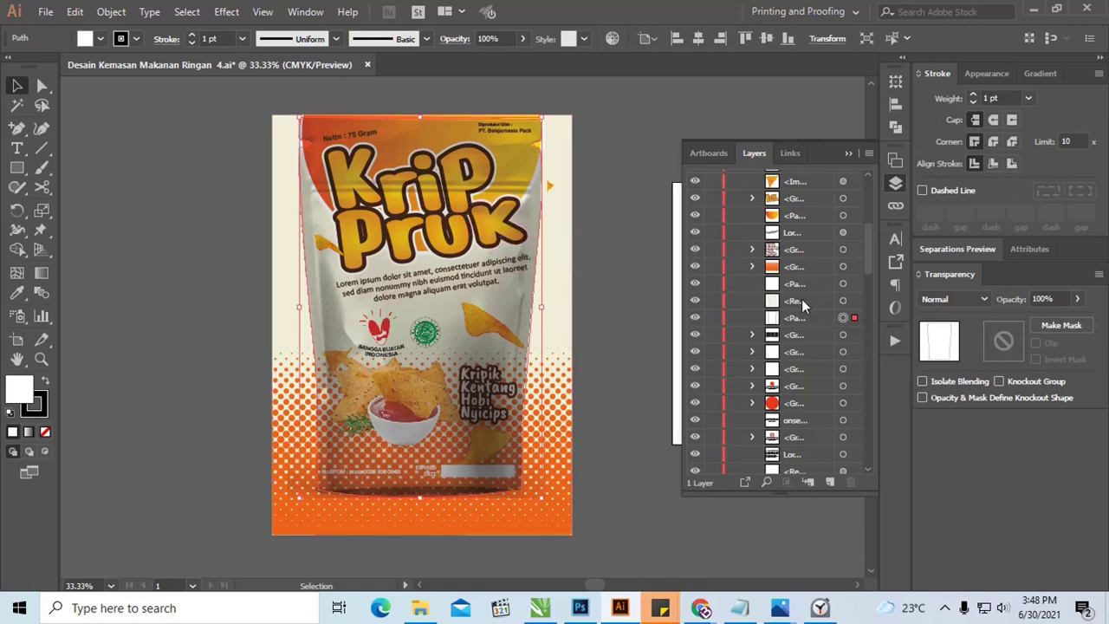
{"action": "left_click_drag", "start_coordinate": [869, 271], "coordinate": [866, 200]}
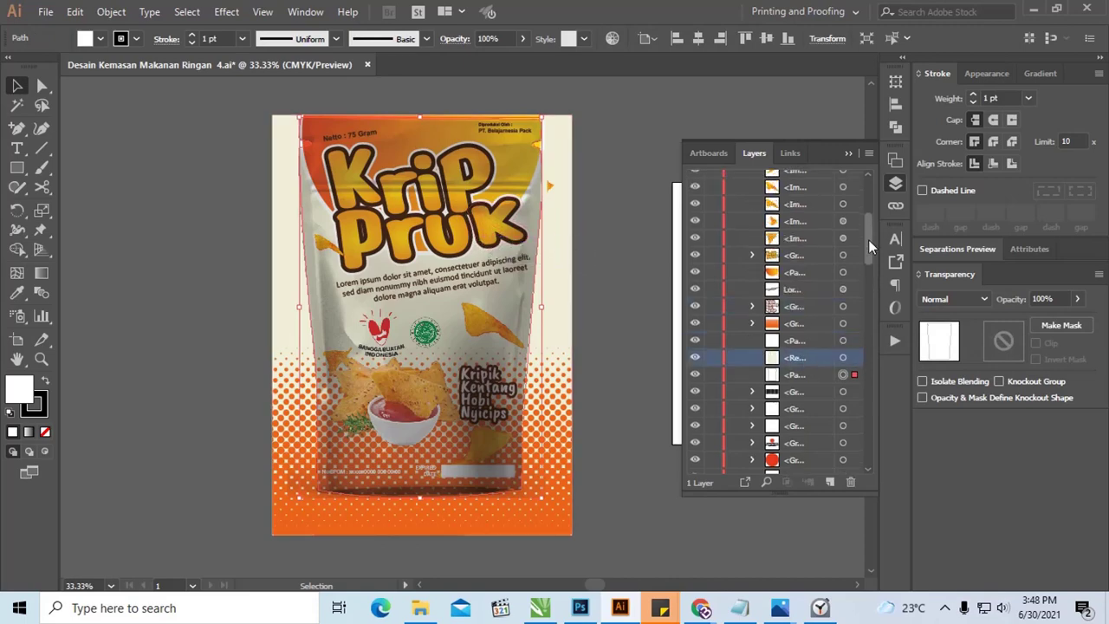
{"action": "scroll", "coordinate": [822, 297], "scroll_direction": "down", "scroll_amount": 10}
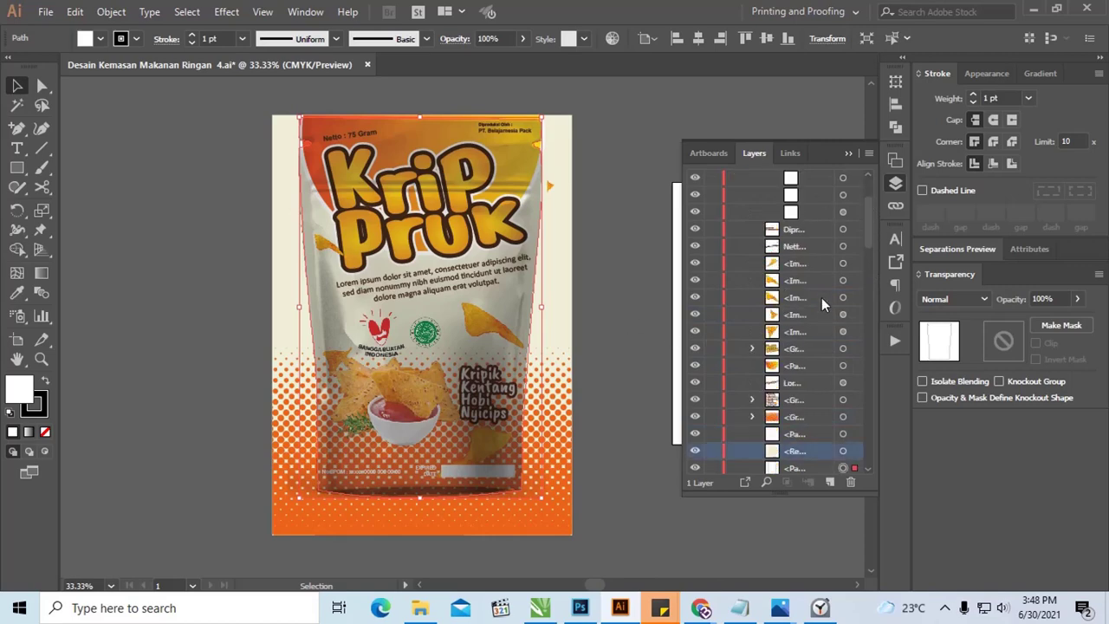
{"action": "scroll", "coordinate": [822, 297], "scroll_direction": "down", "scroll_amount": 1}
{"action": "left_click_drag", "start_coordinate": [607, 526], "coordinate": [243, 103]}
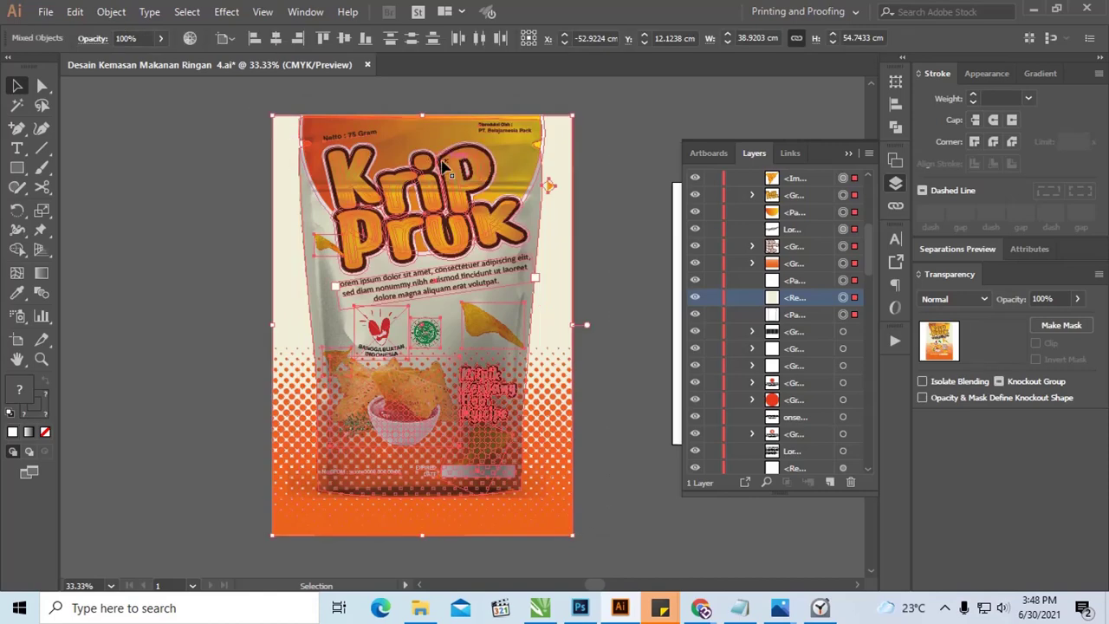
Slide the front design aside to check the pouch, then undo and deselect.
{"action": "left_click", "coordinate": [844, 316], "text": "shift"}
{"action": "key", "text": "a"}
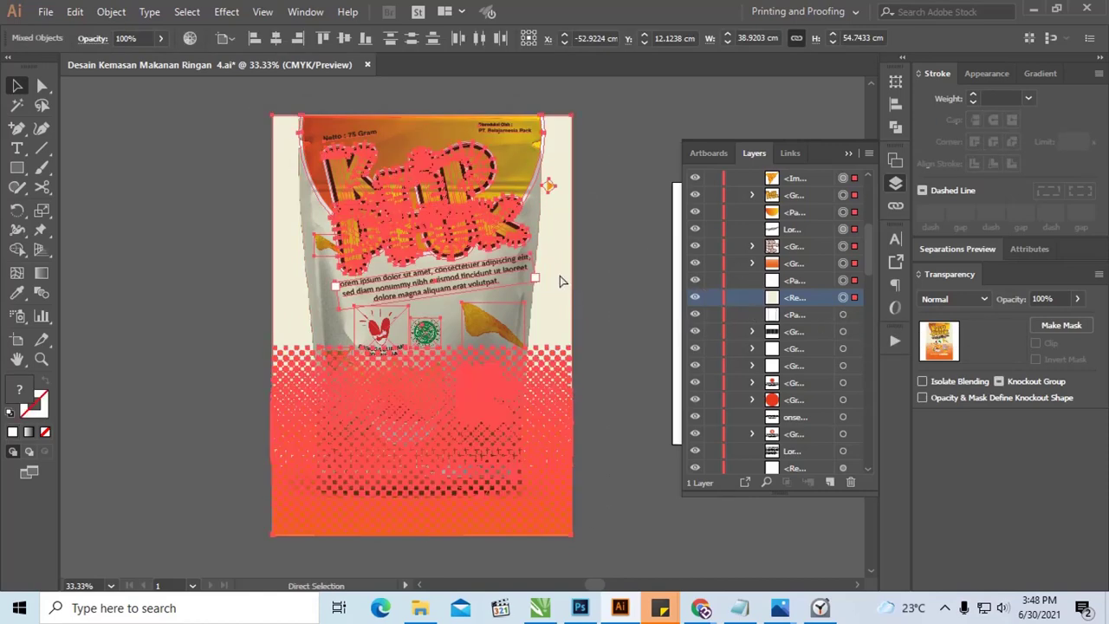
{"action": "key", "text": "v"}
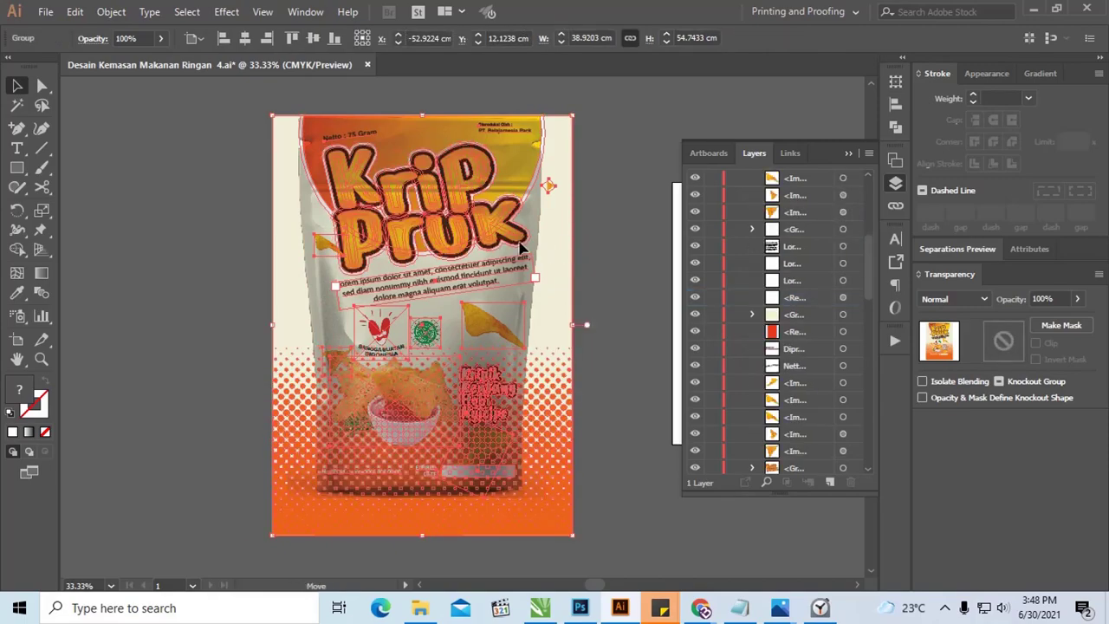
{"action": "left_click_drag", "start_coordinate": [593, 251], "coordinate": [444, 257]}
{"action": "key", "text": "a"}
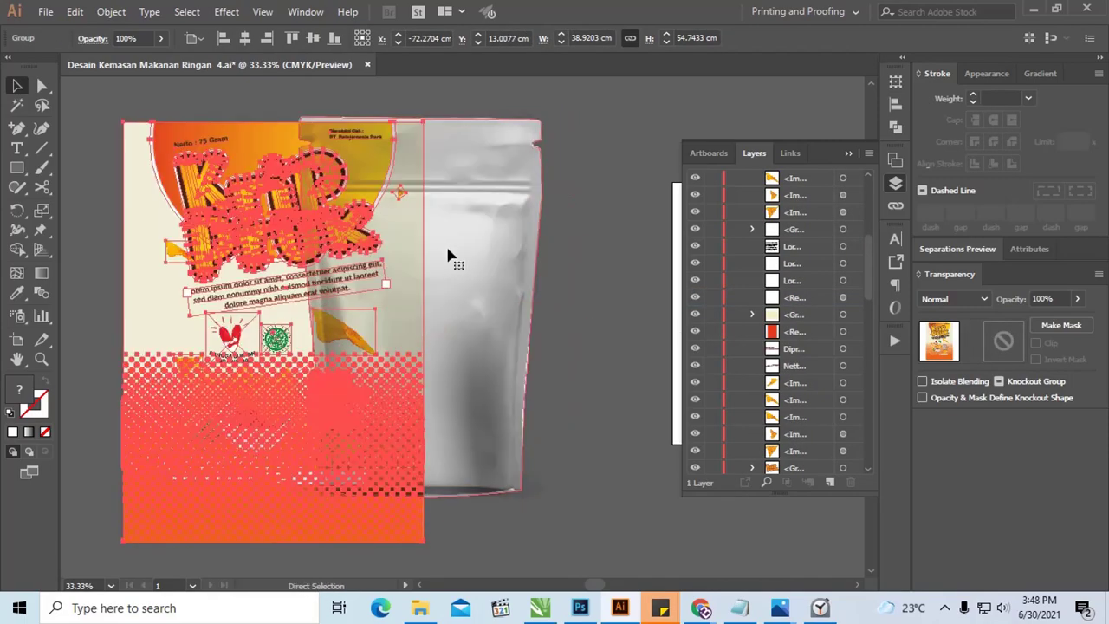
{"action": "key", "text": "ctrl+z"}
{"action": "key", "text": "ctrl+shift+a"}
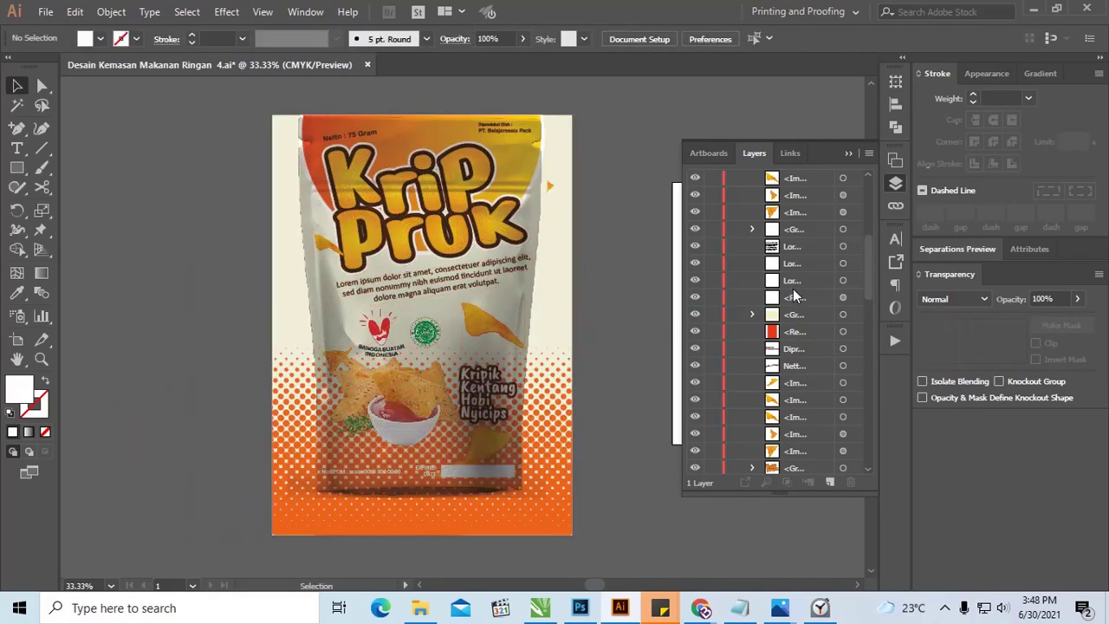
Drag the <Path> pouch row to the top of Layer 2, then select the pouch shape.
{"action": "scroll", "coordinate": [838, 252], "scroll_direction": "up", "scroll_amount": 3}
{"action": "scroll", "coordinate": [837, 251], "scroll_direction": "up", "scroll_amount": 3}
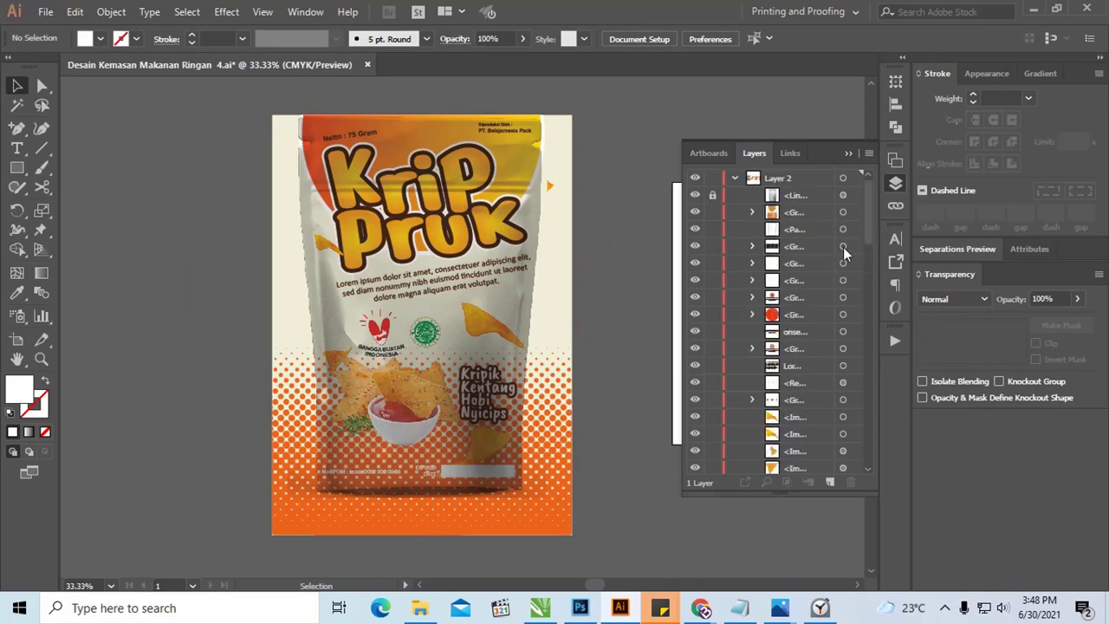
{"action": "left_click", "coordinate": [843, 229]}
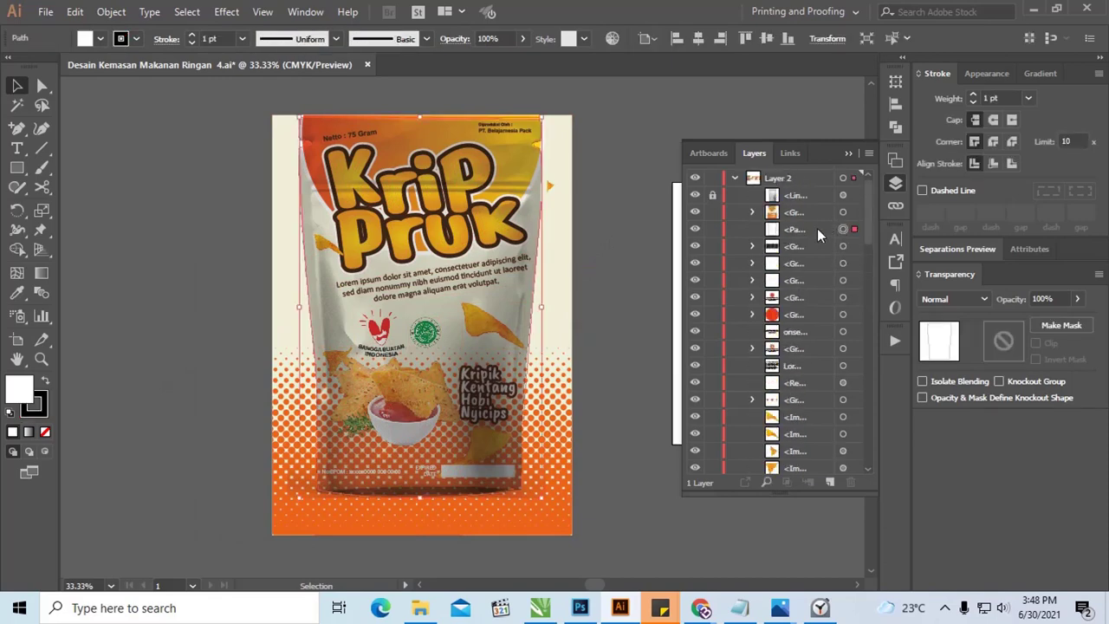
{"action": "left_click_drag", "start_coordinate": [817, 230], "coordinate": [816, 212]}
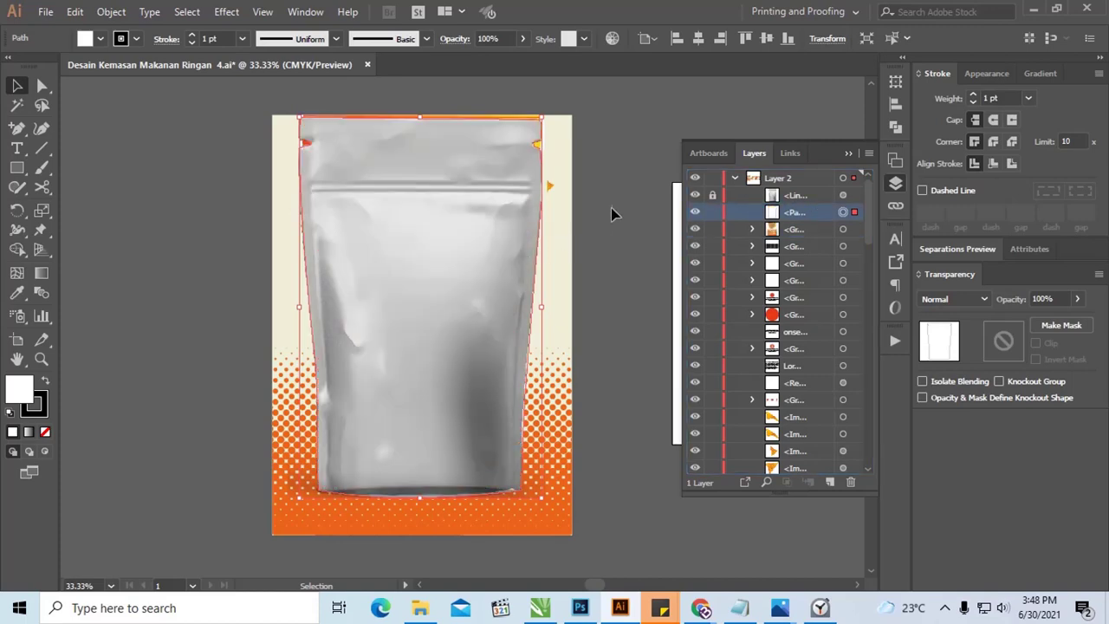
{"action": "key", "text": "ctrl+shift+a"}
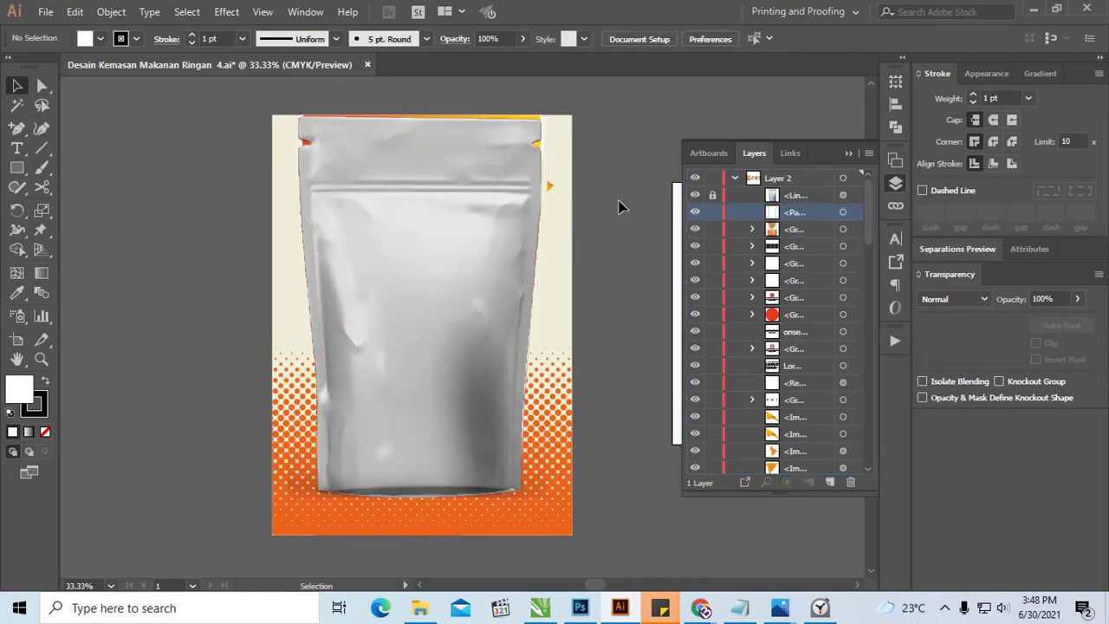
{"action": "left_click", "coordinate": [487, 227]}
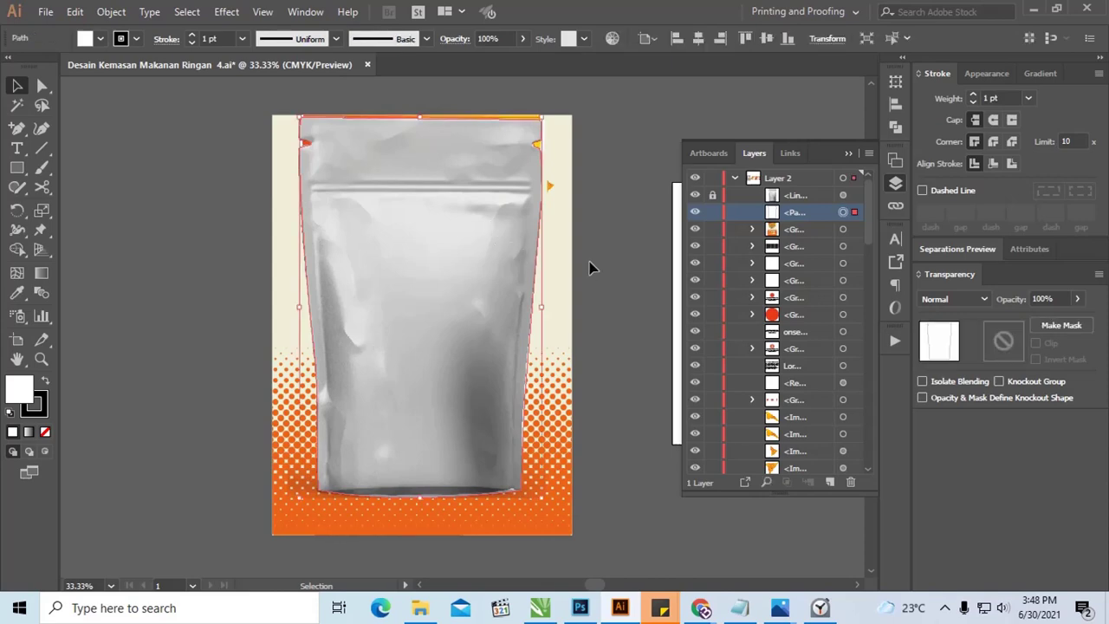
{"action": "right_click", "coordinate": [567, 252]}
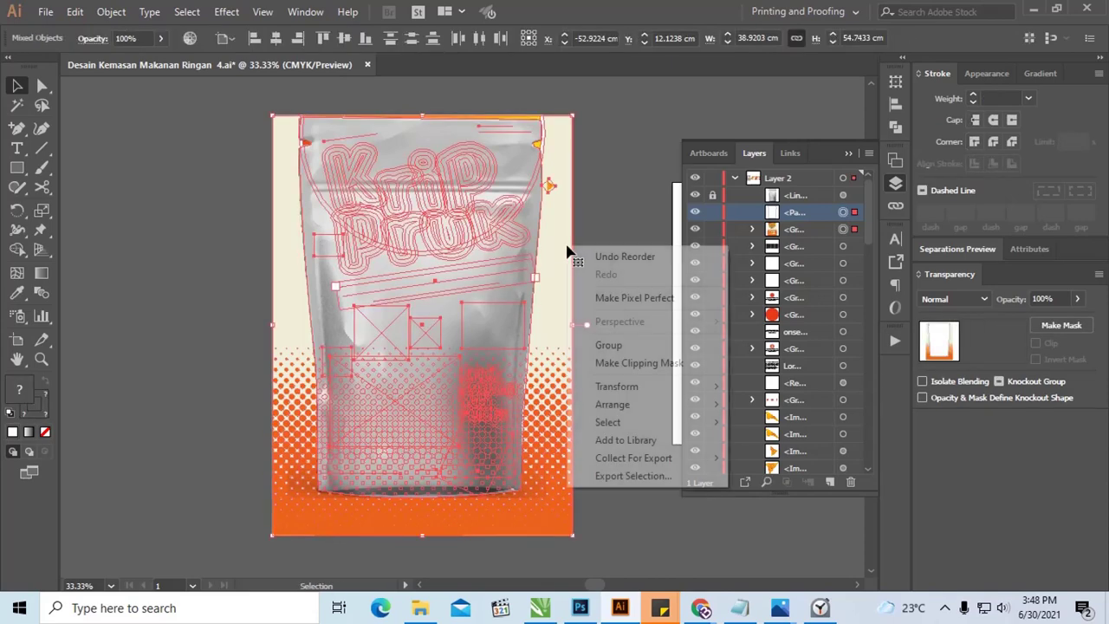
{"action": "left_click", "coordinate": [634, 361]}
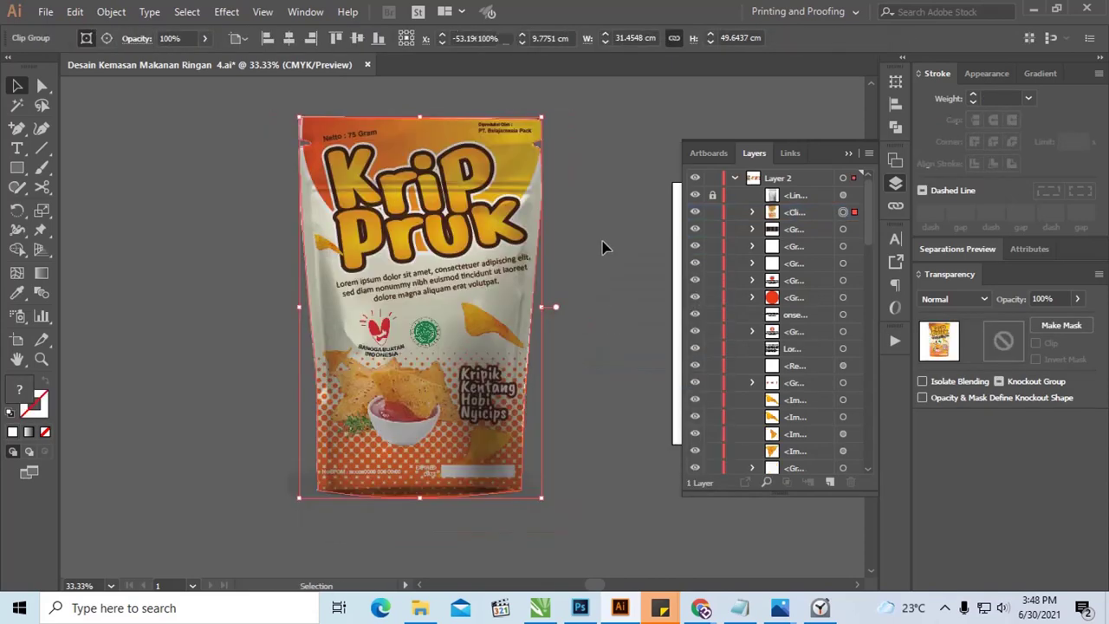
{"action": "left_click", "coordinate": [604, 256]}
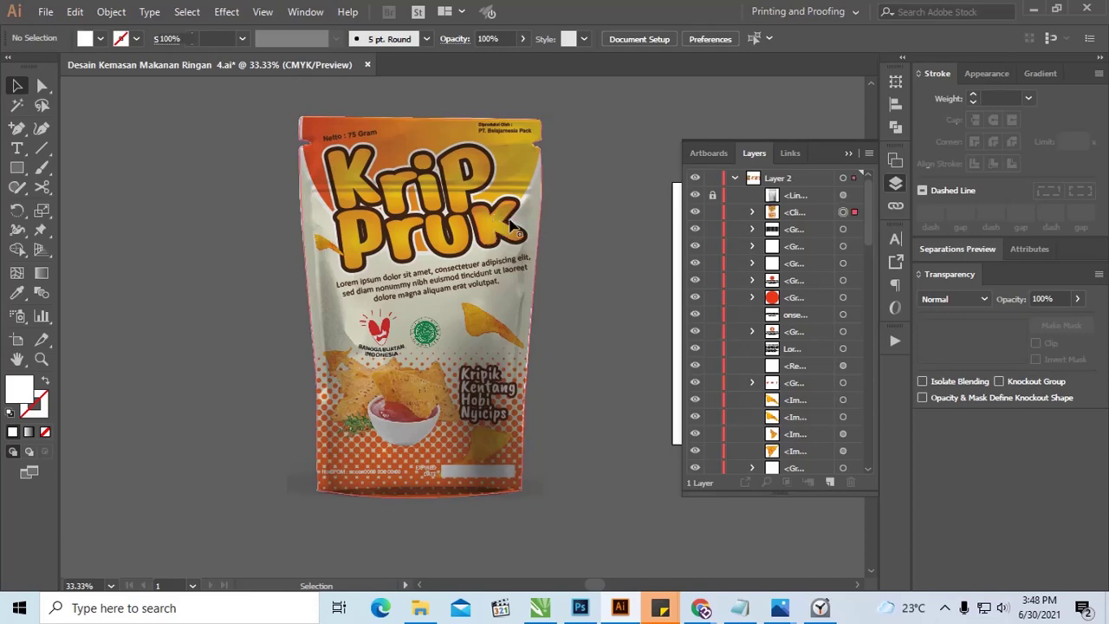
{"action": "left_click_drag", "start_coordinate": [496, 218], "coordinate": [575, 227]}
{"action": "key", "text": "ctrl+alt+7"}
{"action": "left_click", "coordinate": [604, 221]}
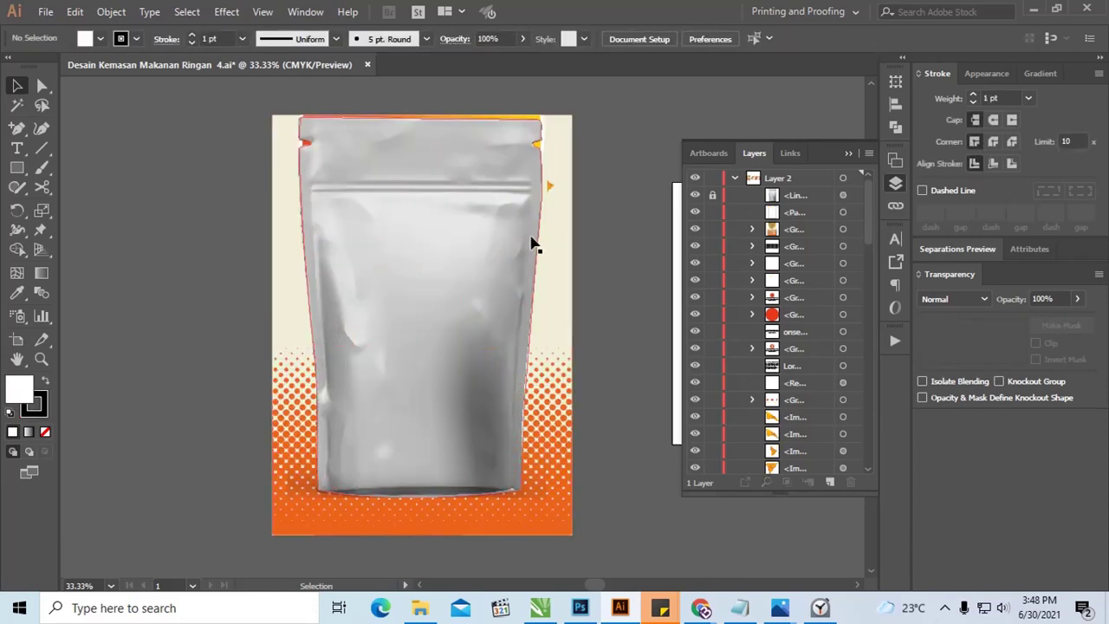
{"action": "left_click", "coordinate": [526, 252]}
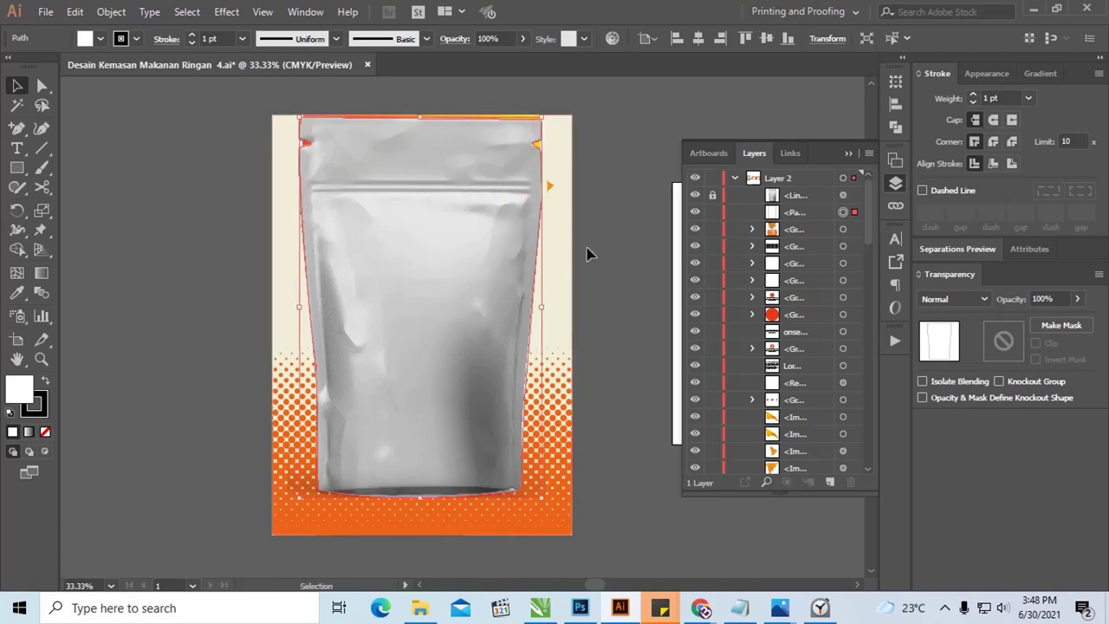
Duplicate the pouch shape off to the left, keeping the original over the design.
{"action": "mouse_move", "coordinate": [497, 268]}
{"action": "left_mouse_down"}
{"action": "mouse_move", "coordinate": [403, 260]}
{"action": "mouse_move", "coordinate": [414, 259]}
{"action": "left_mouse_up"}
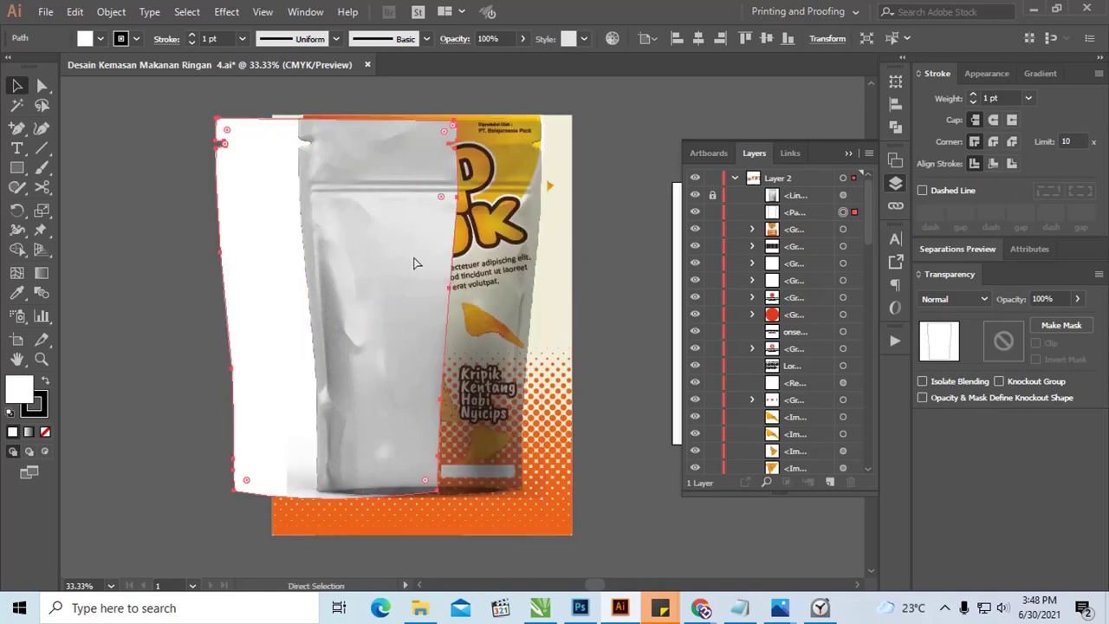
{"action": "key", "text": "ctrl+z"}
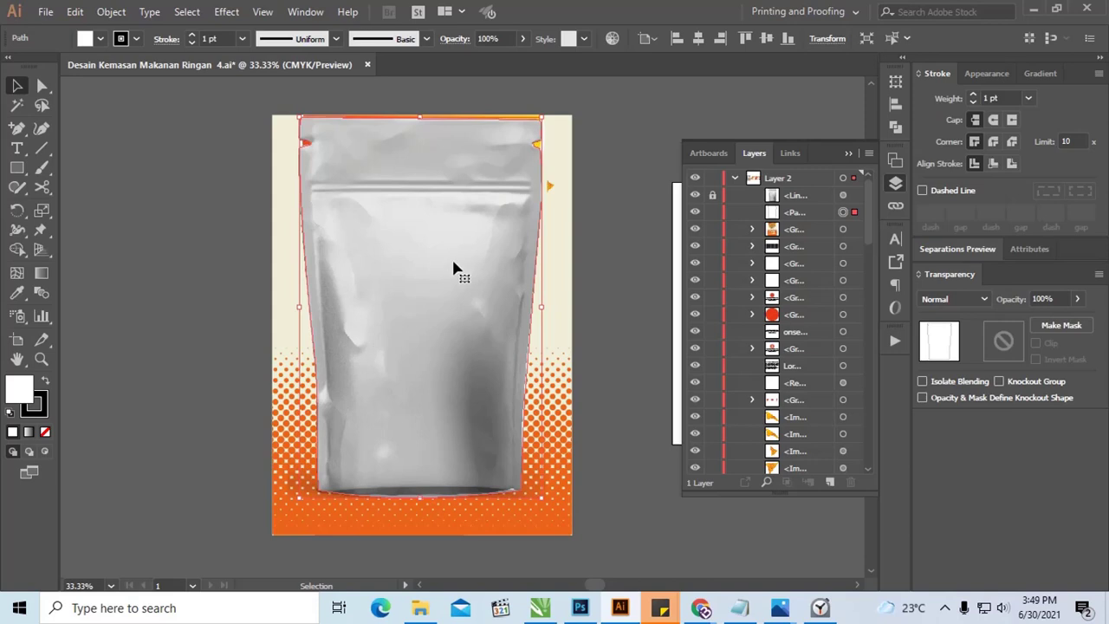
{"action": "key", "text": "a"}
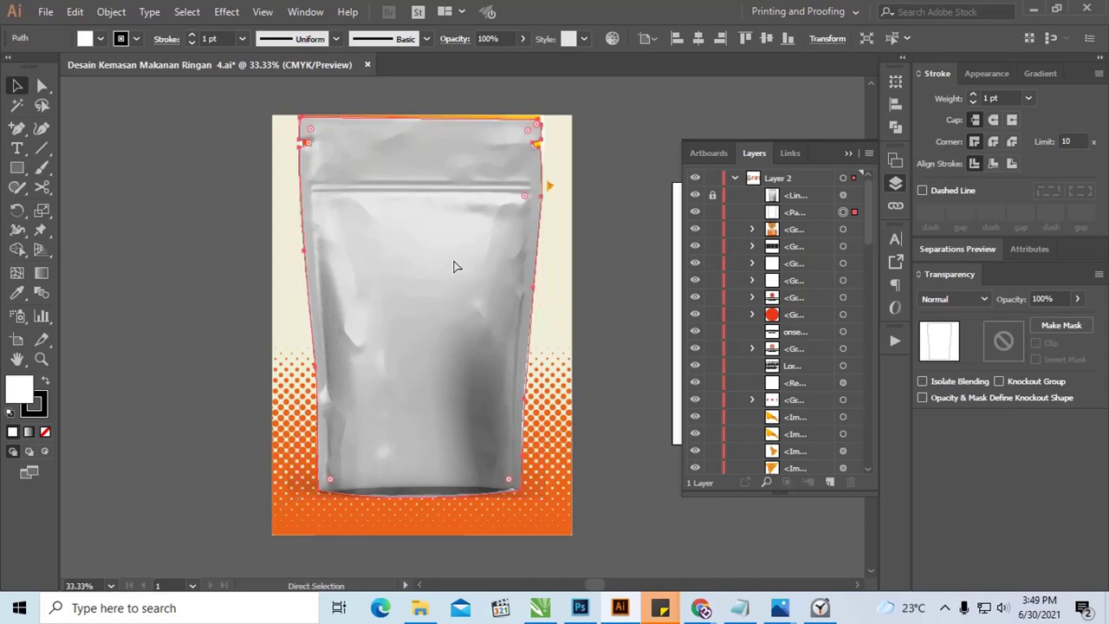
{"action": "key", "text": "v"}
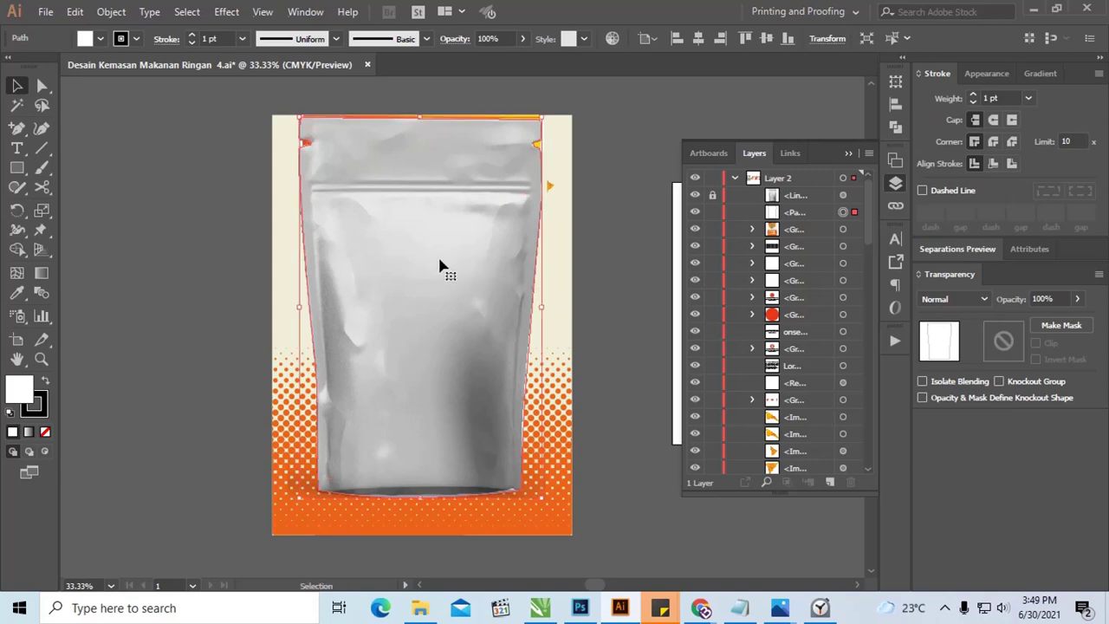
{"action": "left_click_drag", "start_coordinate": [440, 260], "coordinate": [127, 261]}
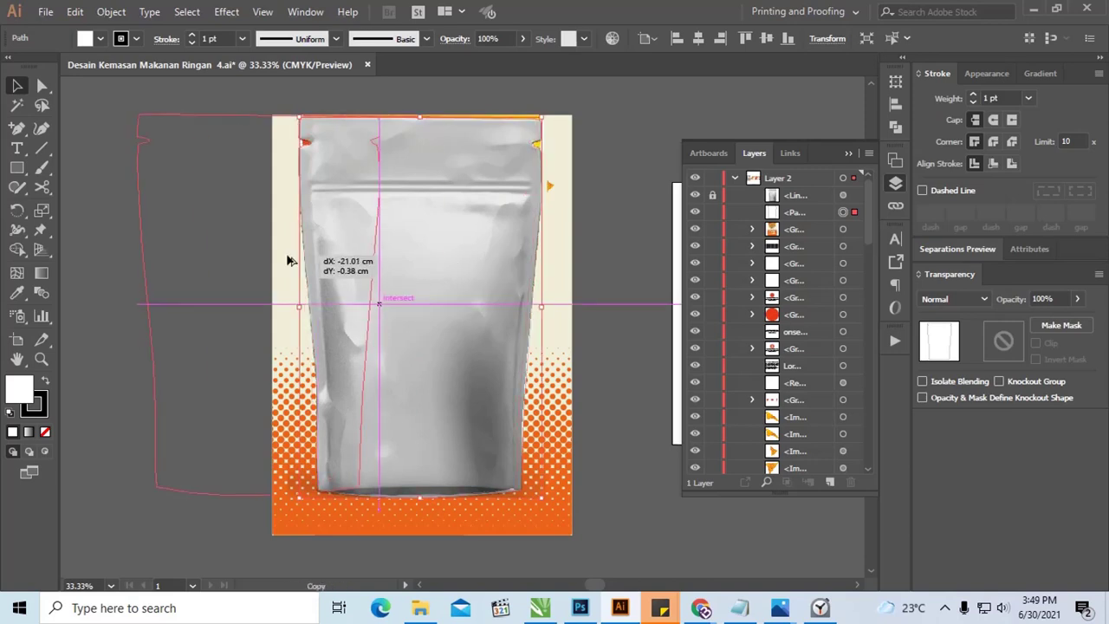
{"action": "left_click", "coordinate": [403, 251]}
Clip the design into the pouch shape and line the pouch copy up over it.
{"action": "key", "text": "a"}
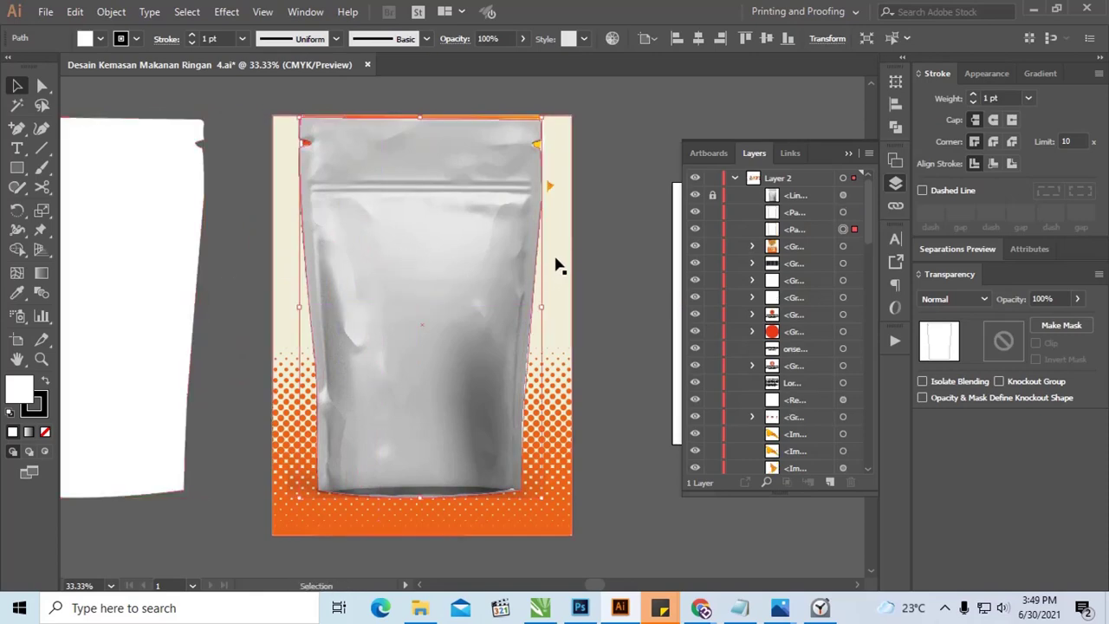
{"action": "mouse_move", "coordinate": [555, 263]}
{"action": "left_mouse_down"}
{"action": "mouse_move", "coordinate": [494, 260]}
{"action": "mouse_move", "coordinate": [547, 259]}
{"action": "left_mouse_up"}
{"action": "key", "text": "ctrl+a"}
{"action": "right_click", "coordinate": [554, 253]}
{"action": "left_click", "coordinate": [630, 370]}
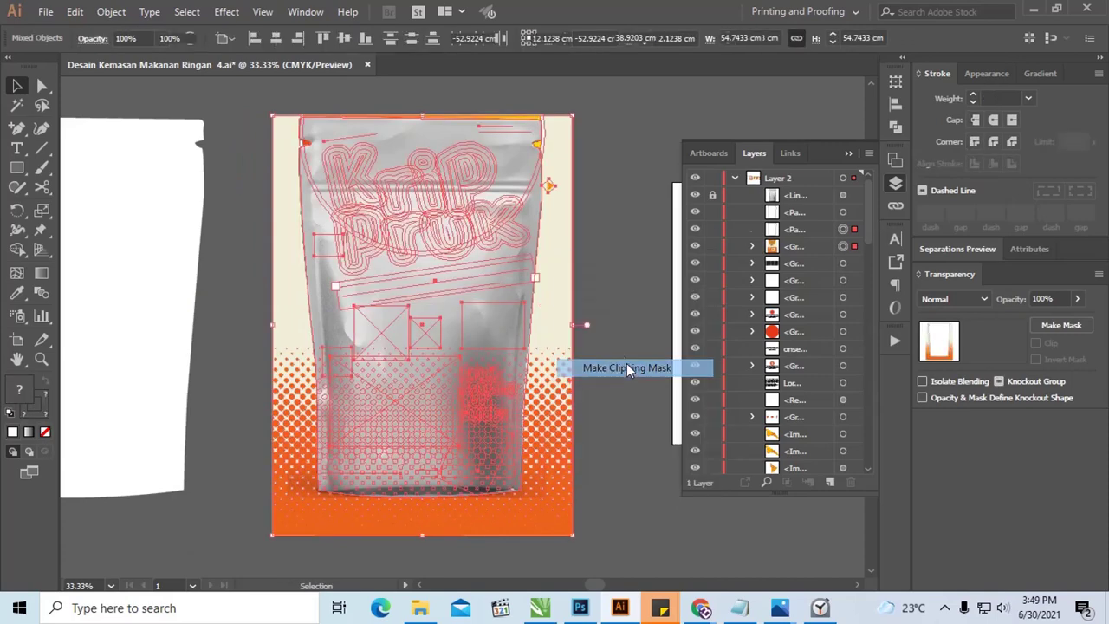
{"action": "scroll", "coordinate": [577, 279], "scroll_direction": "left", "scroll_amount": 2}
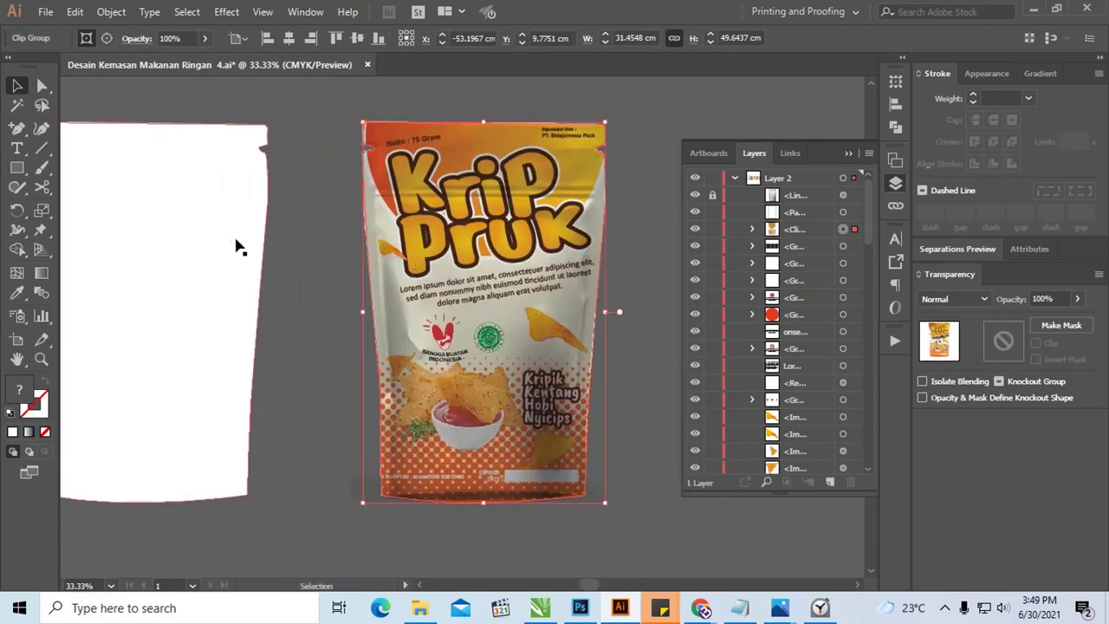
{"action": "mouse_move", "coordinate": [240, 245]}
{"action": "left_mouse_down"}
{"action": "mouse_move", "coordinate": [552, 248]}
{"action": "mouse_move", "coordinate": [531, 259]}
{"action": "mouse_move", "coordinate": [527, 251]}
{"action": "left_mouse_up"}
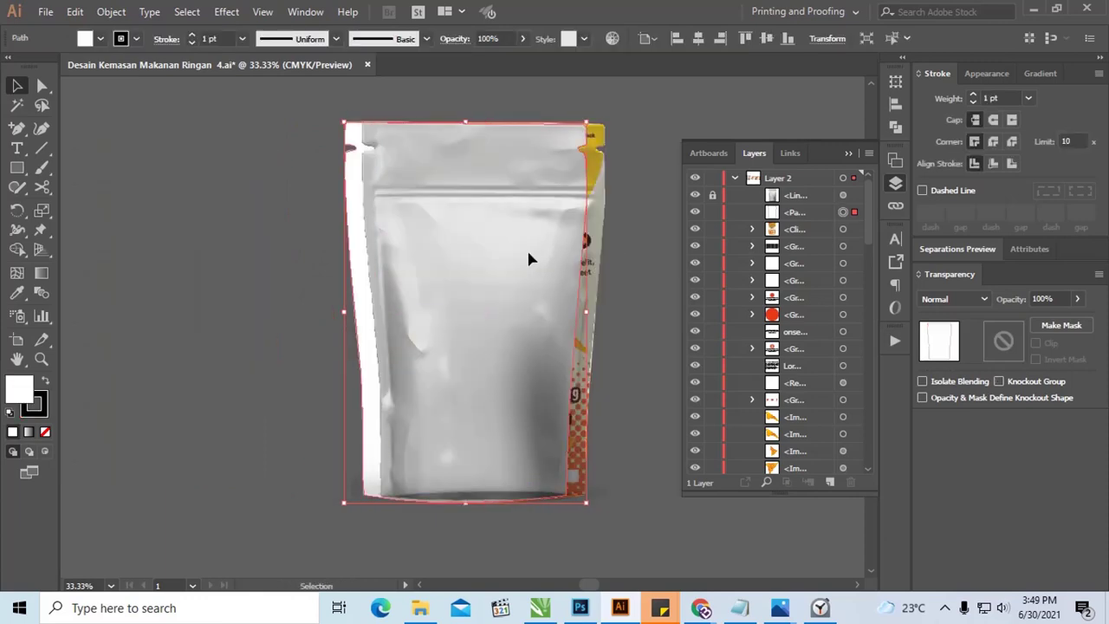
{"action": "key", "text": "ctrl+z"}
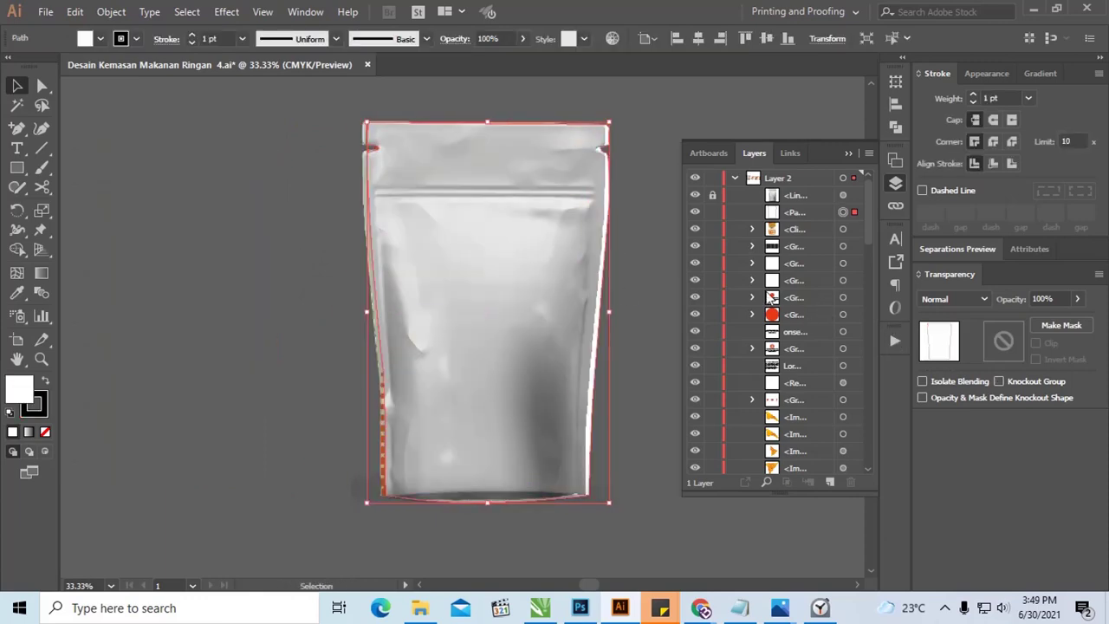
Nudge the pouch mockup left, set it to Overlay, and lower its opacity.
{"action": "key", "text": "shift+Left"}
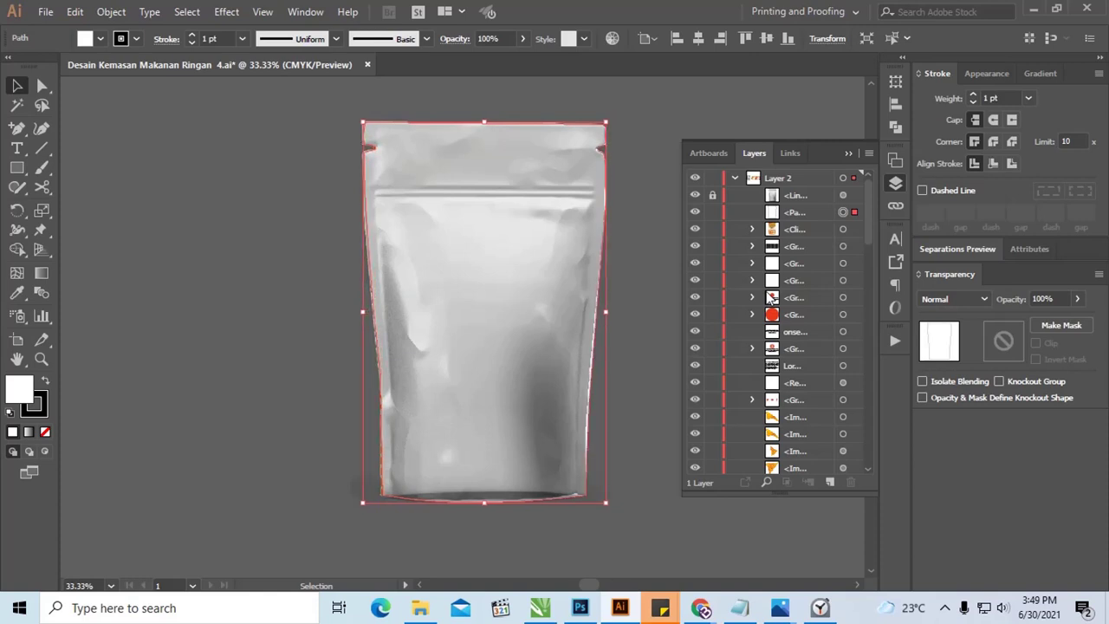
{"action": "left_click", "coordinate": [955, 297]}
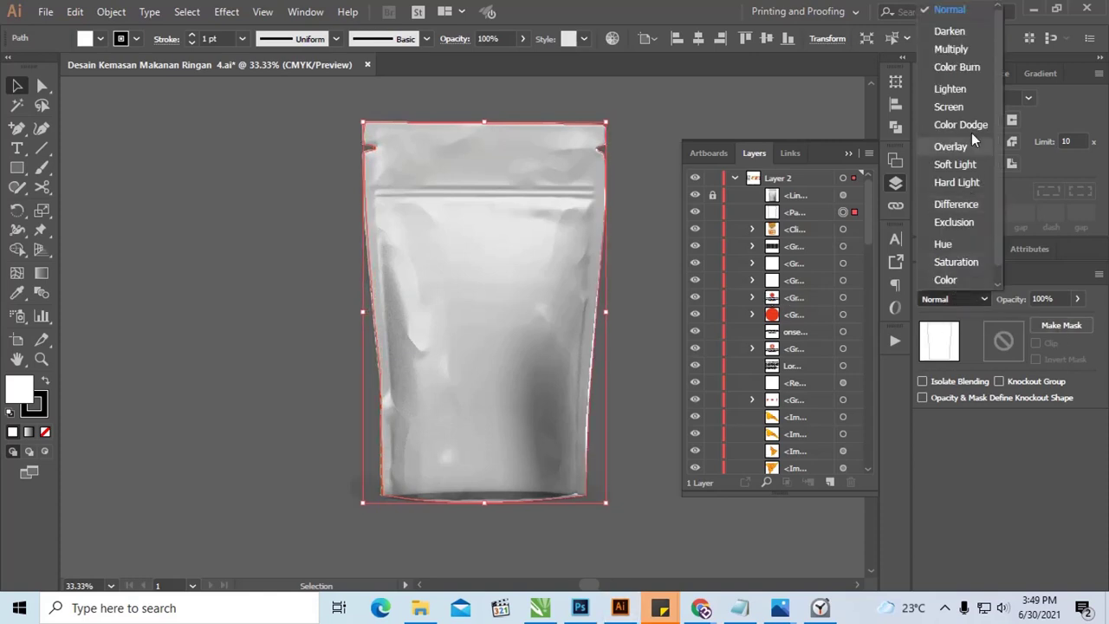
{"action": "left_click", "coordinate": [951, 147]}
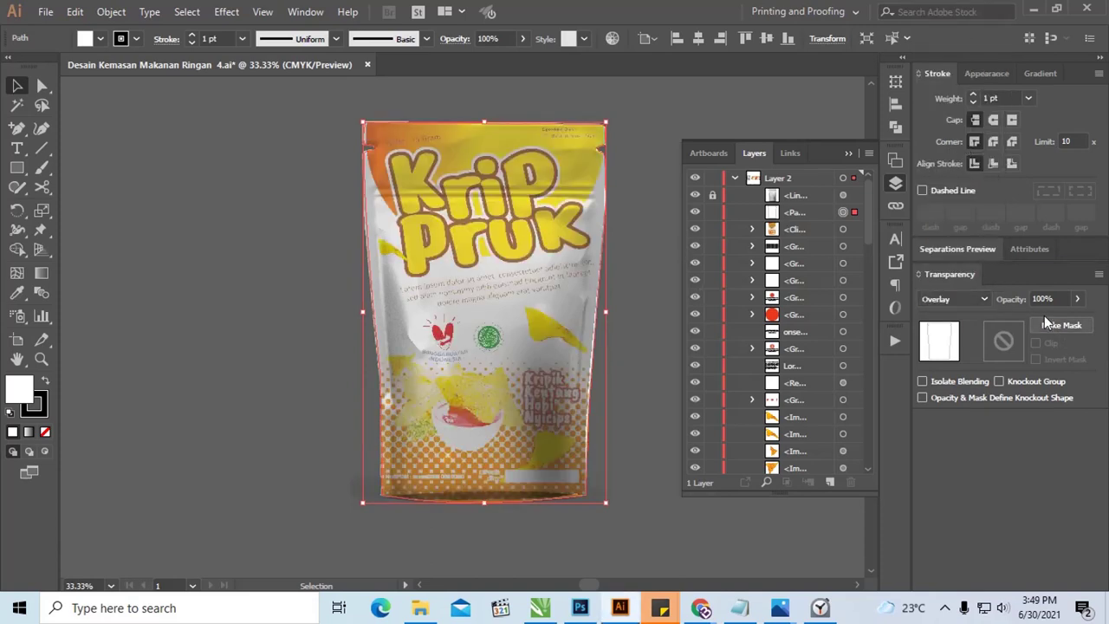
{"action": "left_click", "coordinate": [1079, 299]}
{"action": "left_click_drag", "start_coordinate": [1060, 320], "coordinate": [1026, 321]}
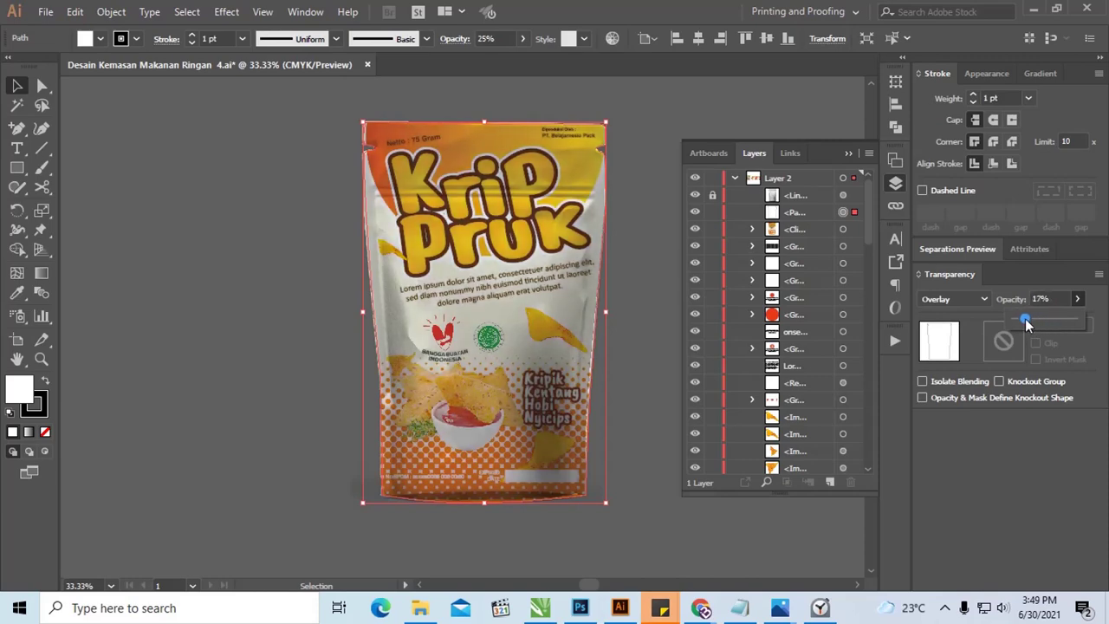
{"action": "left_click", "coordinate": [696, 214]}
{"action": "left_click", "coordinate": [695, 214]}
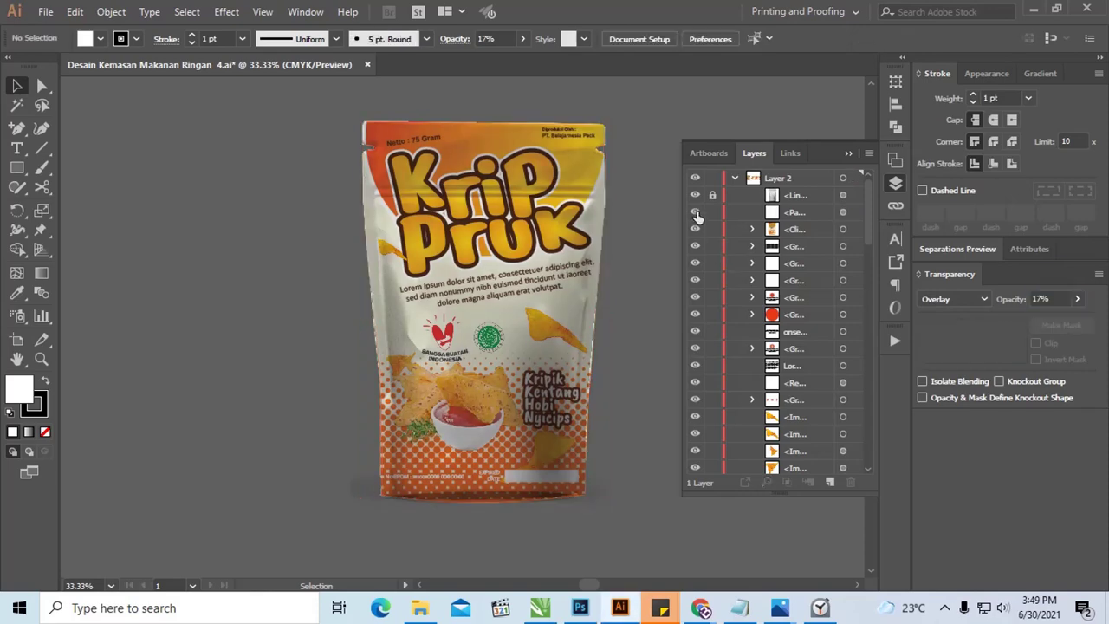
Fine-tune the pouch mockup's opacity to 48% and close the Layers panel.
{"action": "left_click", "coordinate": [1077, 299]}
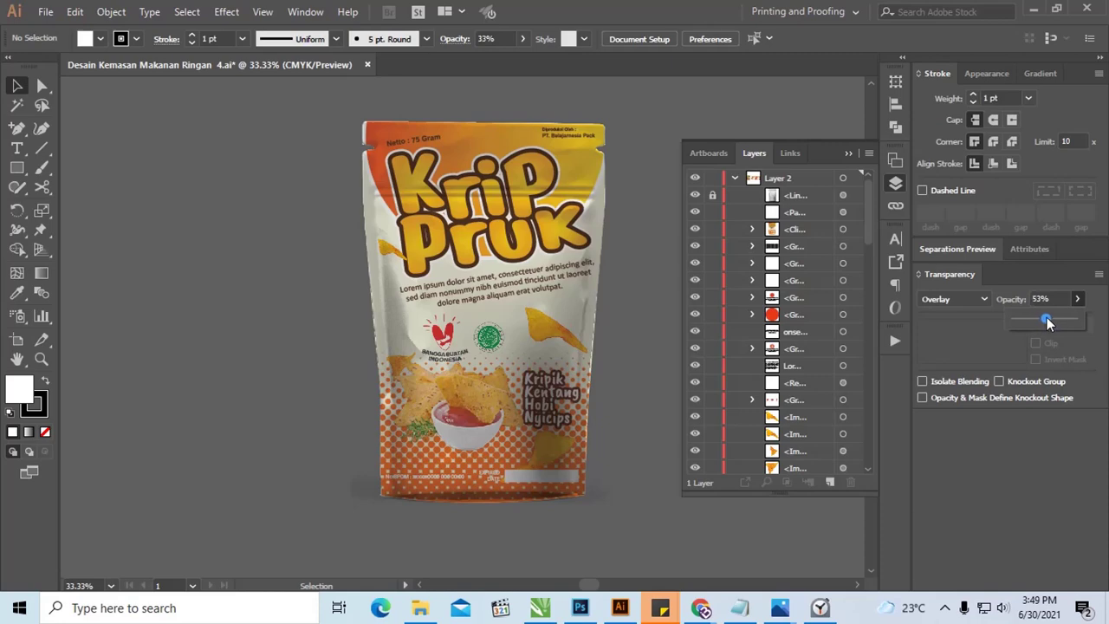
{"action": "mouse_move", "coordinate": [1047, 323]}
{"action": "left_mouse_down"}
{"action": "mouse_move", "coordinate": [1030, 323]}
{"action": "mouse_move", "coordinate": [1044, 318]}
{"action": "left_mouse_up"}
{"action": "left_click", "coordinate": [620, 255]}
{"action": "left_click", "coordinate": [610, 253]}
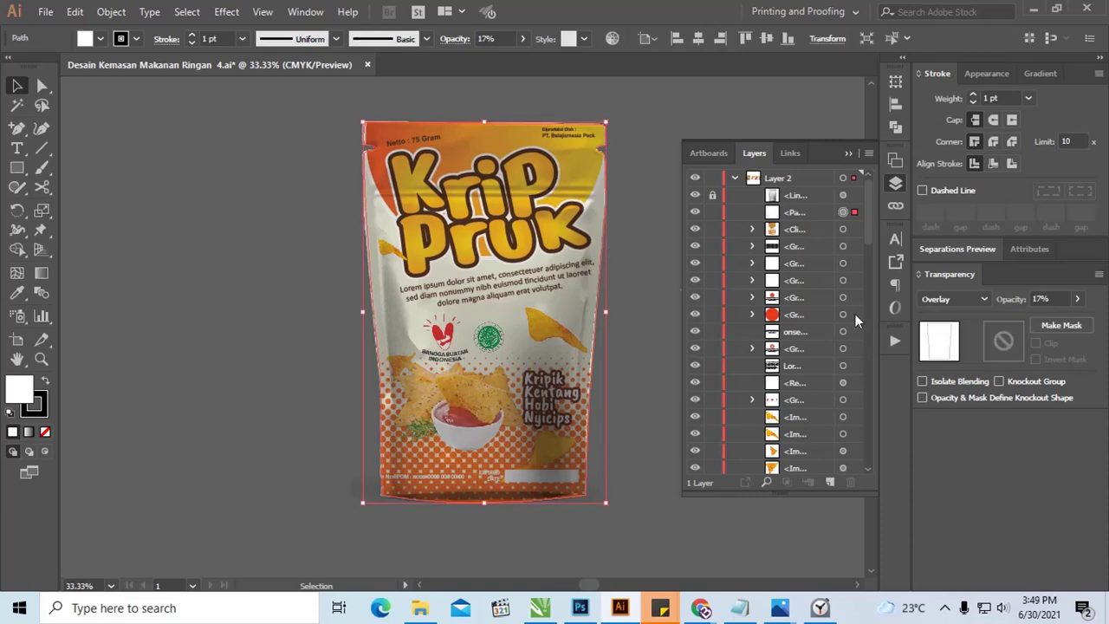
{"action": "left_click", "coordinate": [1078, 301]}
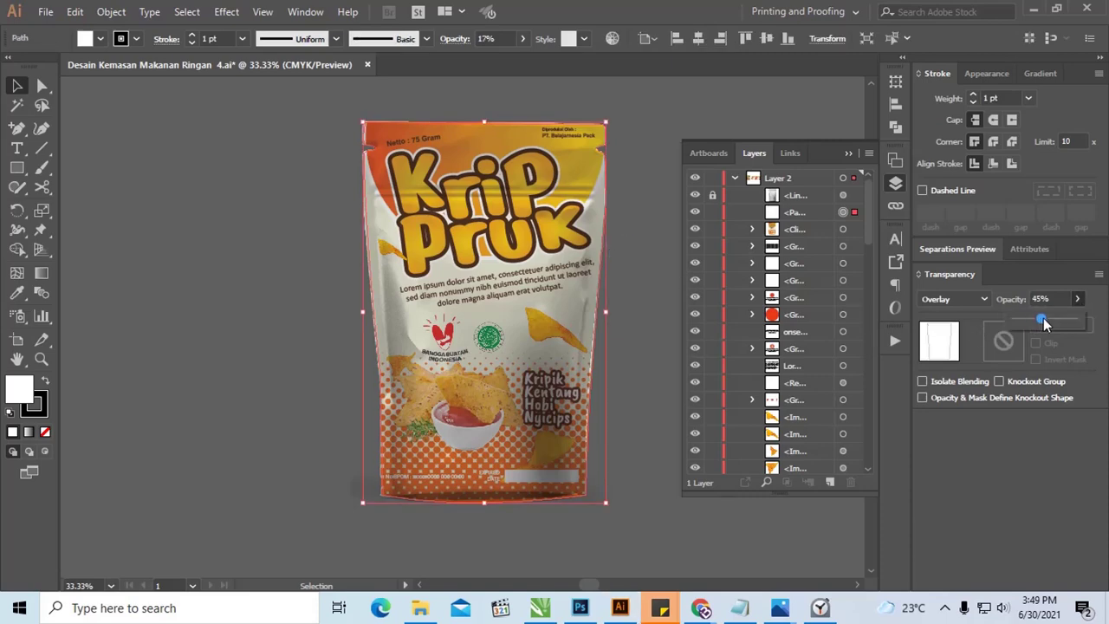
{"action": "left_click_drag", "start_coordinate": [1044, 323], "coordinate": [1047, 323]}
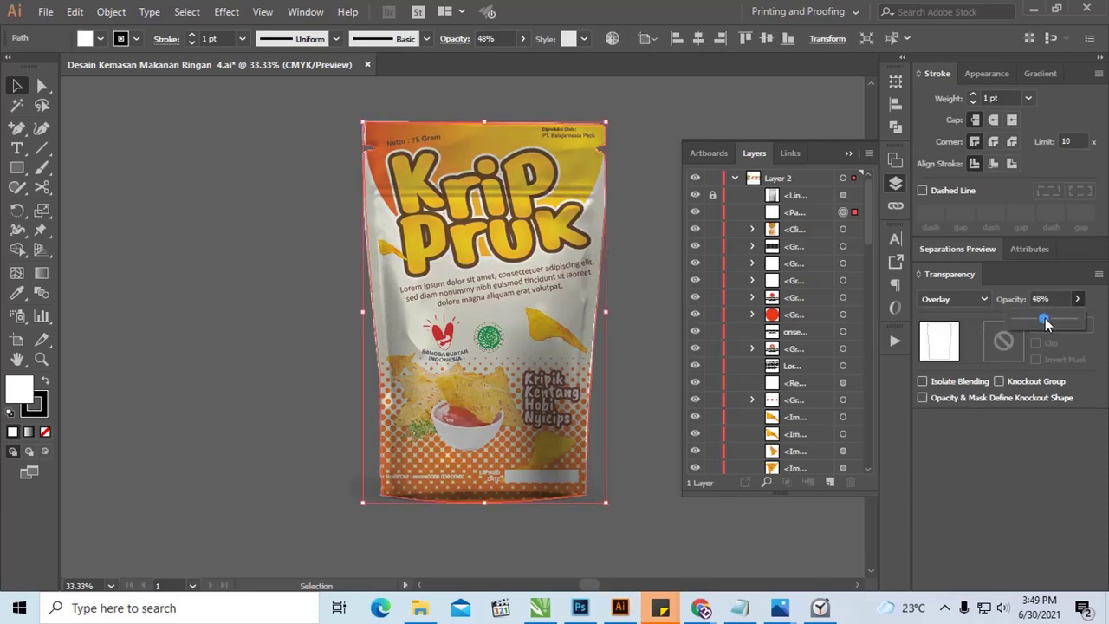
{"action": "left_click", "coordinate": [849, 153]}
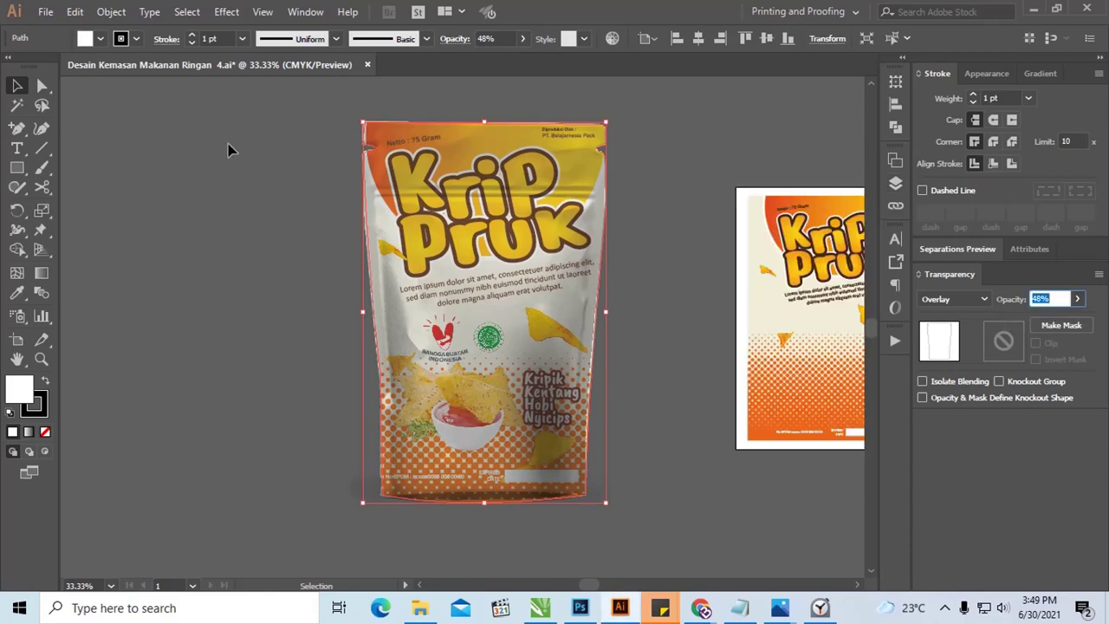
{"action": "left_click", "coordinate": [17, 88]}
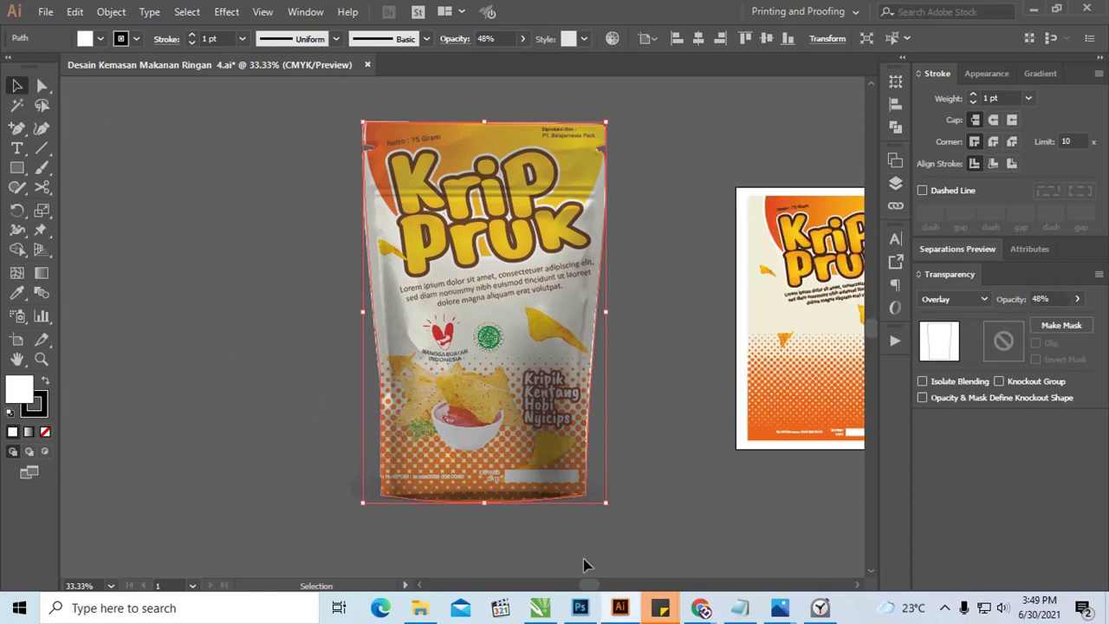
In the CorelDRAW flyer, switch to the Bézier curve drawing tool.
{"action": "left_click", "coordinate": [660, 611]}
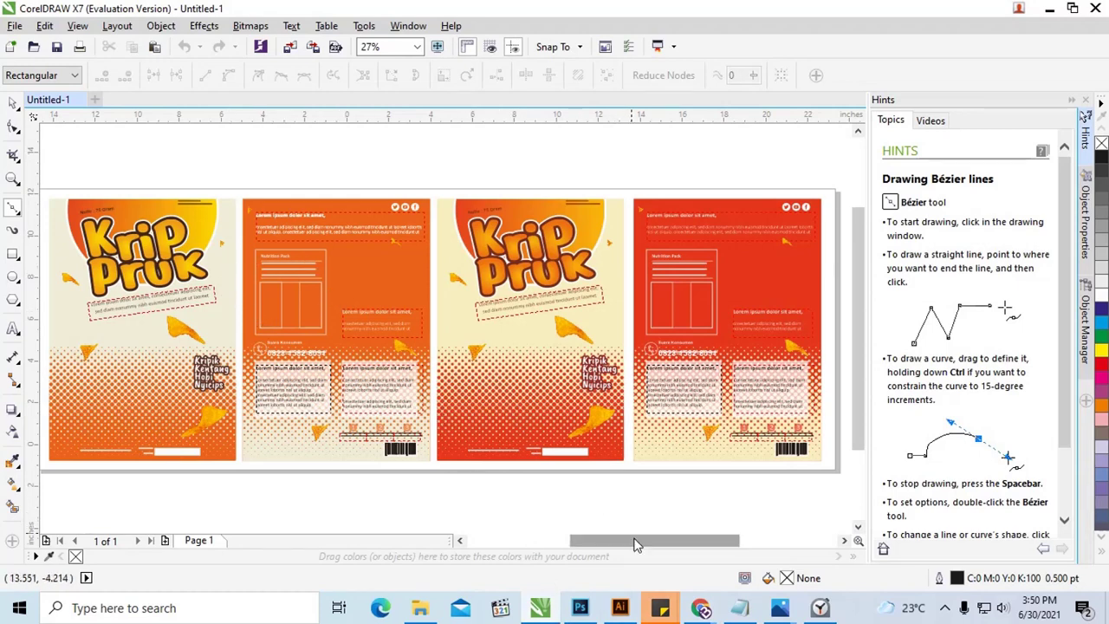
{"action": "left_click_drag", "start_coordinate": [636, 540], "coordinate": [577, 540]}
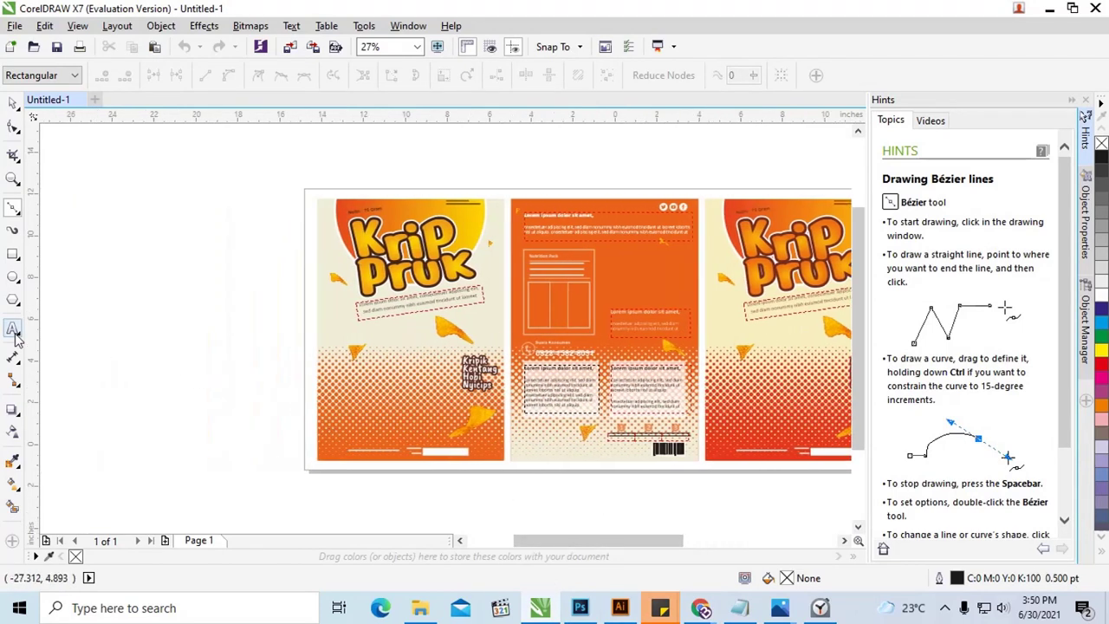
{"action": "left_click", "coordinate": [13, 211]}
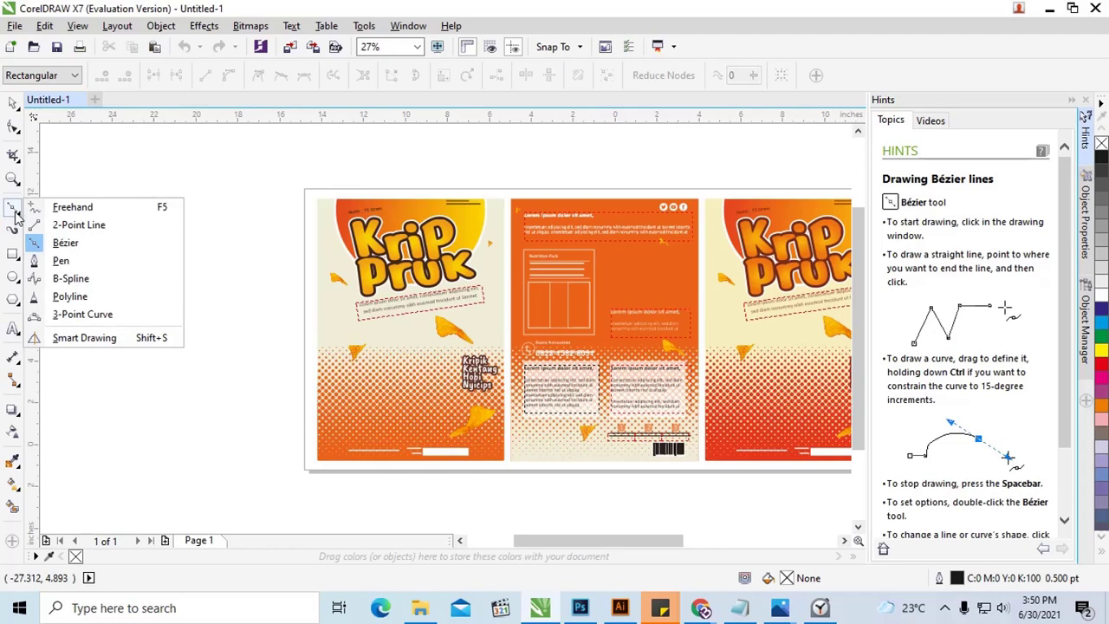
{"action": "left_click", "coordinate": [89, 242]}
{"action": "left_click", "coordinate": [13, 211]}
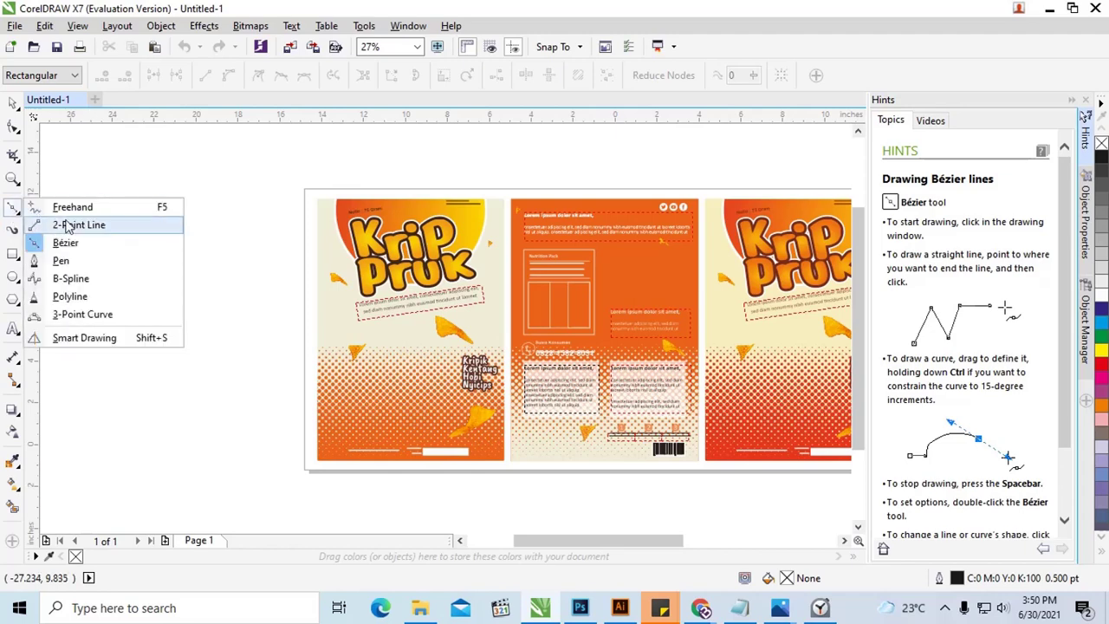
{"action": "left_click", "coordinate": [76, 246]}
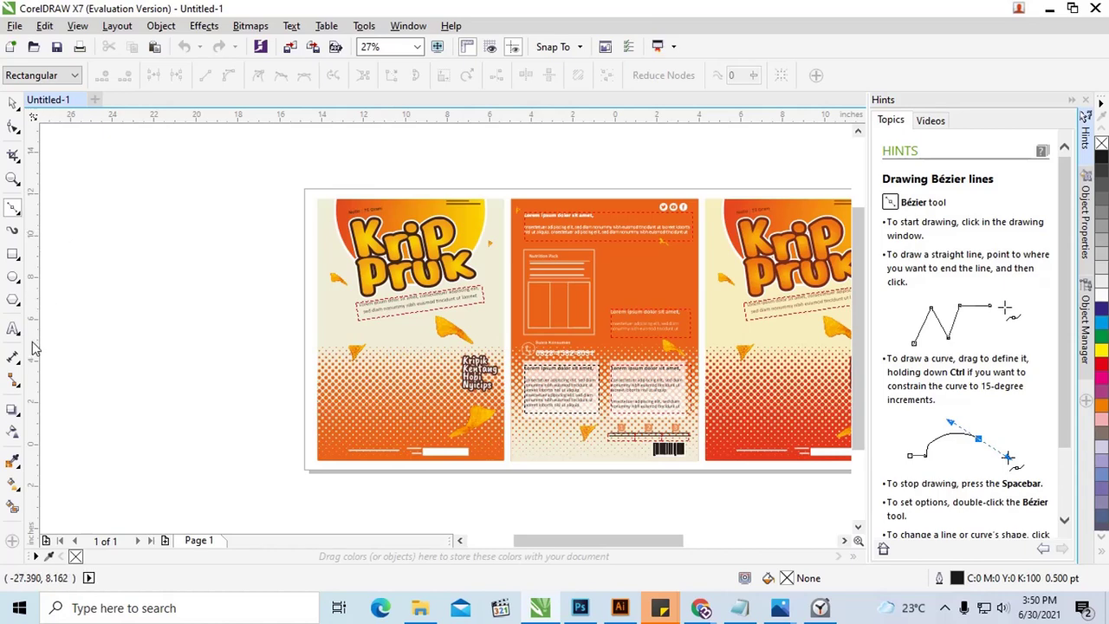
Browse CorelDRAW's transparency blend modes and object commands without applying changes.
{"action": "left_click", "coordinate": [13, 432]}
{"action": "left_click", "coordinate": [177, 77]}
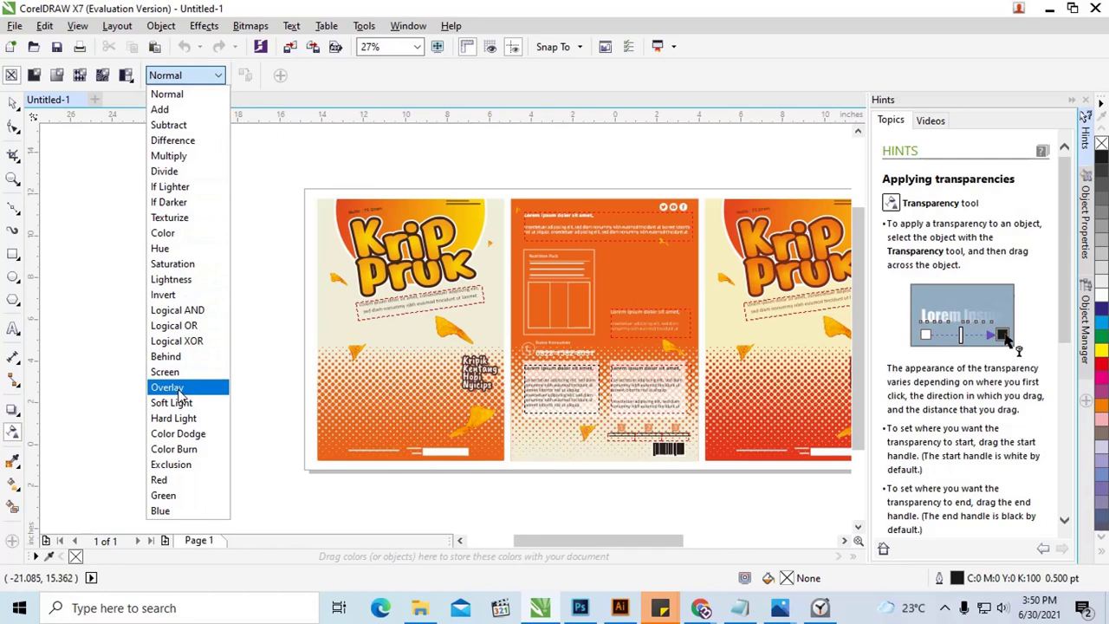
{"action": "left_click", "coordinate": [30, 116]}
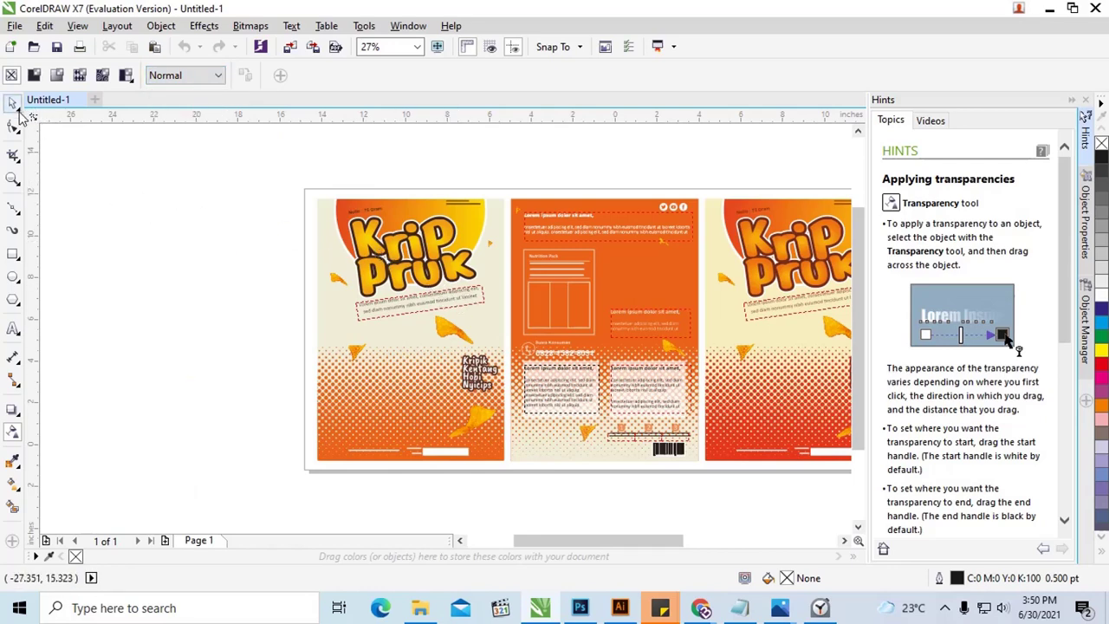
{"action": "left_click", "coordinate": [13, 105]}
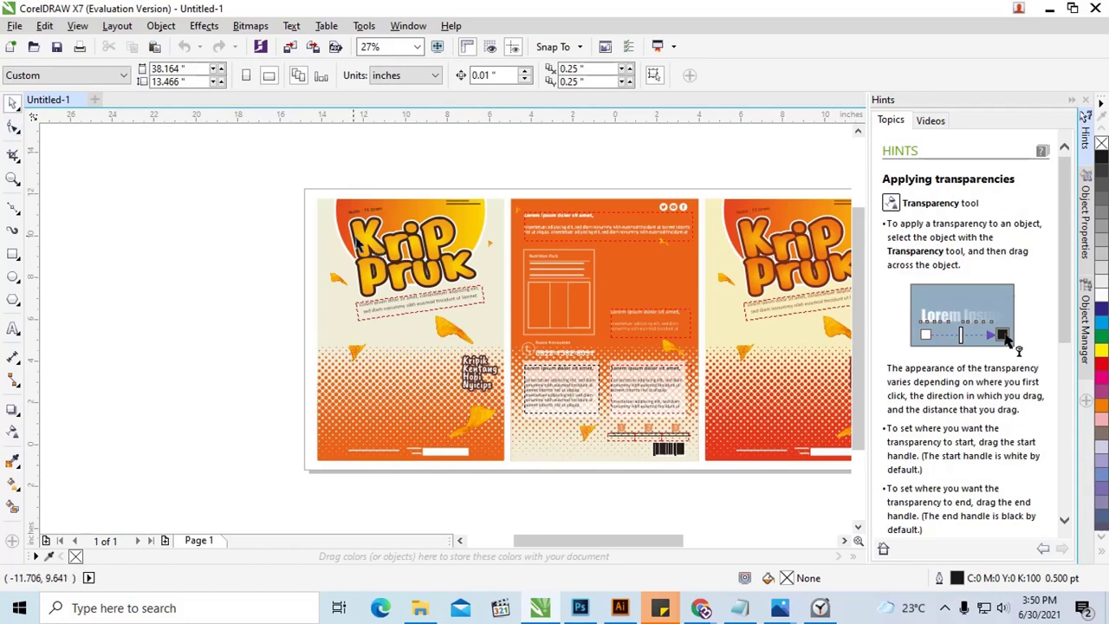
{"action": "left_click", "coordinate": [332, 228]}
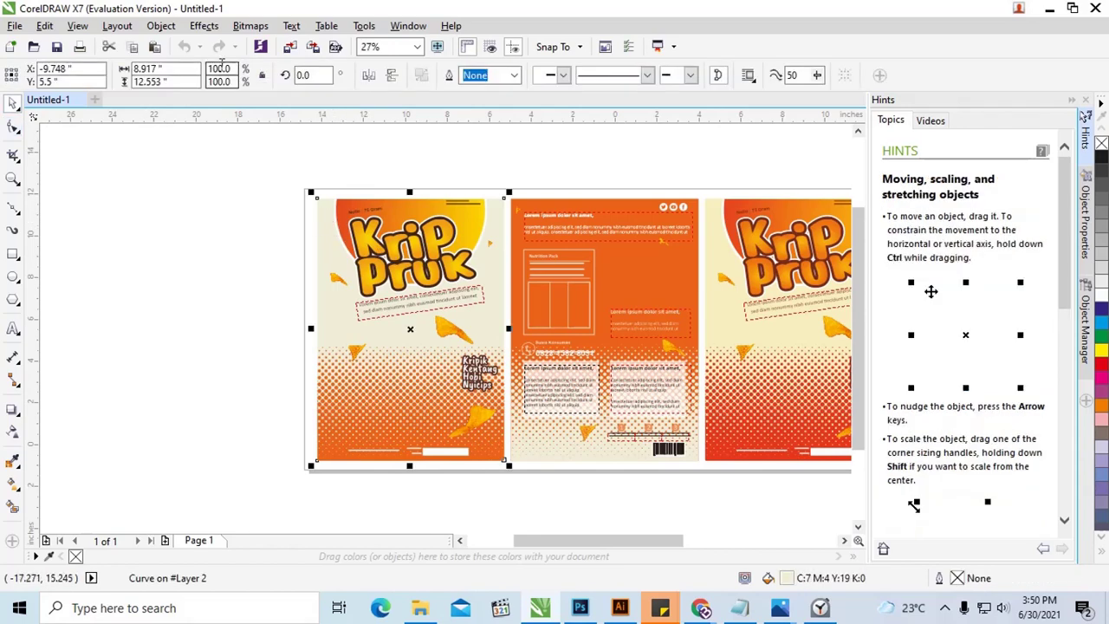
{"action": "left_click", "coordinate": [161, 26]}
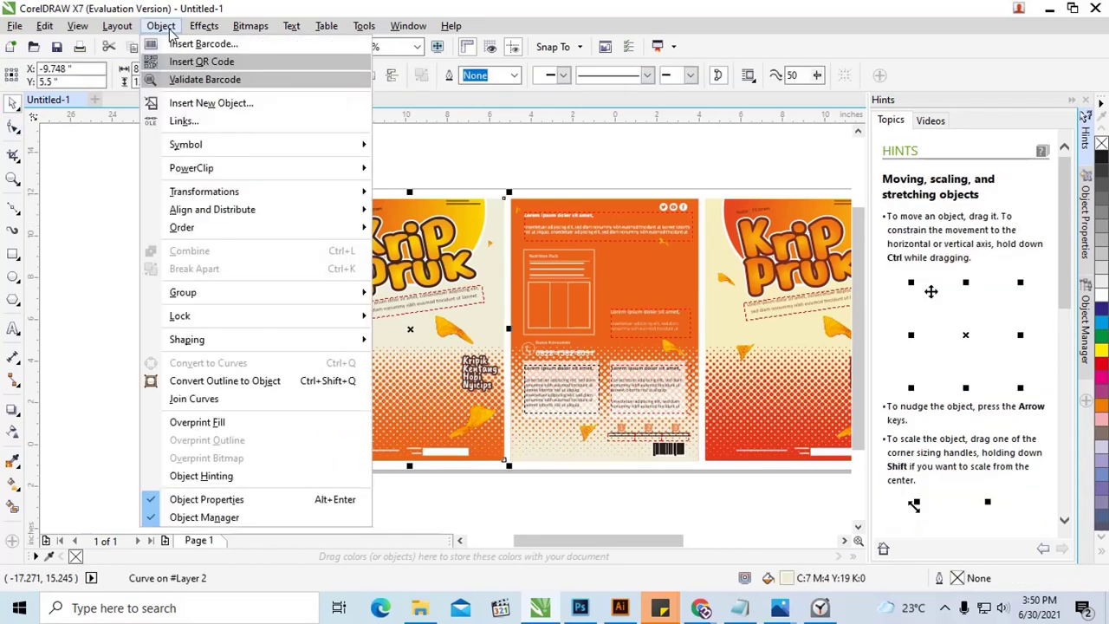
{"action": "mouse_move", "coordinate": [192, 168]}
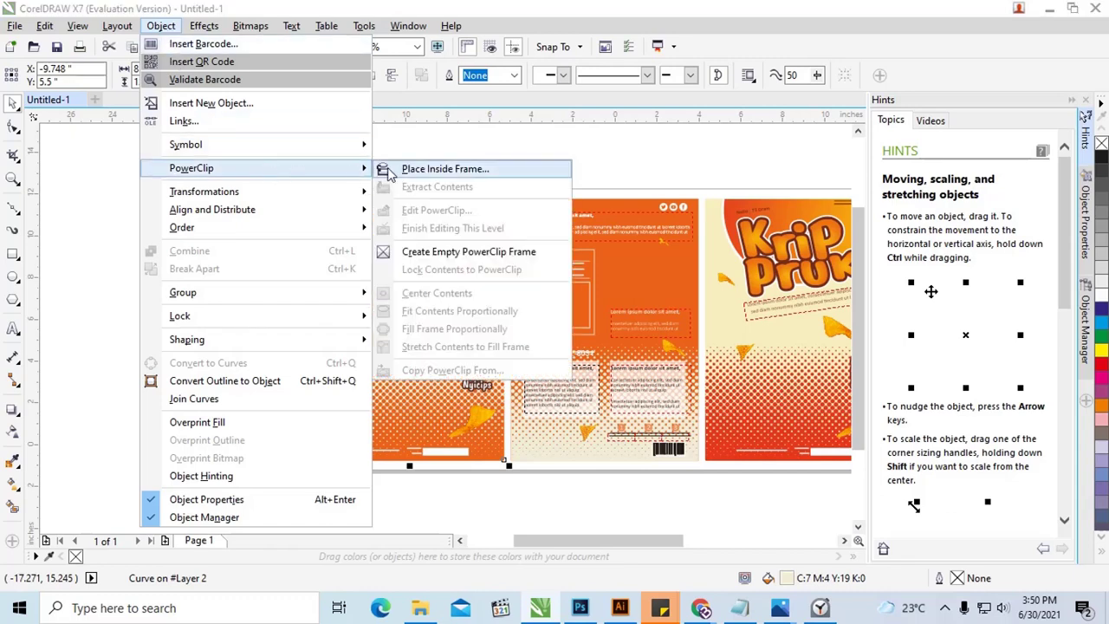
{"action": "left_click", "coordinate": [409, 123]}
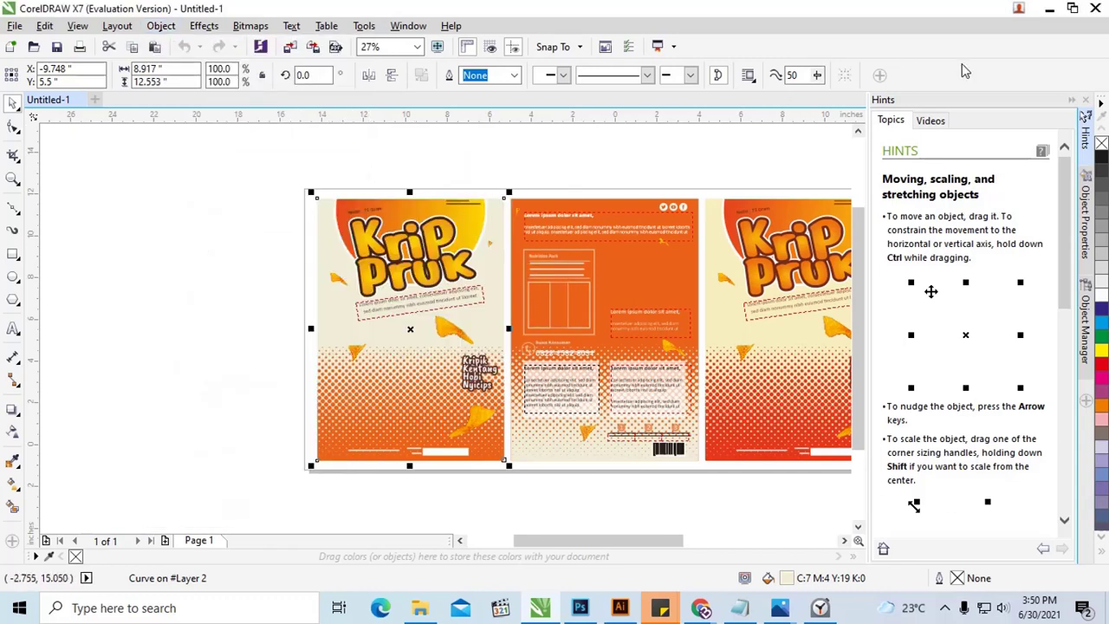
Drag the chip photo and two logos from Pictures onto Photoshop's 4-02 front design.
{"action": "left_click", "coordinate": [1049, 8]}
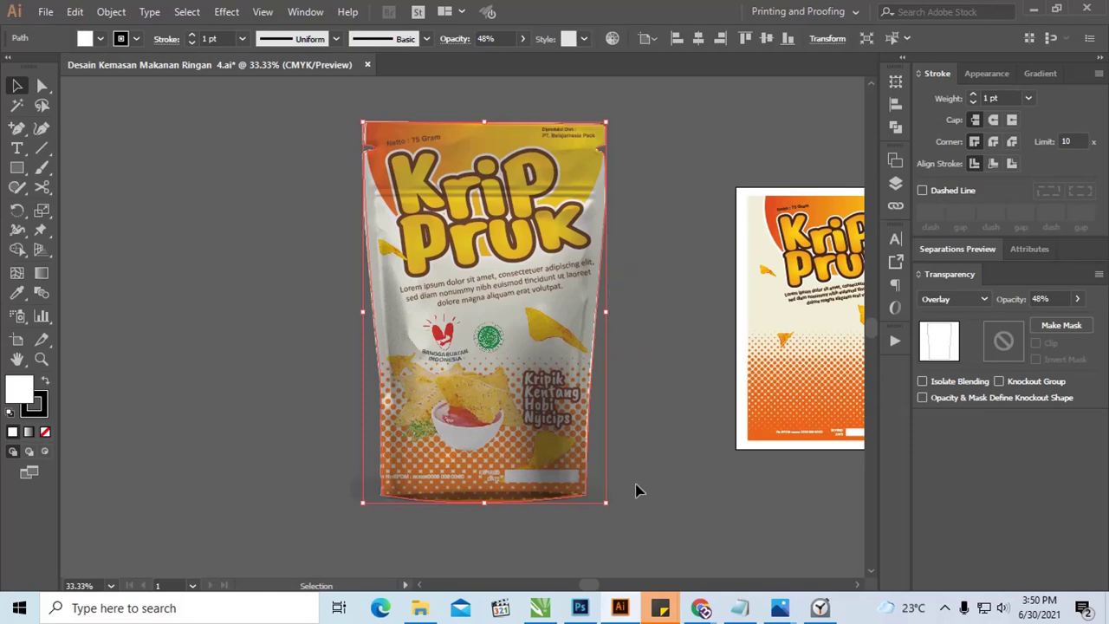
{"action": "left_click", "coordinate": [580, 608]}
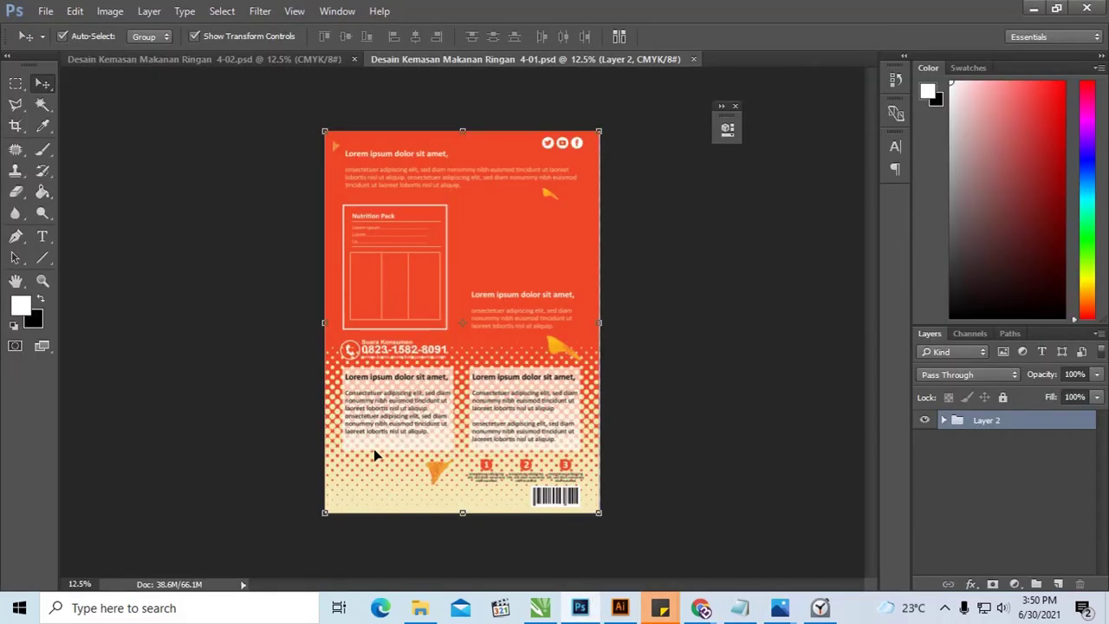
{"action": "left_click", "coordinate": [216, 60]}
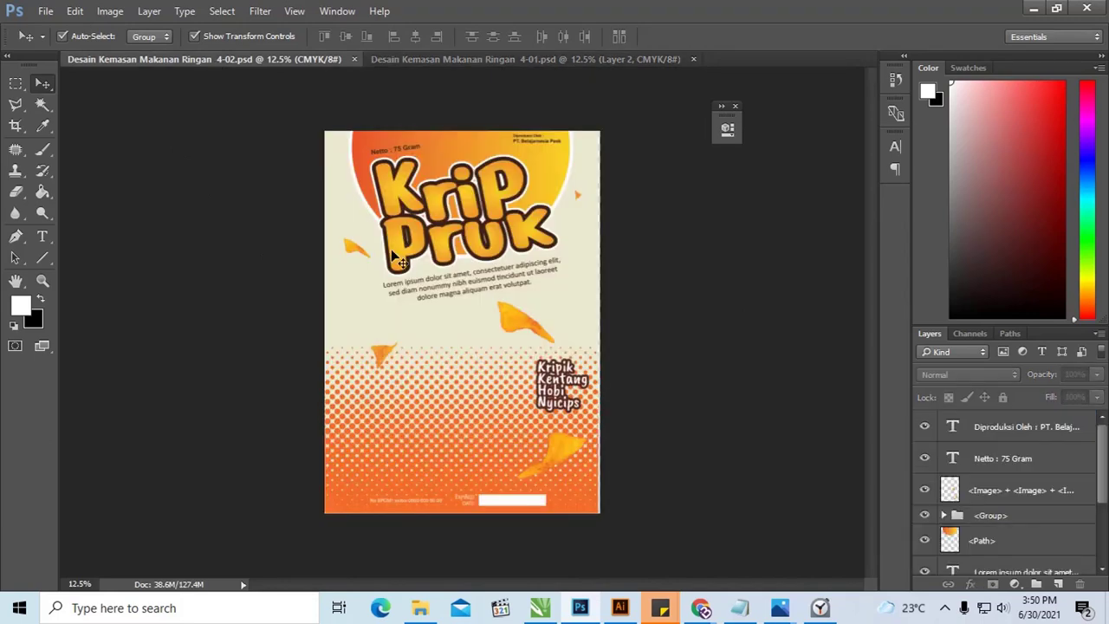
{"action": "left_click", "coordinate": [419, 607]}
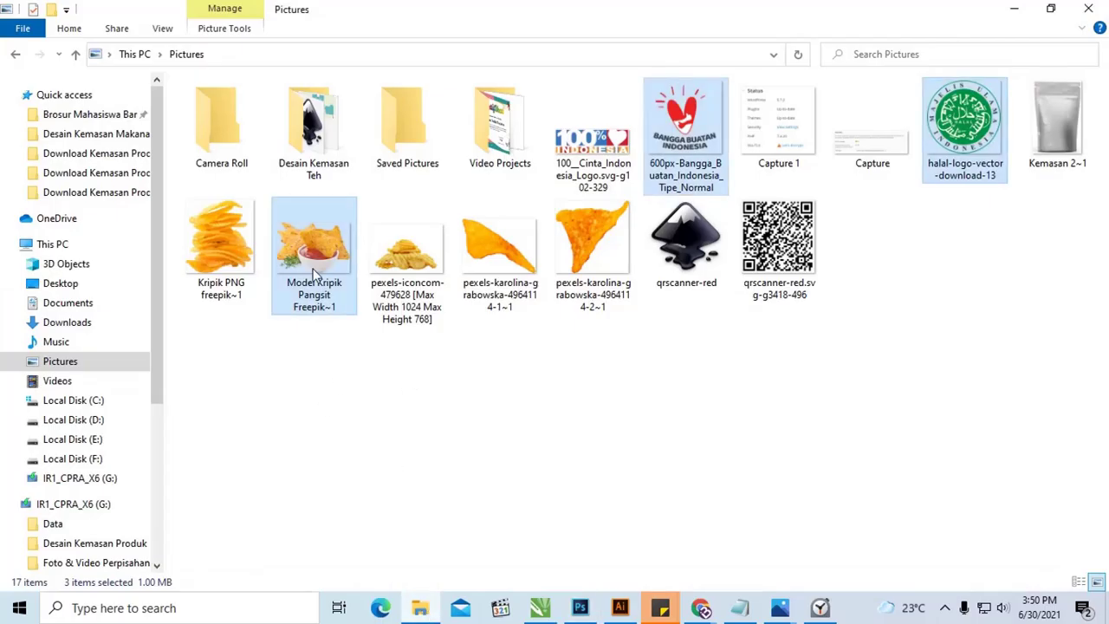
{"action": "left_click_drag", "start_coordinate": [309, 260], "coordinate": [595, 546]}
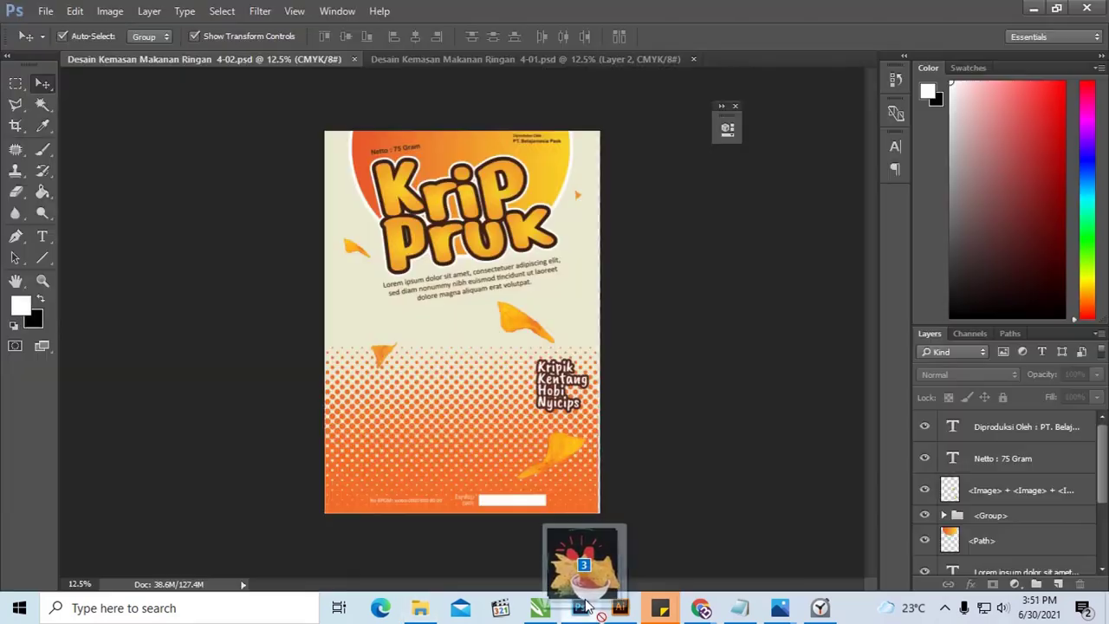
{"action": "left_click_drag", "start_coordinate": [595, 546], "coordinate": [490, 423]}
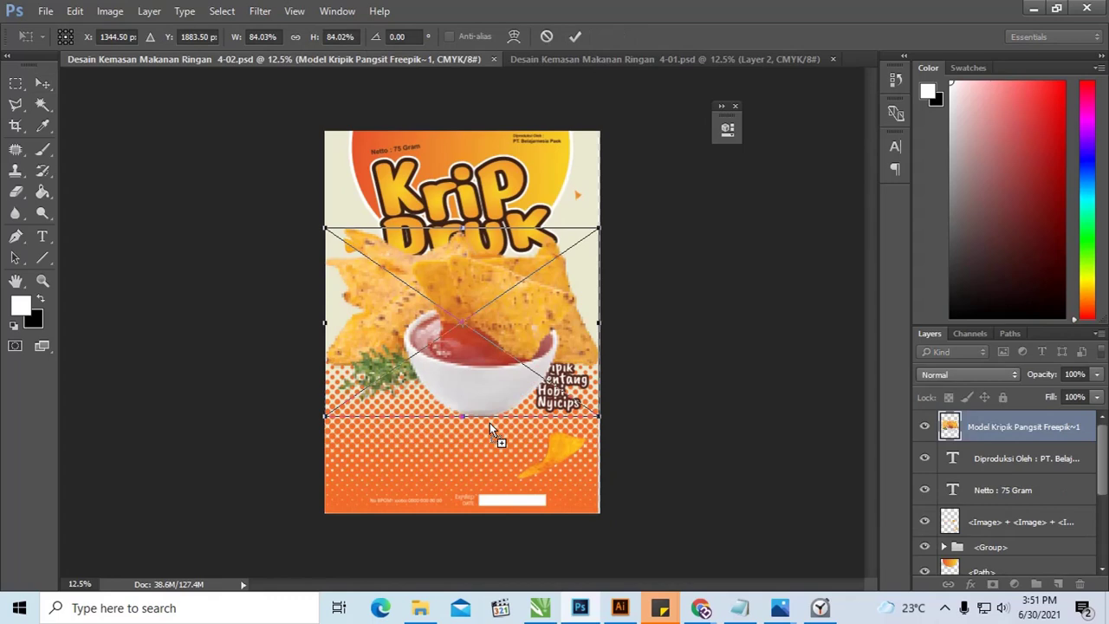
Commit the placed chip photo, Bangga Buatan Indonesia logo and halal logo.
{"action": "key", "text": "Return"}
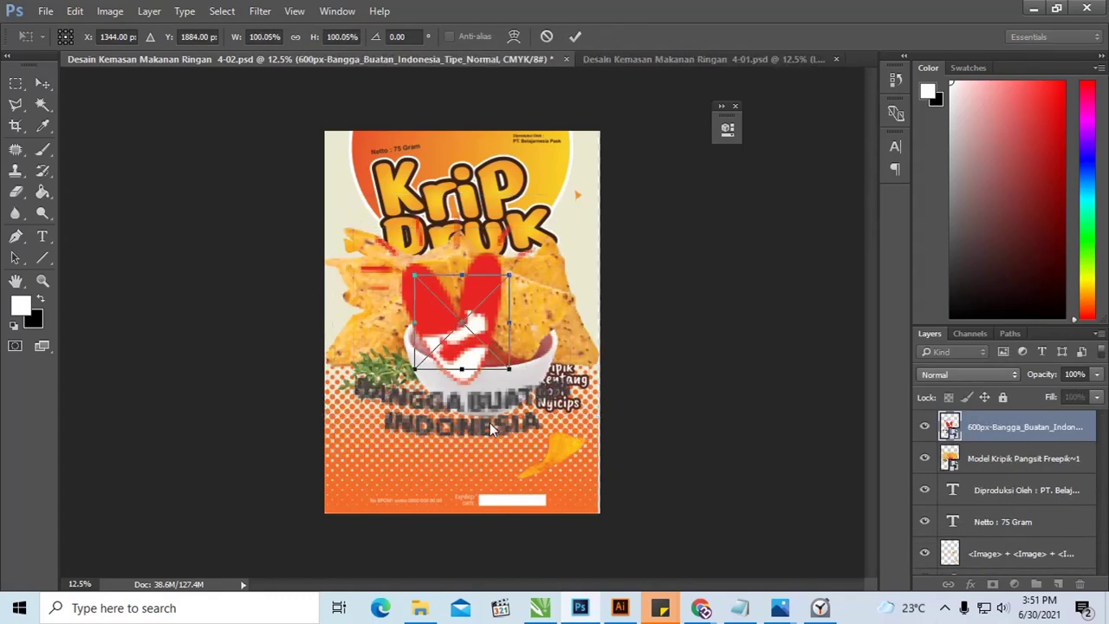
{"action": "key", "text": "Return"}
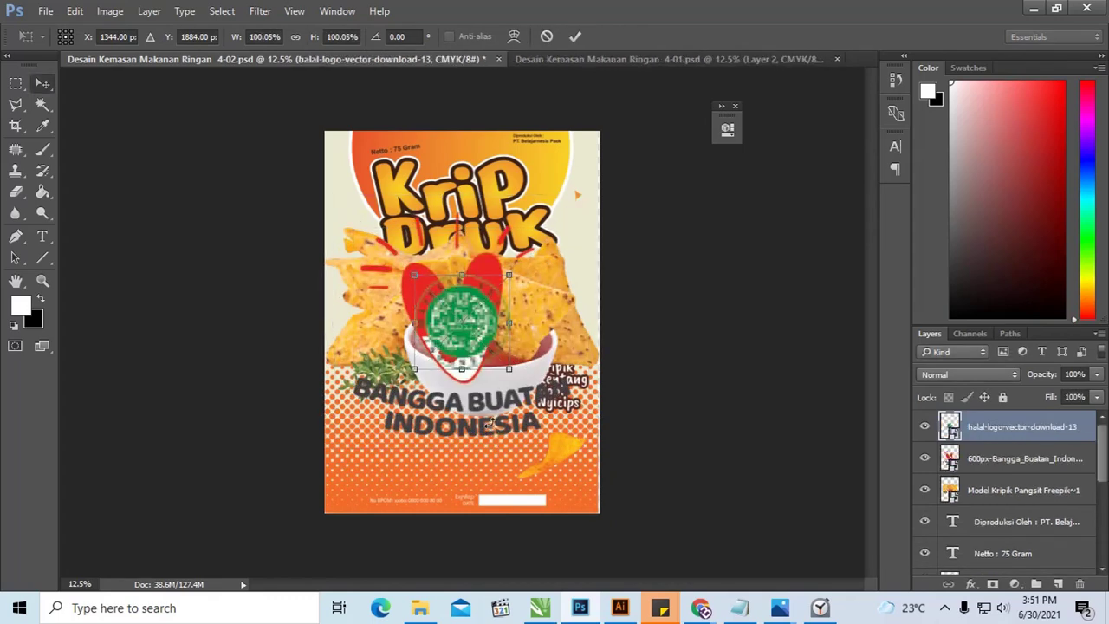
{"action": "key", "text": "Return"}
{"action": "left_click", "coordinate": [706, 374]}
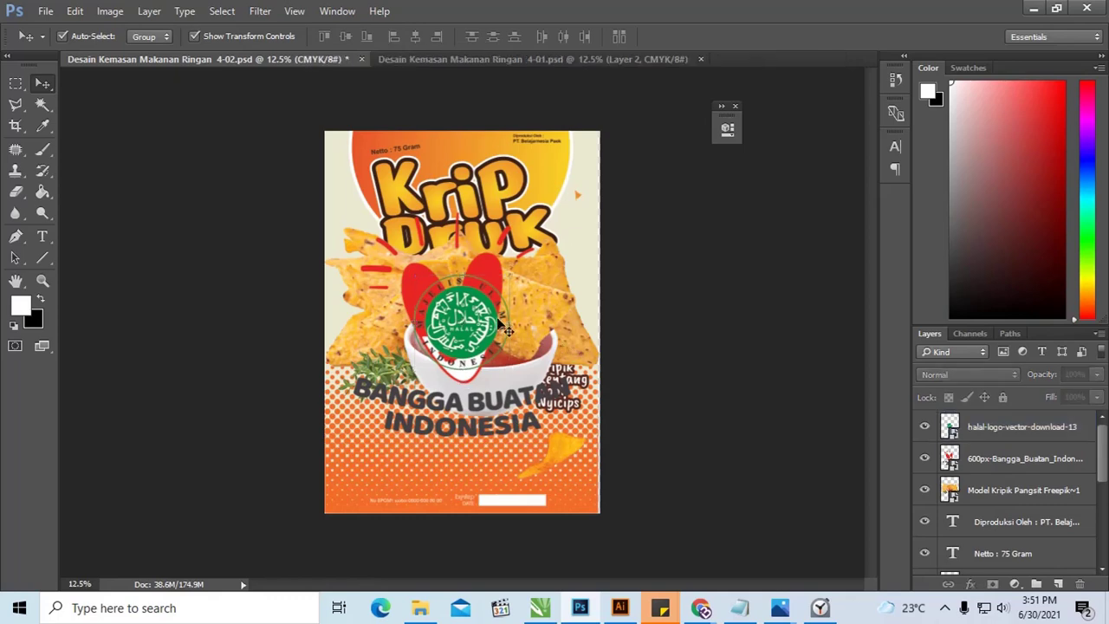
Scale both logo layers to about 29.6% and move them up onto the chips.
{"action": "left_click", "coordinate": [977, 456]}
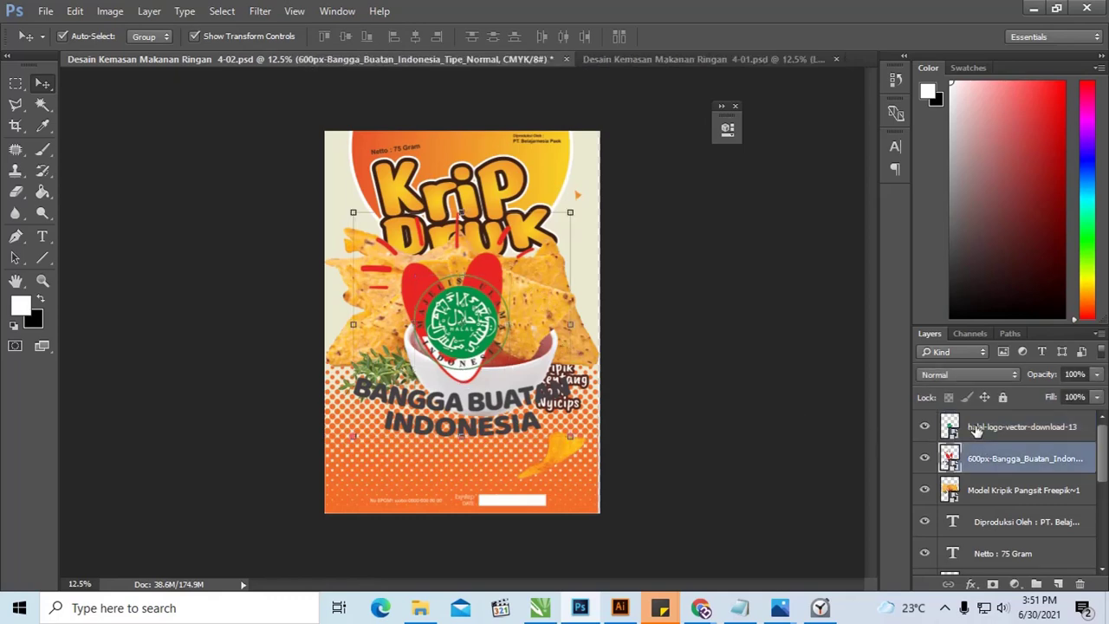
{"action": "left_click", "coordinate": [979, 428], "text": "shift"}
{"action": "mouse_move", "coordinate": [569, 212]}
{"action": "left_mouse_down"}
{"action": "mouse_move", "coordinate": [418, 371]}
{"action": "mouse_move", "coordinate": [501, 328]}
{"action": "left_mouse_up"}
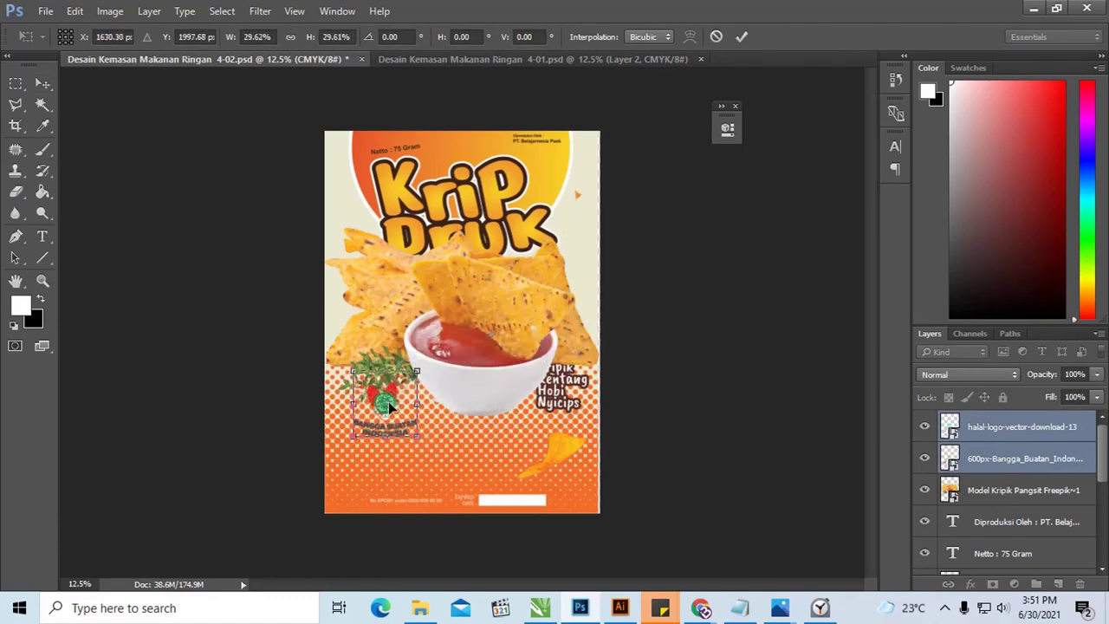
{"action": "left_click_drag", "start_coordinate": [390, 408], "coordinate": [524, 293]}
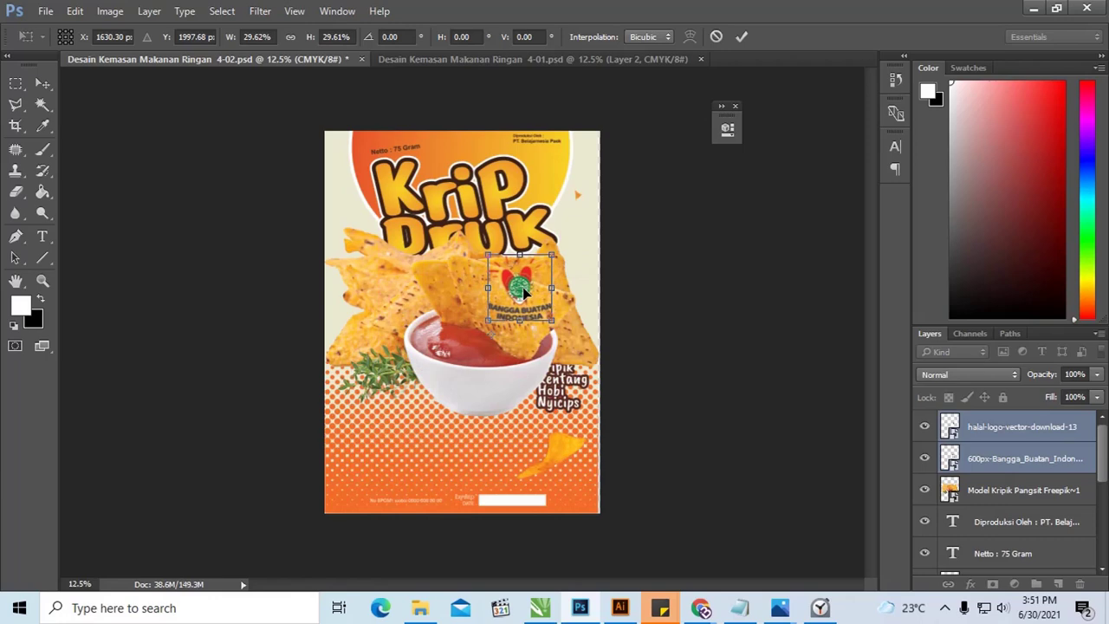
{"action": "key", "text": "Return"}
Resize and move the chips-and-bowl photo to fill the lower orange area.
{"action": "left_click_drag", "start_coordinate": [494, 372], "coordinate": [477, 412]}
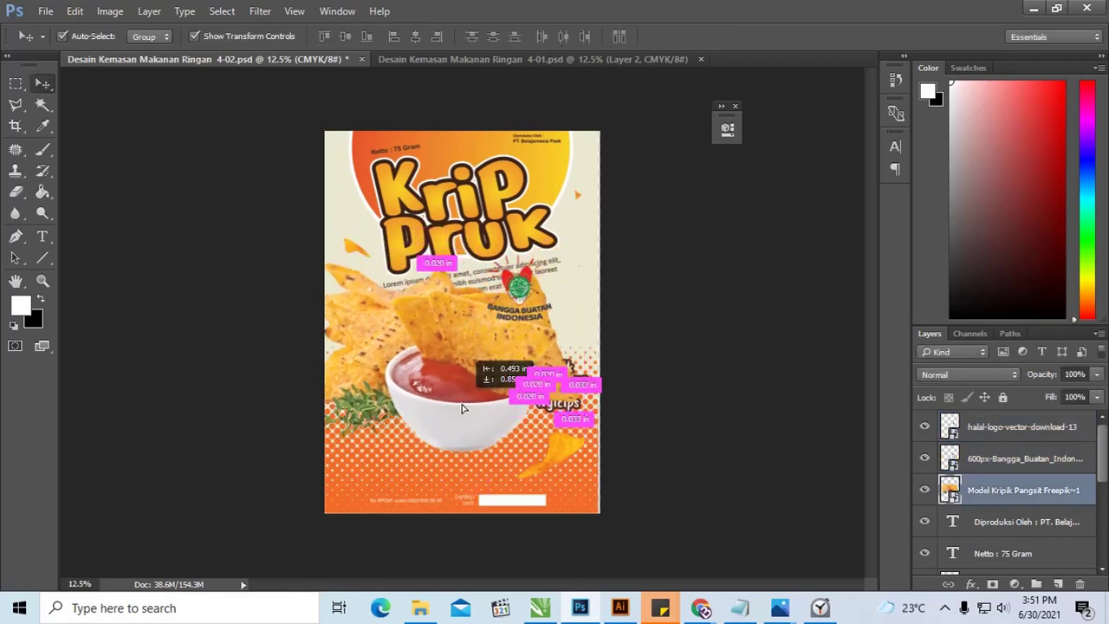
{"action": "left_click_drag", "start_coordinate": [579, 274], "coordinate": [508, 317]}
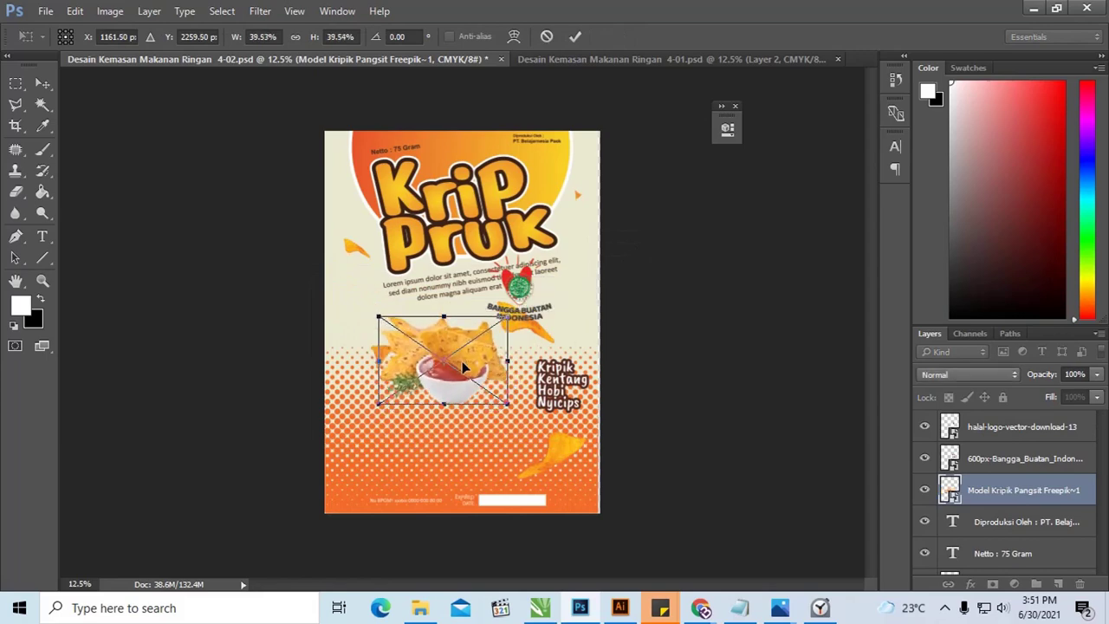
{"action": "left_click_drag", "start_coordinate": [463, 368], "coordinate": [456, 425]}
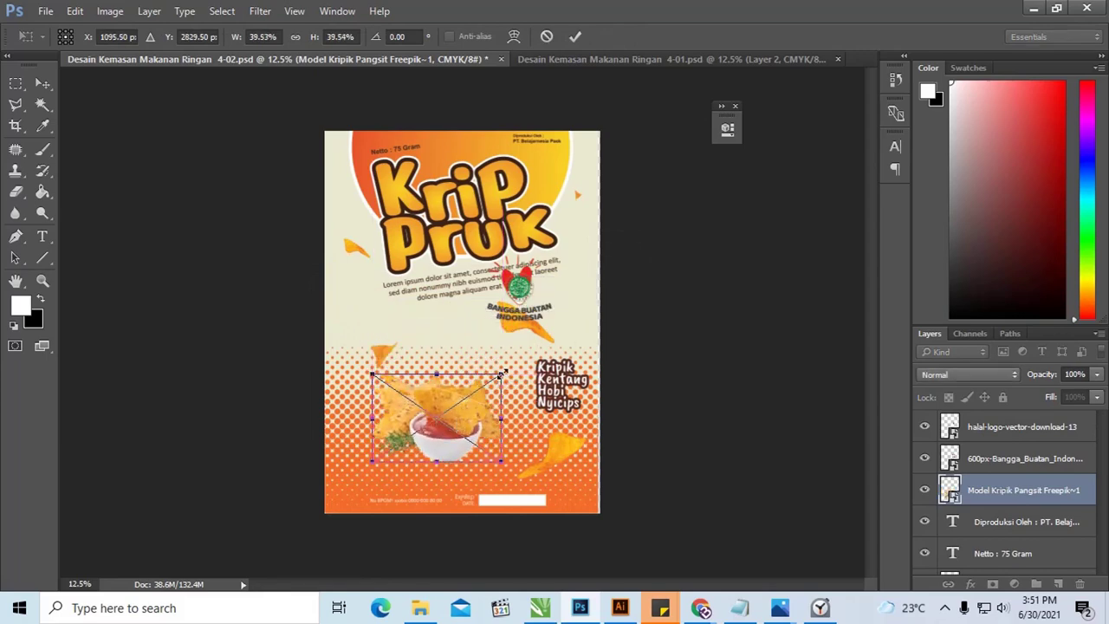
{"action": "left_click_drag", "start_coordinate": [501, 374], "coordinate": [519, 355]}
{"action": "key", "text": "Return"}
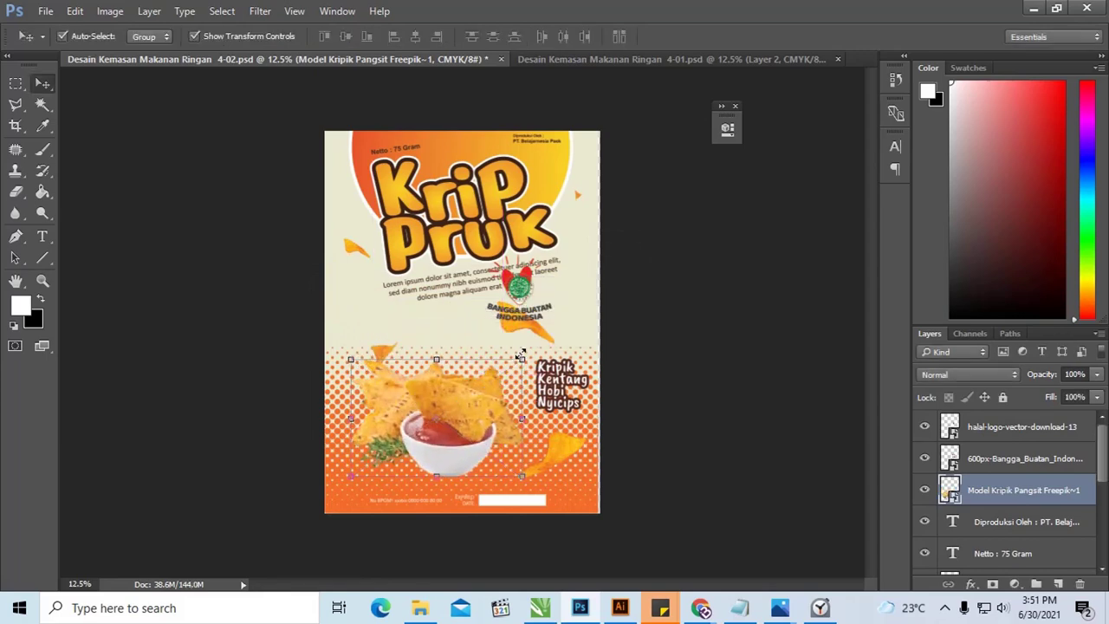
Move the halal logo left and shrink the Bangga logo to 18.28% beside it.
{"action": "left_click", "coordinate": [637, 300]}
{"action": "left_click_drag", "start_coordinate": [518, 285], "coordinate": [409, 330]}
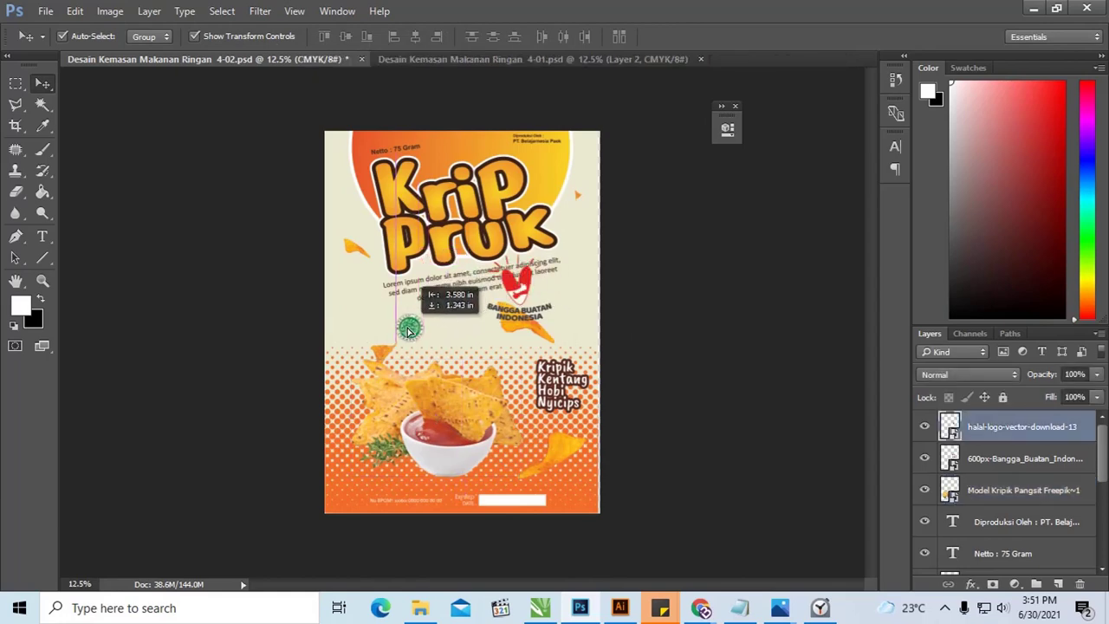
{"action": "left_click_drag", "start_coordinate": [518, 295], "coordinate": [471, 321]}
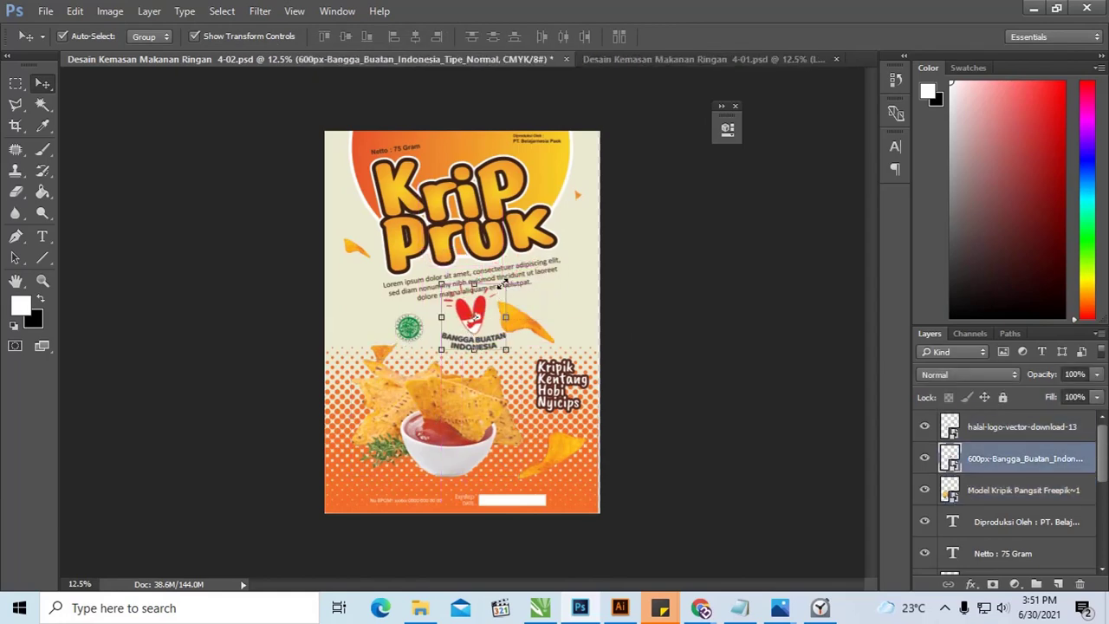
{"action": "key", "text": "ctrl+t"}
{"action": "mouse_move", "coordinate": [506, 284]}
{"action": "left_mouse_down"}
{"action": "mouse_move", "coordinate": [497, 293]}
{"action": "mouse_move", "coordinate": [513, 318]}
{"action": "mouse_move", "coordinate": [462, 331]}
{"action": "left_mouse_up"}
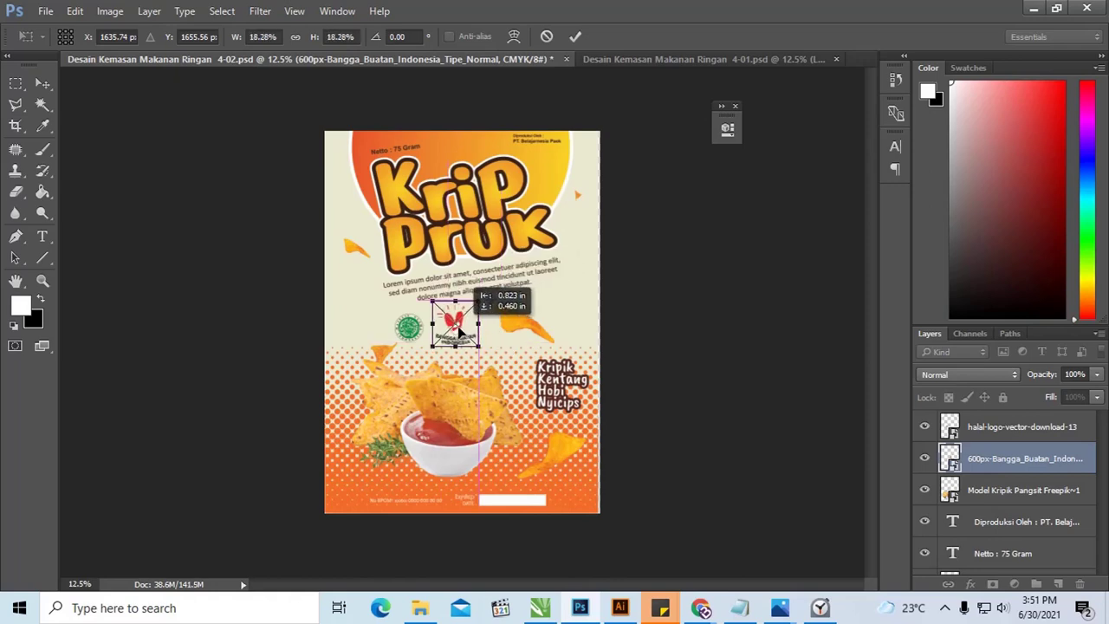
{"action": "key", "text": "Return"}
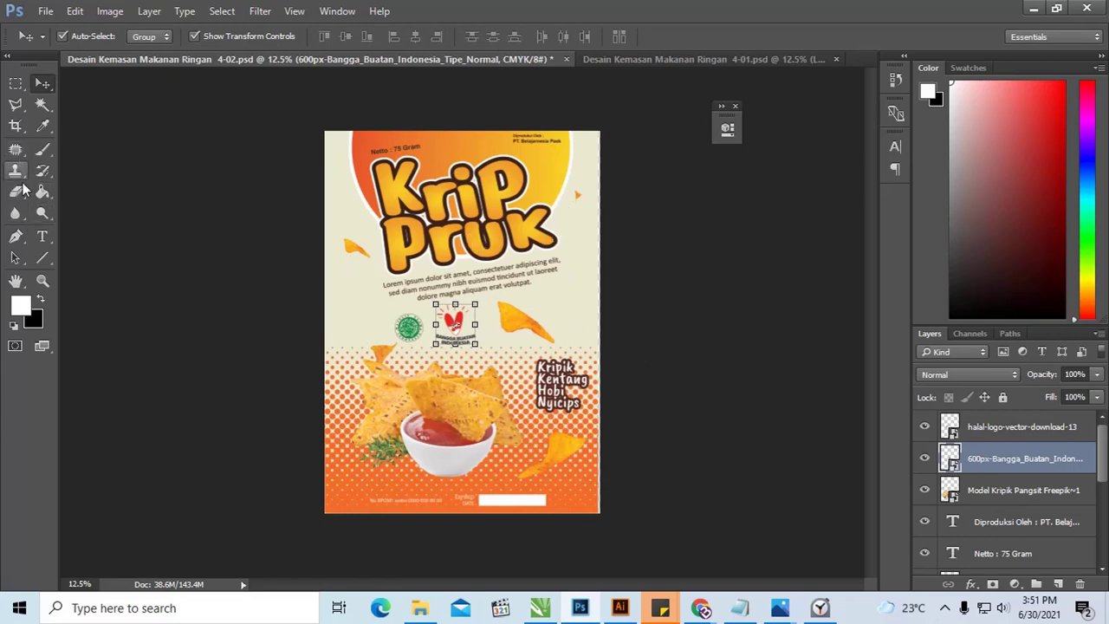
{"action": "left_click", "coordinate": [16, 127]}
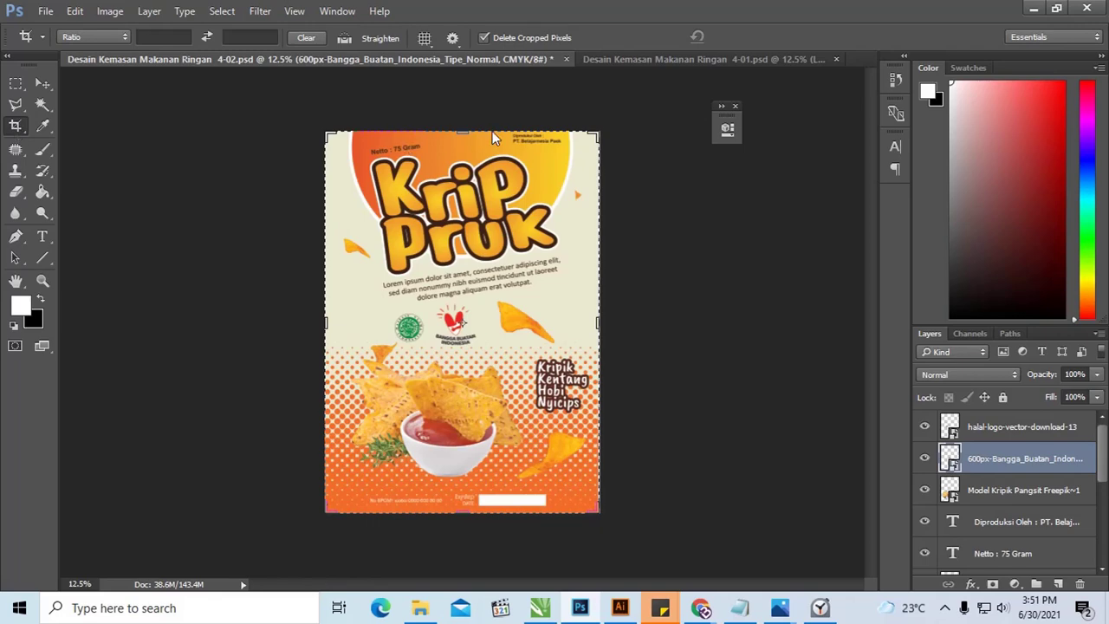
Extend the canvas with the crop frame and drag Kemasan 2 in from Pictures.
{"action": "left_click_drag", "start_coordinate": [591, 136], "coordinate": [692, 84]}
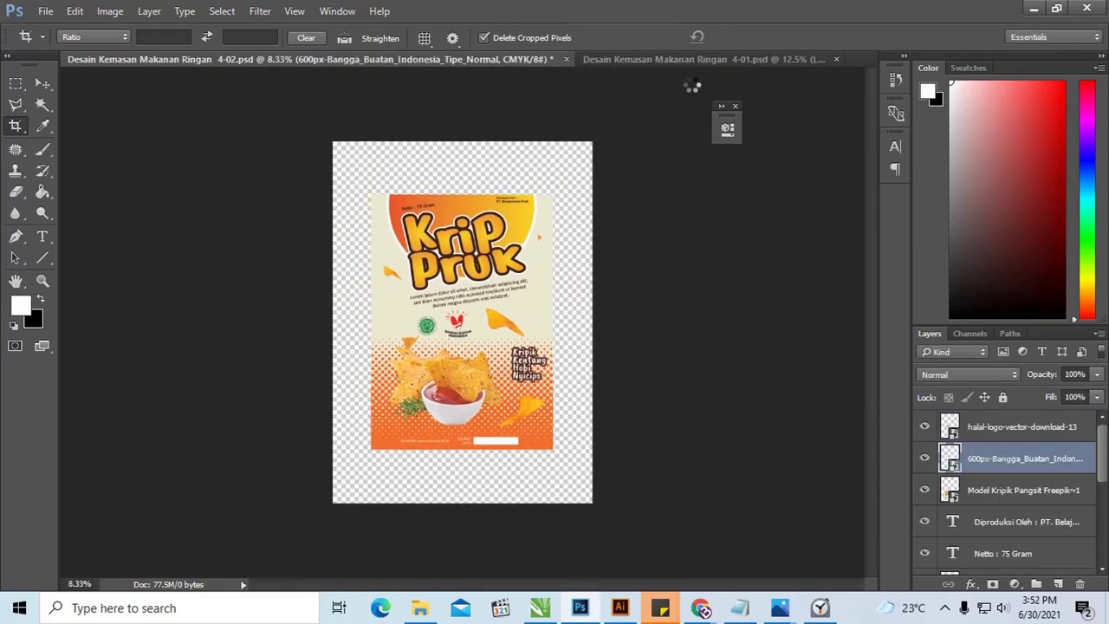
{"action": "key", "text": "alt+Tab"}
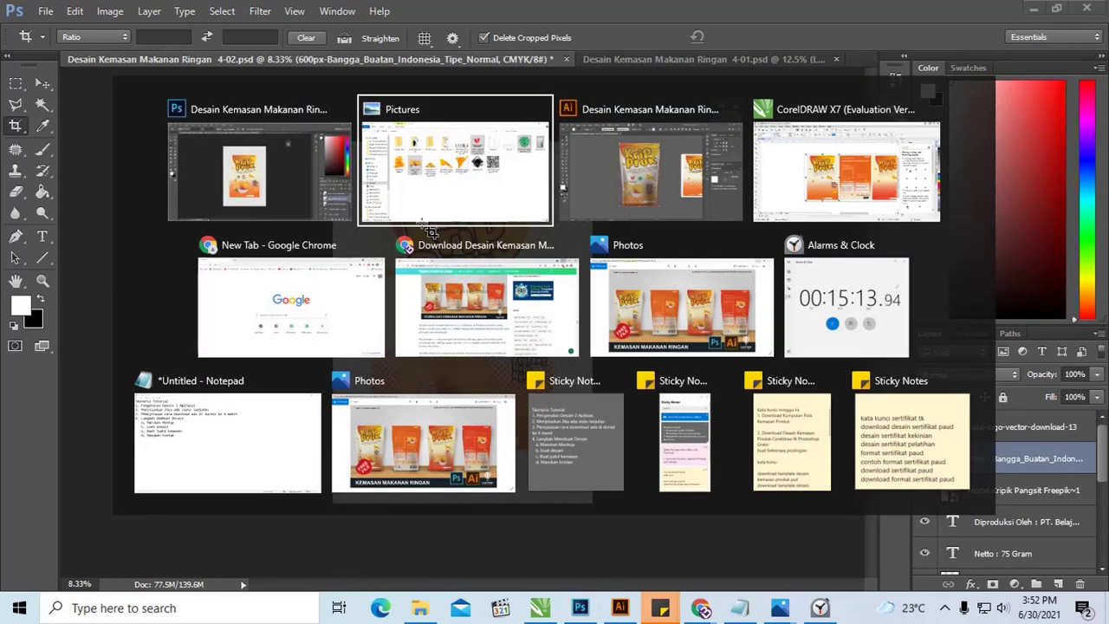
{"action": "left_click", "coordinate": [421, 153]}
{"action": "mouse_move", "coordinate": [1045, 178]}
{"action": "left_mouse_down"}
{"action": "mouse_move", "coordinate": [959, 303]}
{"action": "mouse_move", "coordinate": [646, 538]}
{"action": "mouse_move", "coordinate": [598, 559]}
{"action": "mouse_move", "coordinate": [583, 607]}
{"action": "left_mouse_up"}
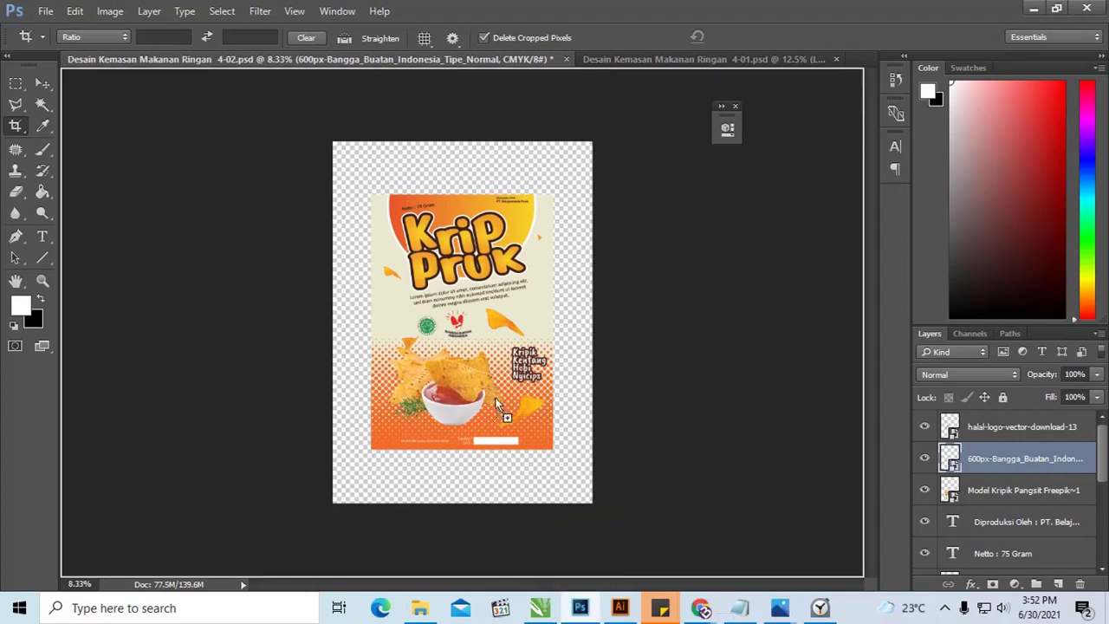
{"action": "left_click_drag", "start_coordinate": [583, 606], "coordinate": [475, 381]}
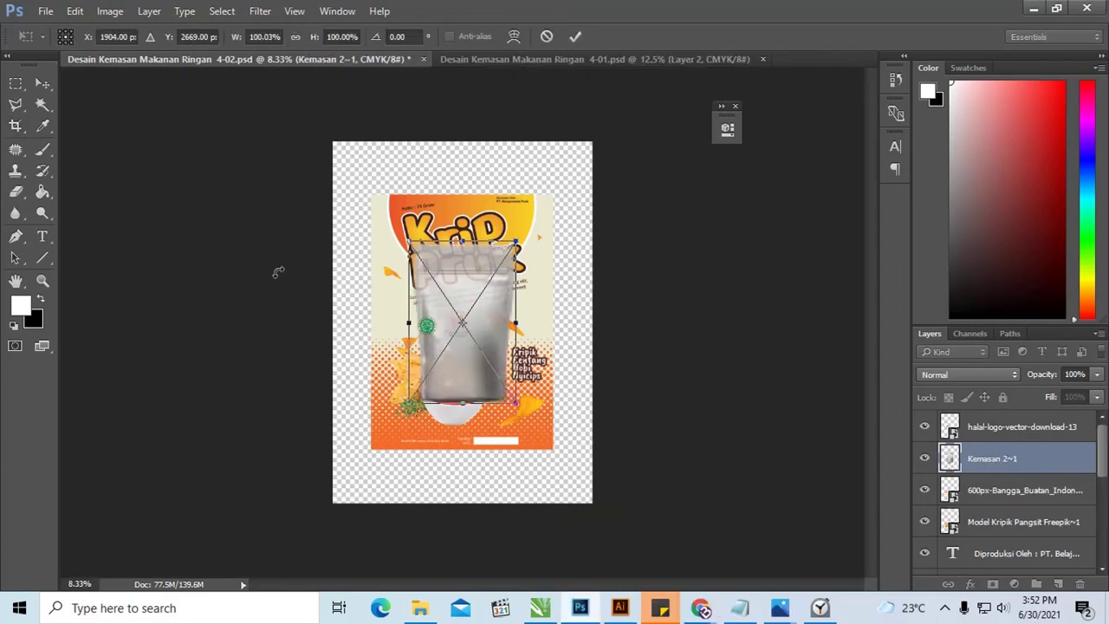
Place the Kemasan 2 pouch at 163%, fade it to 39% opacity and lock it.
{"action": "left_click", "coordinate": [42, 83]}
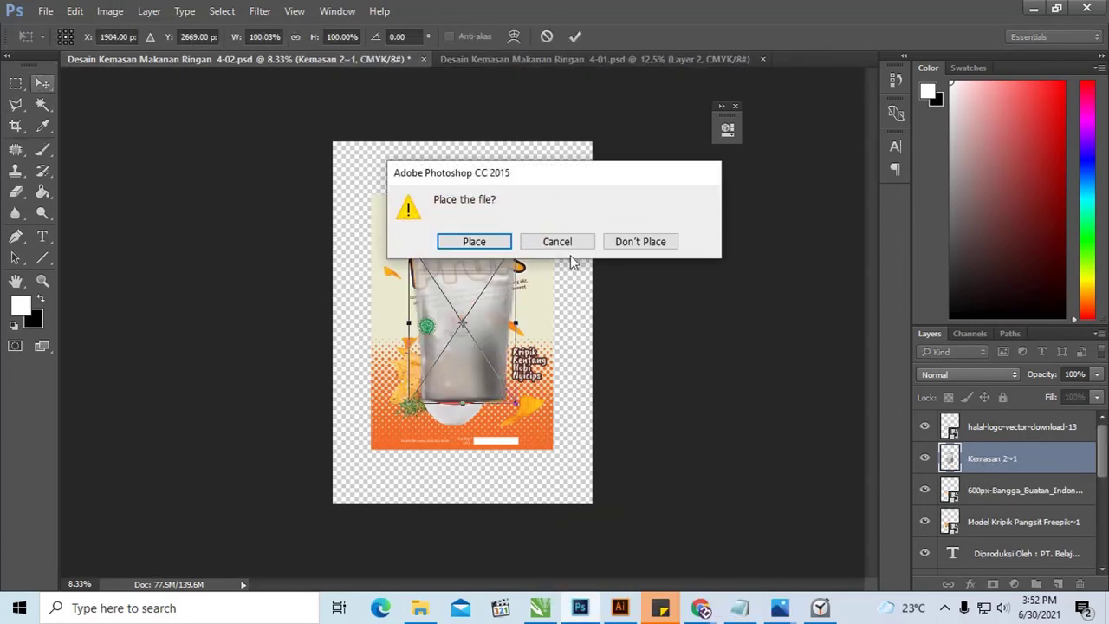
{"action": "left_click", "coordinate": [478, 241]}
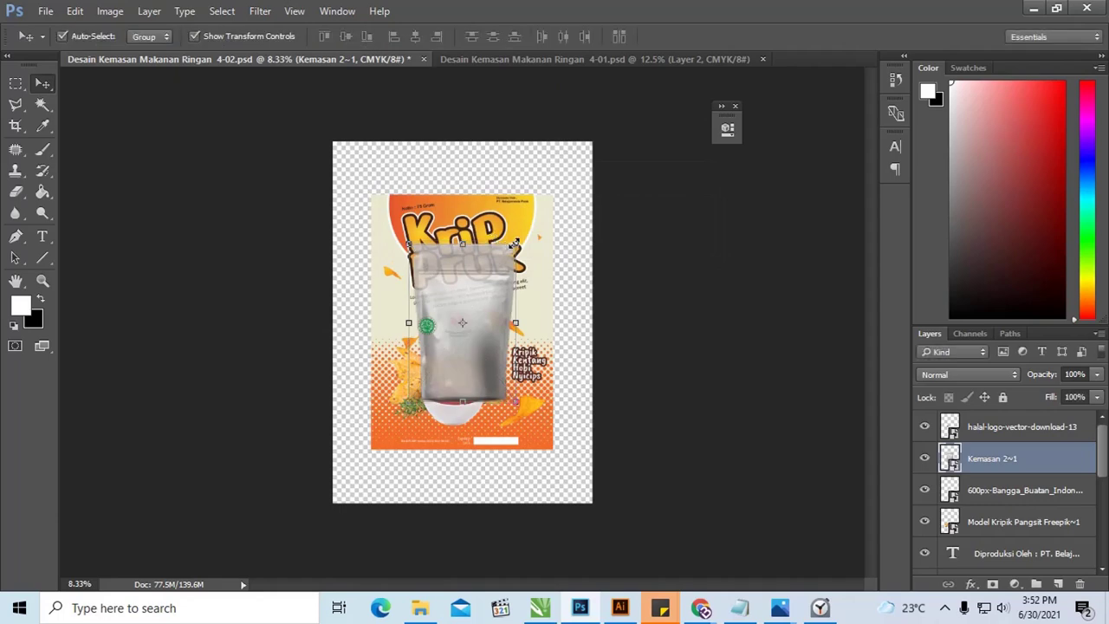
{"action": "left_click_drag", "start_coordinate": [515, 244], "coordinate": [552, 190]}
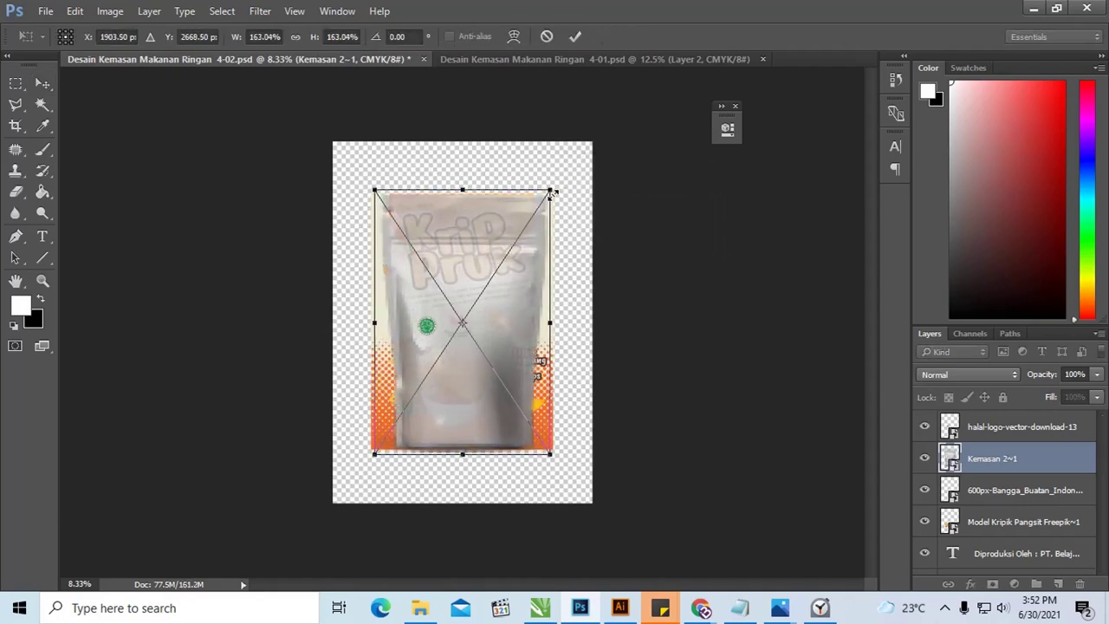
{"action": "key", "text": "Return"}
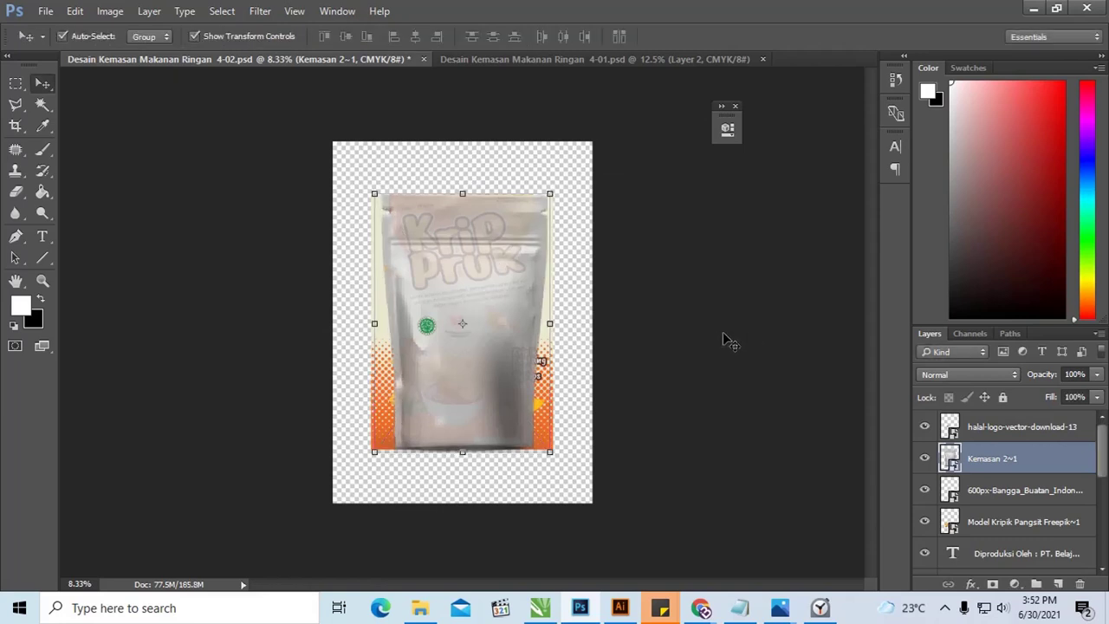
{"action": "left_click", "coordinate": [1096, 375]}
{"action": "left_click_drag", "start_coordinate": [1090, 391], "coordinate": [1078, 397]}
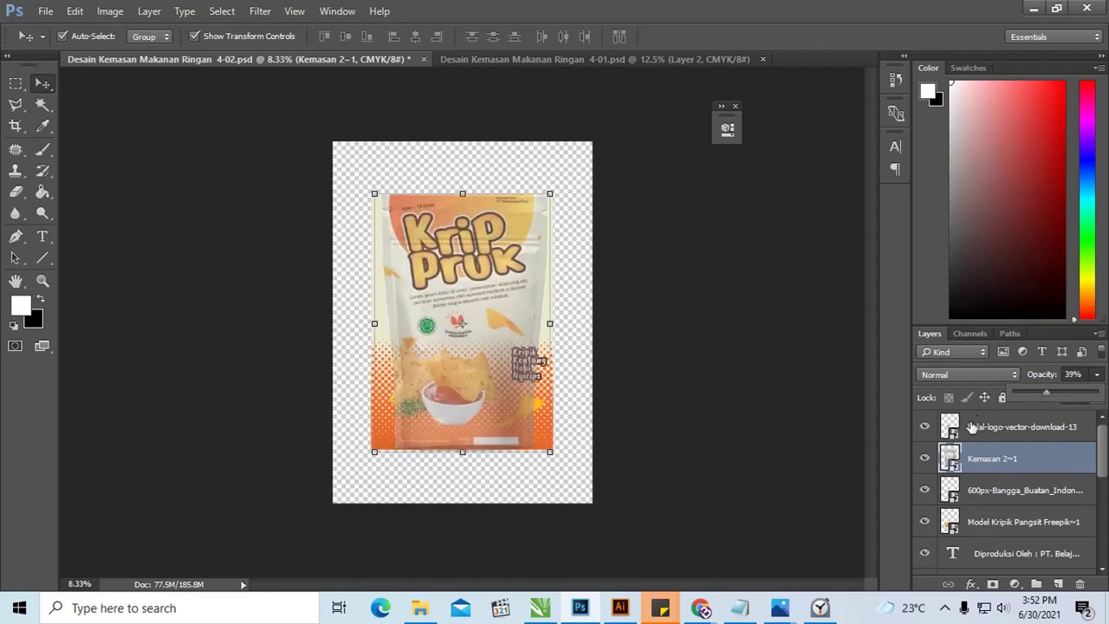
{"action": "left_click", "coordinate": [1002, 399]}
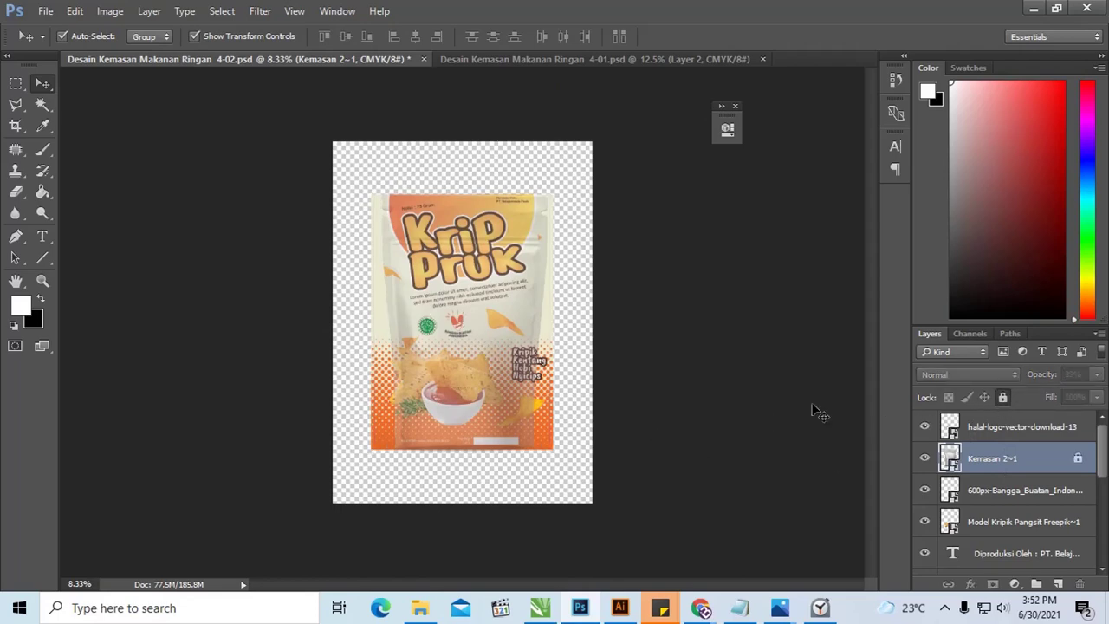
Unlock the Kemasan 2~1 layer, switch it to Multiply at 91% opacity, and relock it.
{"action": "left_click", "coordinate": [1002, 399]}
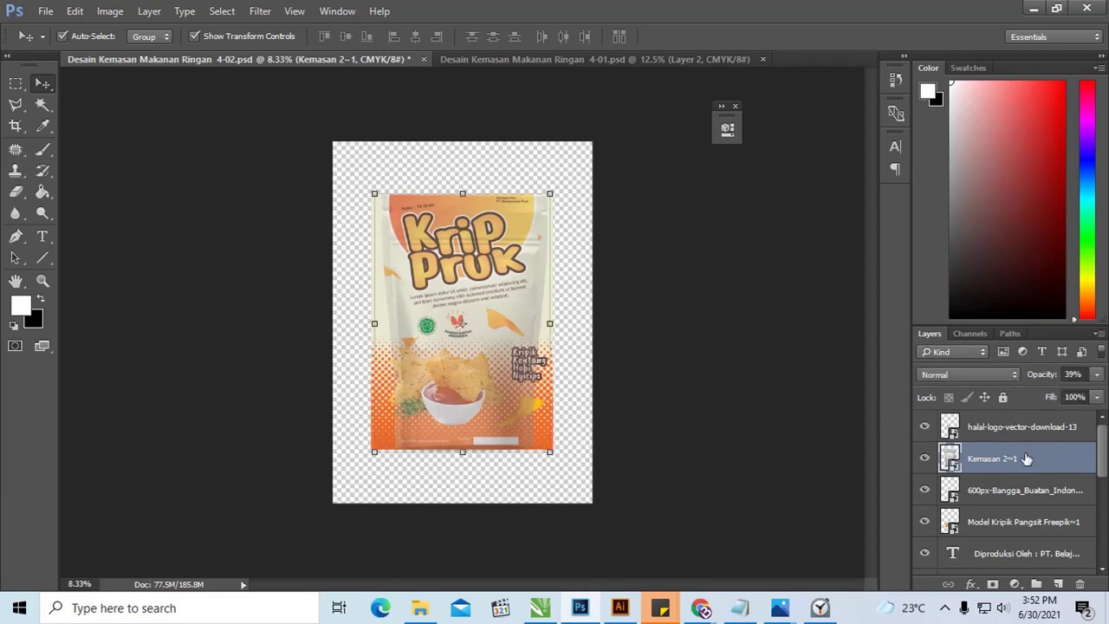
{"action": "left_click", "coordinate": [996, 374]}
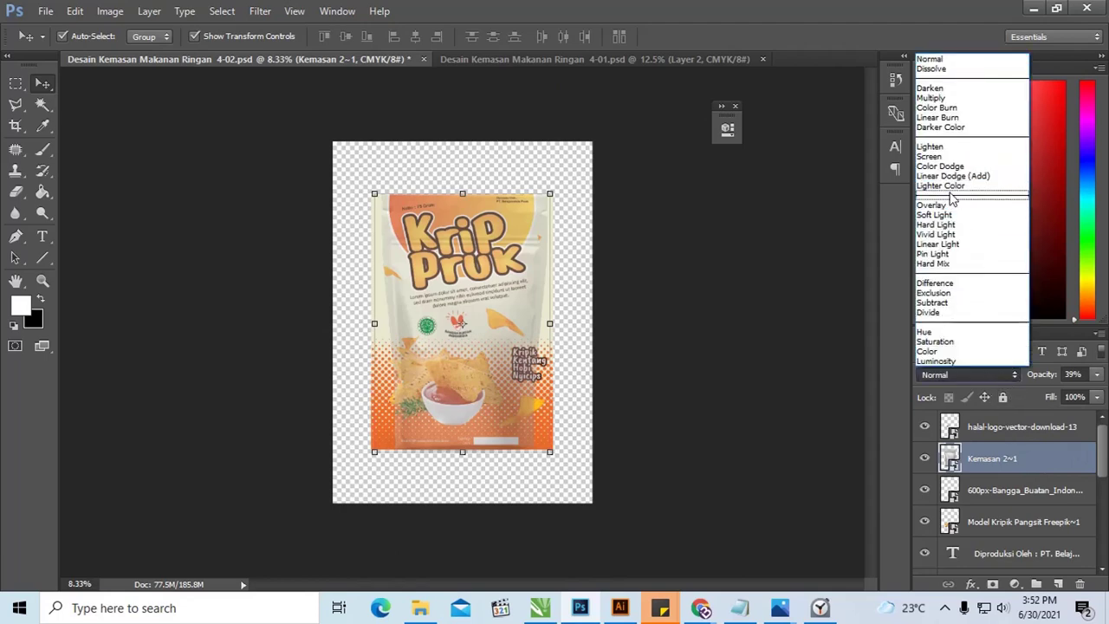
{"action": "left_click", "coordinate": [940, 98]}
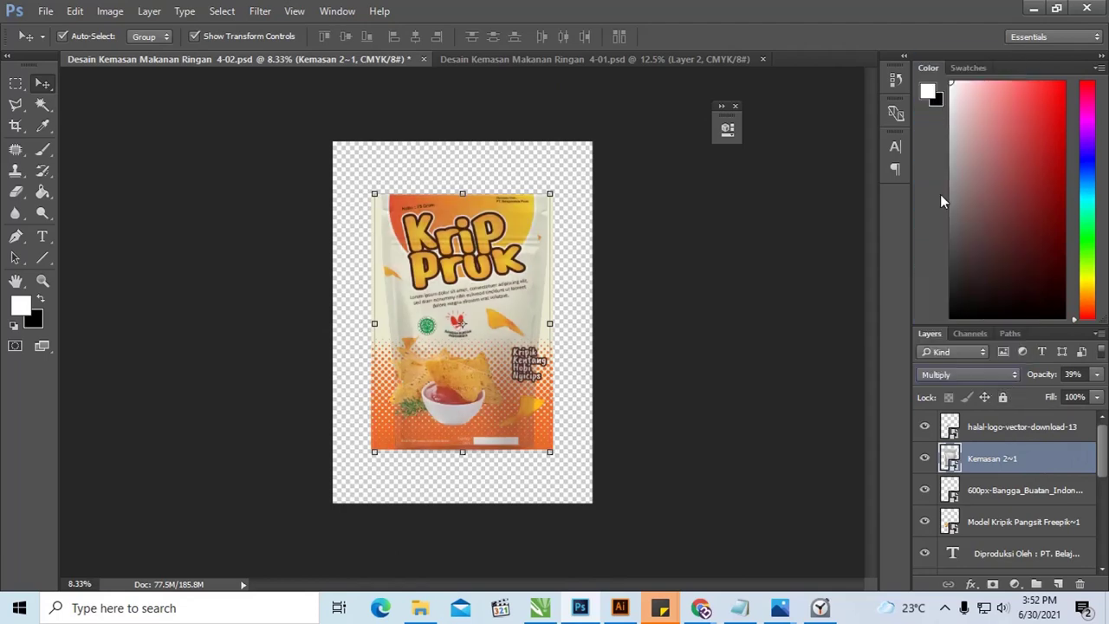
{"action": "left_click", "coordinate": [1096, 375]}
{"action": "left_click_drag", "start_coordinate": [1055, 397], "coordinate": [1097, 397]}
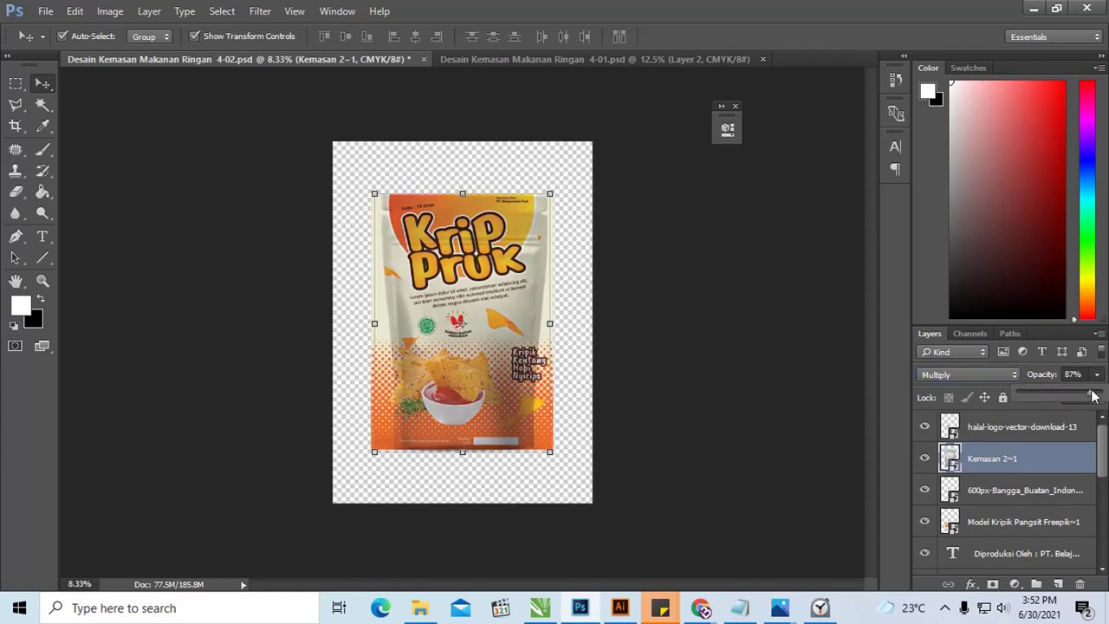
{"action": "left_click", "coordinate": [1003, 398]}
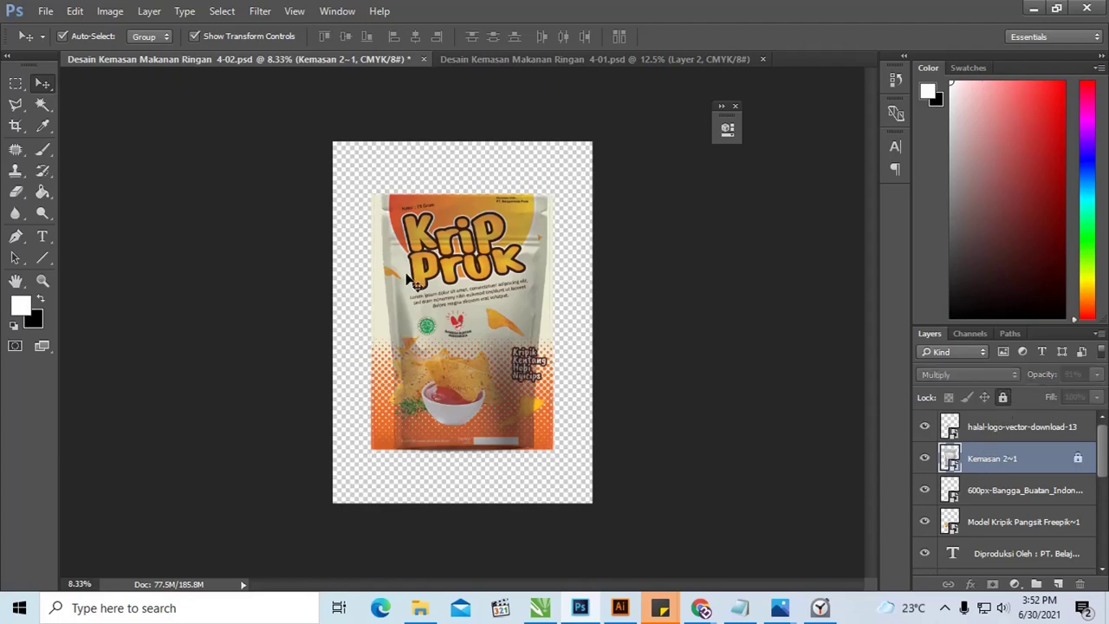
Zoom in, shift the Kripik Kentang text left, and reposition and scale the chip photo.
{"action": "key", "text": "z"}
{"action": "left_click_drag", "start_coordinate": [359, 184], "coordinate": [402, 222]}
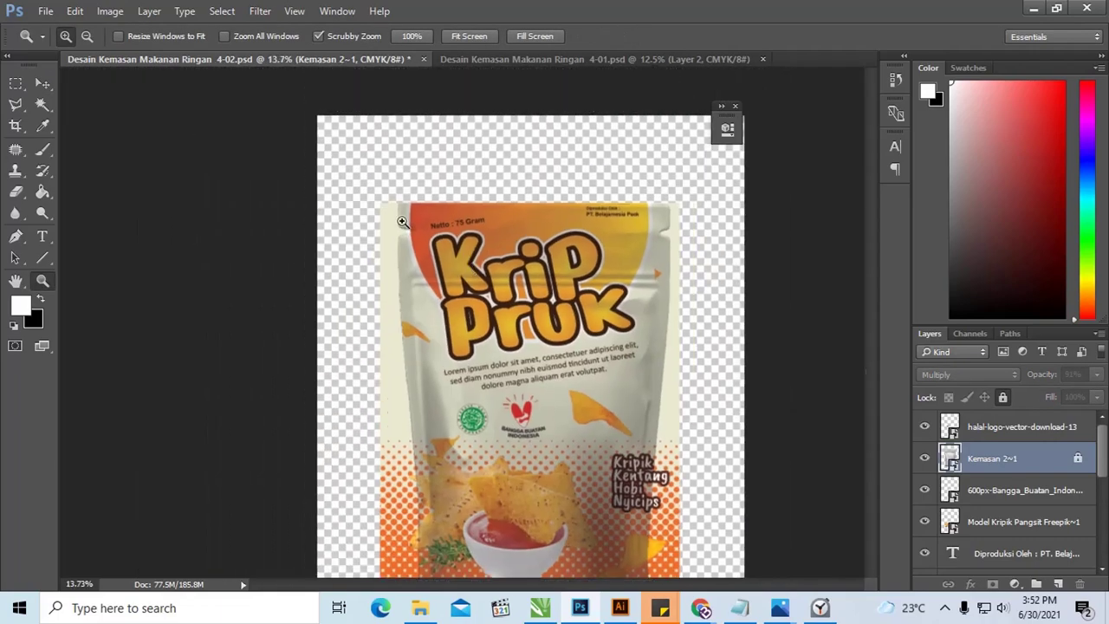
{"action": "key", "text": "v"}
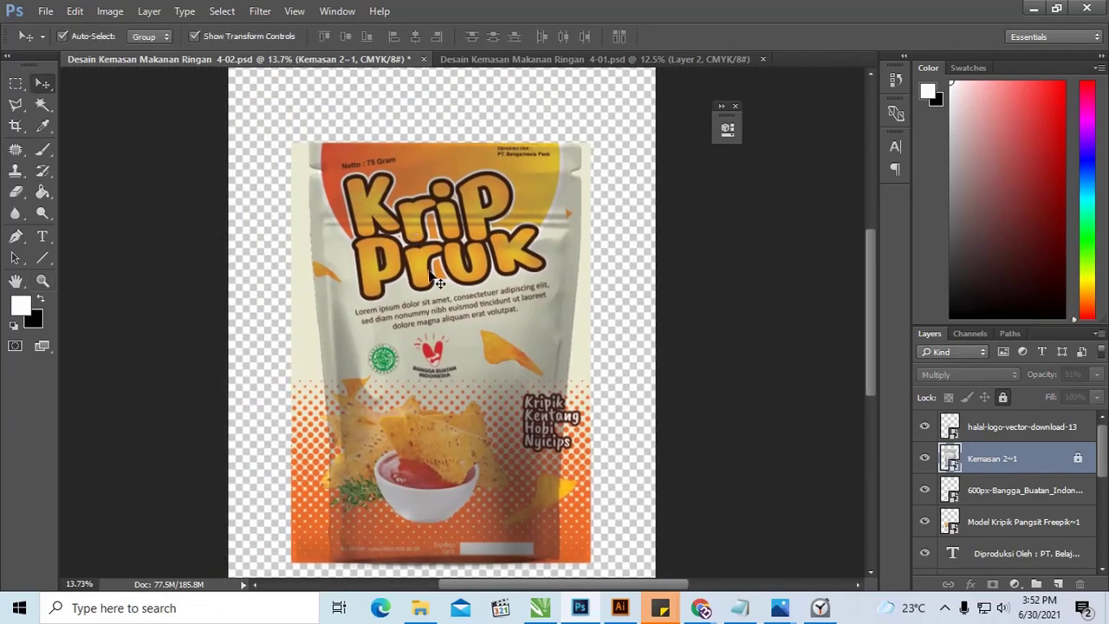
{"action": "left_click_drag", "start_coordinate": [561, 418], "coordinate": [539, 415]}
{"action": "mouse_move", "coordinate": [422, 442]}
{"action": "left_mouse_down"}
{"action": "mouse_move", "coordinate": [442, 445]}
{"action": "mouse_move", "coordinate": [411, 423]}
{"action": "left_mouse_up"}
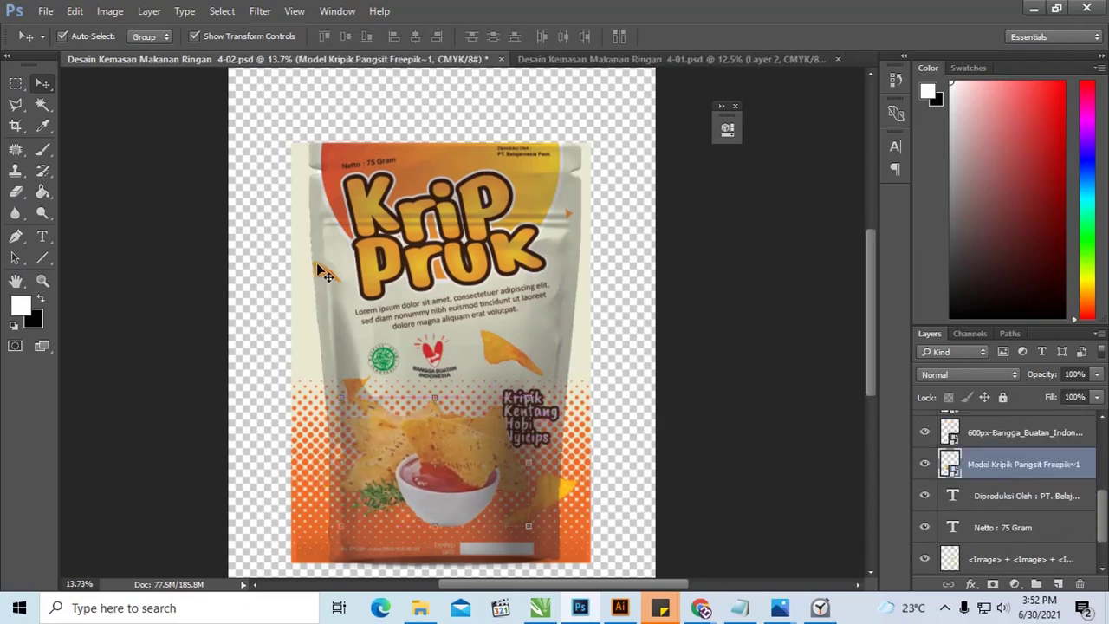
{"action": "left_click_drag", "start_coordinate": [329, 314], "coordinate": [334, 277]}
{"action": "left_click_drag", "start_coordinate": [591, 213], "coordinate": [555, 236]}
{"action": "left_click_drag", "start_coordinate": [499, 373], "coordinate": [499, 353]}
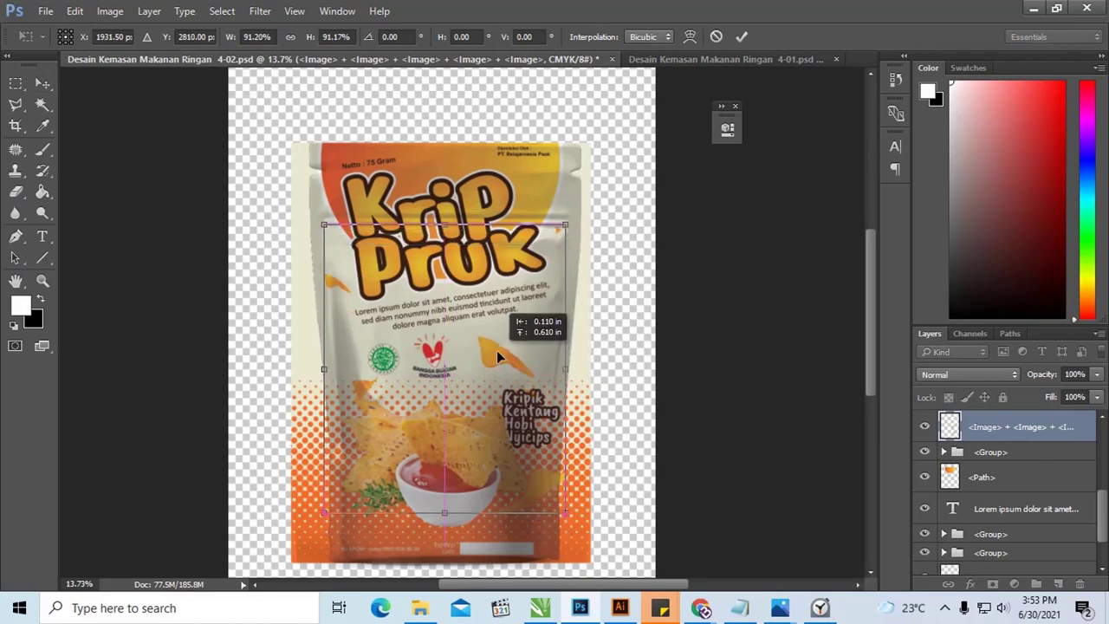
{"action": "scroll", "coordinate": [538, 483], "scroll_direction": "down", "scroll_amount": 5}
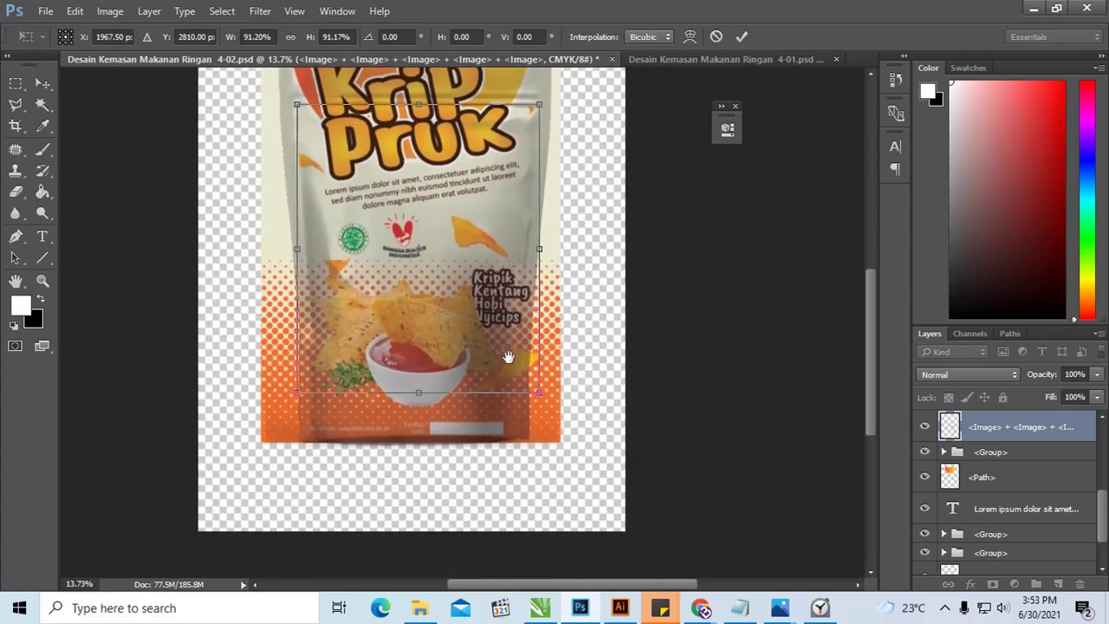
{"action": "scroll", "coordinate": [476, 420], "scroll_direction": "down", "scroll_amount": 1}
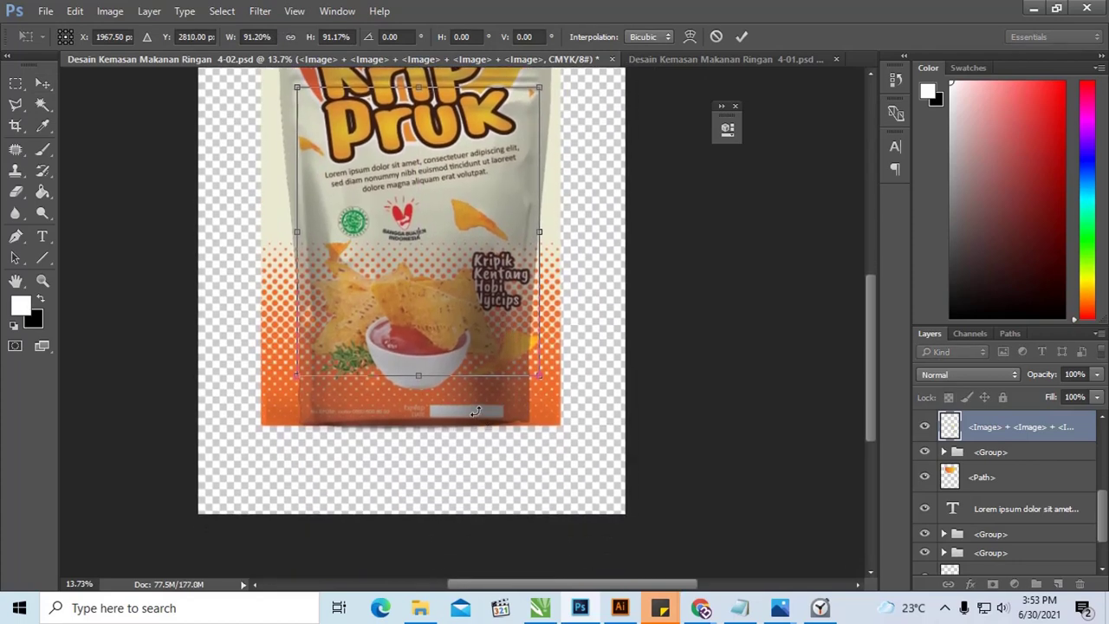
{"action": "key", "text": "Return"}
Reposition the chip photo and shrink it to about 91%.
{"action": "mouse_move", "coordinate": [474, 415]}
{"action": "left_mouse_down"}
{"action": "mouse_move", "coordinate": [466, 408]}
{"action": "mouse_move", "coordinate": [481, 401]}
{"action": "left_mouse_up"}
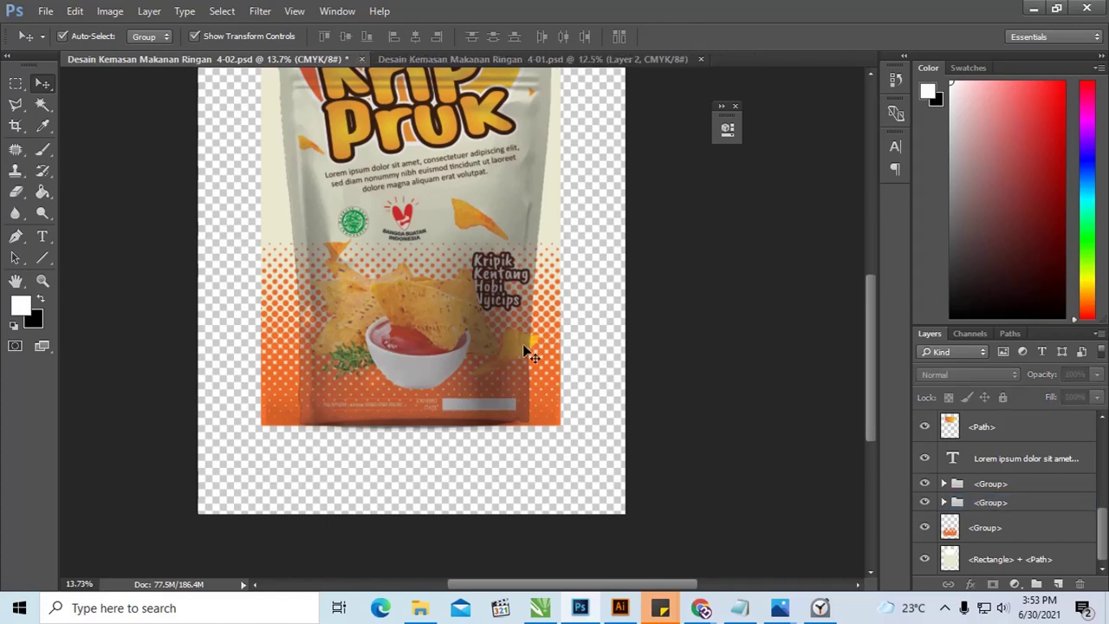
{"action": "left_click_drag", "start_coordinate": [525, 354], "coordinate": [514, 357]}
{"action": "key", "text": "ctrl+t"}
{"action": "left_click_drag", "start_coordinate": [541, 399], "coordinate": [502, 364]}
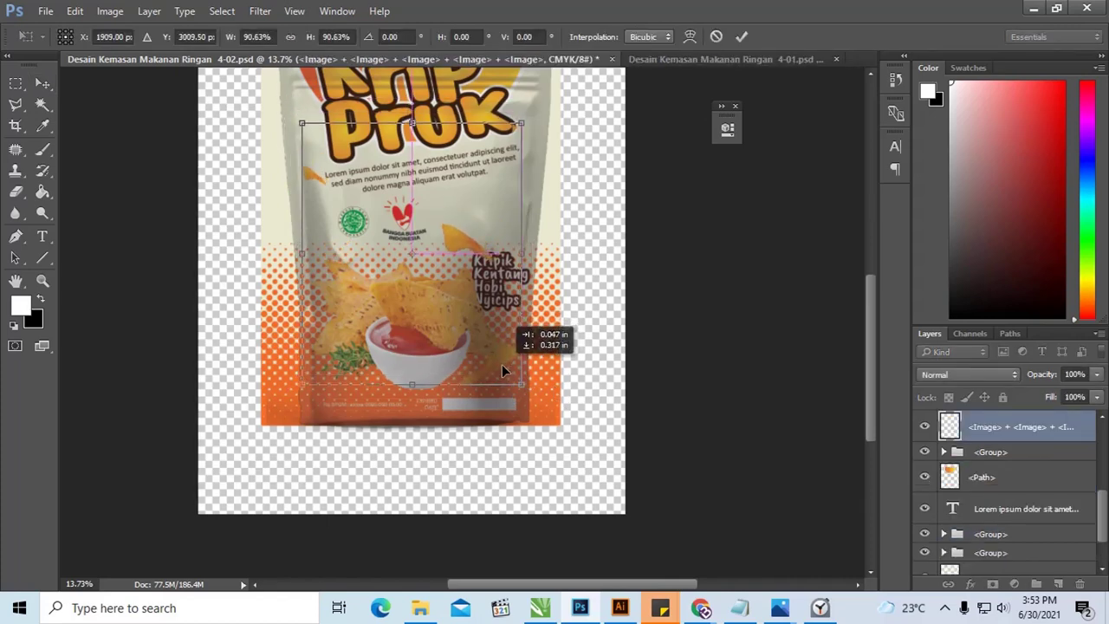
{"action": "scroll", "coordinate": [584, 346], "scroll_direction": "up", "scroll_amount": 1}
{"action": "scroll", "coordinate": [585, 354], "scroll_direction": "up", "scroll_amount": 1}
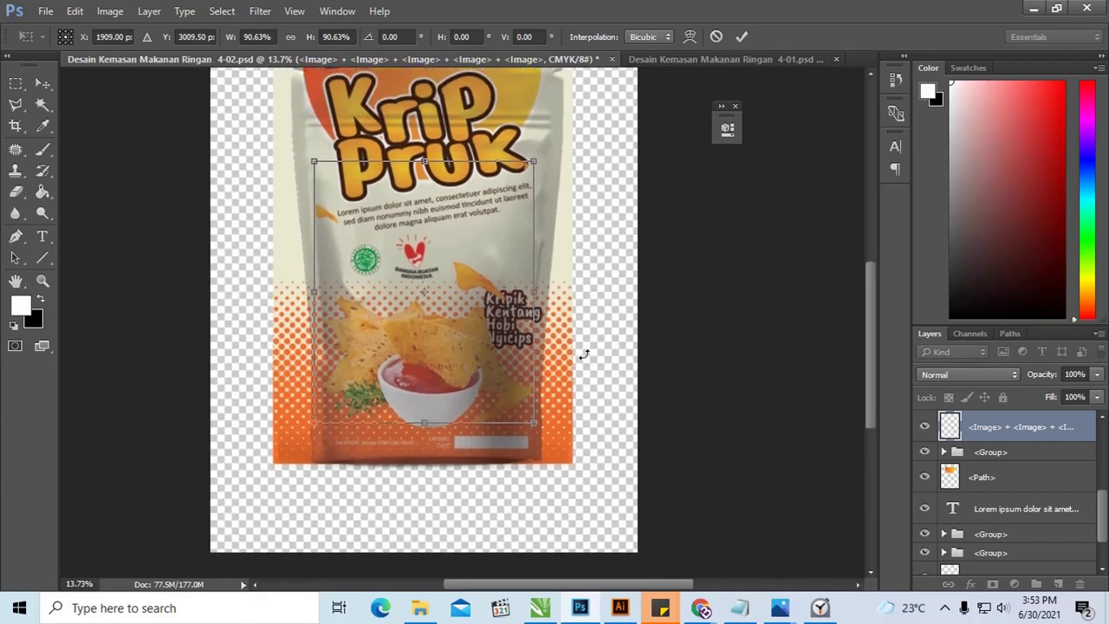
{"action": "key", "text": "Return"}
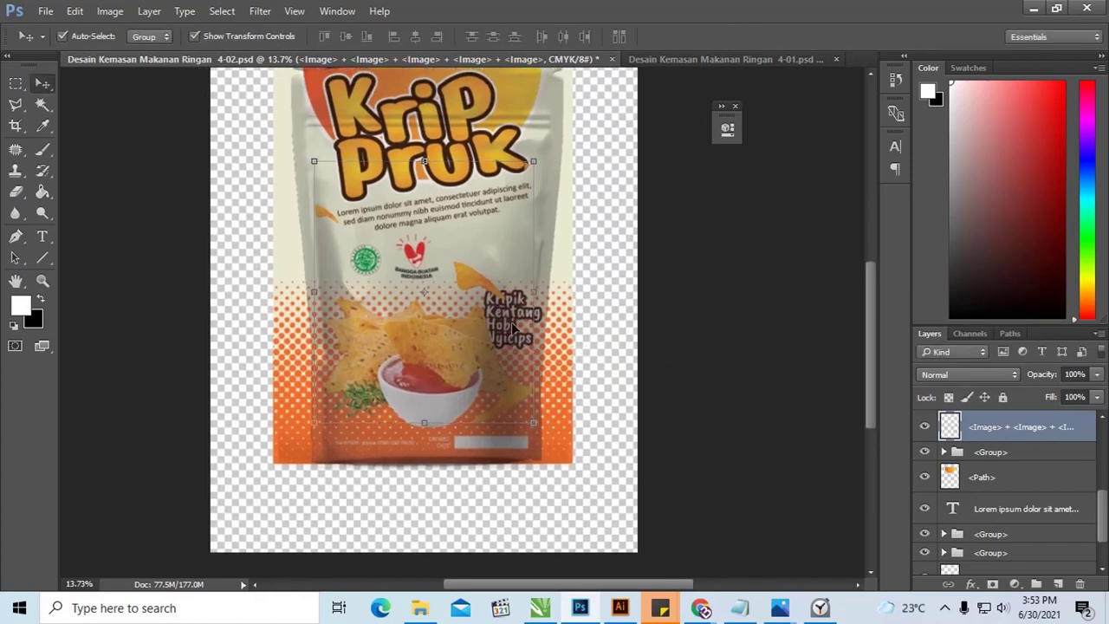
Move the Kripik Kentang text group up beside the logos.
{"action": "left_click", "coordinate": [511, 324]}
{"action": "key", "text": "ctrl+t"}
{"action": "left_click_drag", "start_coordinate": [511, 322], "coordinate": [508, 258]}
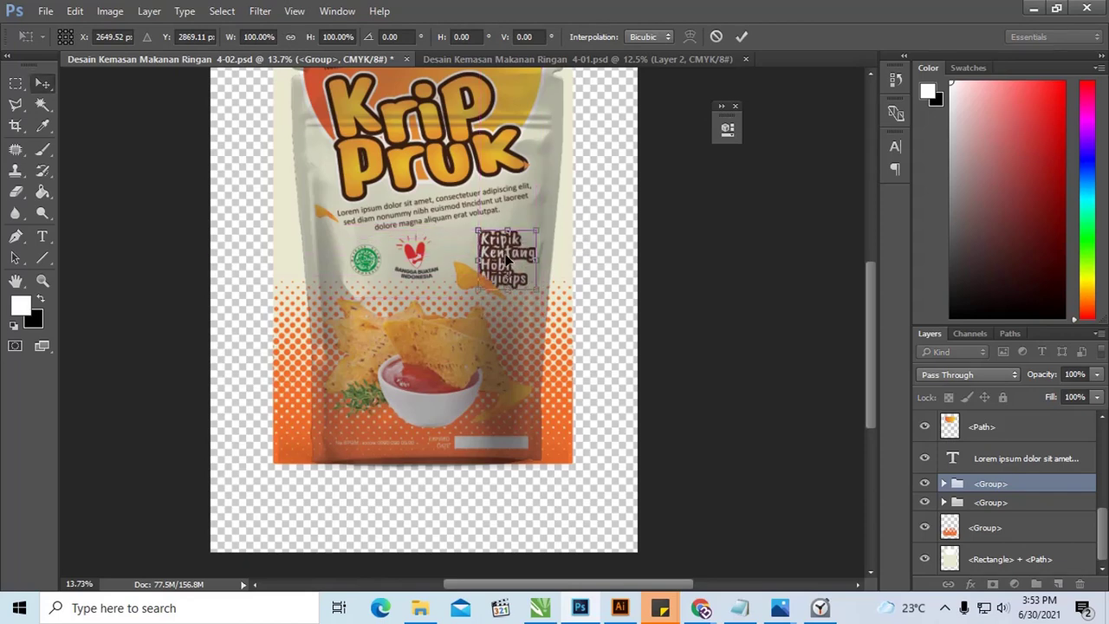
{"action": "key", "text": "Return"}
{"action": "key", "text": "ctrl+t"}
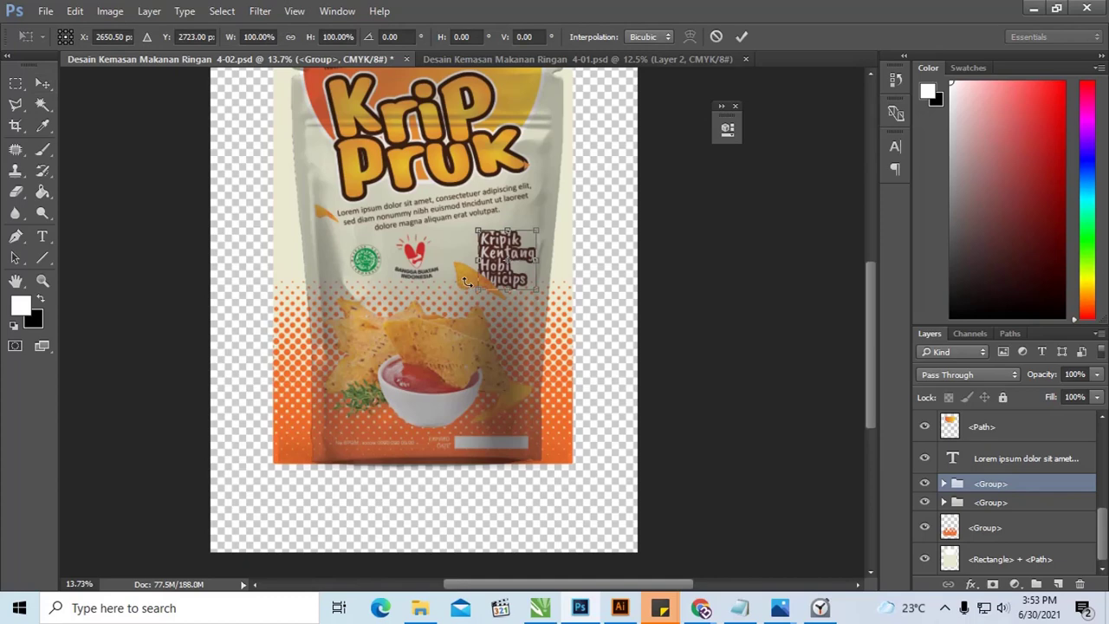
{"action": "key", "text": "Return"}
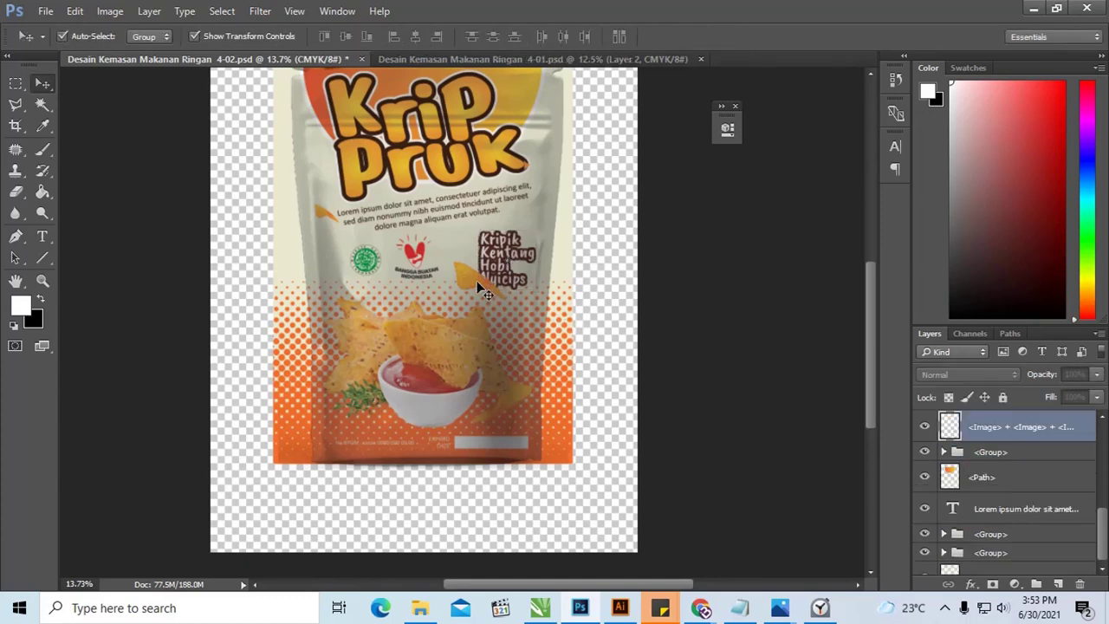
Resize the chip photo to about 96% and nudge a design group left.
{"action": "left_click_drag", "start_coordinate": [475, 284], "coordinate": [501, 301]}
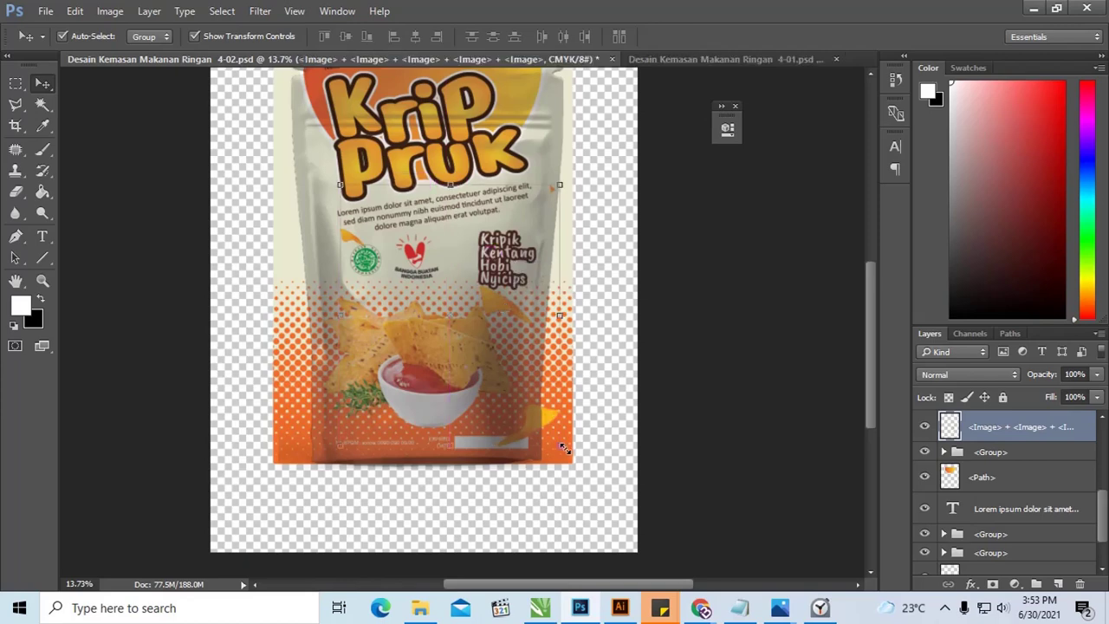
{"action": "left_click_drag", "start_coordinate": [564, 448], "coordinate": [549, 424]}
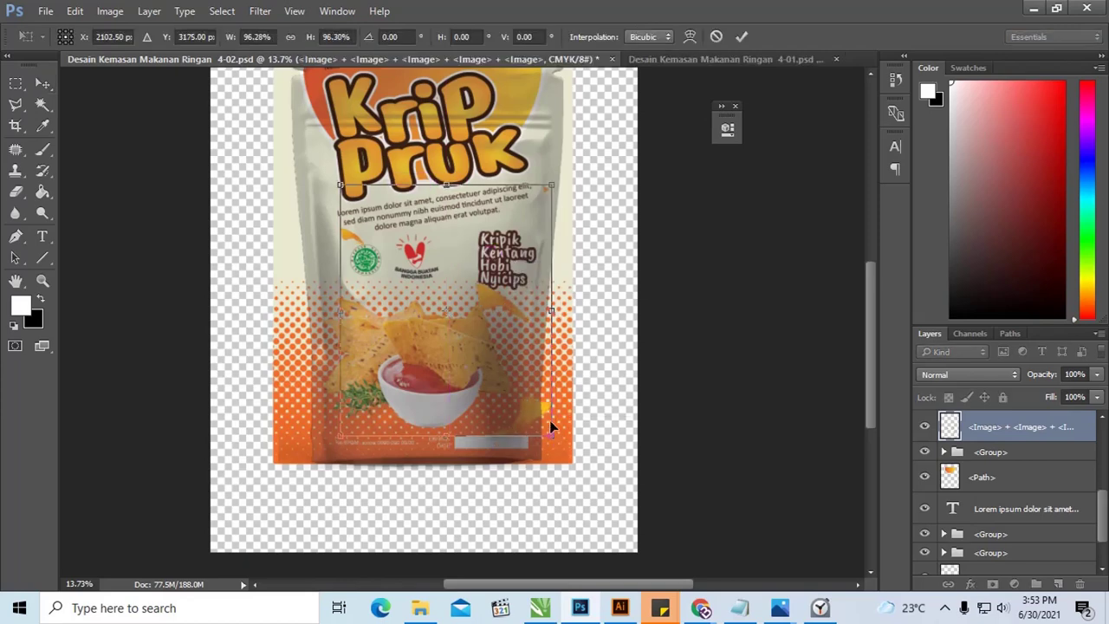
{"action": "key", "text": "Return"}
{"action": "left_click_drag", "start_coordinate": [549, 420], "coordinate": [536, 413]}
Erase the chip piece covering the Nyicips text, then deselect the layers.
{"action": "left_click", "coordinate": [528, 409]}
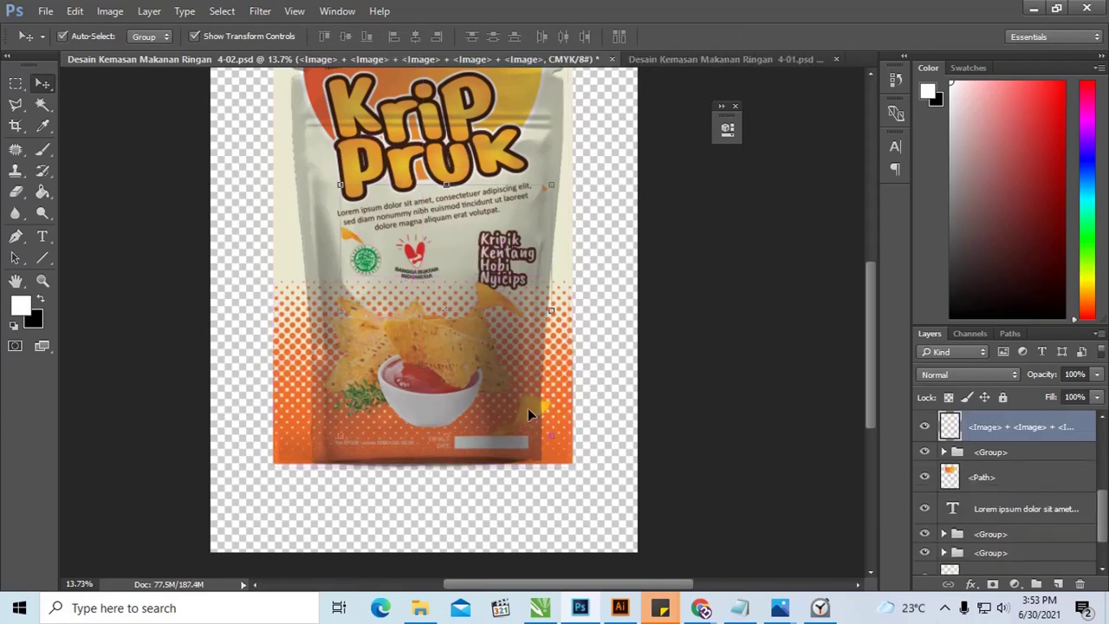
{"action": "left_click", "coordinate": [42, 171]}
{"action": "left_click", "coordinate": [15, 192]}
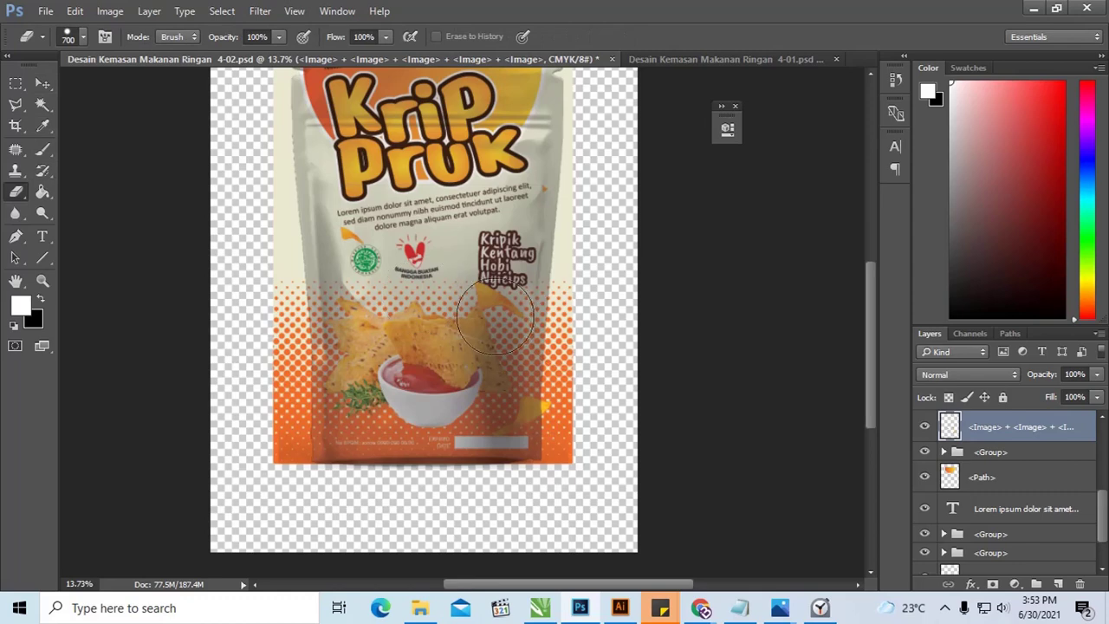
{"action": "left_click_drag", "start_coordinate": [495, 317], "coordinate": [501, 295]}
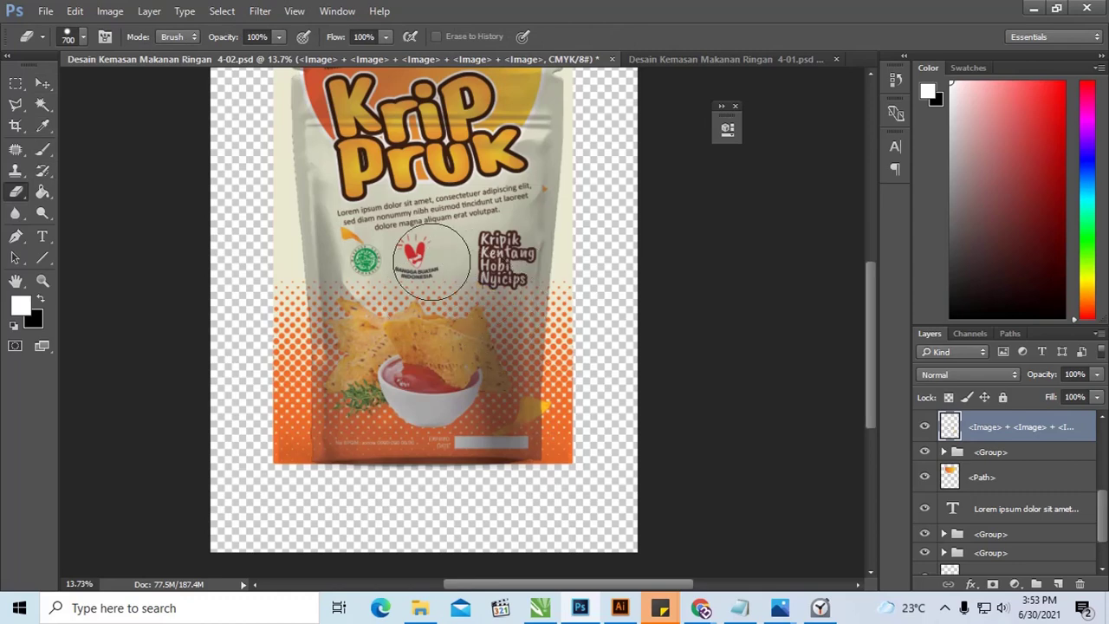
{"action": "key", "text": "v"}
{"action": "left_click", "coordinate": [681, 293]}
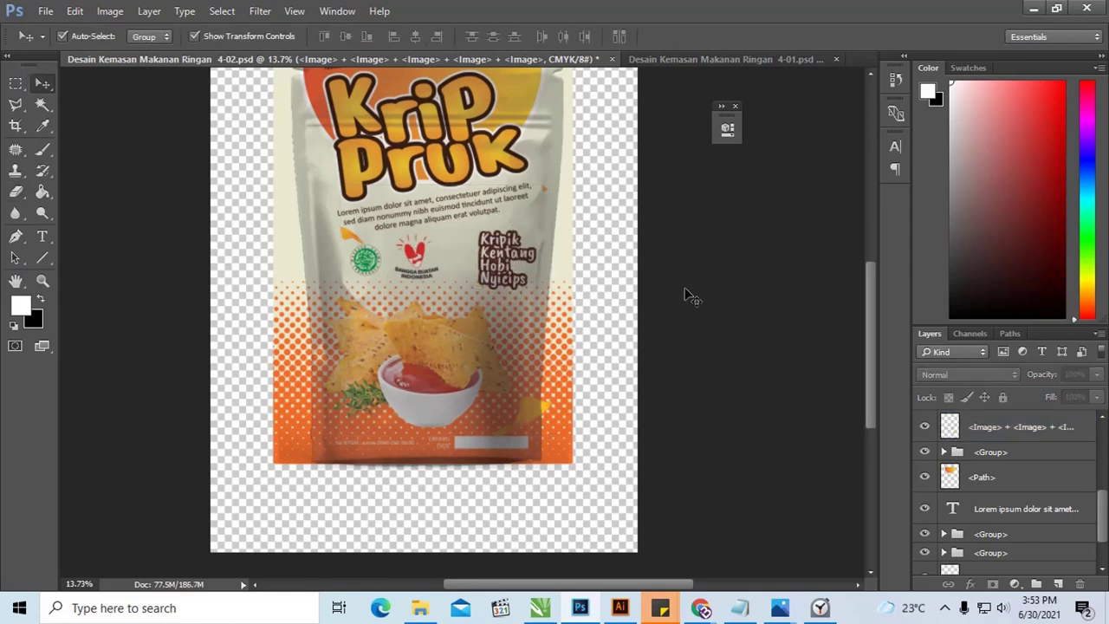
{"action": "left_click_drag", "start_coordinate": [862, 347], "coordinate": [858, 343]}
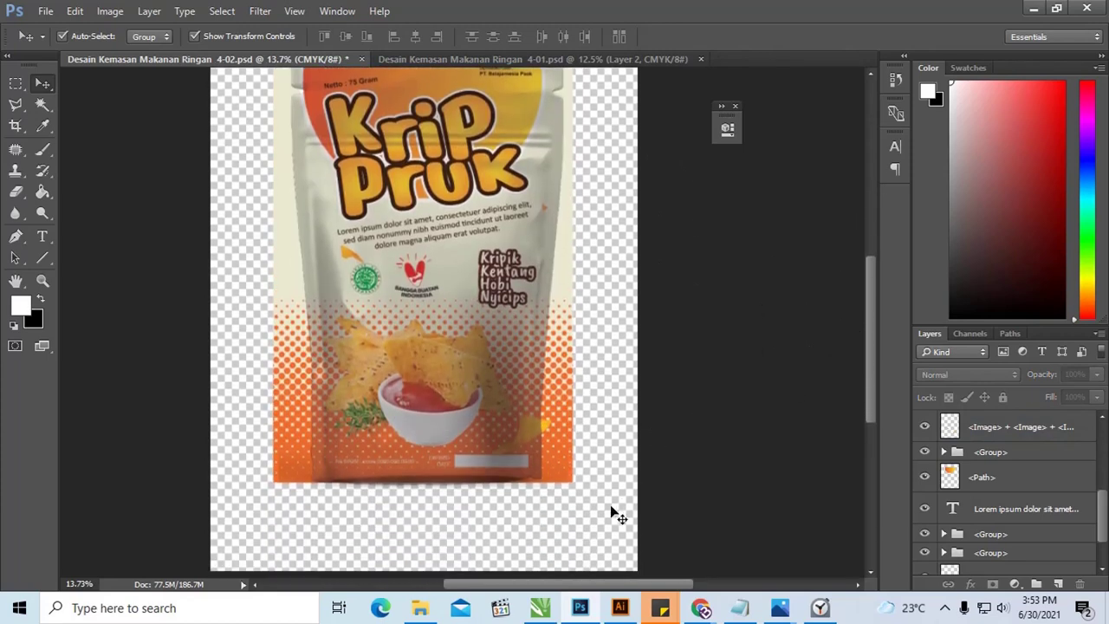
Group all front design layers as Group 1, load the Kemasan 2~1 outline, then select Group 1.
{"action": "mouse_move", "coordinate": [618, 516]}
{"action": "left_mouse_down"}
{"action": "mouse_move", "coordinate": [258, 78]}
{"action": "mouse_move", "coordinate": [260, 136]}
{"action": "left_mouse_up"}
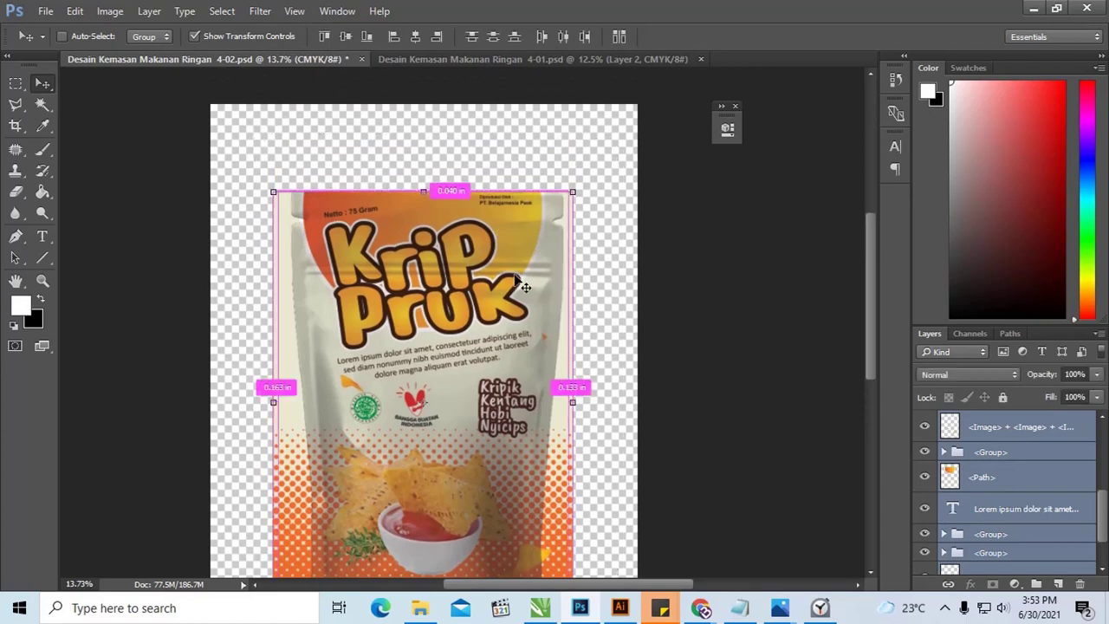
{"action": "key", "text": "ctrl+g"}
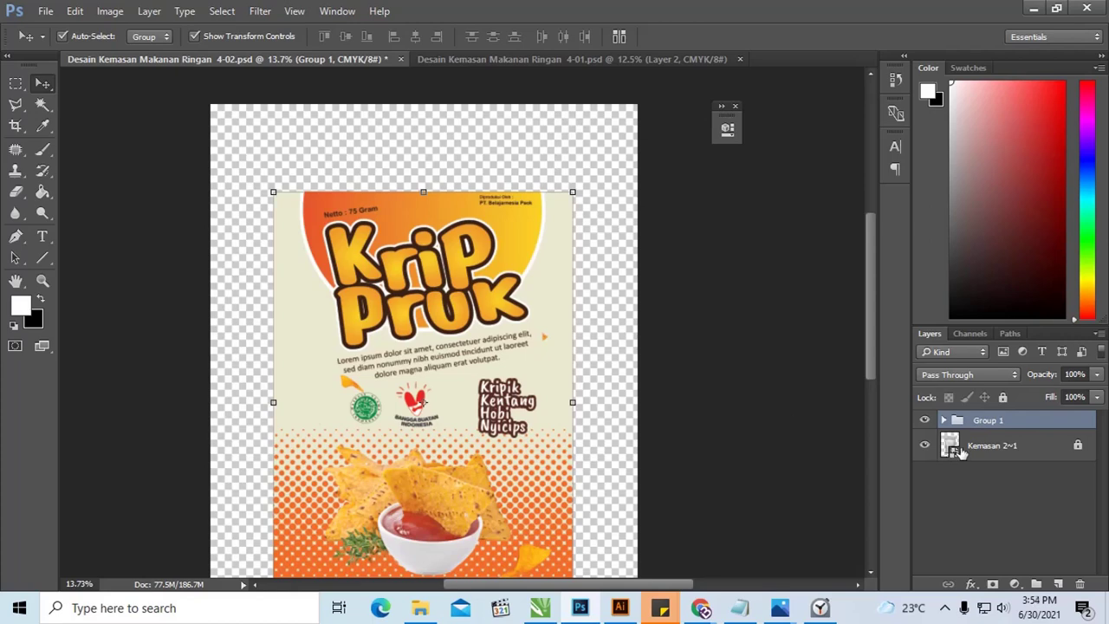
{"action": "left_click", "coordinate": [959, 453]}
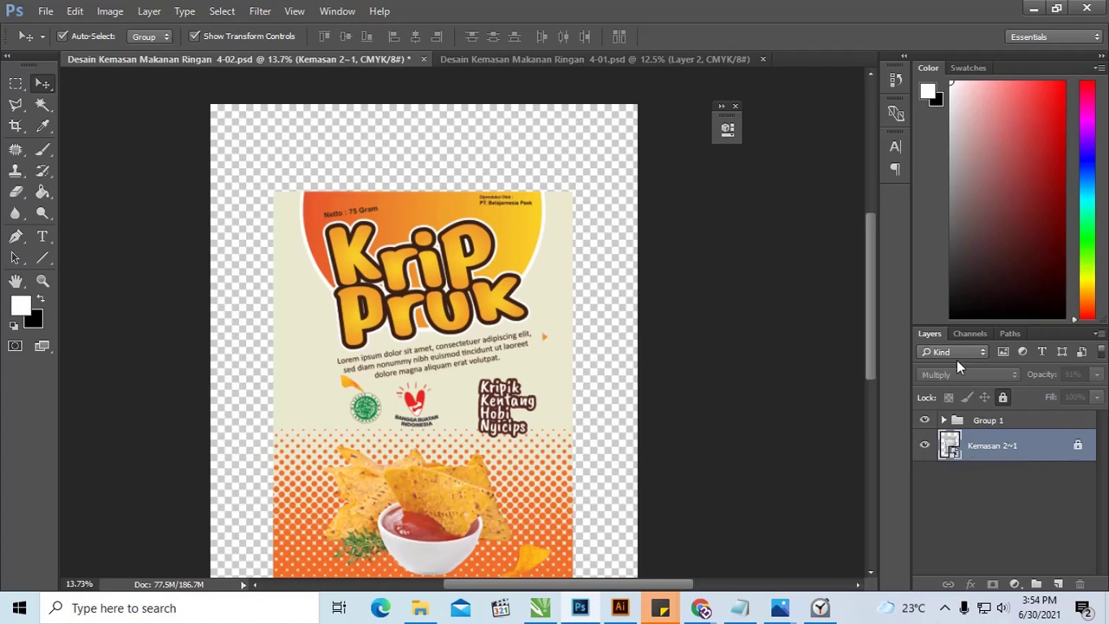
{"action": "left_click_drag", "start_coordinate": [938, 340], "coordinate": [693, 250]}
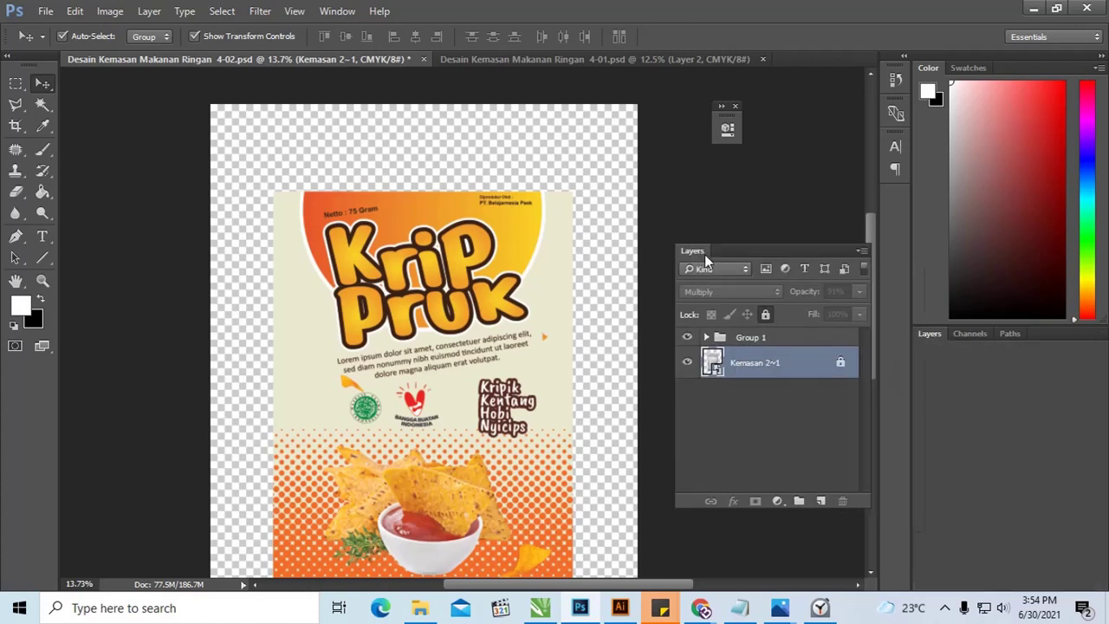
{"action": "left_click", "coordinate": [707, 357], "text": "ctrl"}
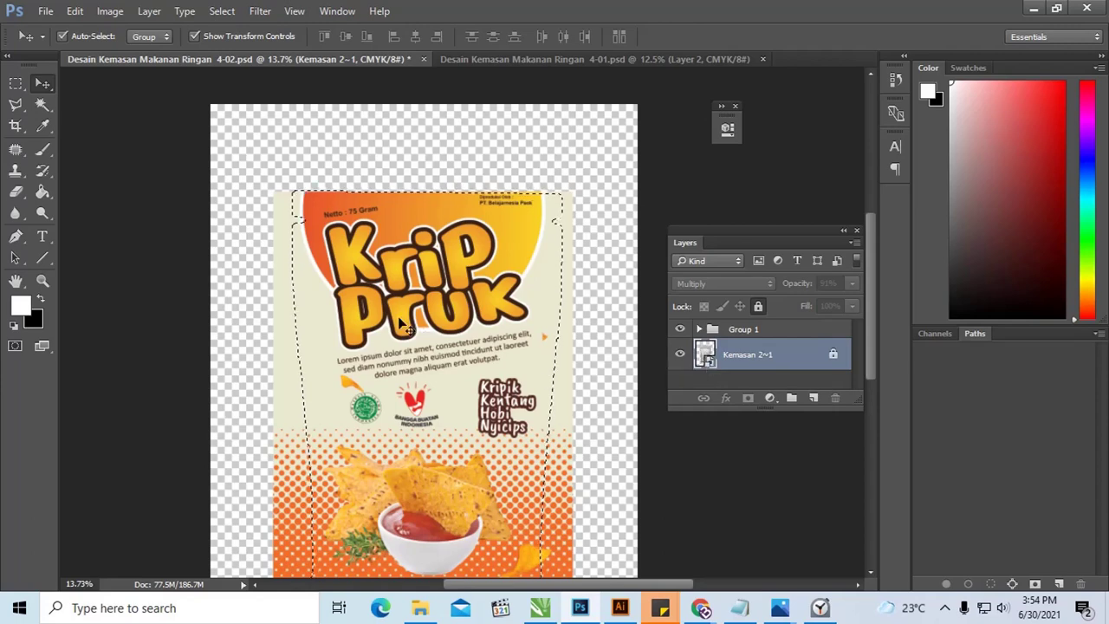
{"action": "scroll", "coordinate": [412, 277], "scroll_direction": "down", "scroll_amount": 2}
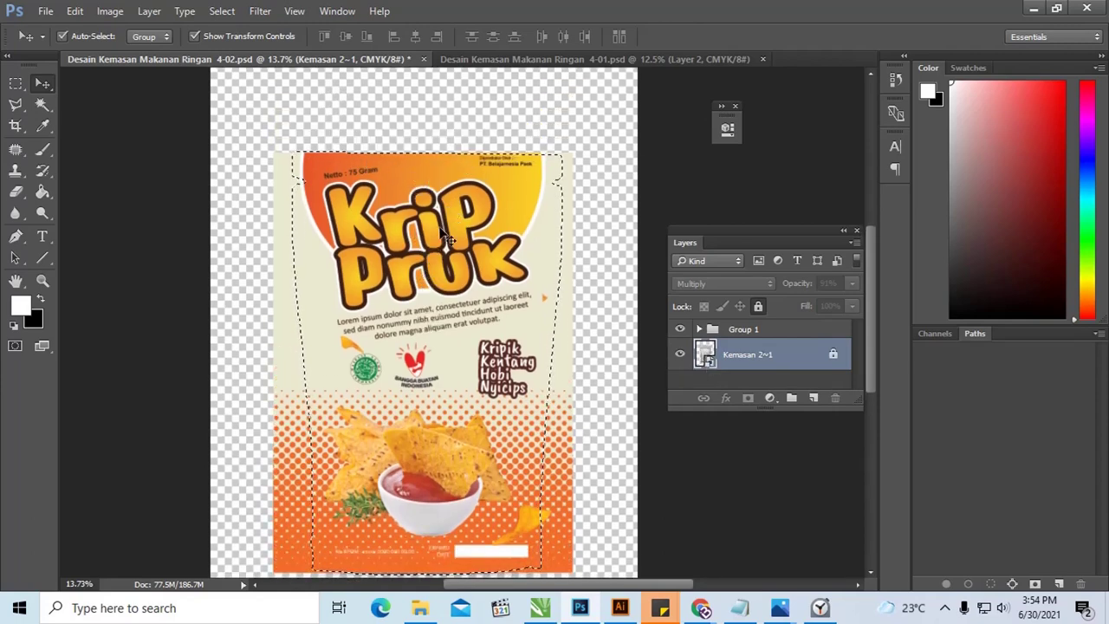
{"action": "left_click", "coordinate": [751, 330]}
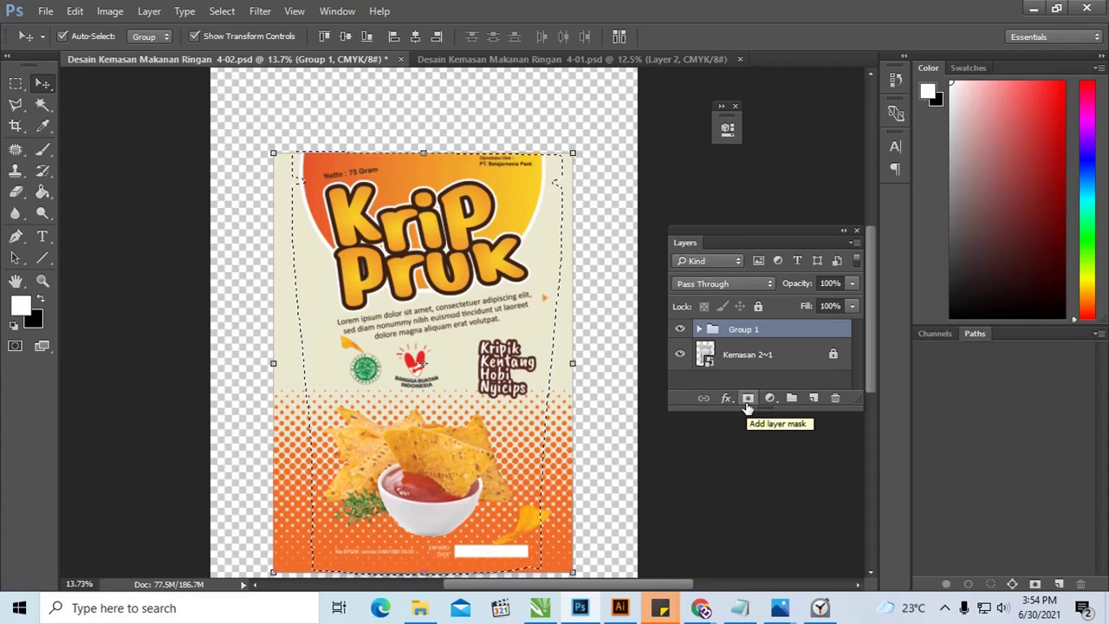
Add a pouch-shaped layer mask to Group 1, move it below Kemasan 2~1, and deselect.
{"action": "left_click", "coordinate": [748, 399]}
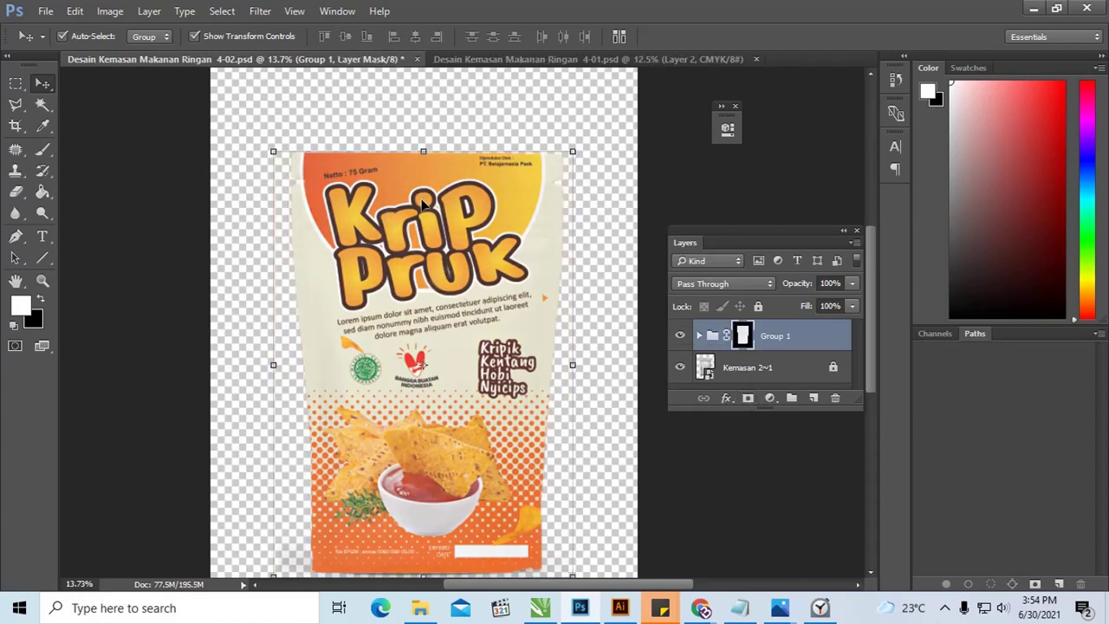
{"action": "left_click", "coordinate": [780, 368]}
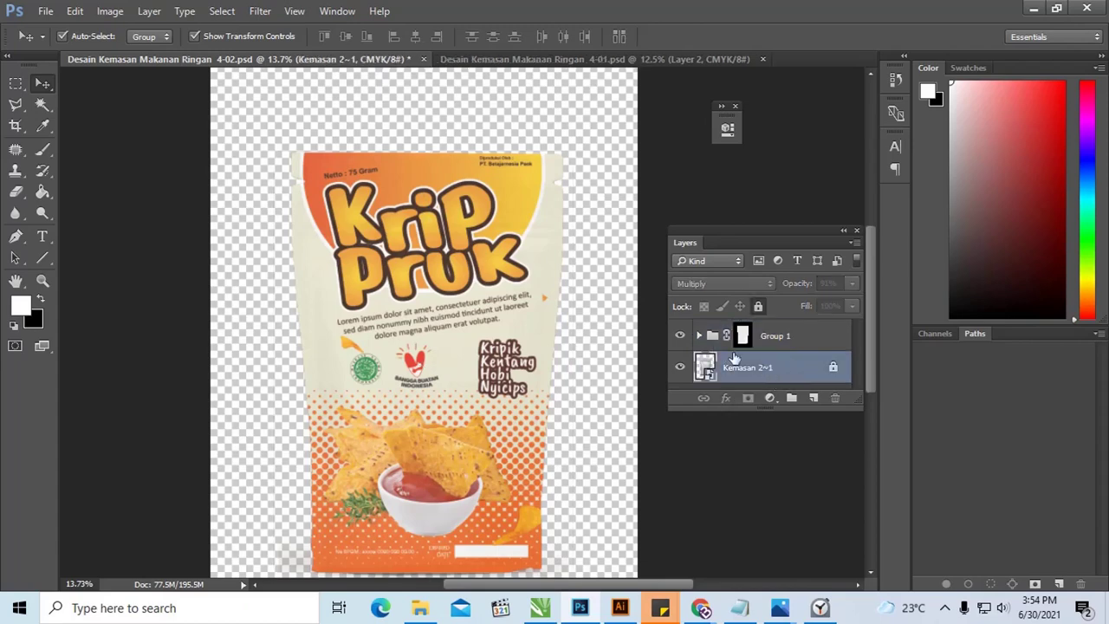
{"action": "left_click_drag", "start_coordinate": [792, 338], "coordinate": [793, 383]}
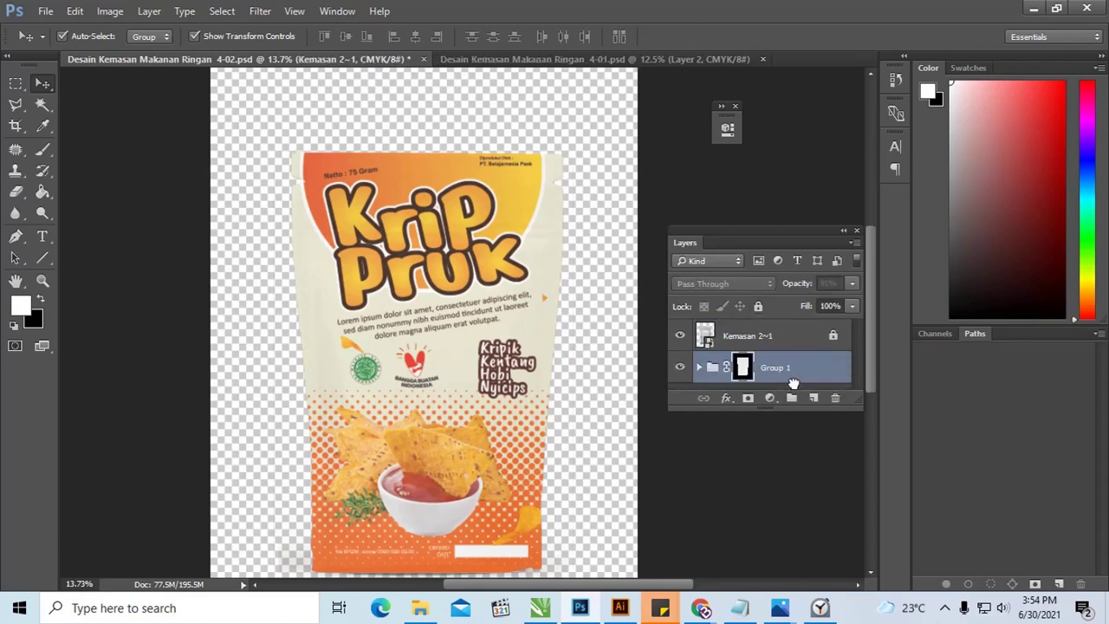
{"action": "scroll", "coordinate": [442, 299], "scroll_direction": "down", "scroll_amount": 1}
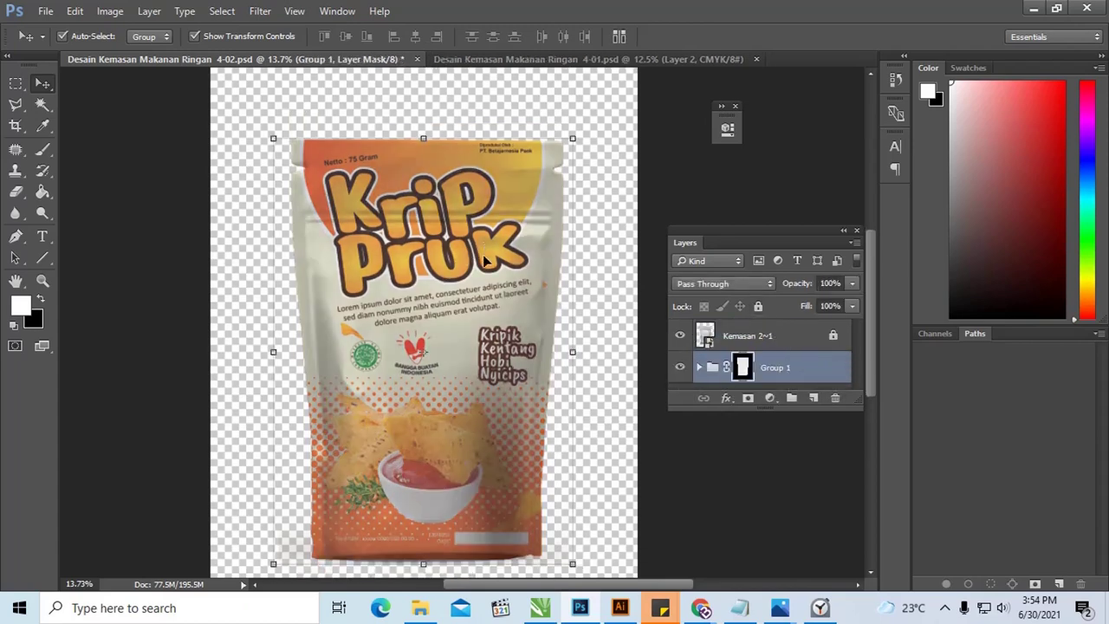
{"action": "scroll", "coordinate": [485, 260], "scroll_direction": "down", "scroll_amount": 1}
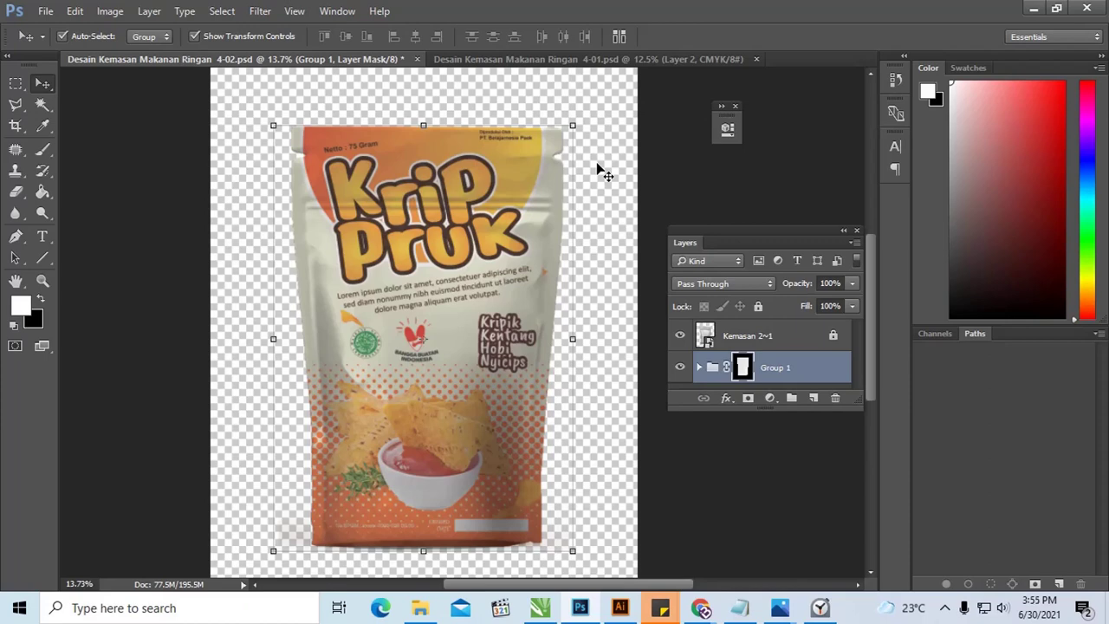
{"action": "left_click", "coordinate": [611, 158]}
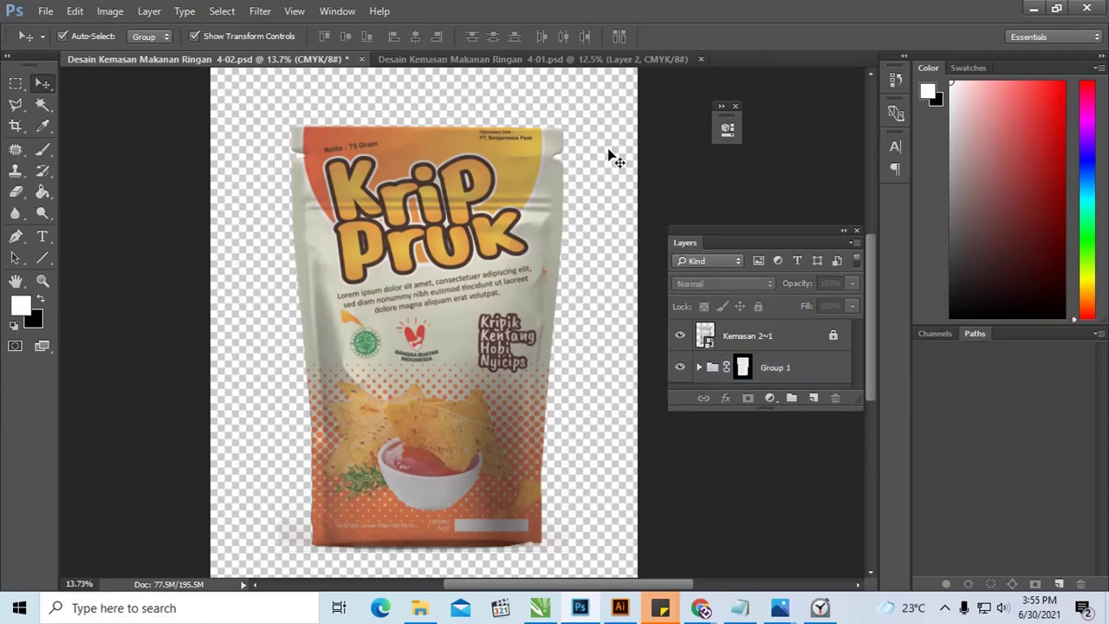